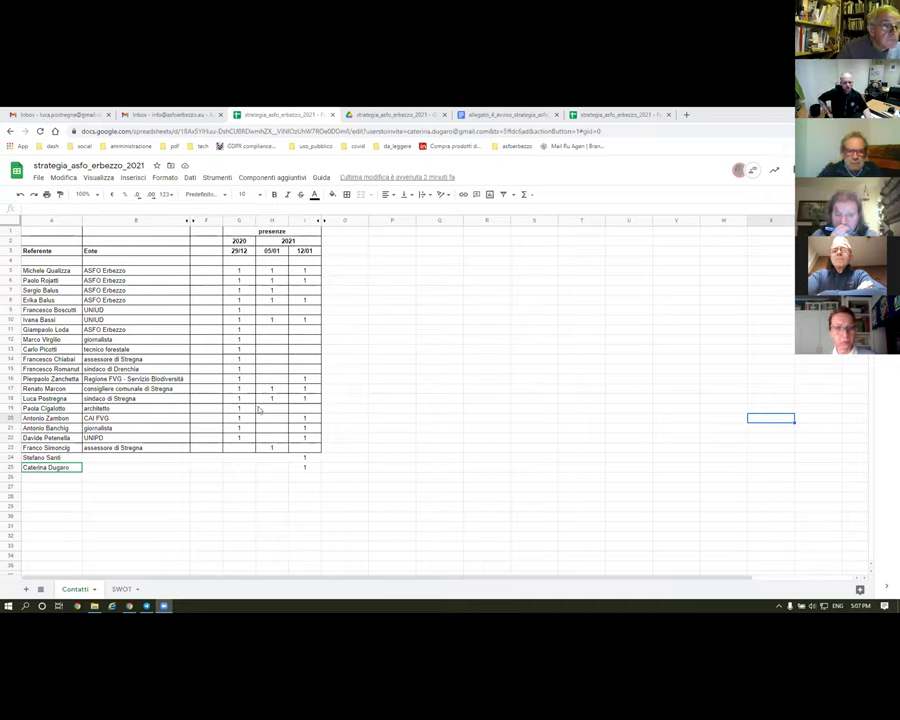
- Check the organisation cells for rows 24 and 25, glancing briefly at the Drive folder
click(118, 459)
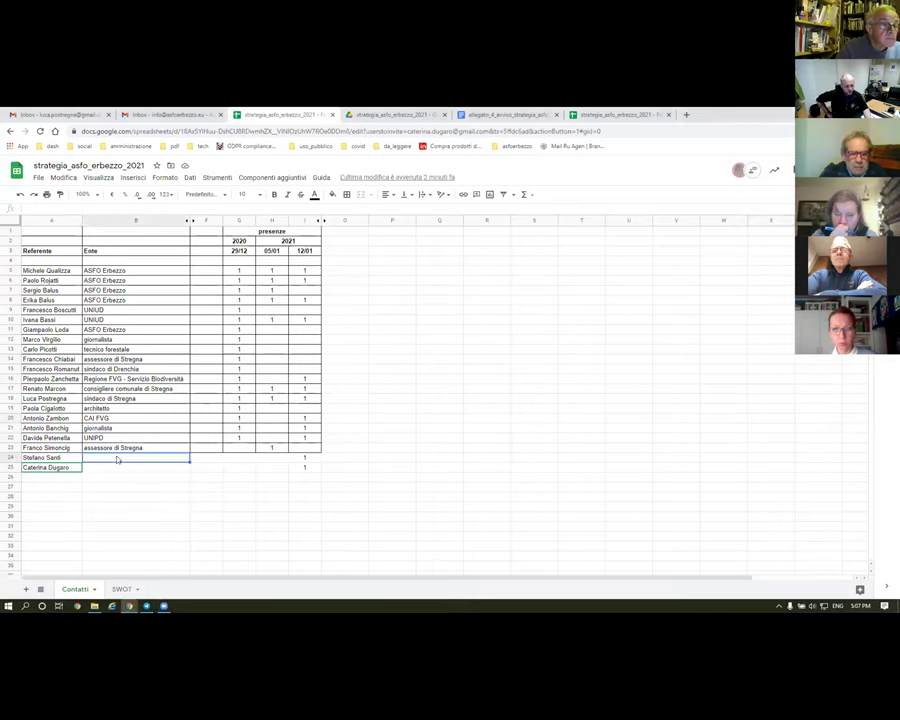
click(113, 468)
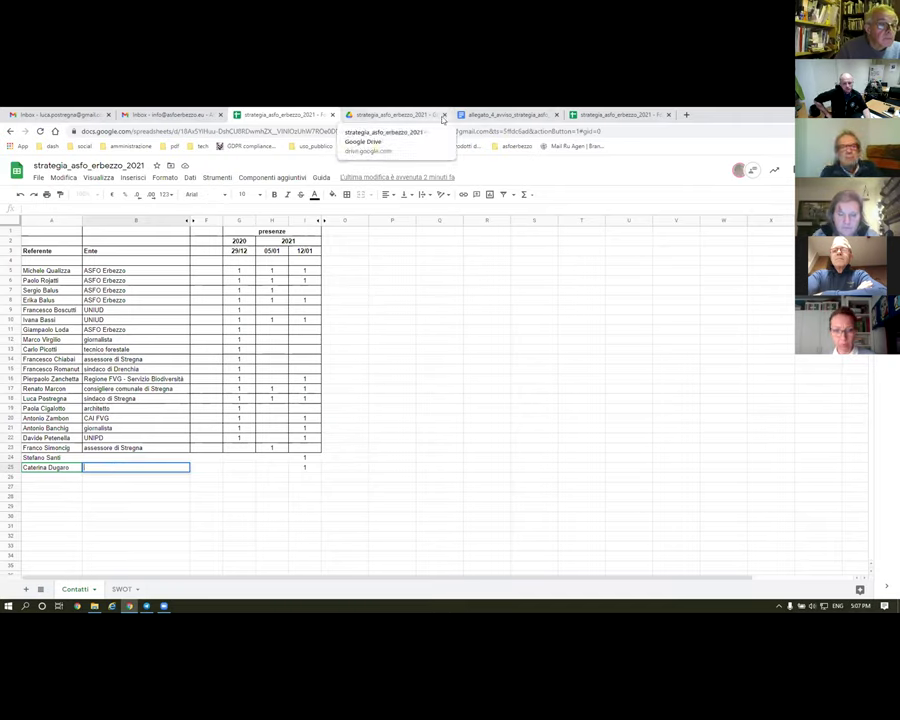
click(367, 116)
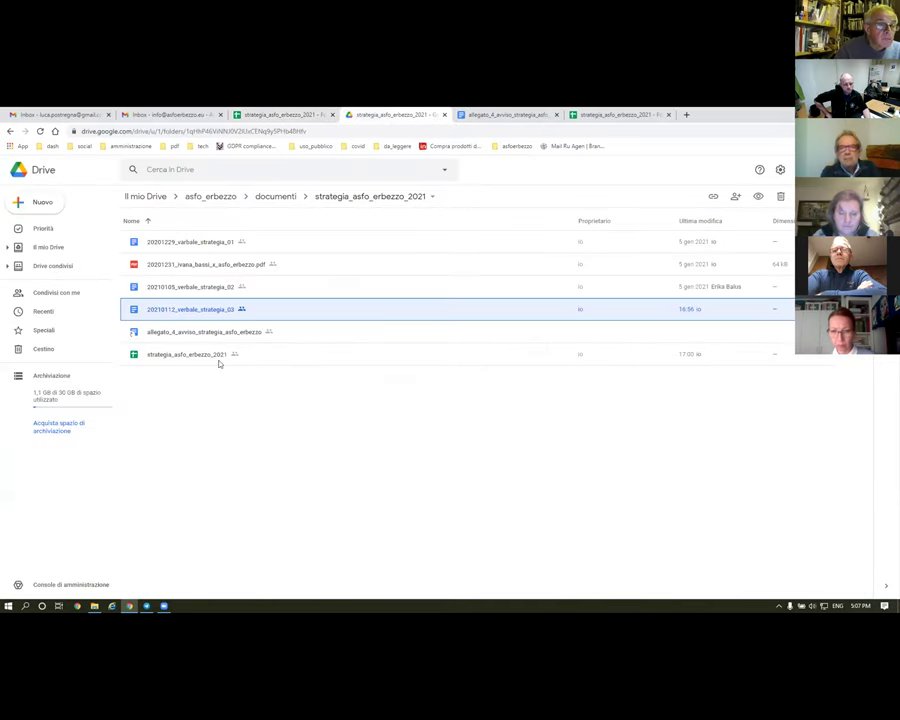
click(271, 115)
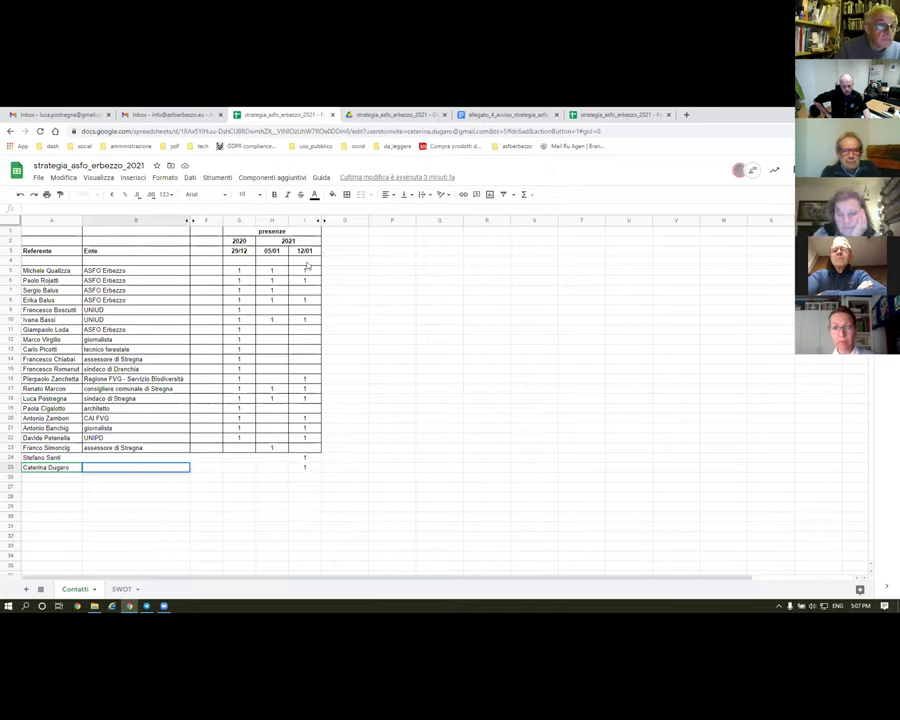
- Select the 12/01 attendances in column I to read their total, then show the Drive folder
drag(305, 467, 303, 276)
click(52, 481)
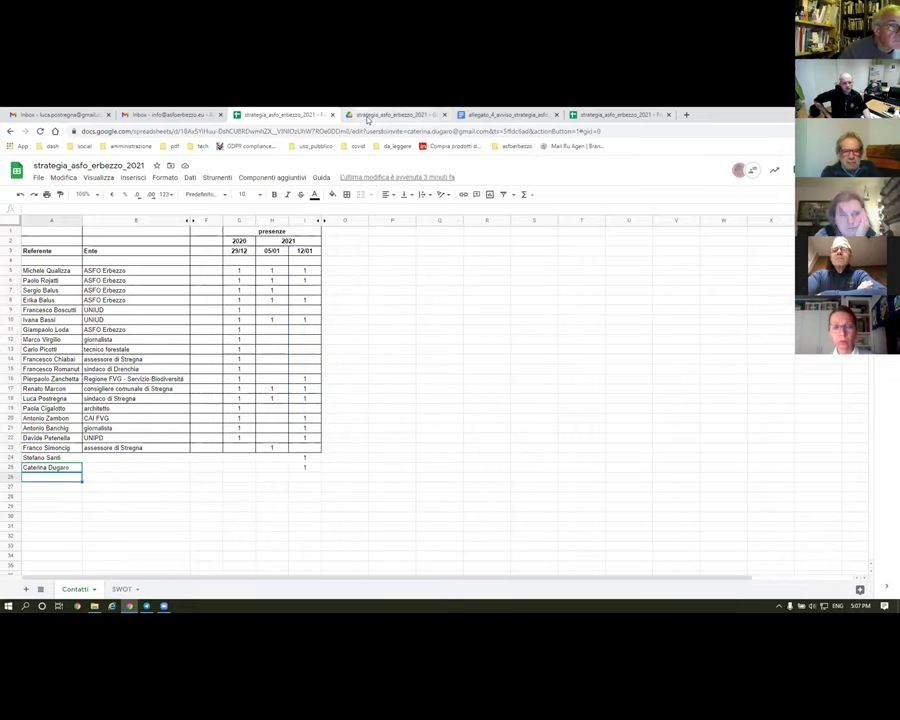
click(367, 116)
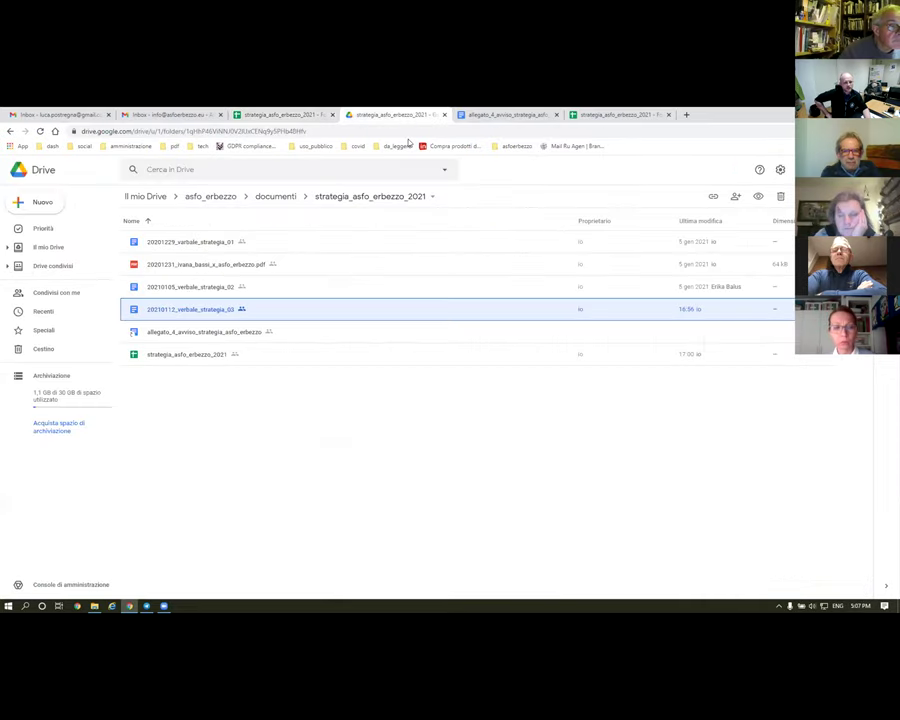
- Open allegato_4_avviso_strategia_asfo_erbezzo, locate the 26.01.2021 schedule entry, and return to the spreadsheet
double_click(166, 333)
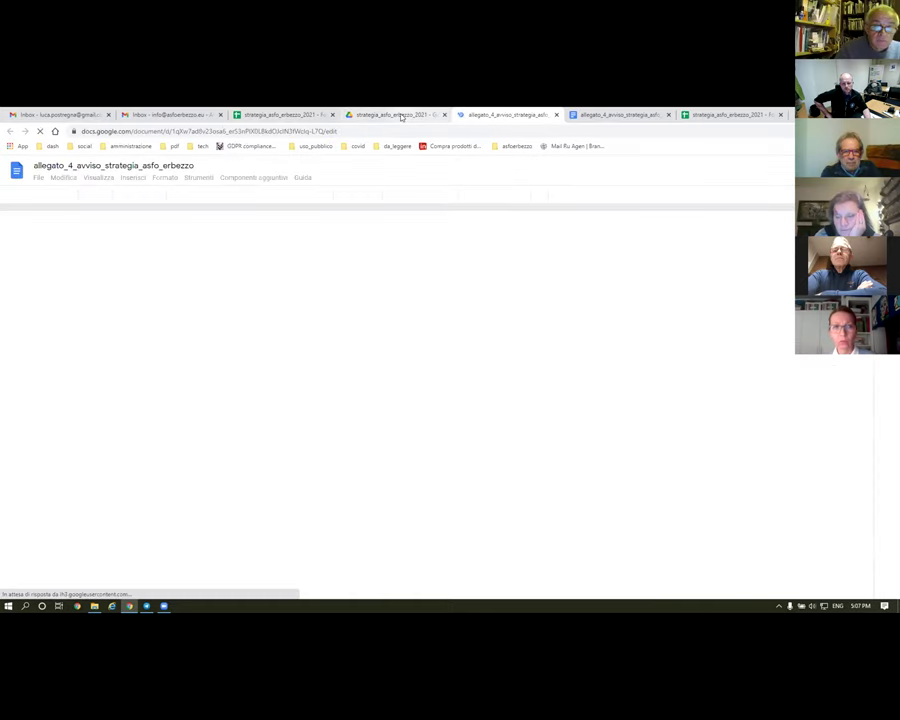
scroll(283, 347, down, 15)
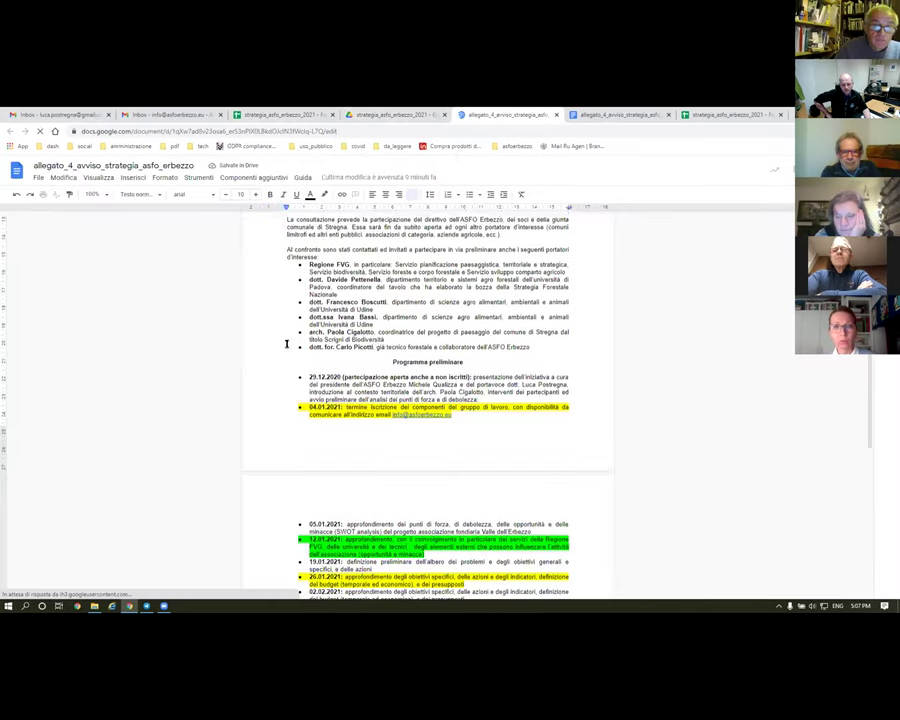
scroll(384, 343, up, 10)
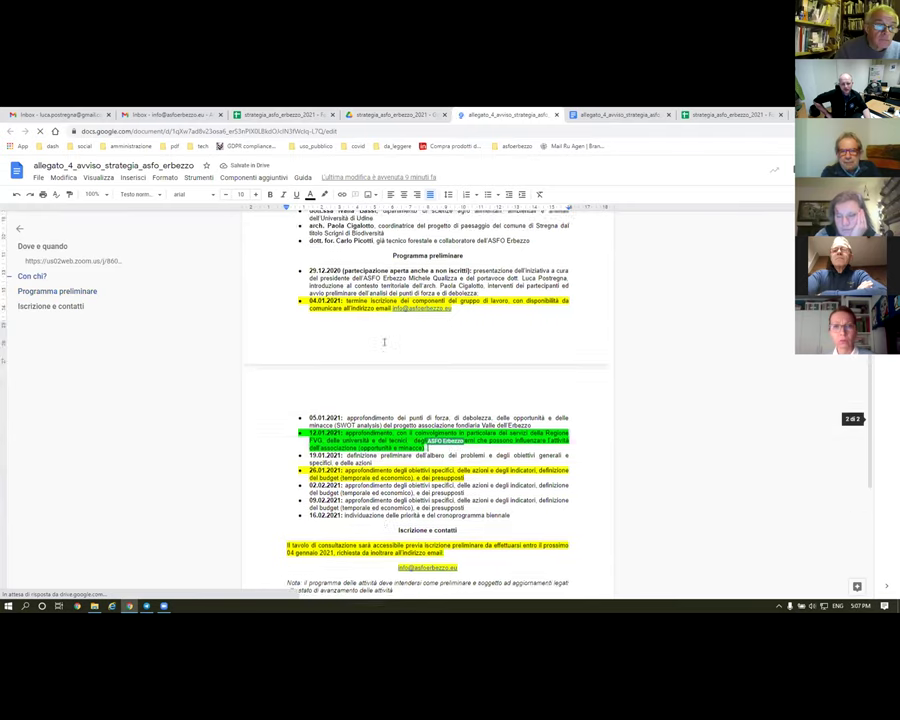
scroll(443, 336, down, 3)
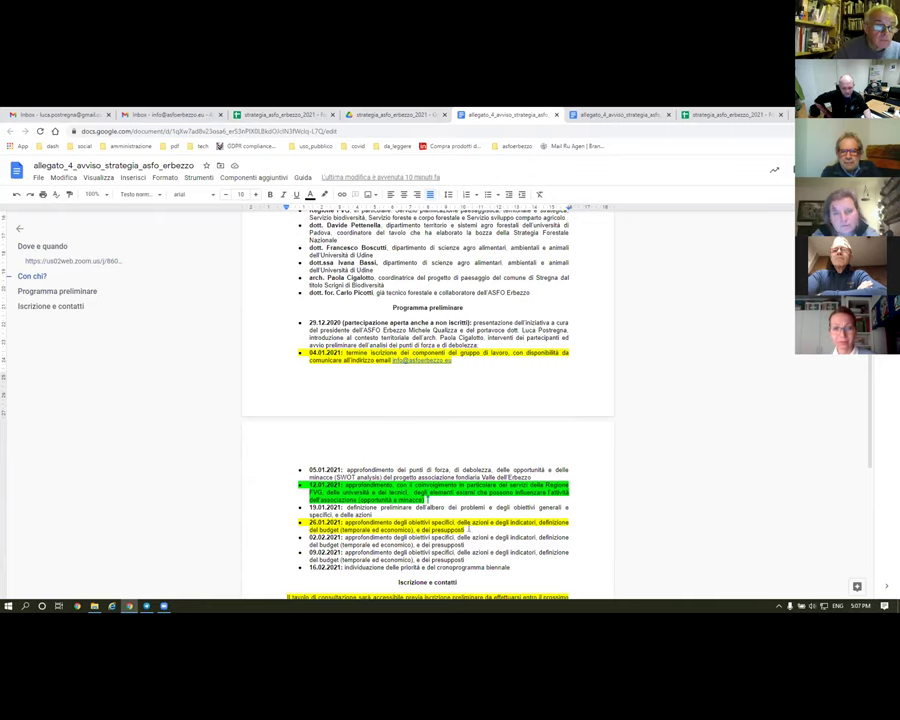
click(267, 521)
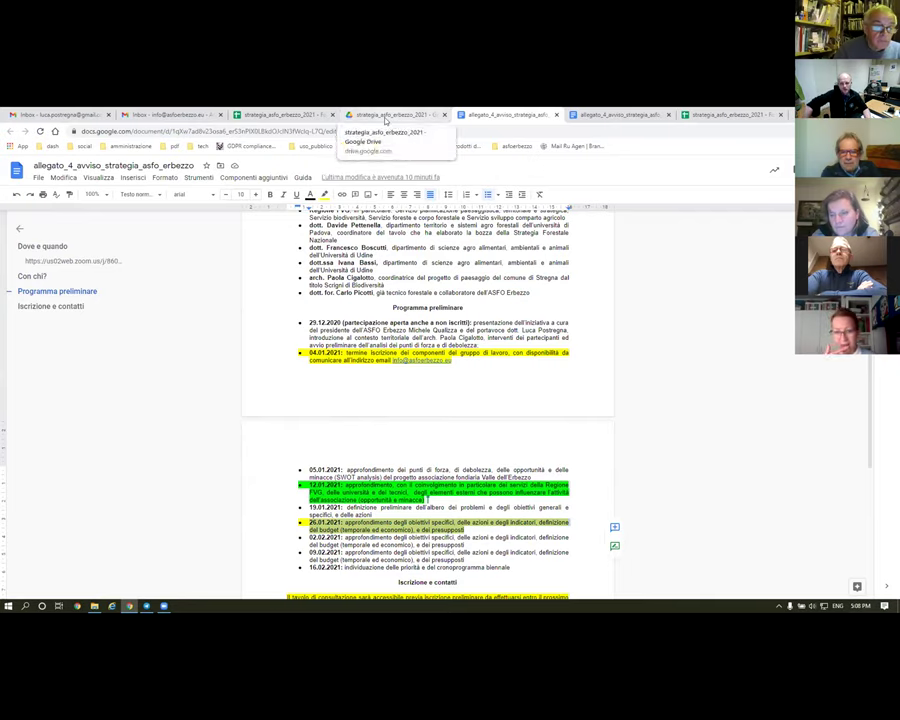
click(716, 116)
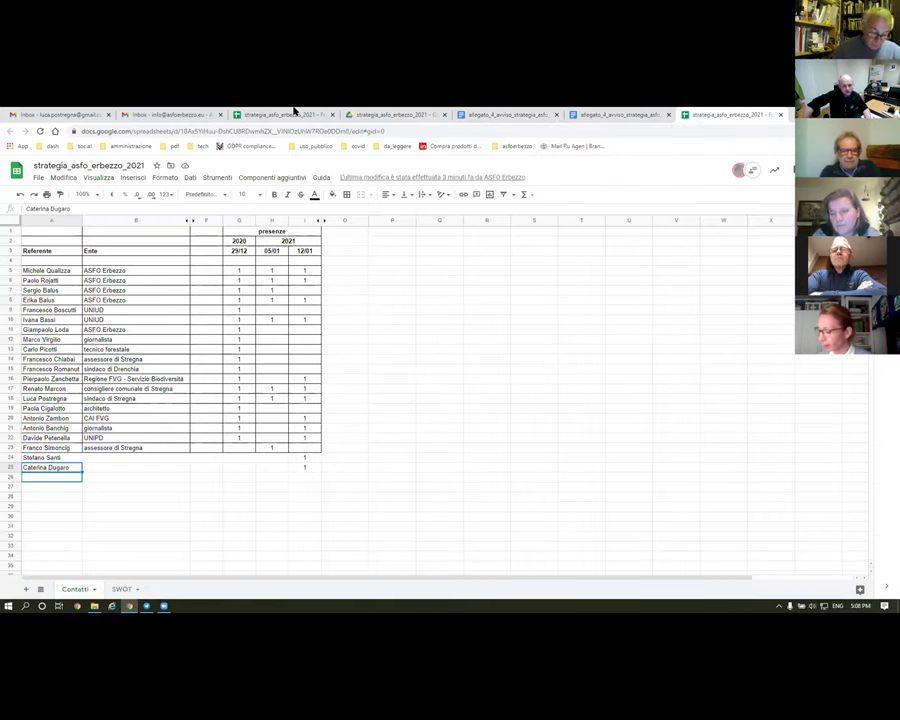
- Check the spreadsheet access request email in the association's Gmail inbox
click(396, 116)
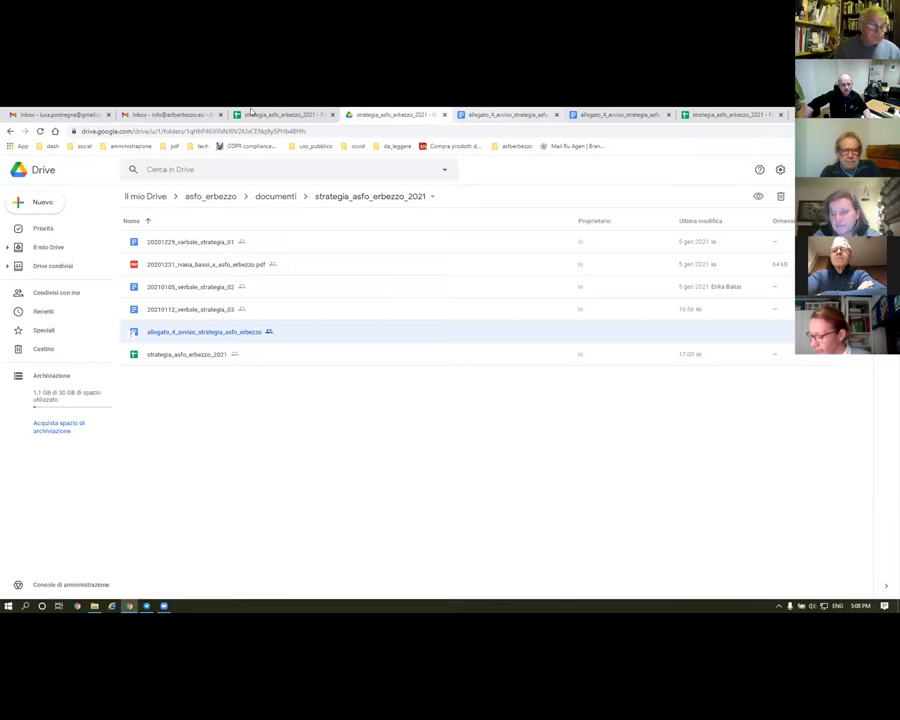
click(155, 116)
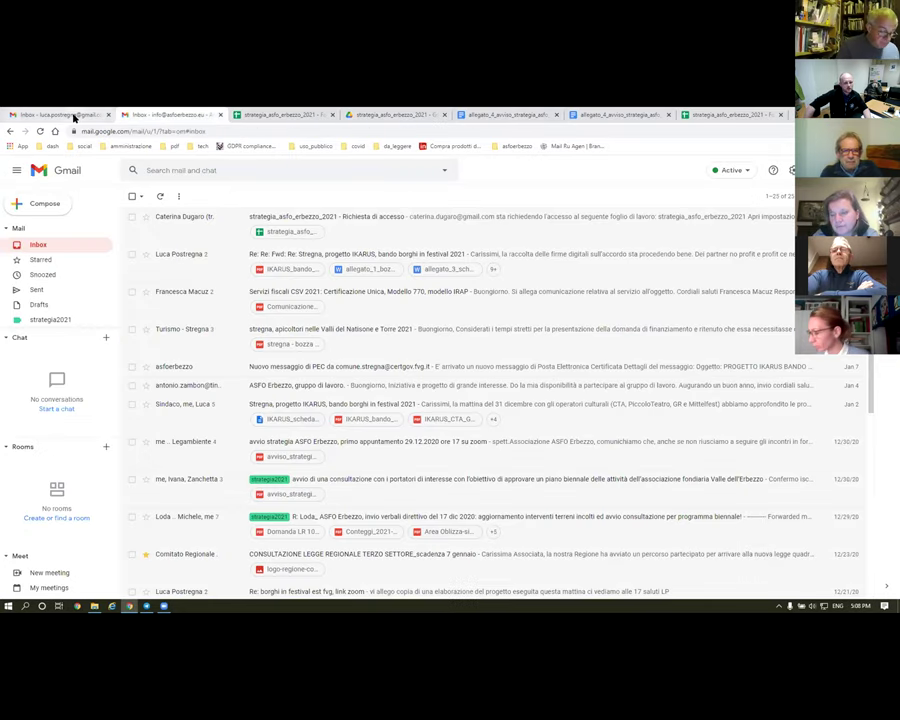
click(350, 220)
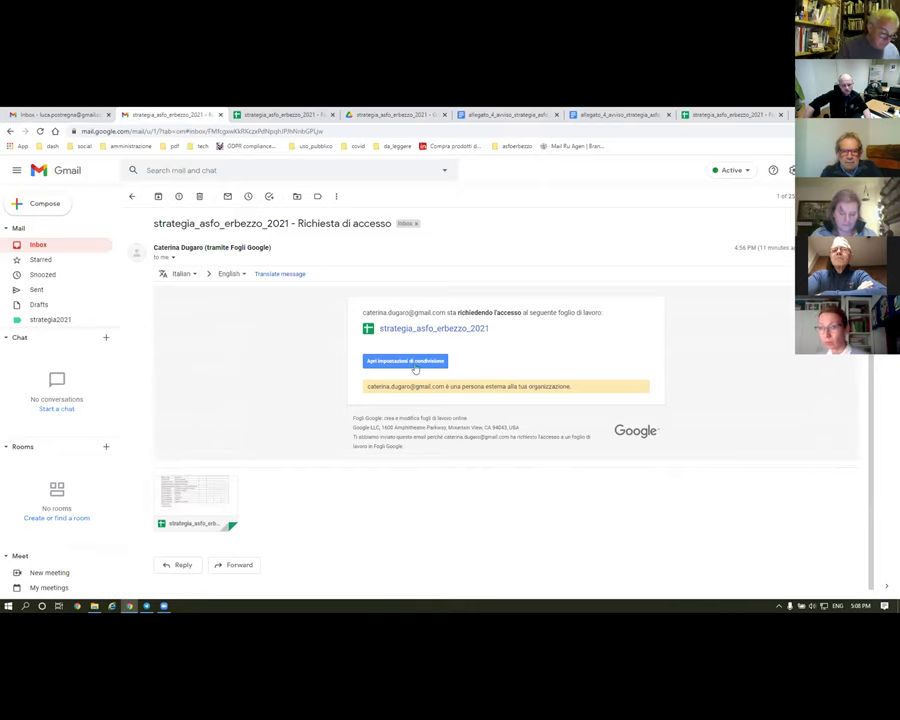
click(62, 114)
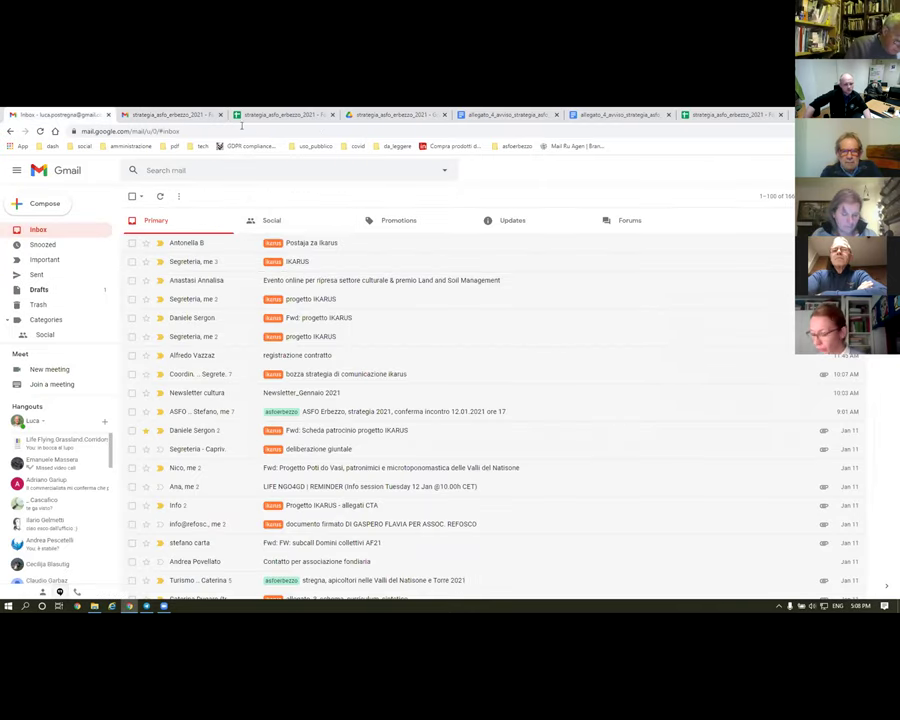
- Open the 'conferma incontro 12.01.2021' email and open its 05/01/2021 minutes link in a new tab
click(338, 412)
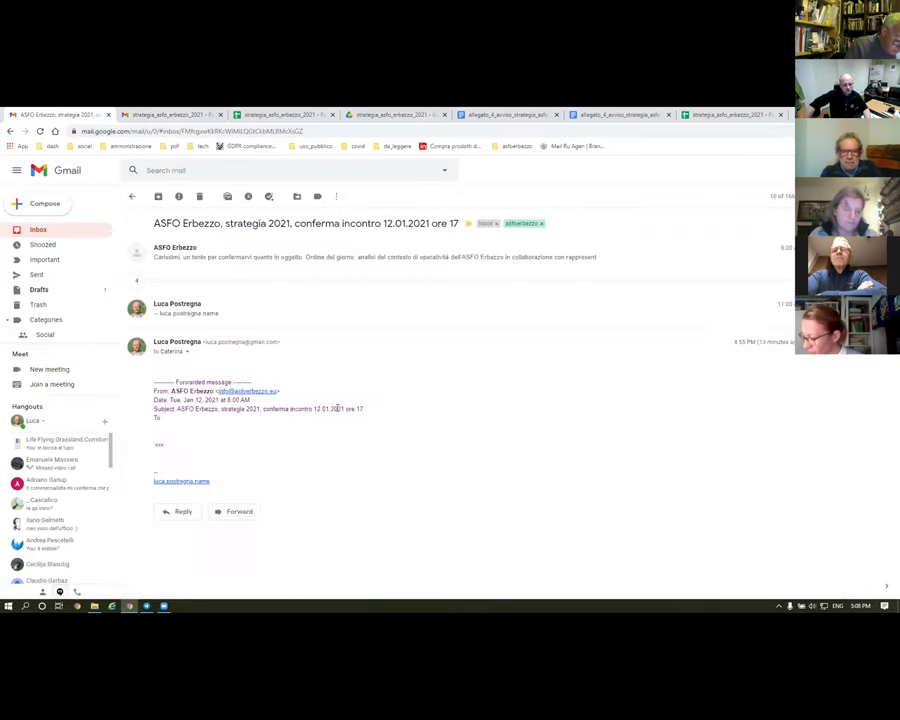
click(195, 262)
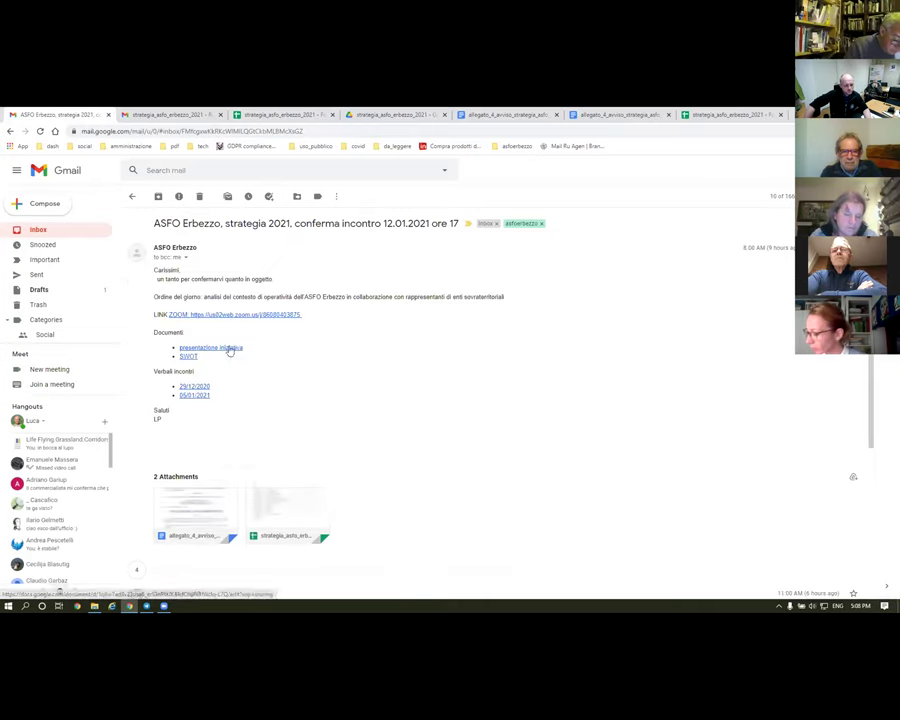
middle_click(197, 394)
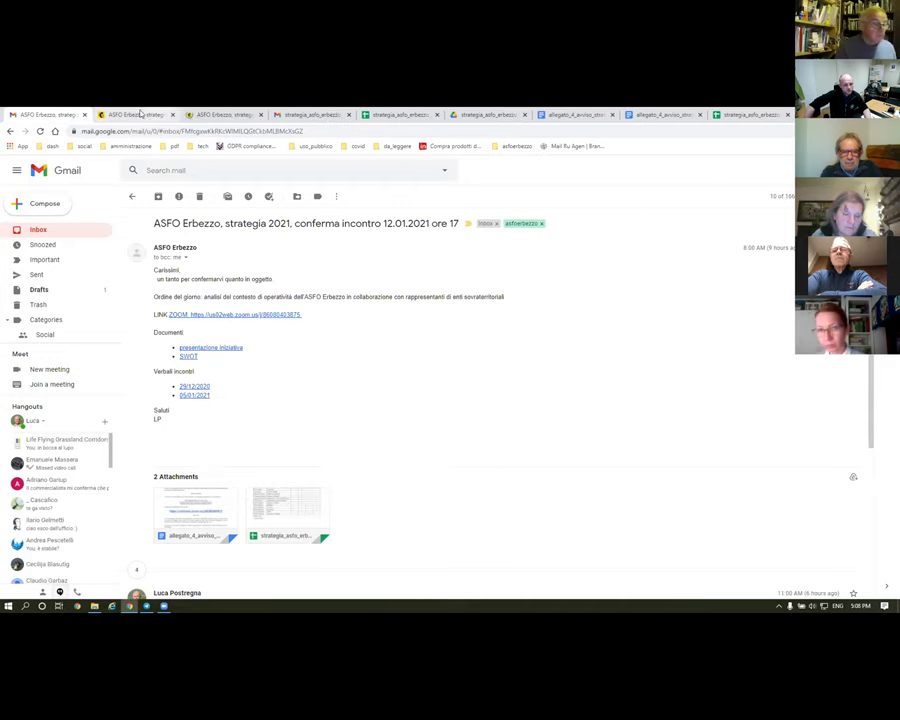
key(ctrl+Tab)
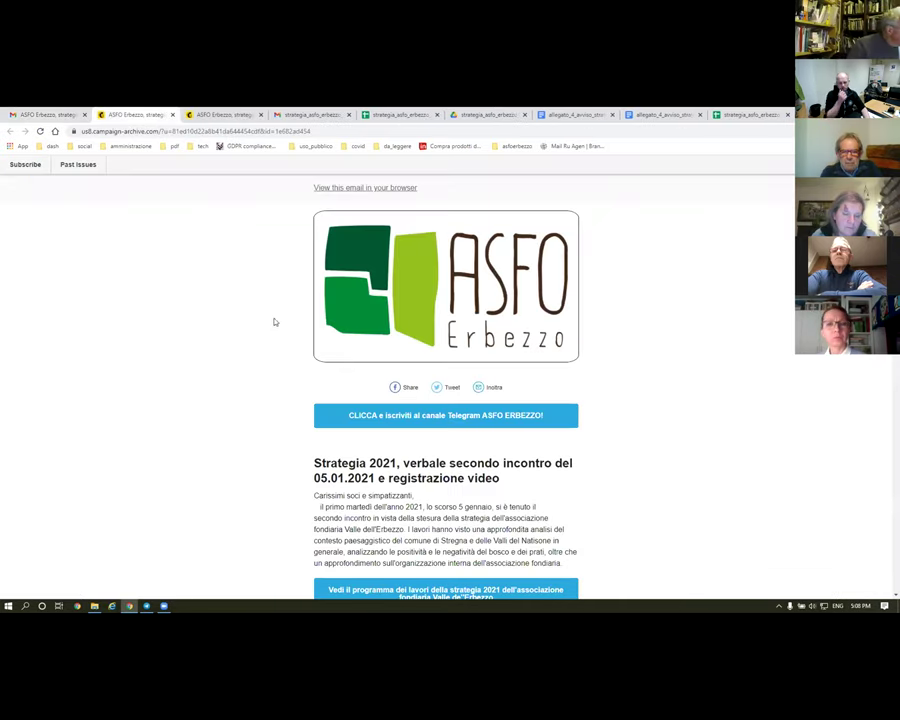
- Scroll through the 29.12.2020 newsletter minutes past the ASFO slide to the participants' discussion
key(ctrl+Tab)
scroll(221, 319, down, 2)
scroll(261, 316, down, 4)
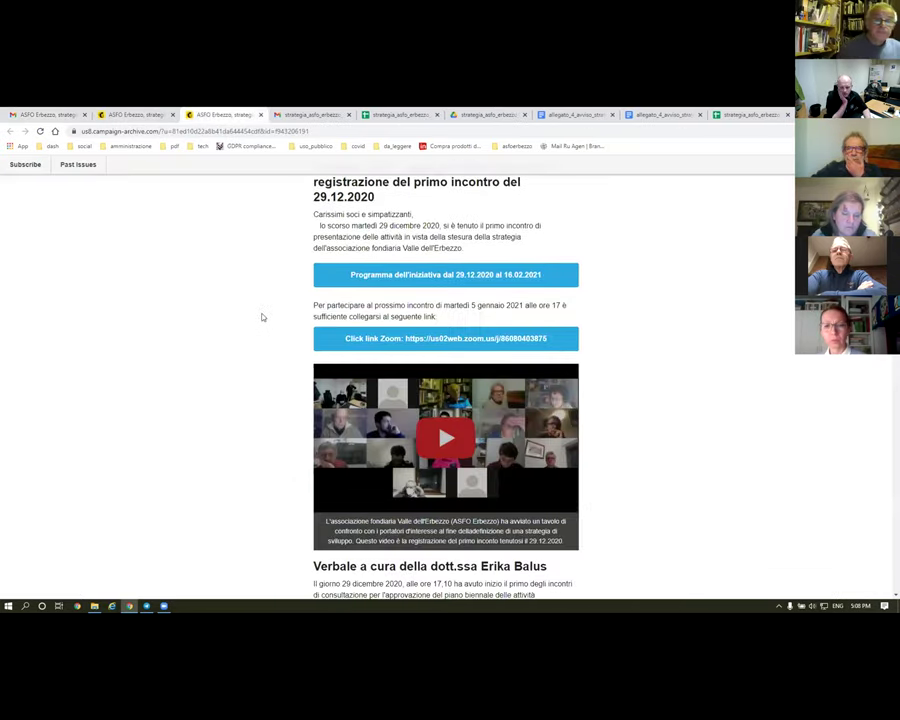
scroll(262, 317, up, 1)
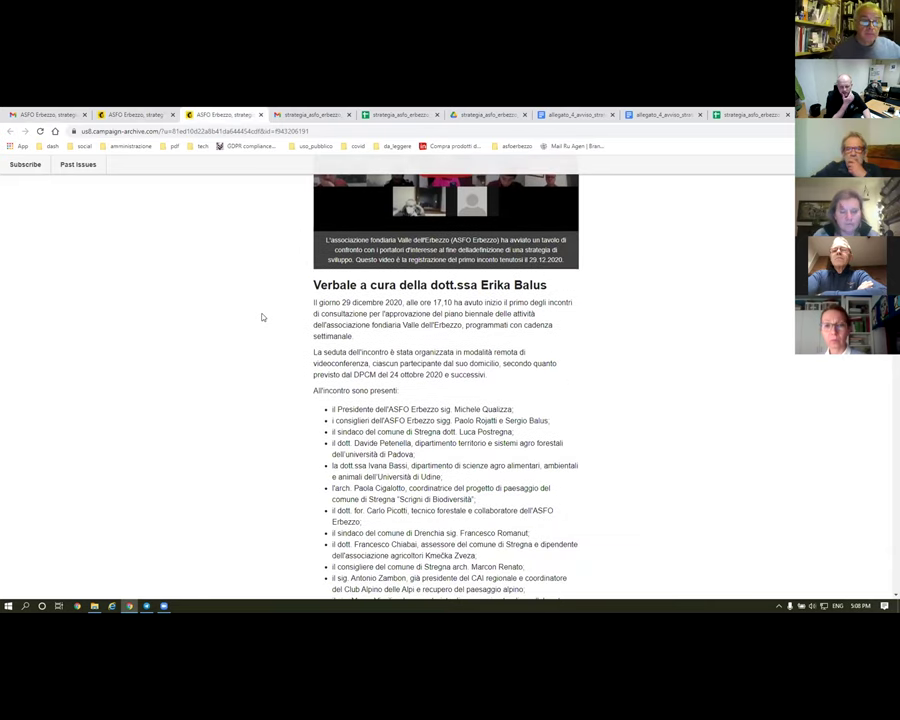
scroll(262, 316, down, 4)
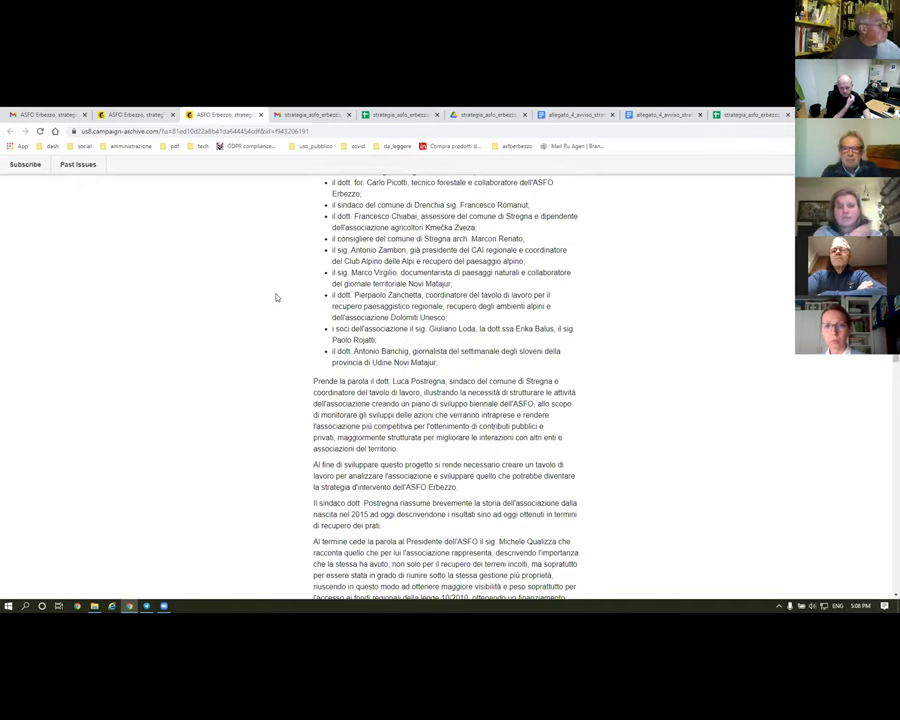
scroll(277, 297, down, 3)
scroll(277, 297, up, 3)
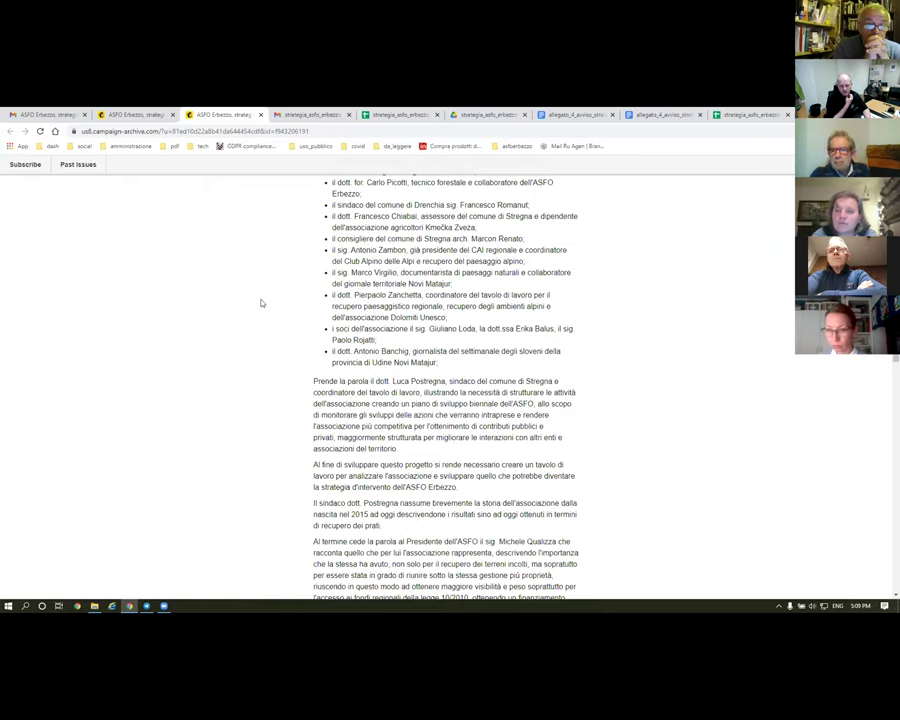
scroll(270, 279, down, 2)
scroll(270, 279, down, 5)
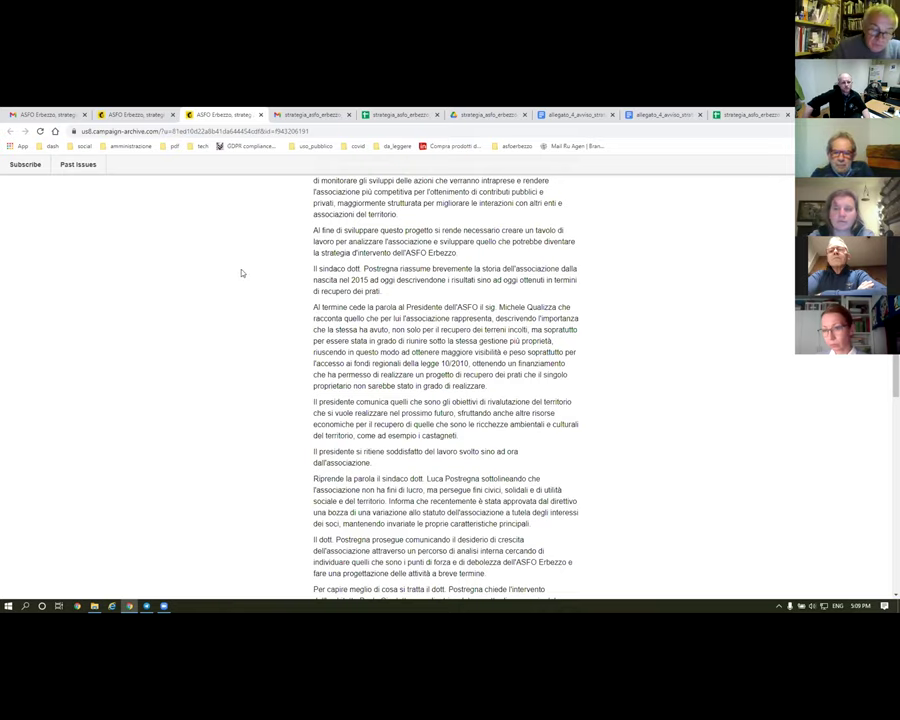
scroll(430, 365, down, 2)
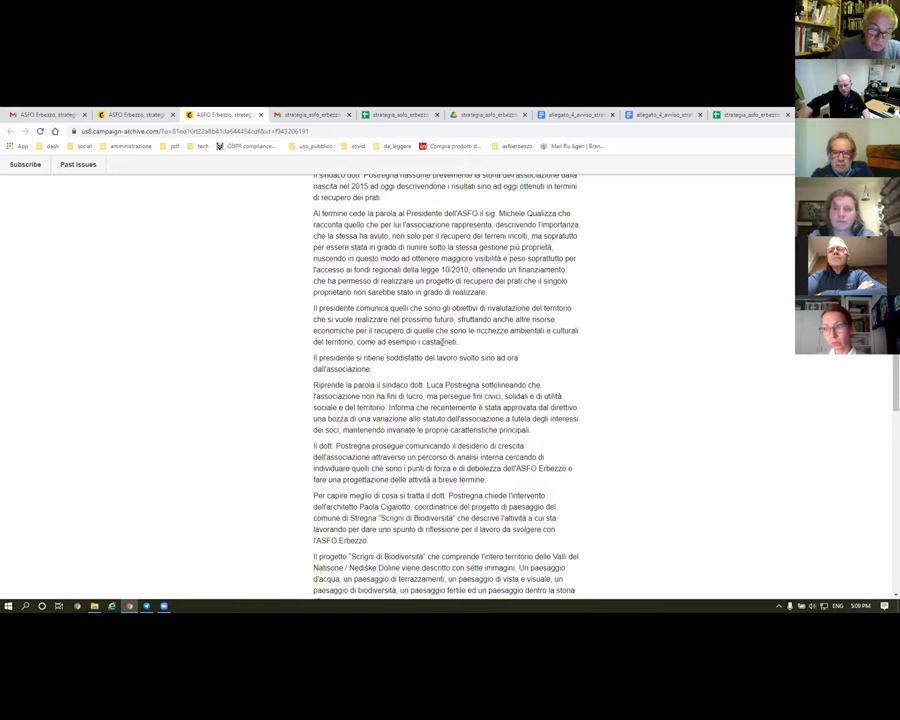
scroll(485, 430, down, 3)
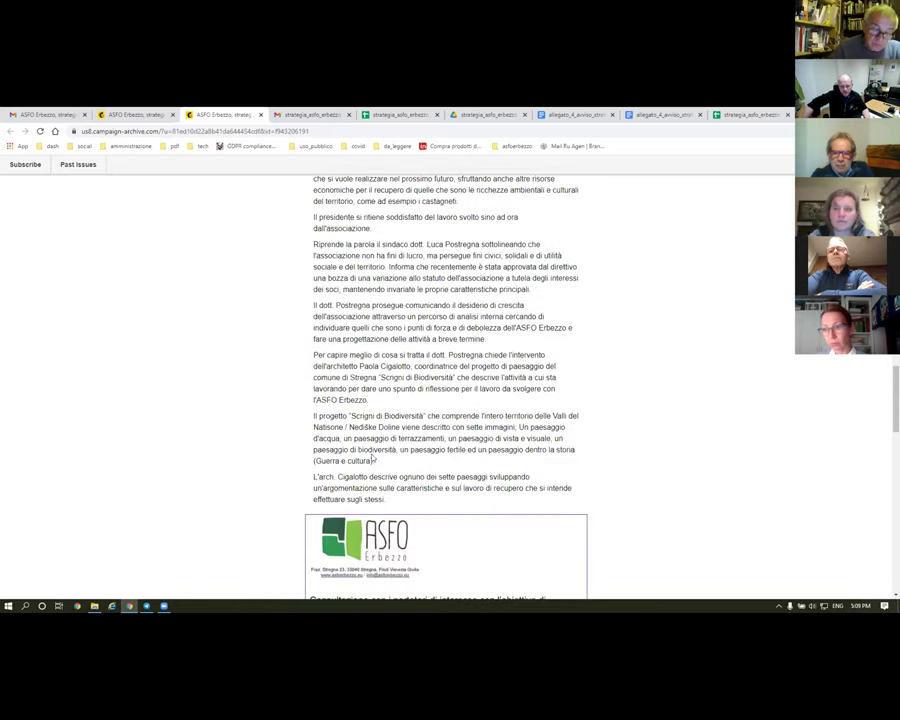
scroll(270, 350, down, 4)
scroll(260, 350, down, 1)
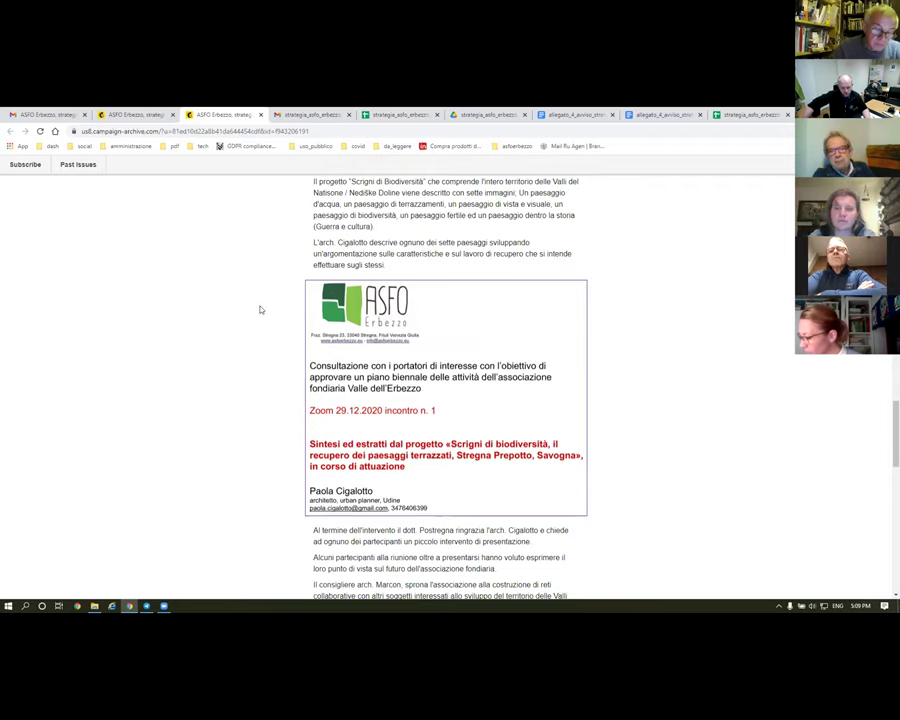
scroll(264, 301, down, 10)
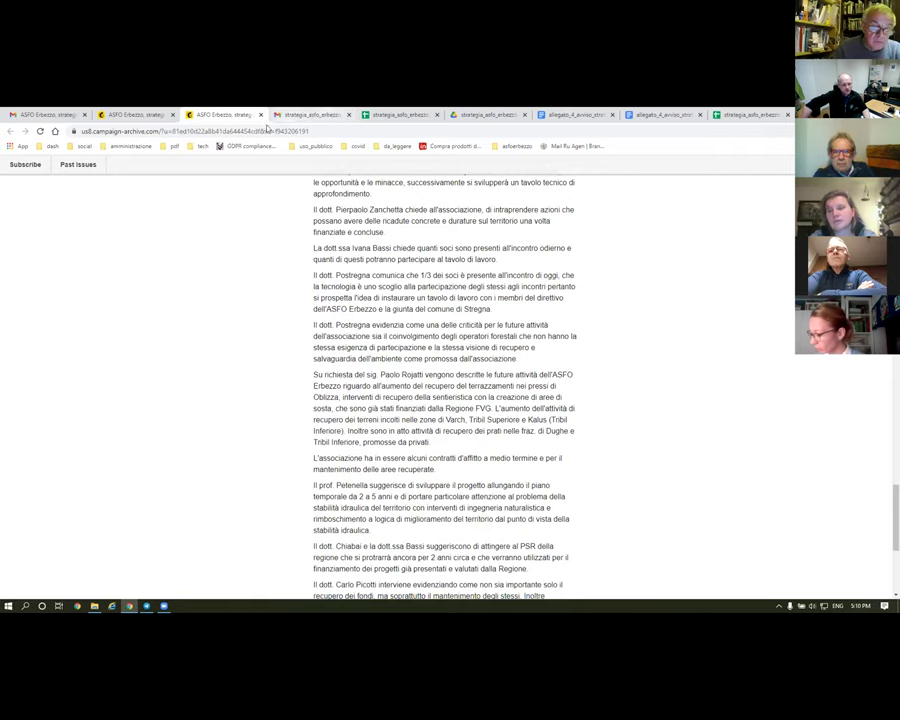
- Skim the 05.01.2021 meeting newsletter, then go to the spreadsheet's SWOT sheet
click(130, 115)
scroll(251, 278, down, 5)
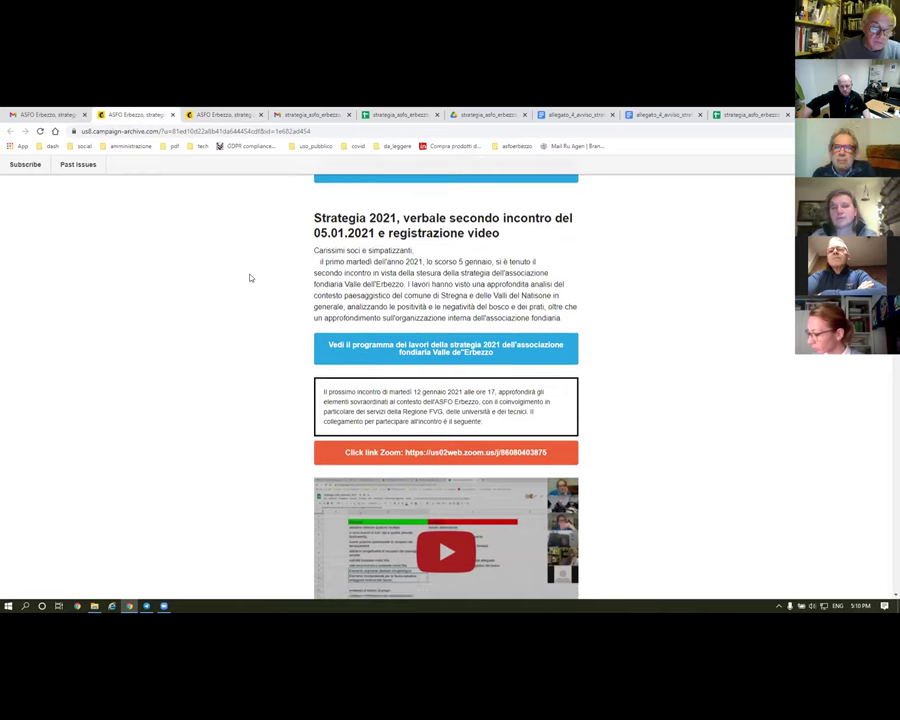
scroll(251, 278, down, 5)
scroll(254, 273, down, 12)
scroll(254, 273, down, 9)
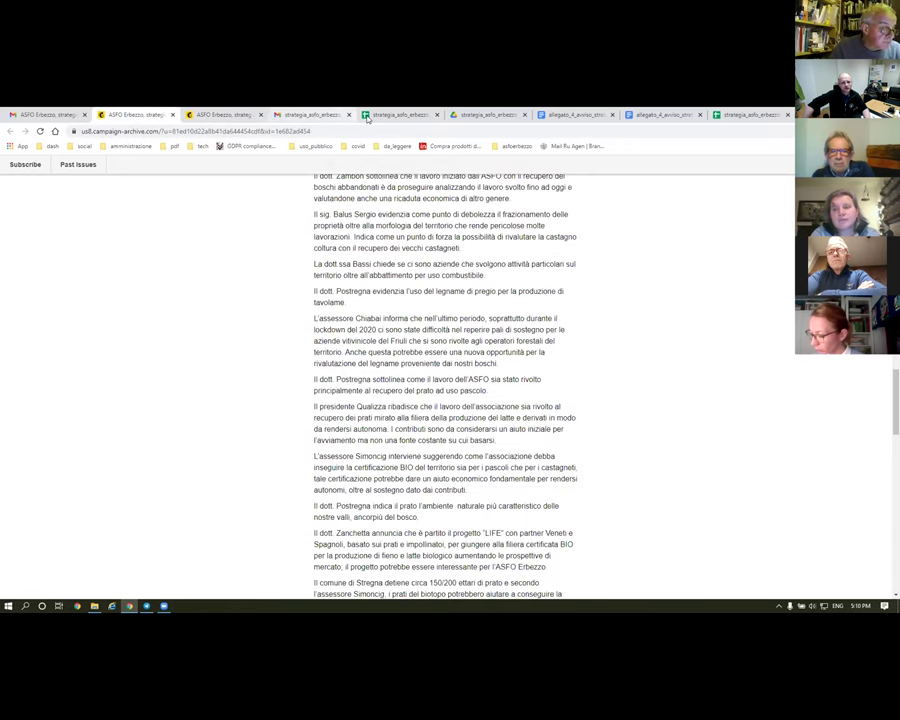
click(367, 116)
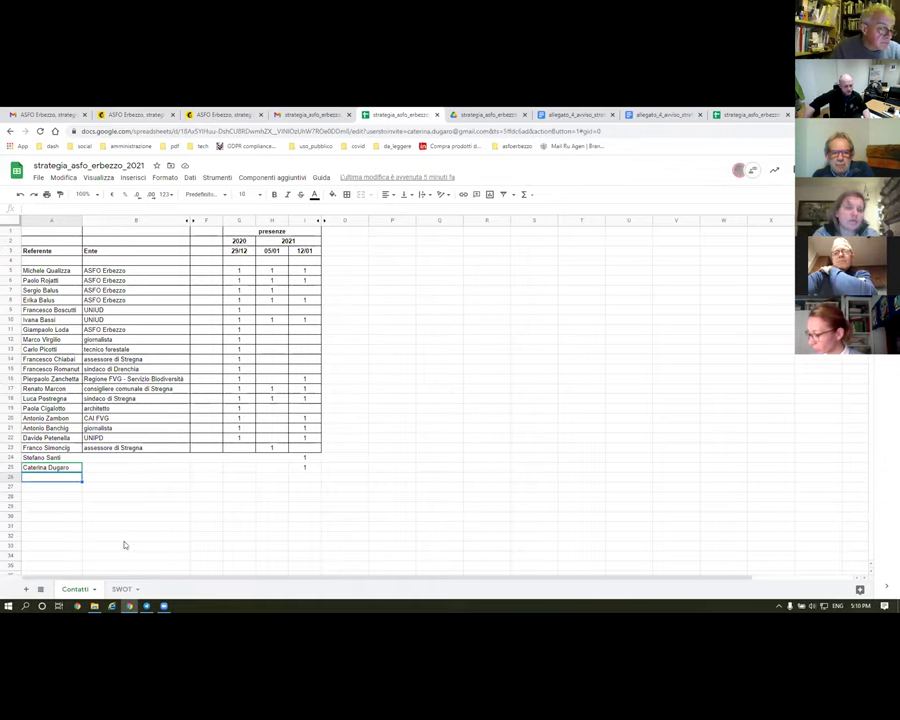
click(120, 589)
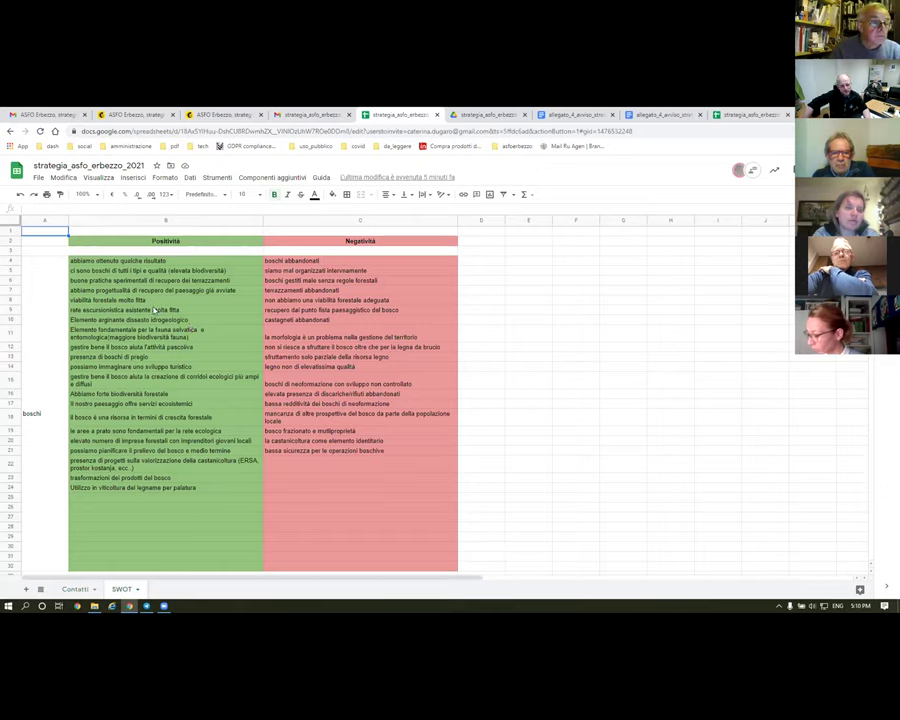
- Review the boschi section's positive and negative entries
click(44, 400)
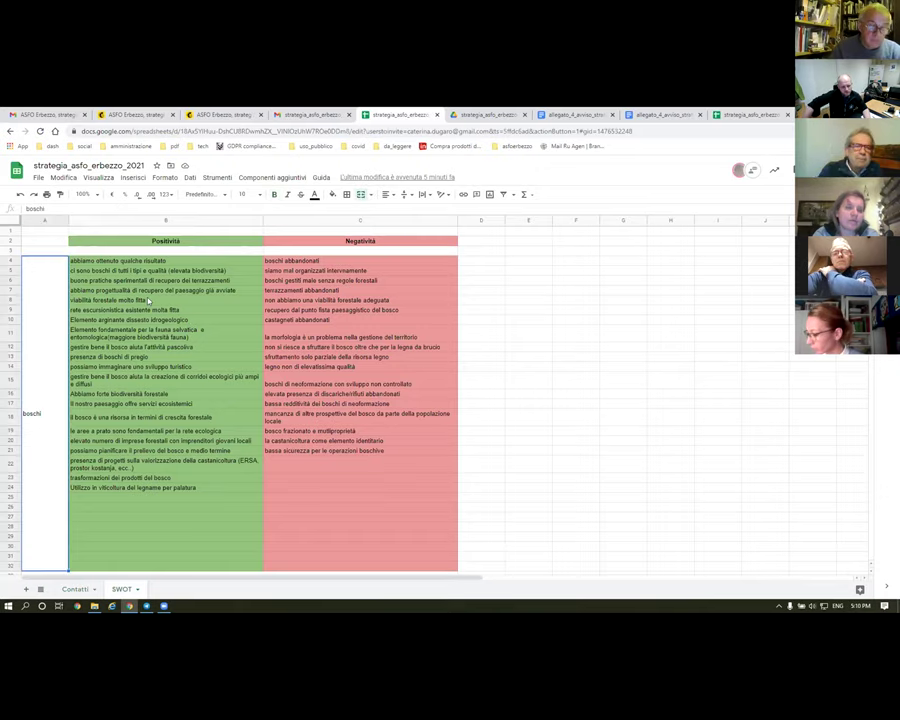
drag(117, 261, 410, 510)
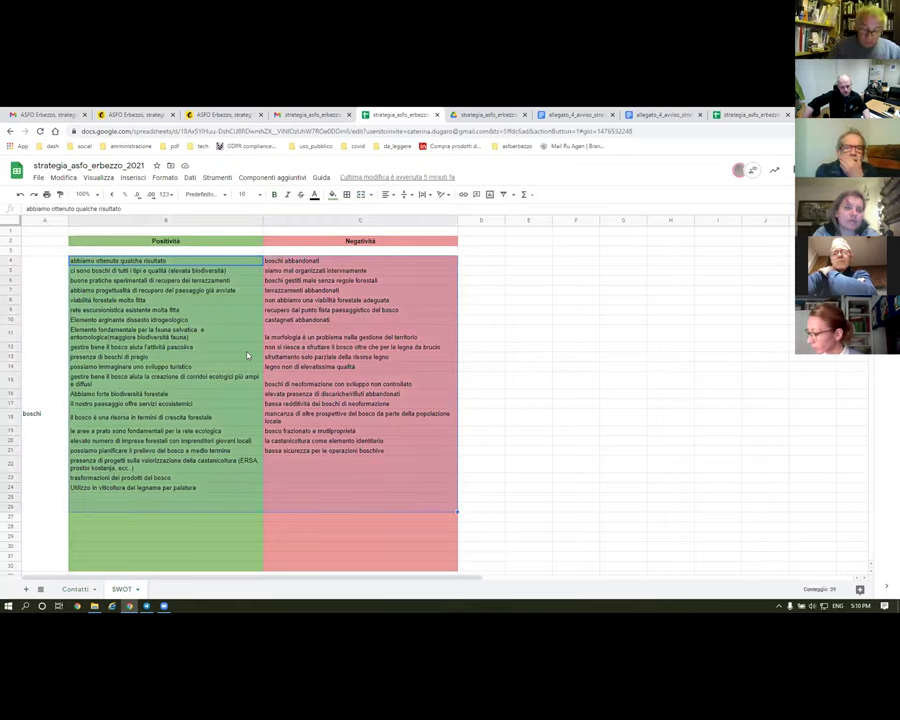
click(42, 412)
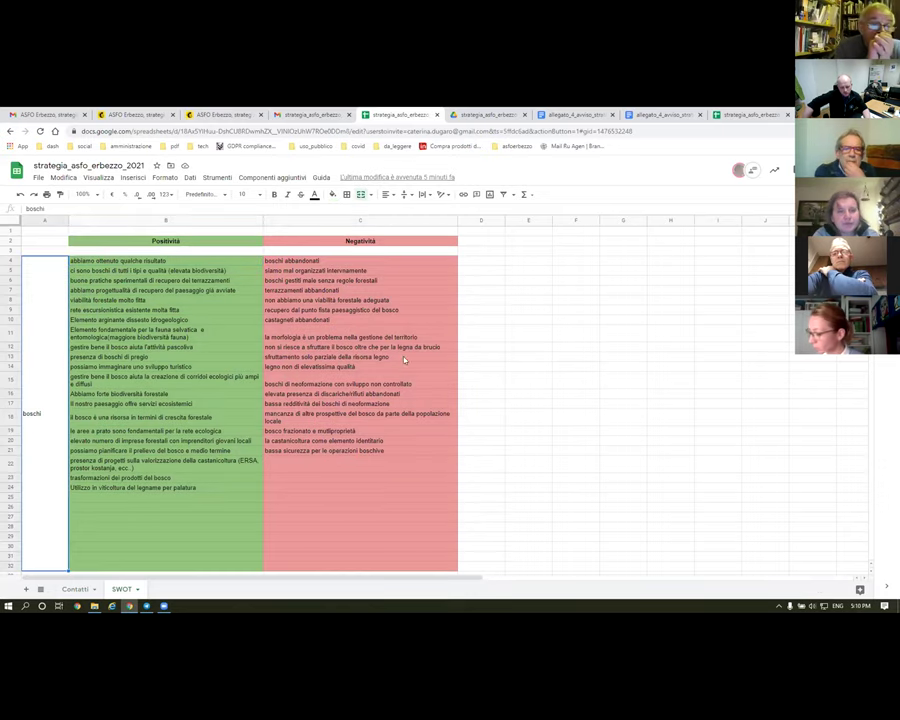
scroll(460, 342, down, 1)
scroll(460, 342, down, 8)
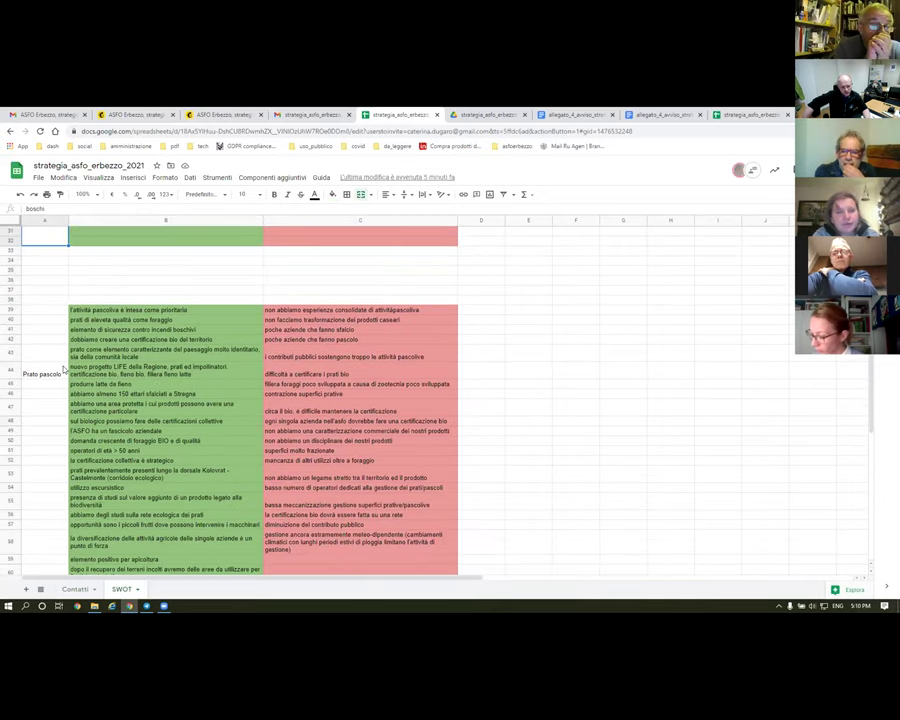
- Rename the 'Prato pascolo' section label to 'Prato'
click(43, 374)
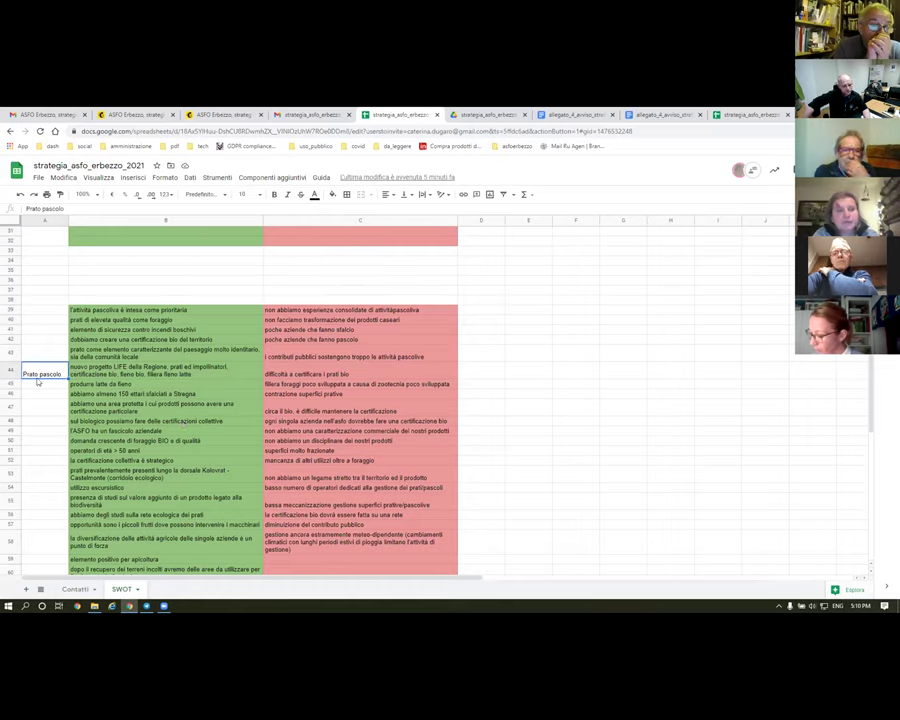
double_click(52, 208)
key(BackSpace)
key(Return)
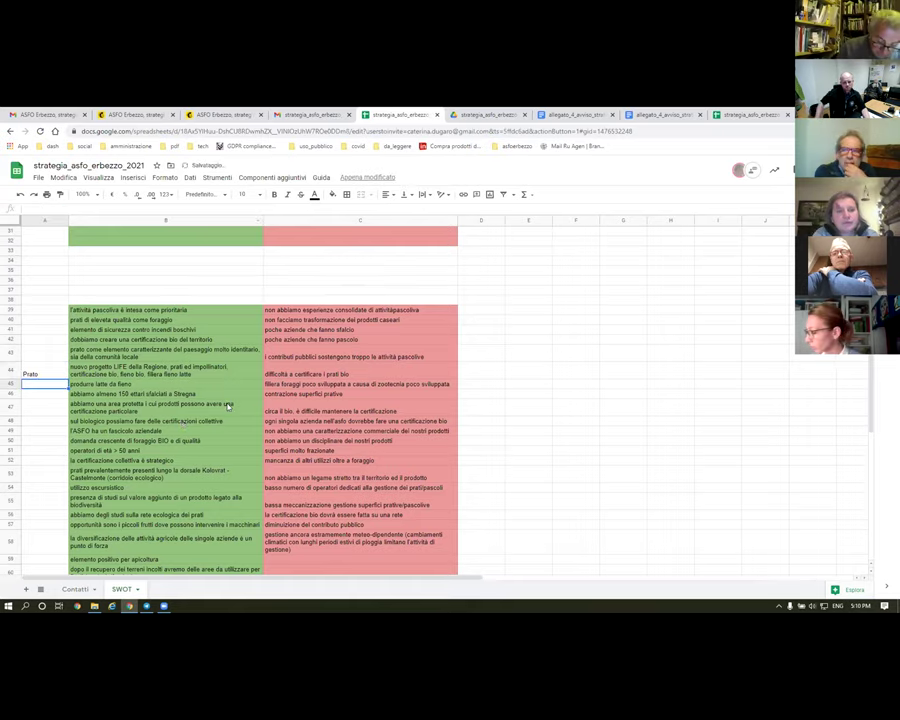
scroll(220, 385, up, 5)
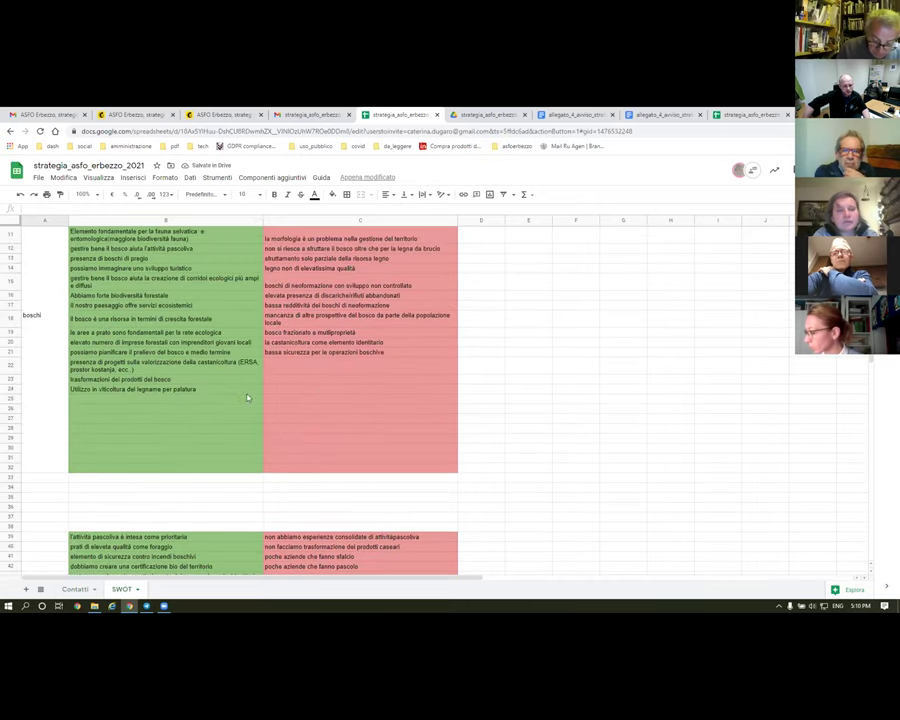
scroll(260, 385, up, 3)
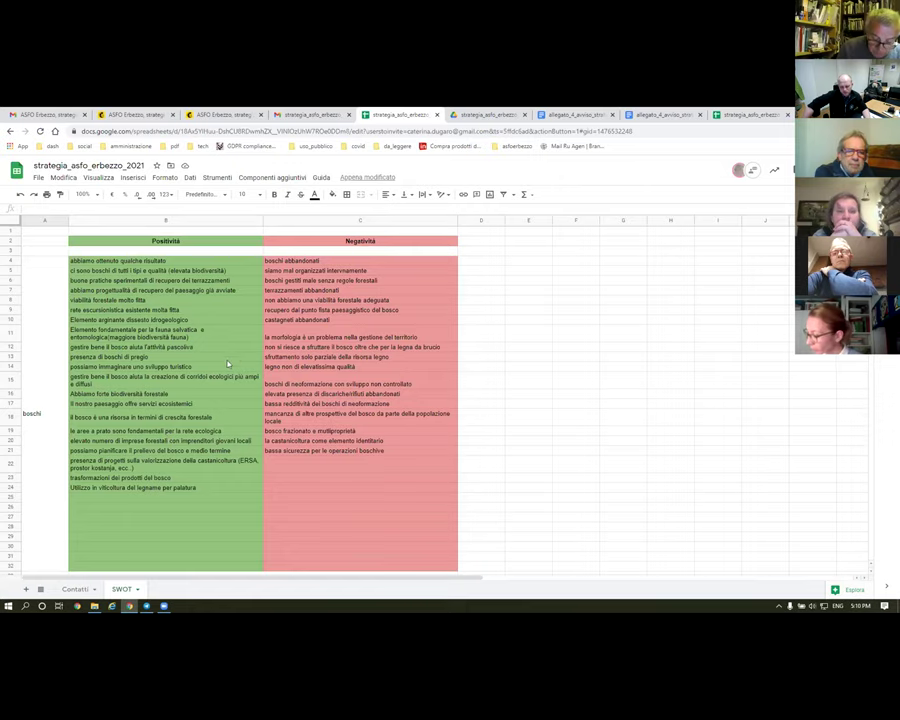
scroll(190, 341, down, 10)
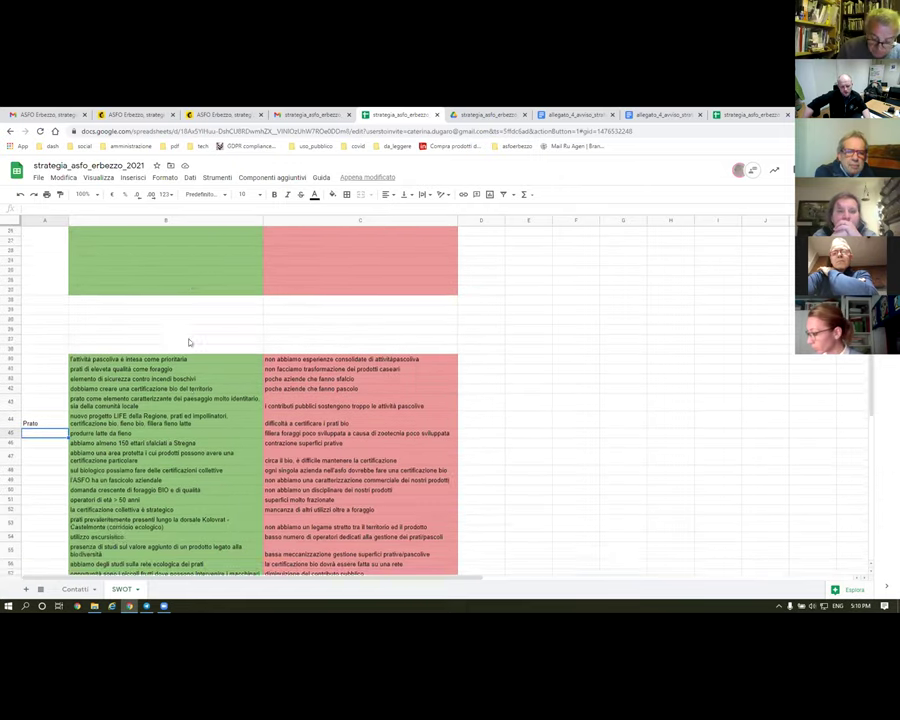
scroll(189, 342, down, 5)
click(28, 372)
- Select the Situazione interna ASFO entries to review them, then return to the first meeting's minutes
click(422, 498)
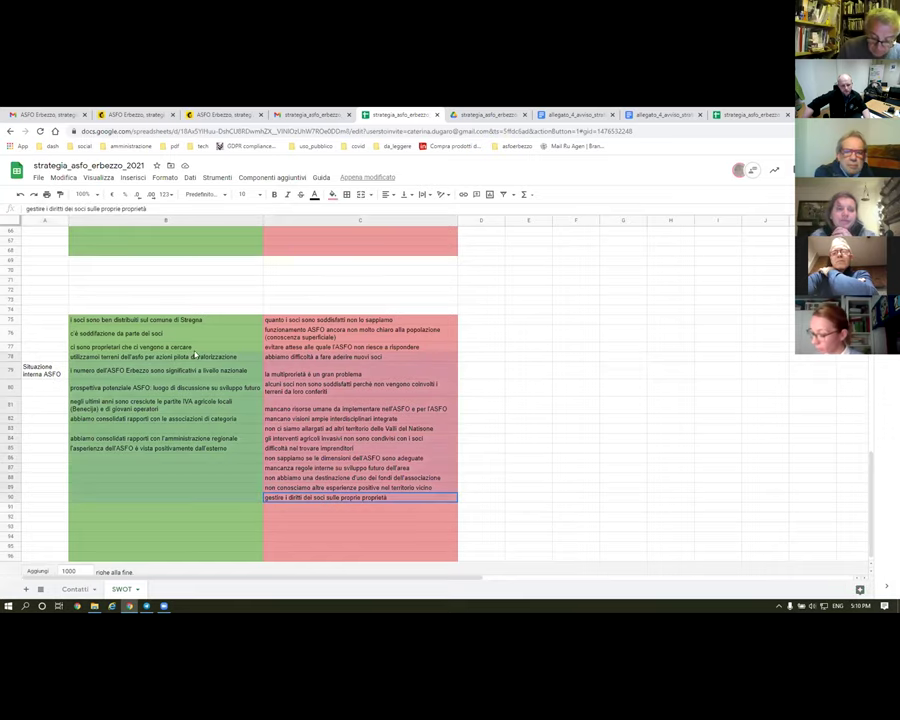
shift+click(125, 322)
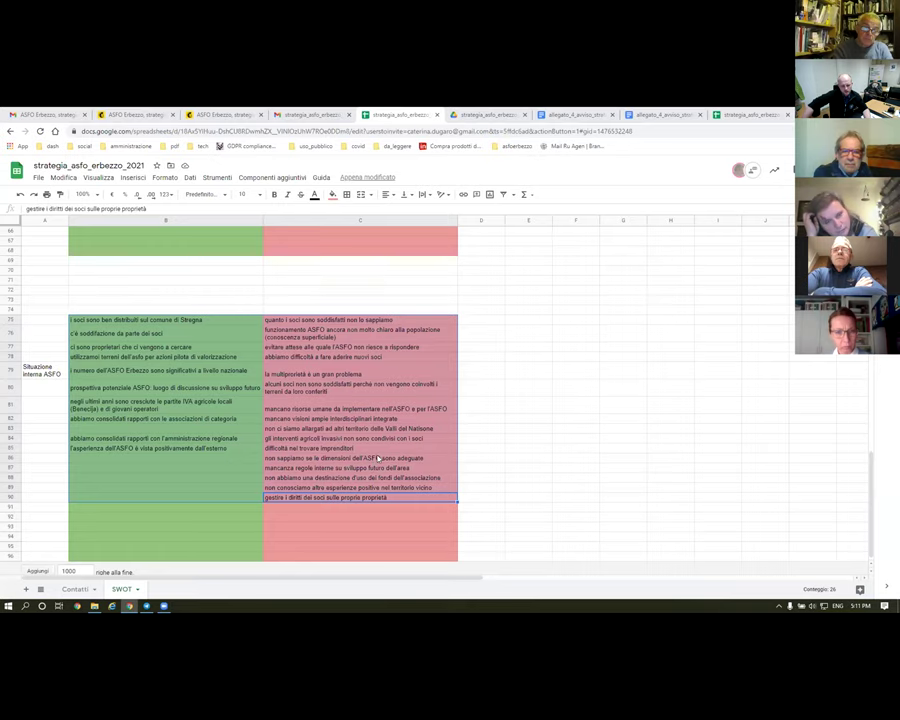
scroll(330, 380, up, 10)
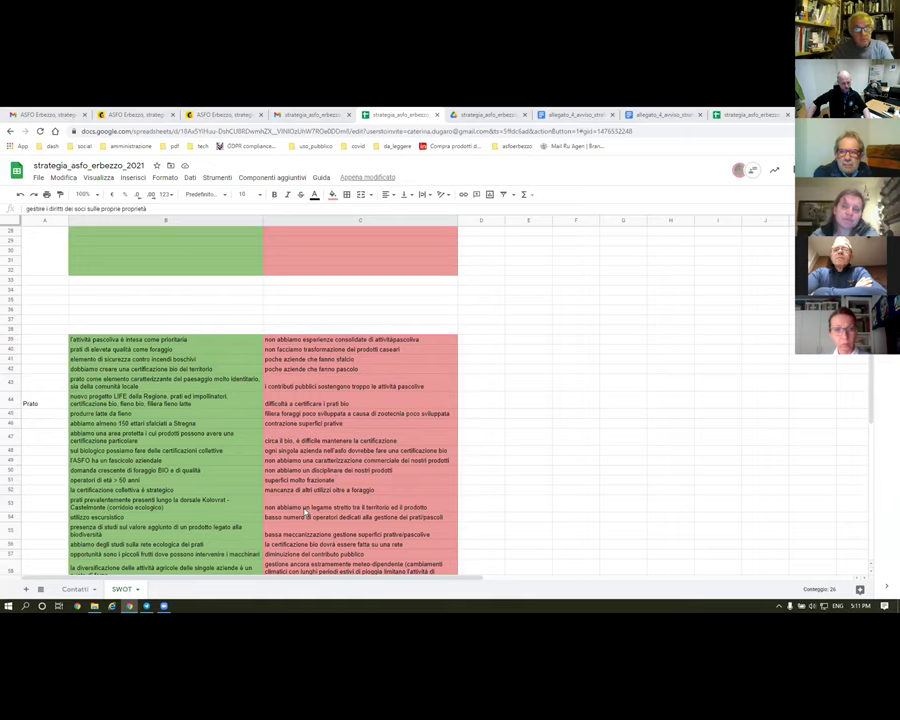
scroll(312, 500, up, 5)
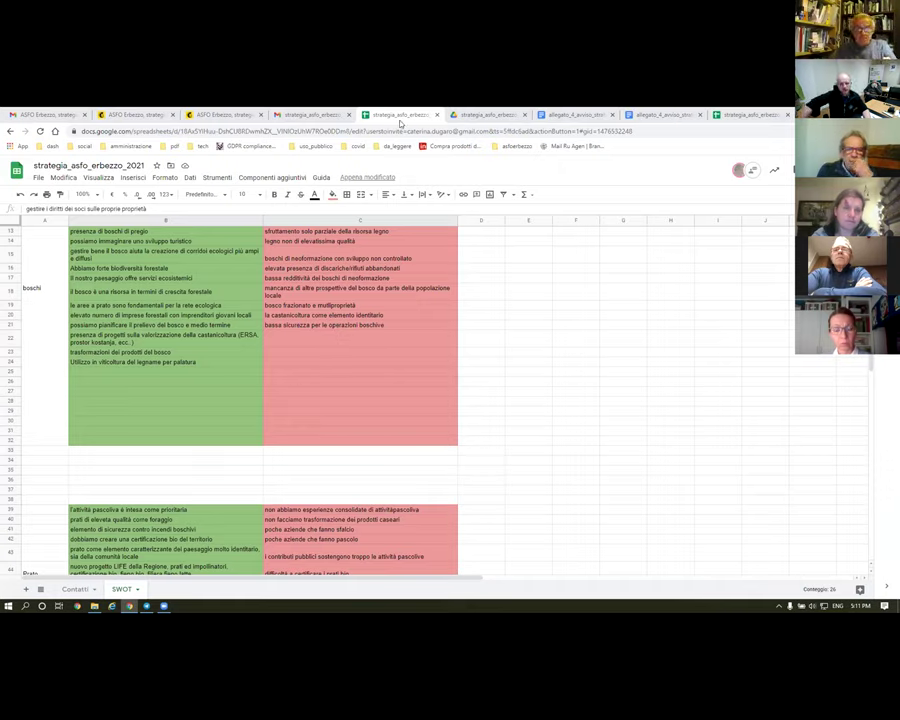
click(207, 116)
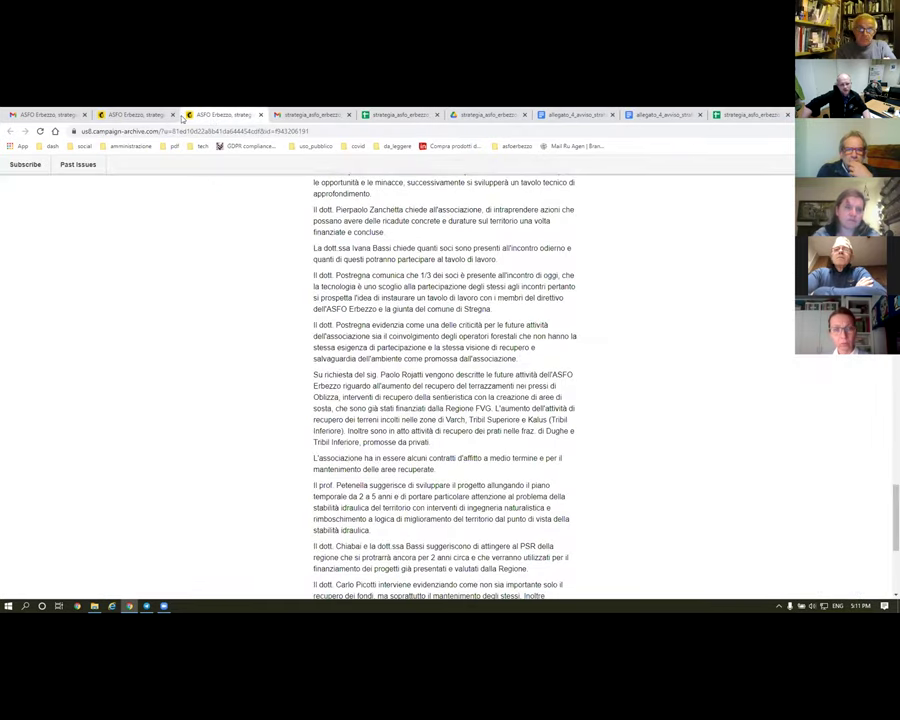
- Highlight the 'A conclusione…' paragraph of the second meeting's minutes, then return to the SWOT sheet
click(137, 118)
scroll(262, 364, down, 6)
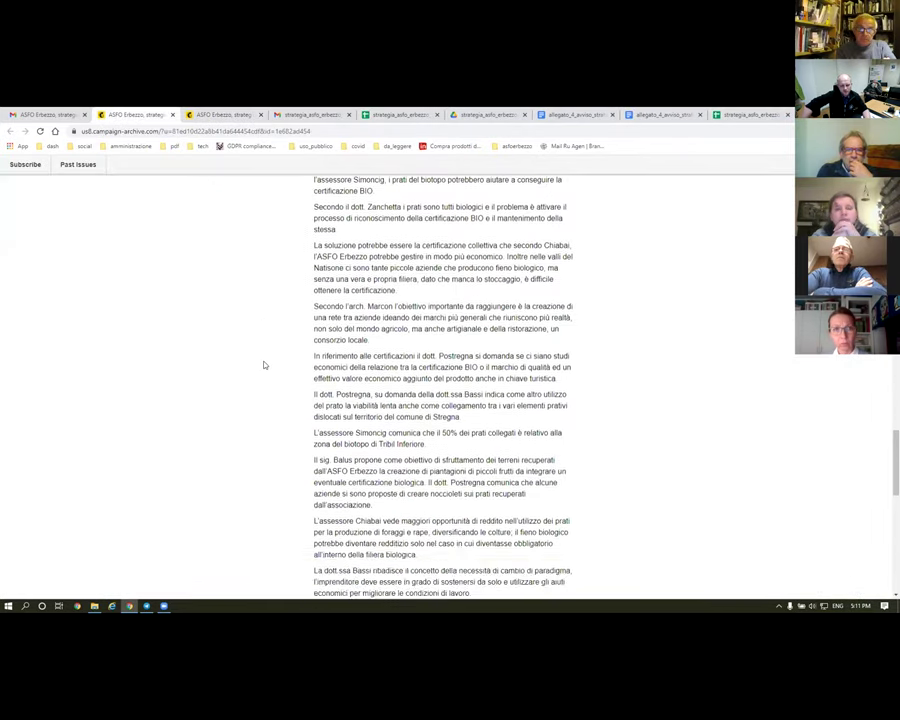
scroll(264, 365, down, 7)
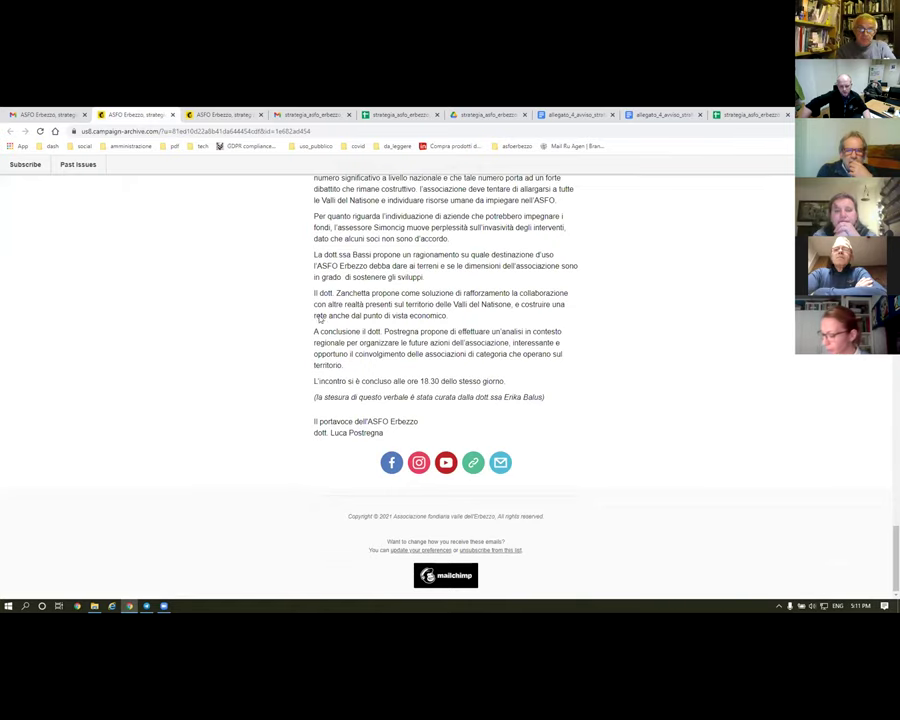
drag(311, 331, 350, 368)
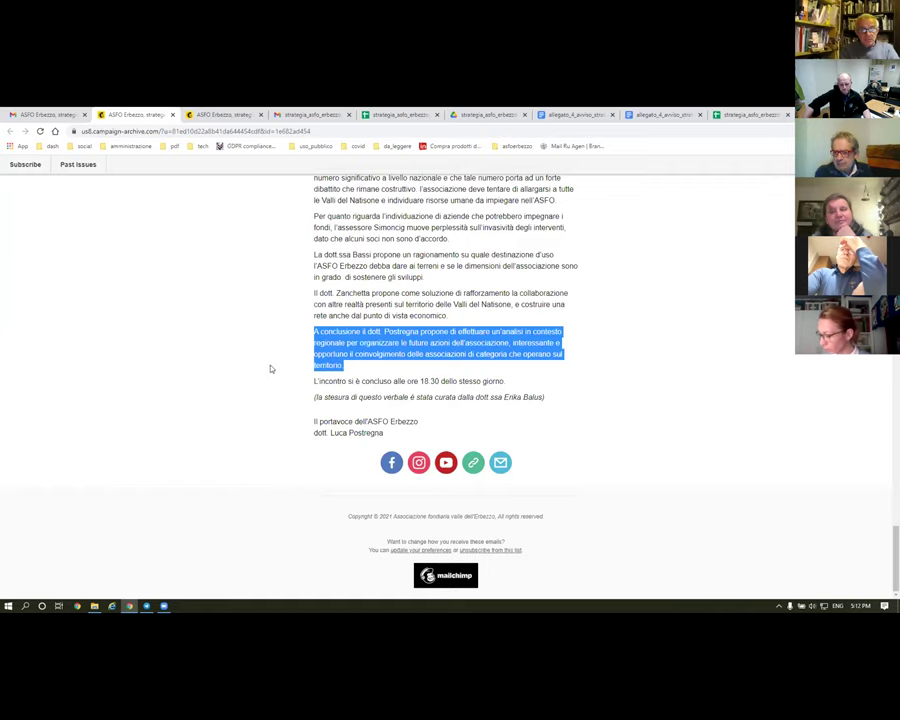
scroll(286, 418, up, 10)
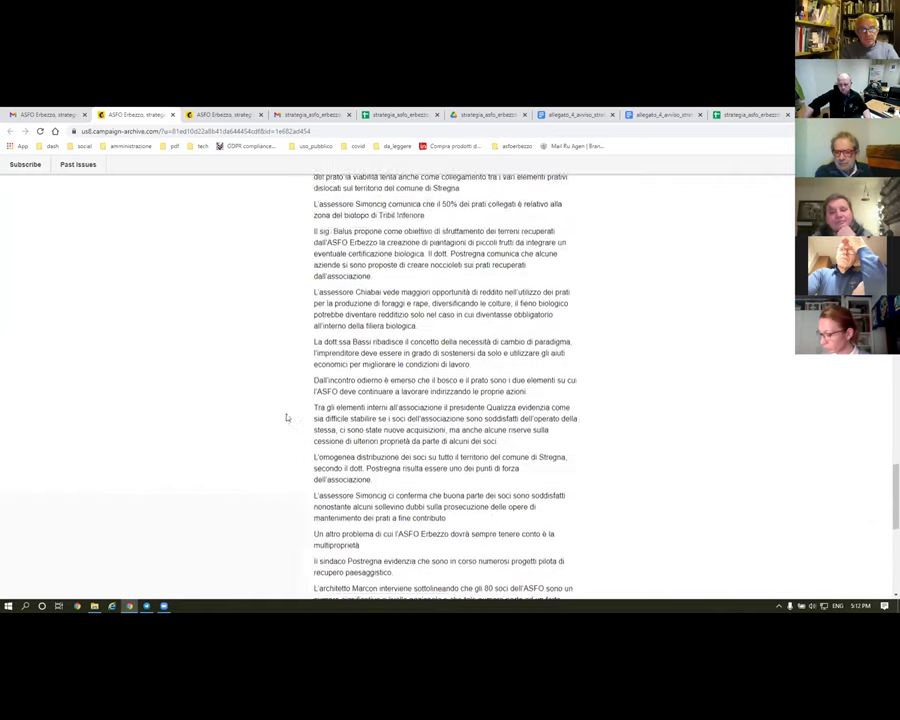
click(397, 116)
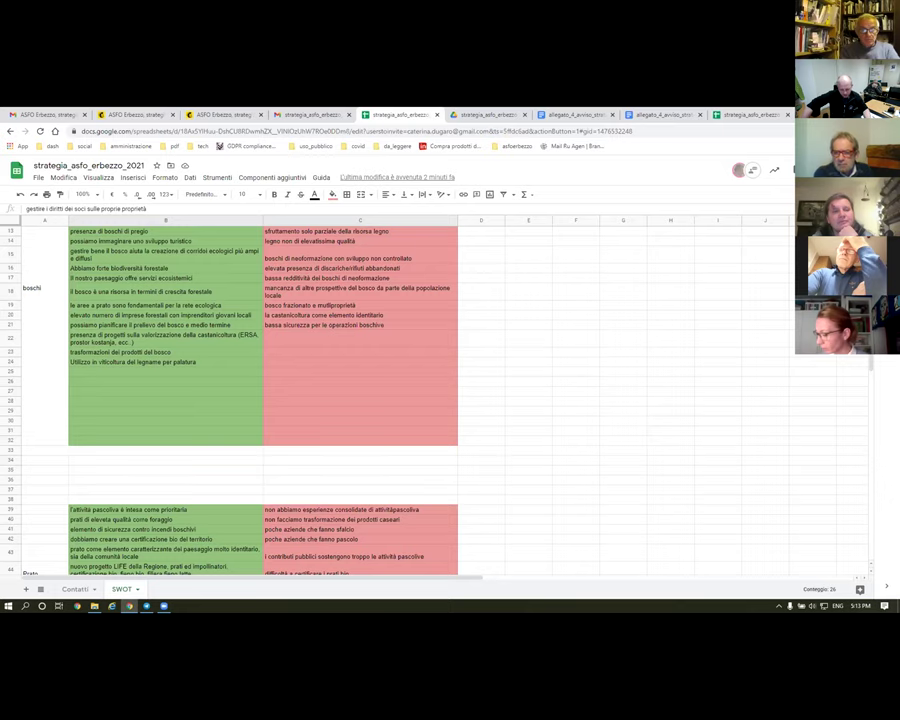
- Switch from Chrome to the Telegram Desktop window with Alt+Tab
key(alt+Tab)
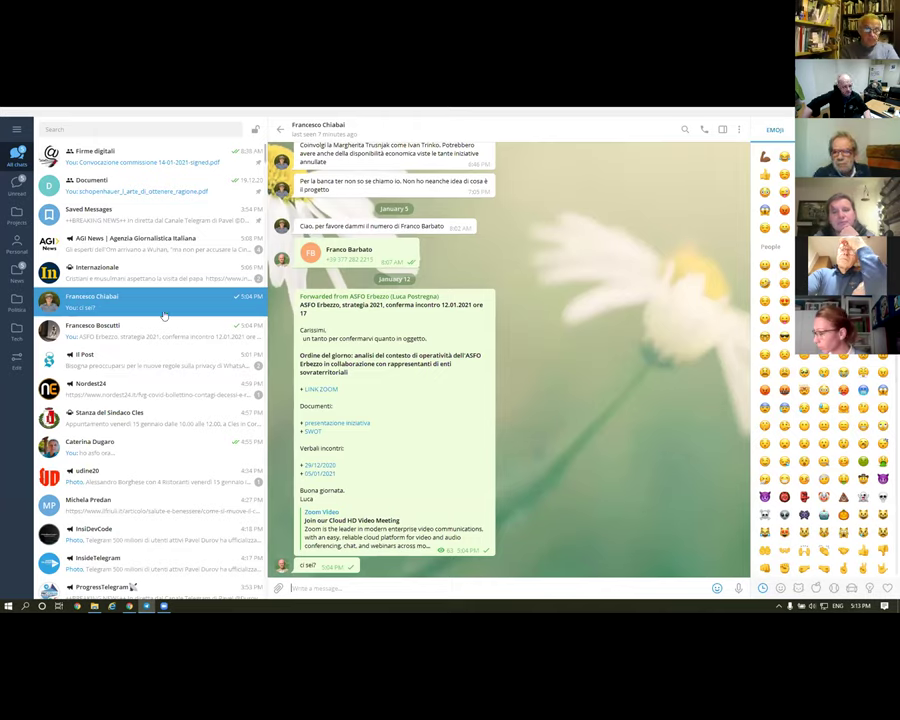
- Search 'asfo' to open the ASFO Erbezzo channel, then switch back to the SWOT spreadsheet
click(71, 130)
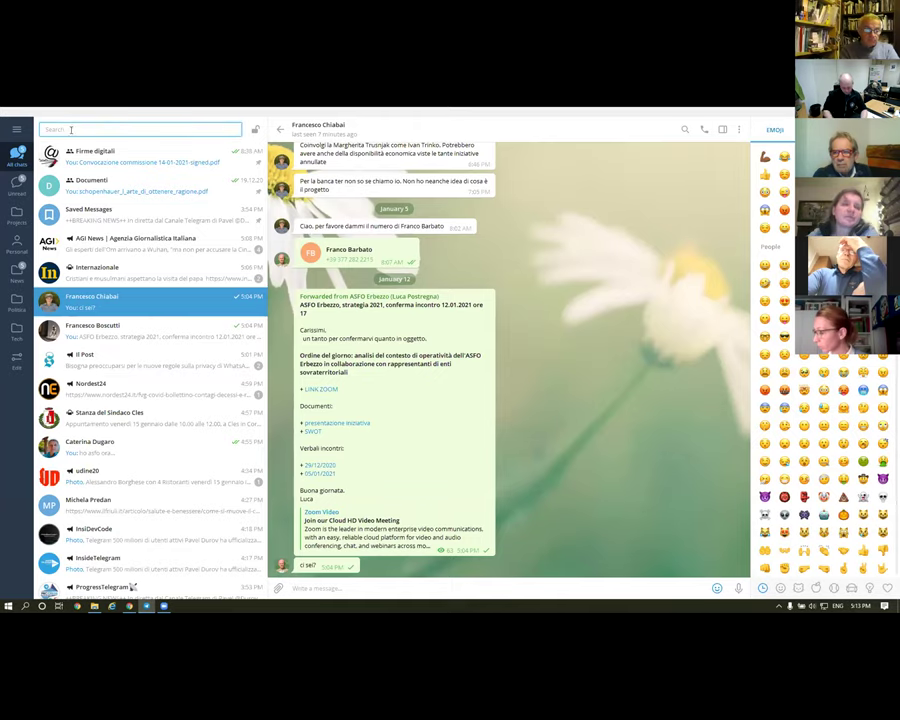
text(asfo)
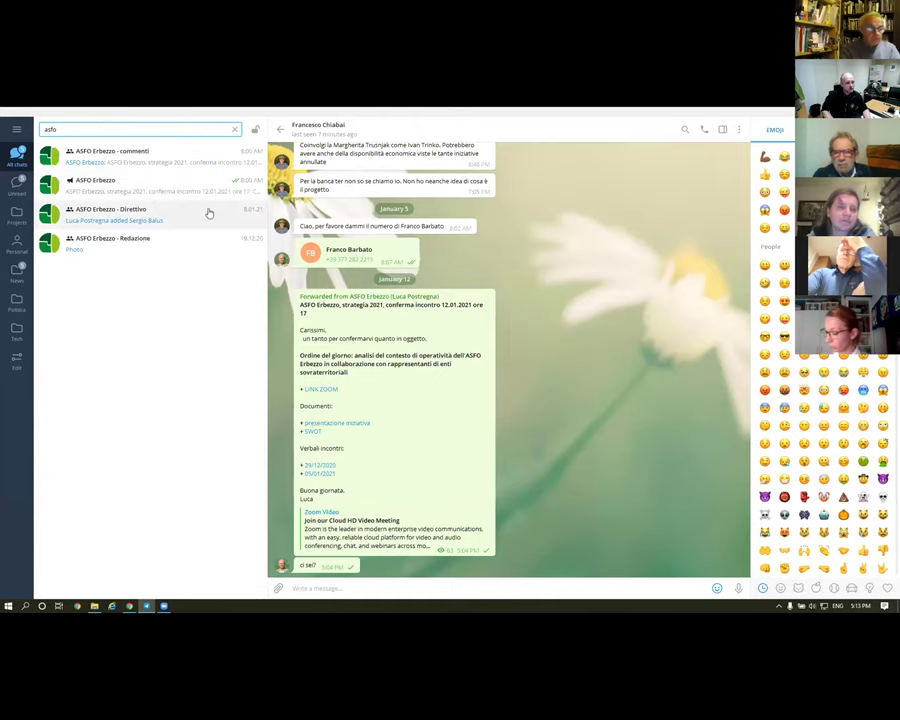
click(120, 182)
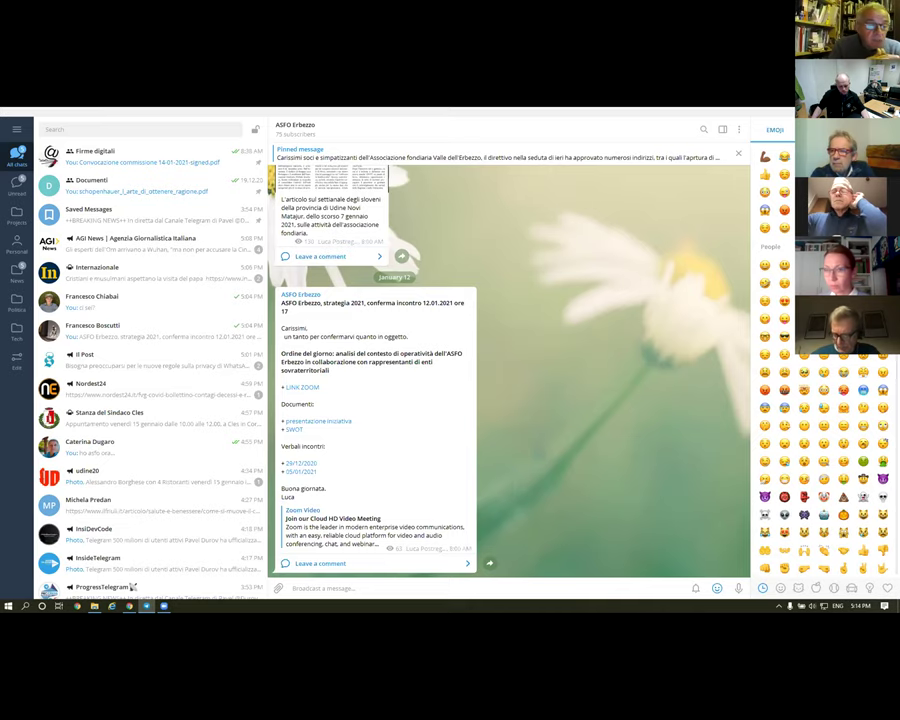
key(alt+Tab)
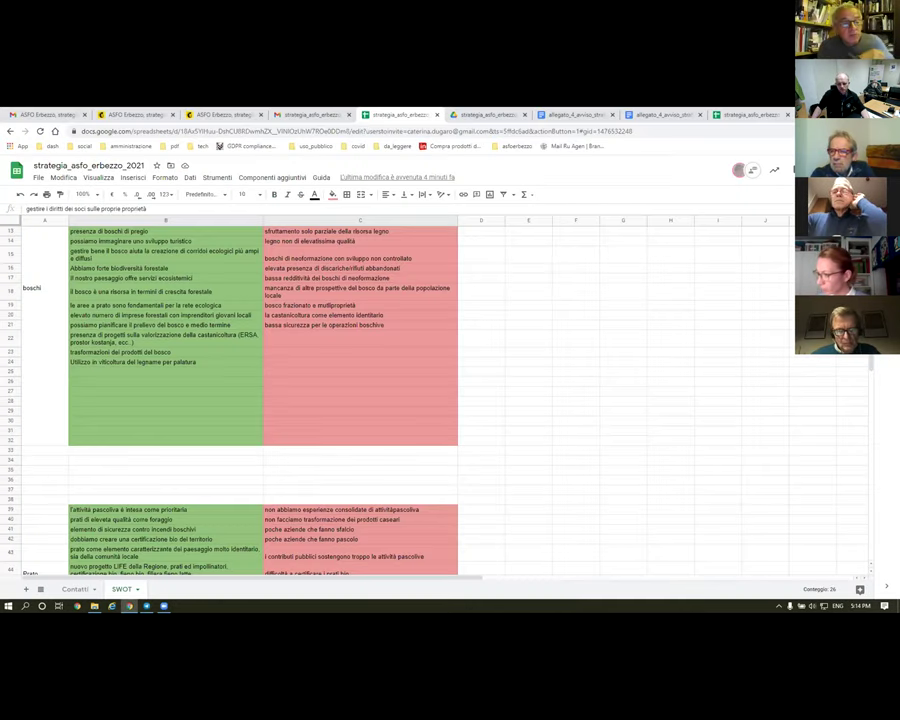
- Return to the SWOT sheet and select the empty cell B61 below the Prato list
key(alt+Tab)
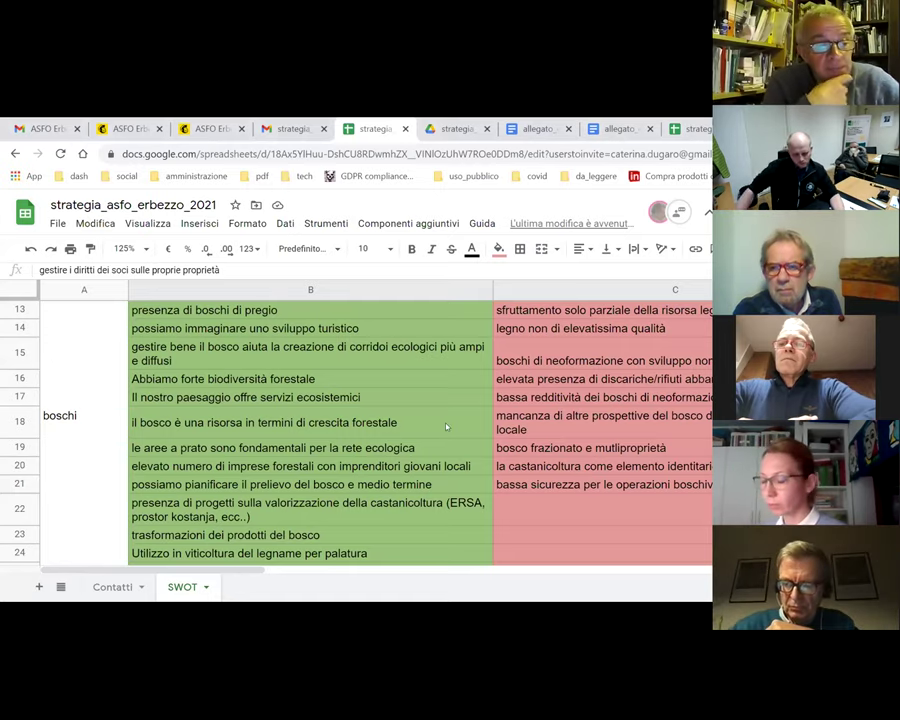
scroll(406, 347, down, 10)
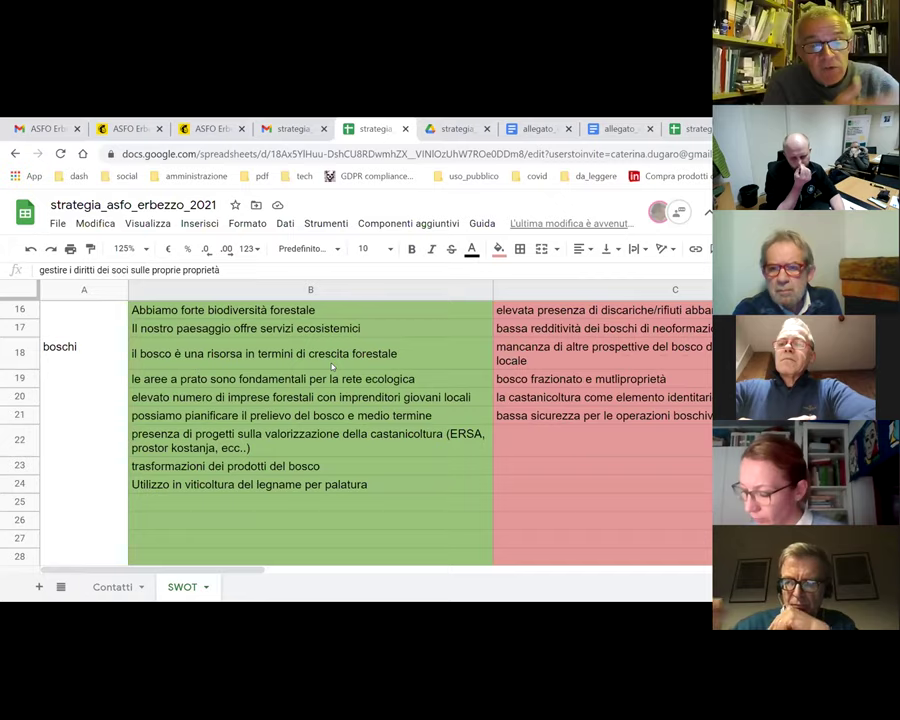
scroll(309, 359, down, 3)
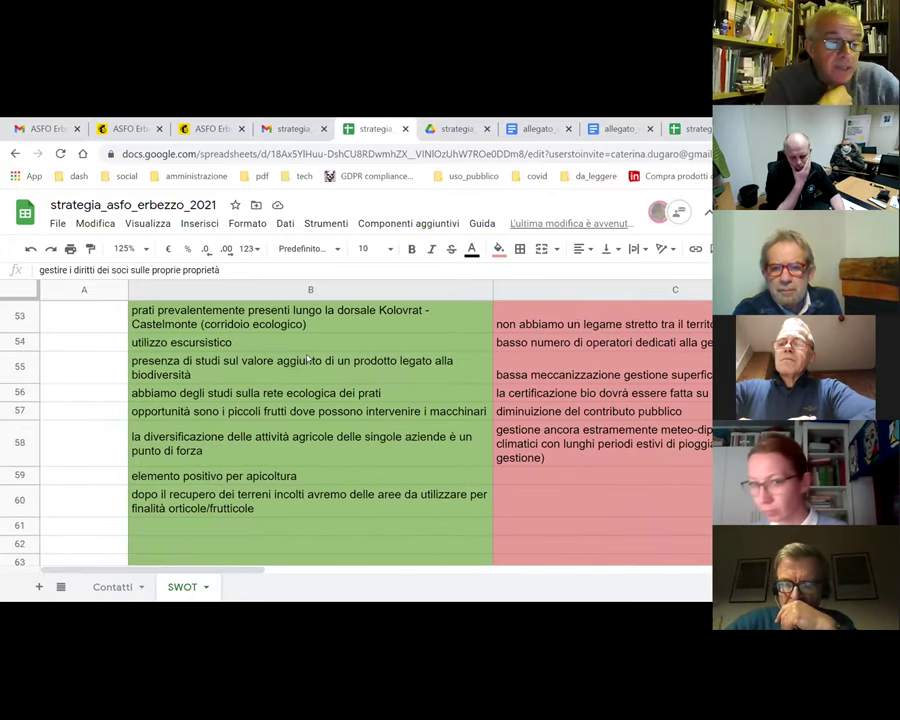
scroll(319, 434, down, 2)
click(180, 410)
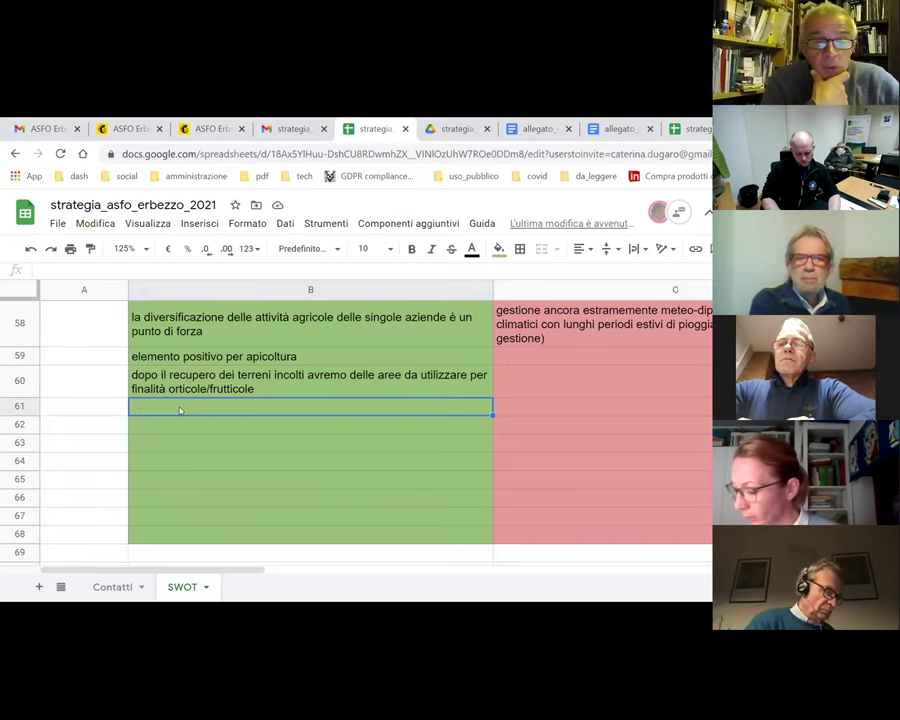
- Enter 'abbiamo lunghi percorsi internazionali' in B61, replacing an abandoned first phrase
double_click(180, 410)
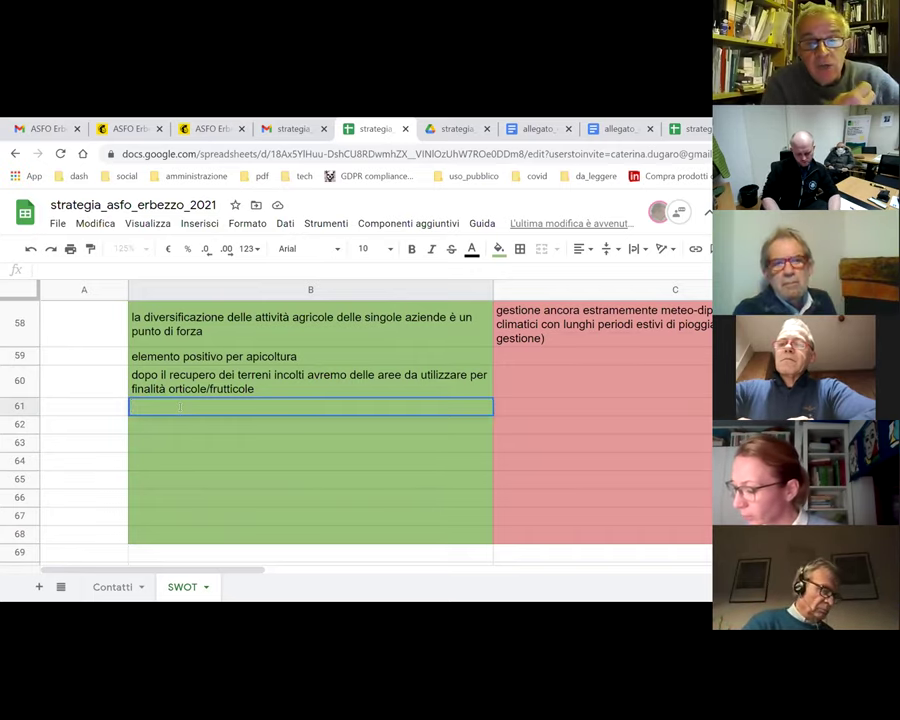
text(agli es)
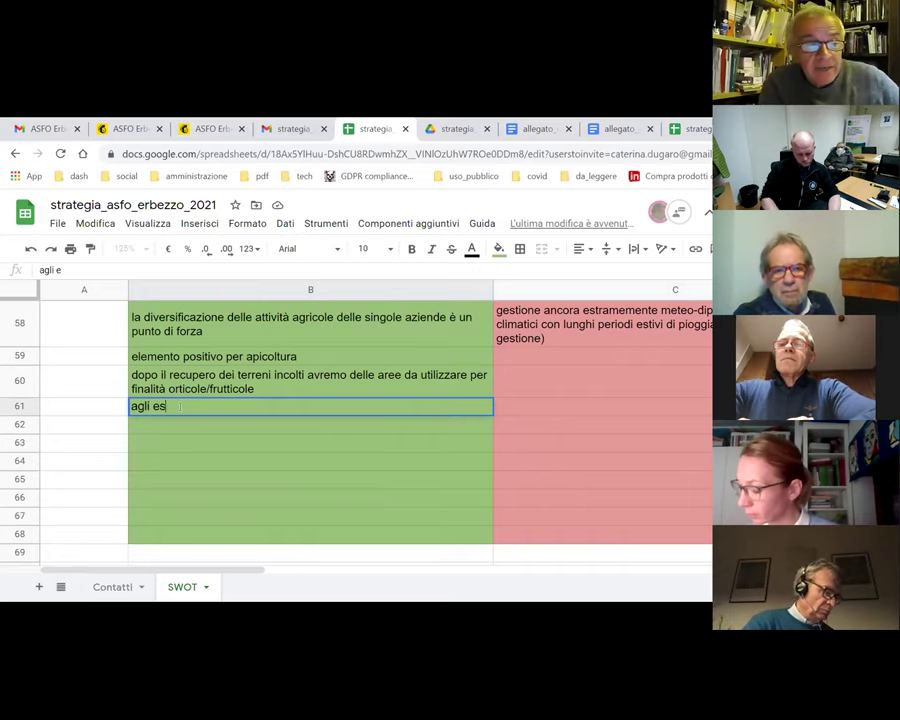
text(cursionisti in)
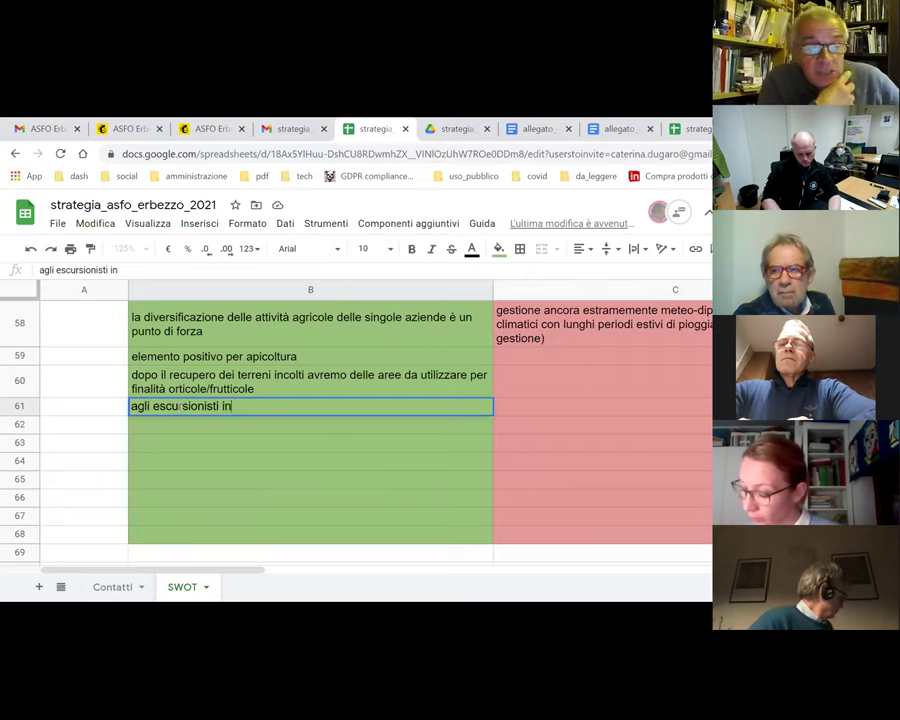
text(teressa)
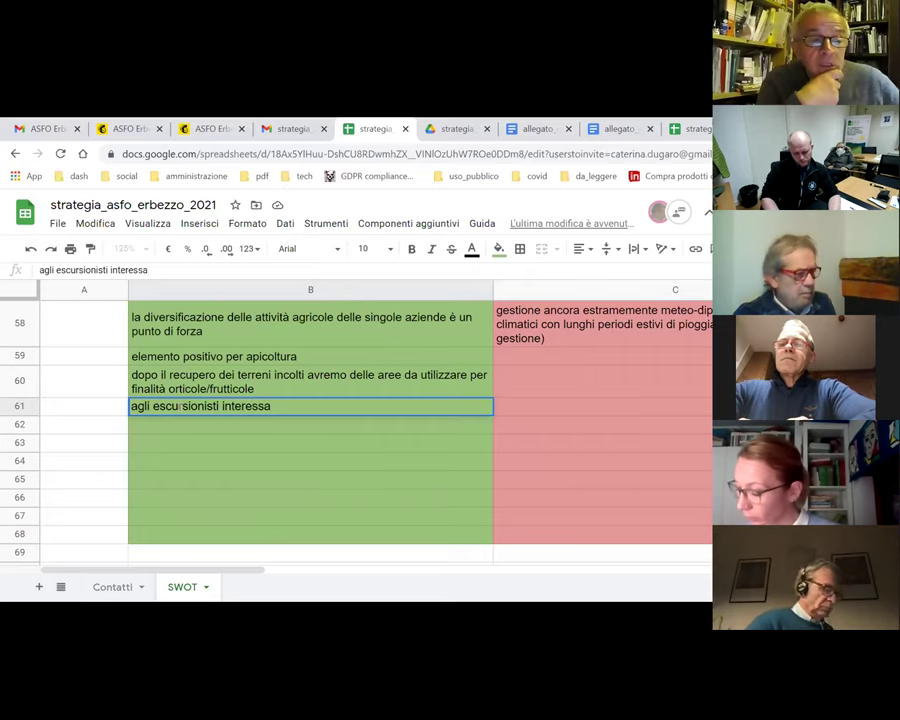
key(BackSpace)
key(BackSpace)
key(BackSpace)
key(BackSpace)
key(BackSpace)
key(BackSpace)
key(BackSpace)
key(BackSpace)
key(BackSpace)
key(BackSpace)
key(BackSpace)
key(BackSpace)
key(BackSpace)
key(BackSpace)
key(BackSpace)
key(BackSpace)
key(BackSpace)
key(BackSpace)
key(BackSpace)
key(BackSpace)
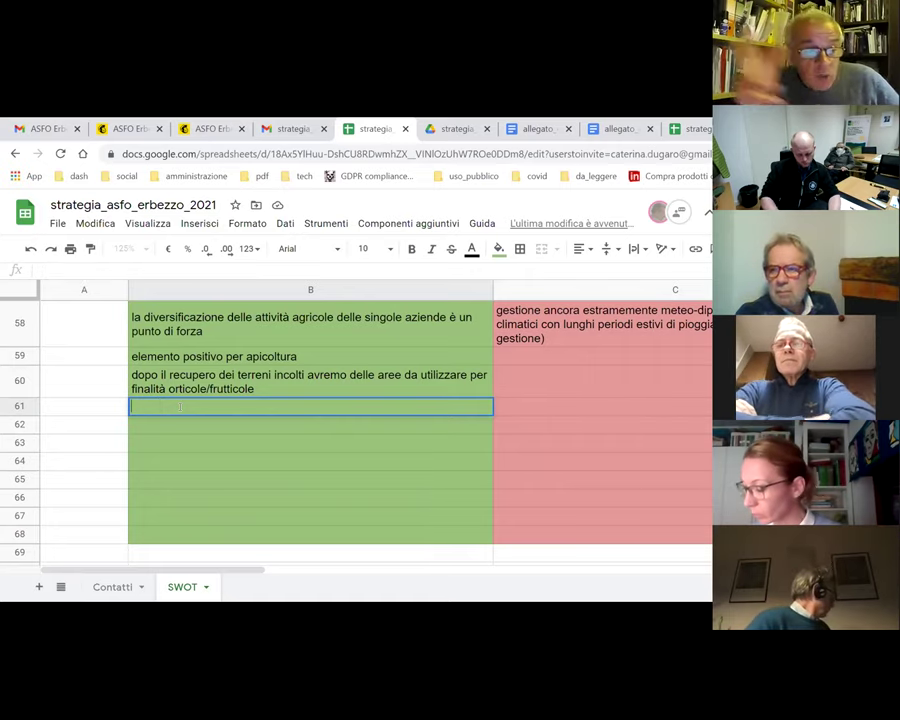
text(abbiamo lunghi p)
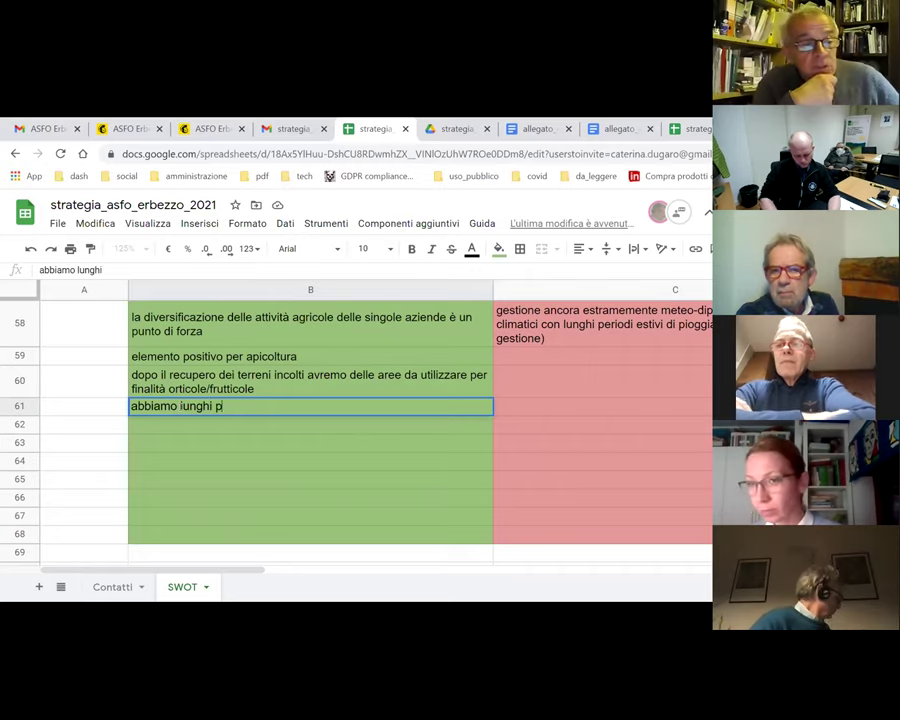
text(ercorsi internazionali)
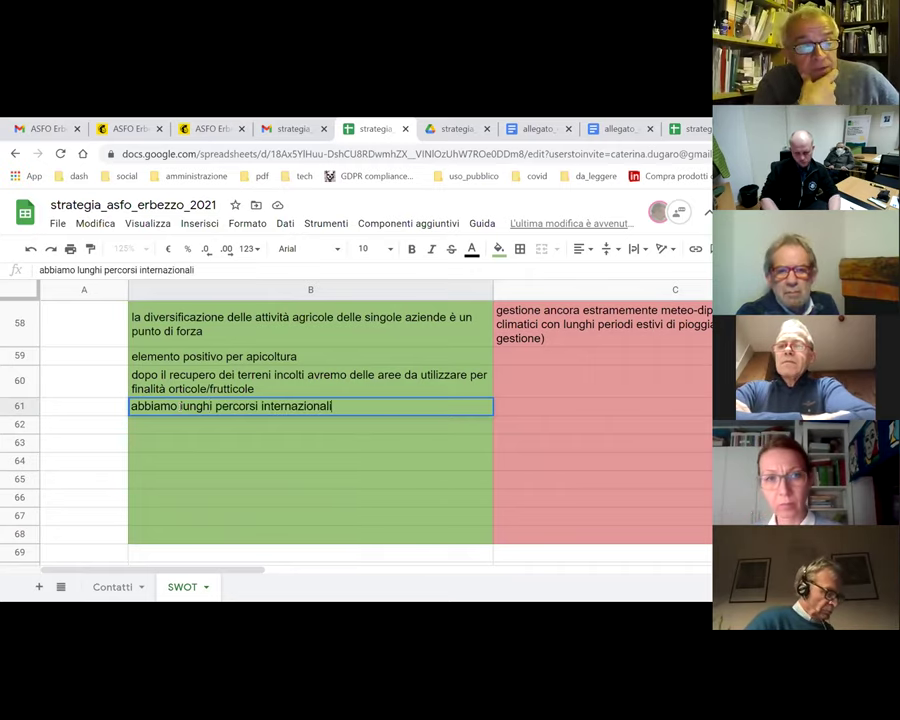
key(Return)
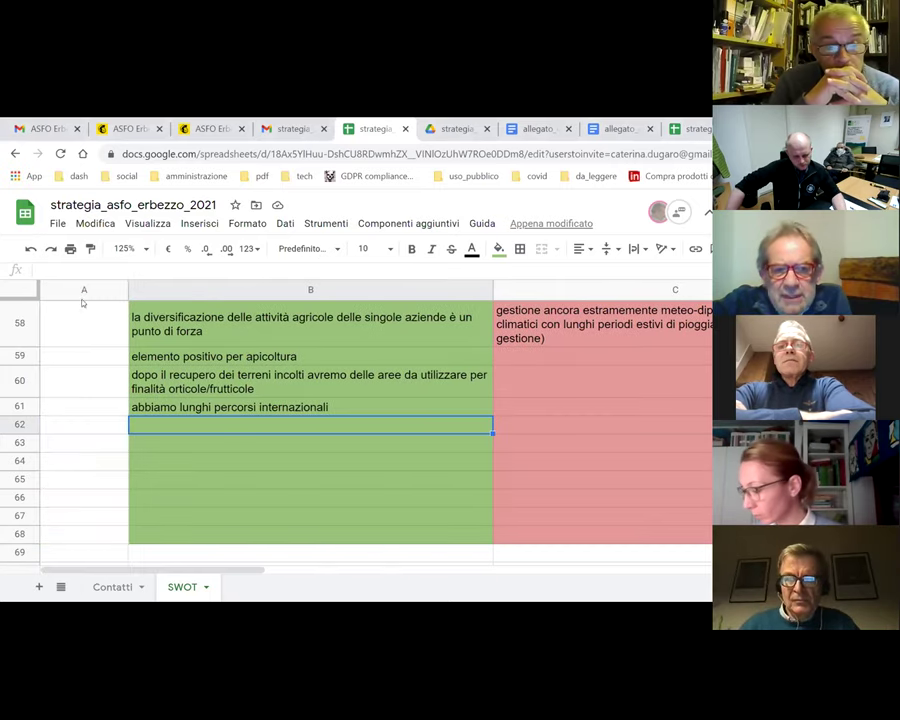
- Set the sheet zoom to 150%
scroll(257, 523, right, 1)
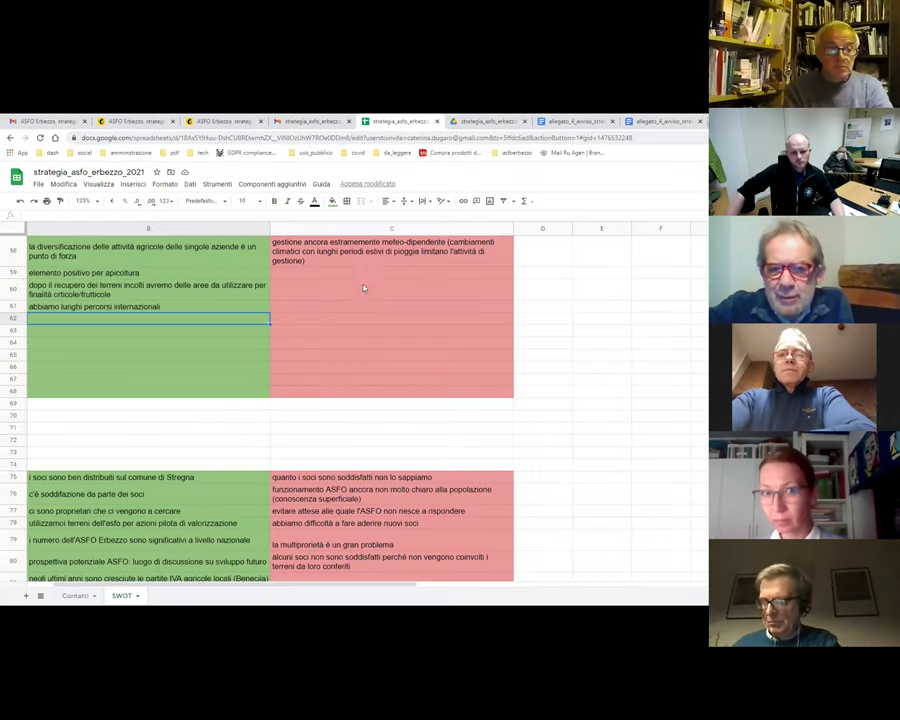
click(88, 201)
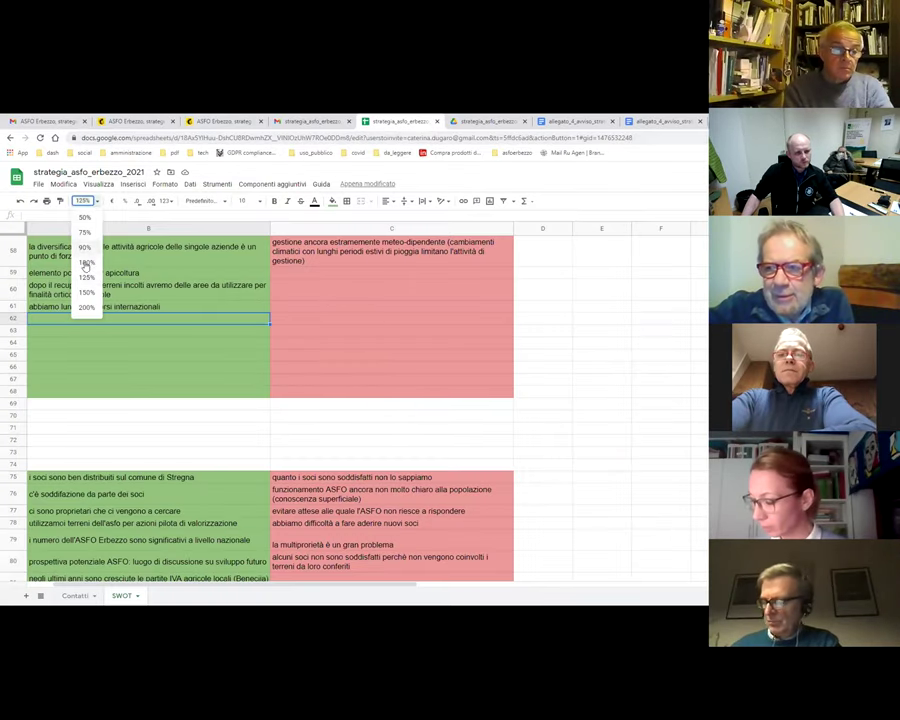
click(86, 292)
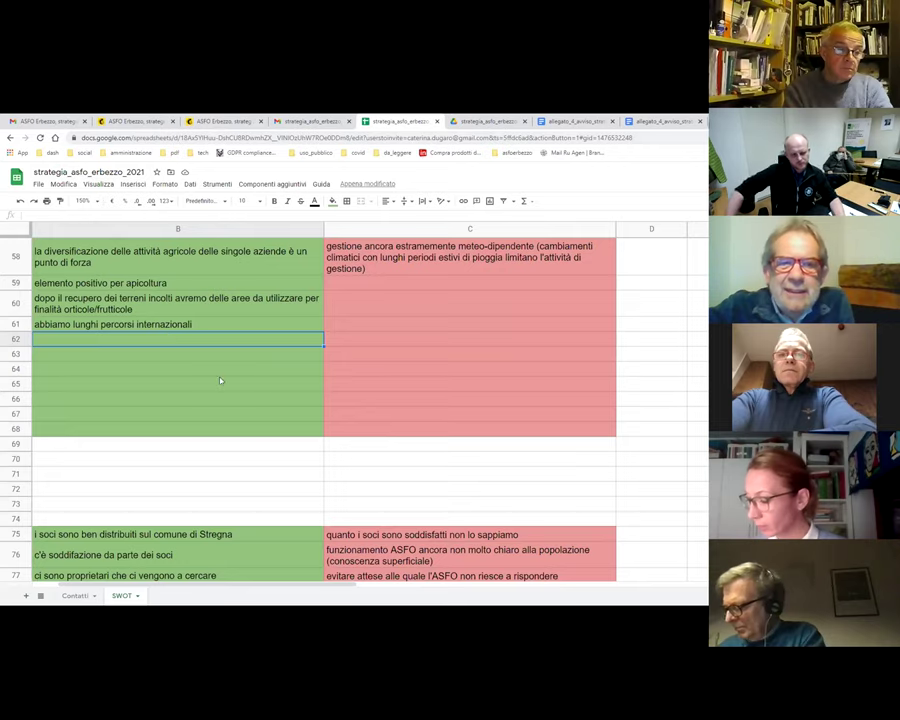
- Select empty cell C91 below the Situazione interna ASFO red entries
scroll(389, 335, up, 10)
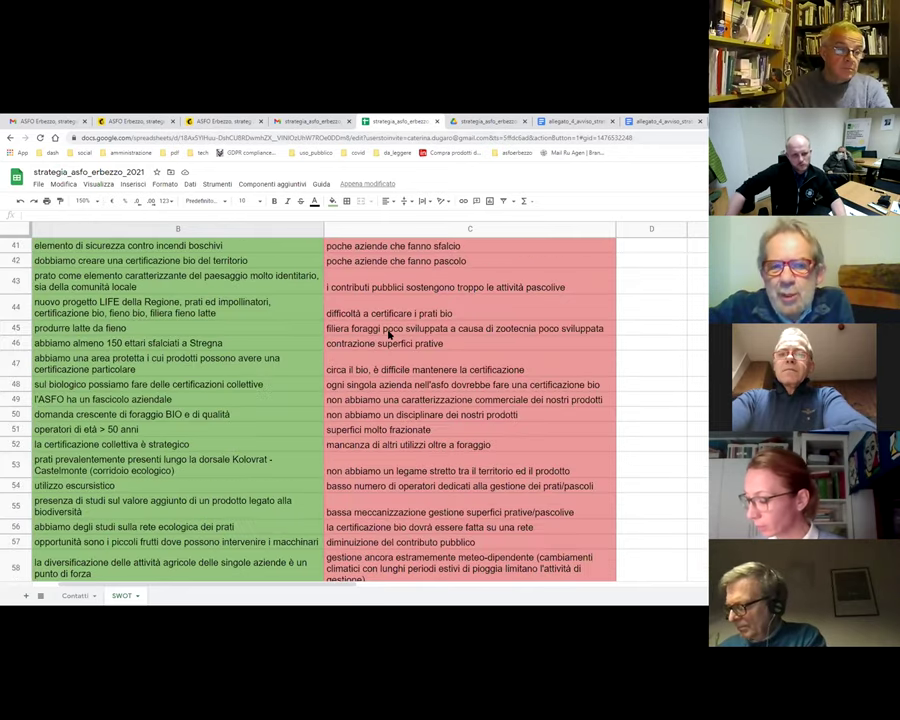
scroll(389, 335, down, 12)
scroll(389, 335, down, 5)
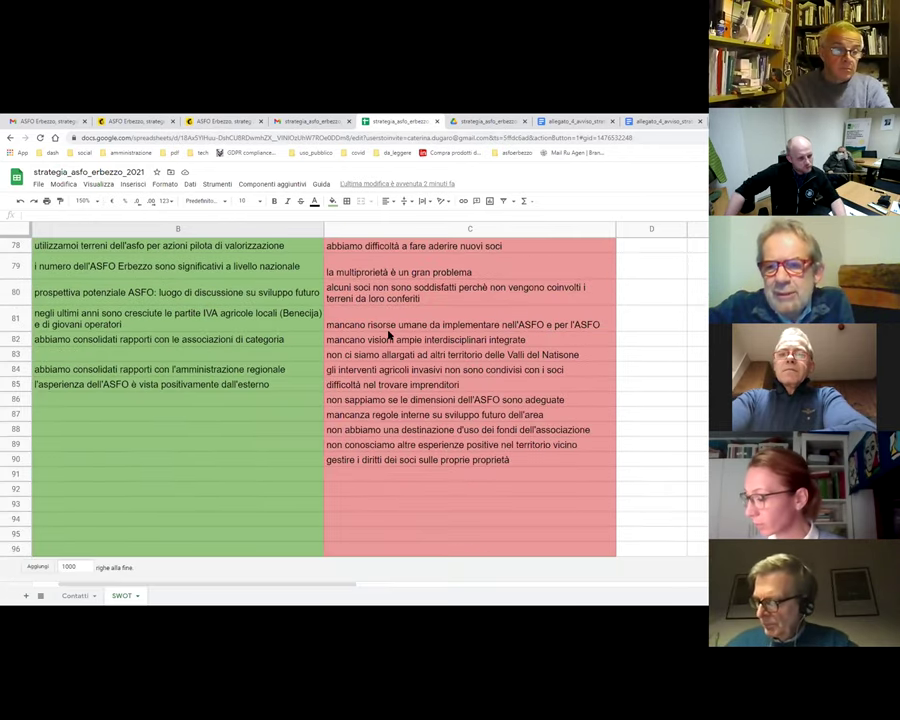
scroll(389, 335, up, 2)
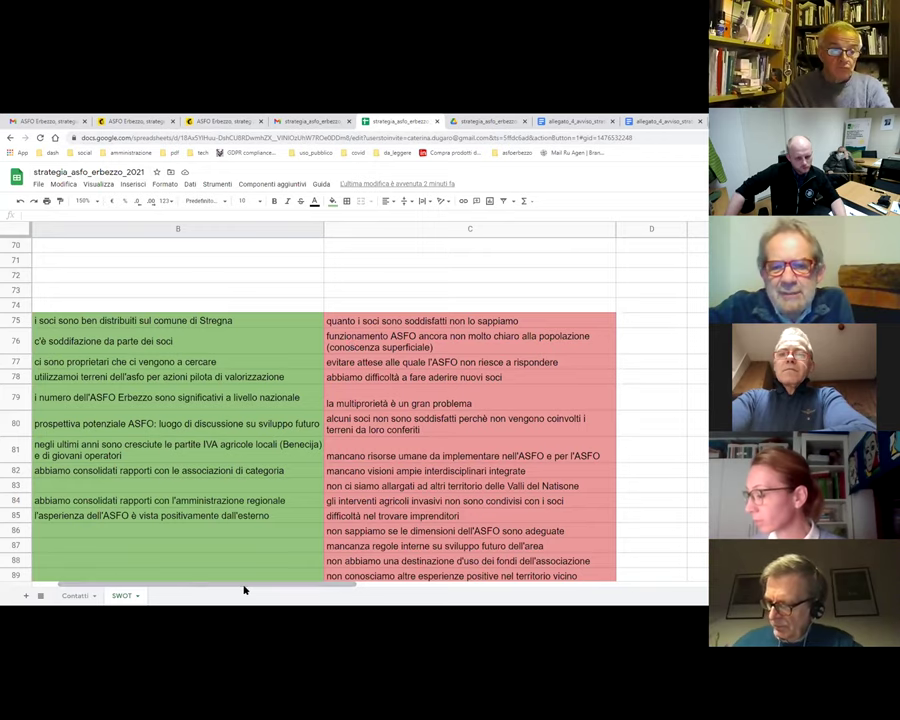
scroll(243, 587, left, 3)
scroll(400, 480, down, 3)
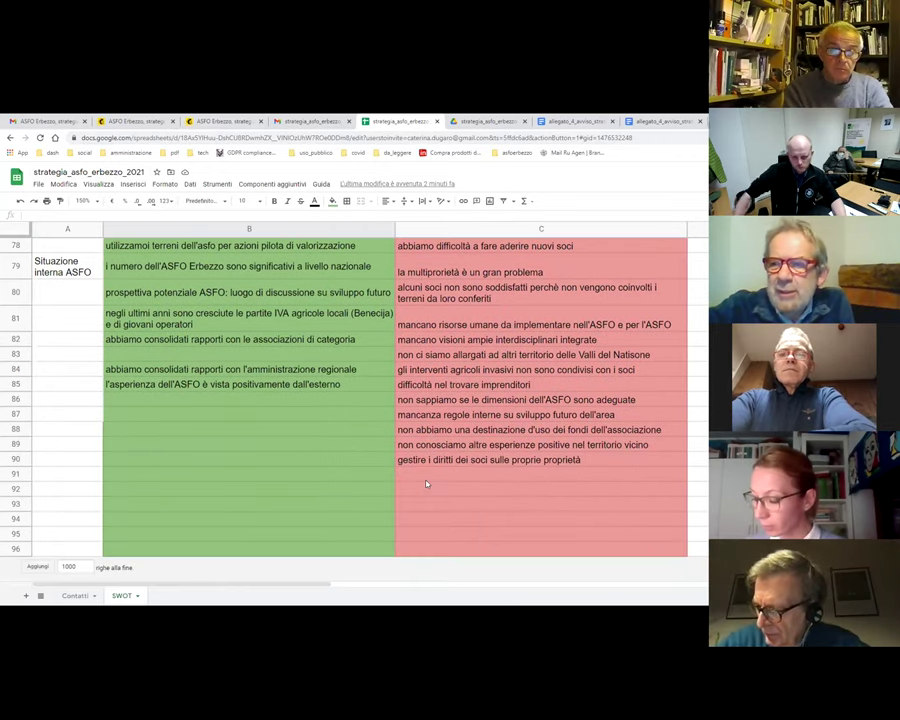
click(405, 477)
- Enter 'abbiamo una crisi di crescita' in C91 and begin the next threat in C92
text(abbiam)
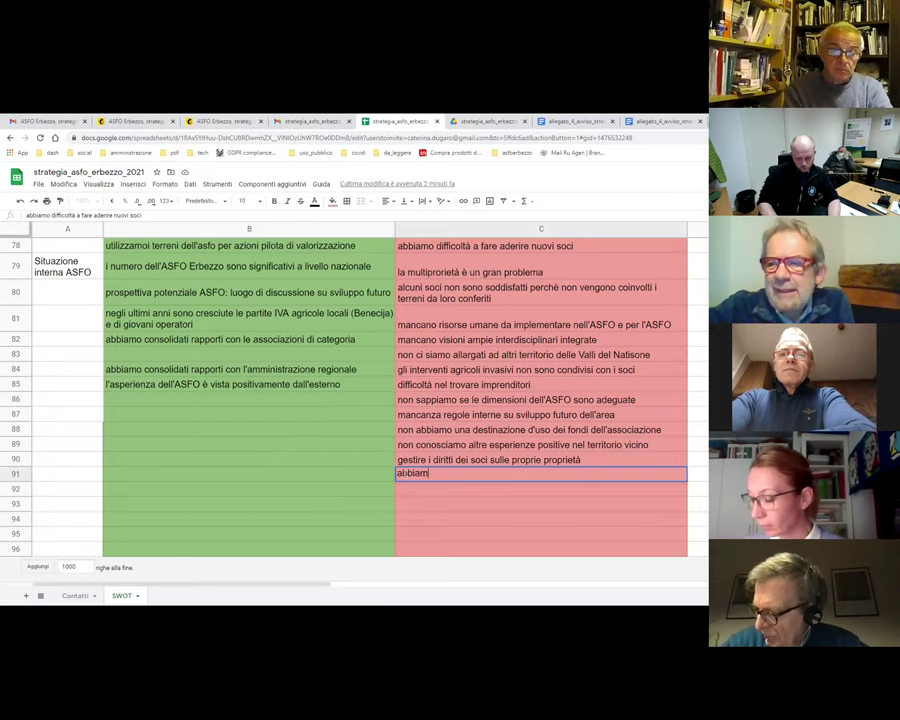
text(o una crisi)
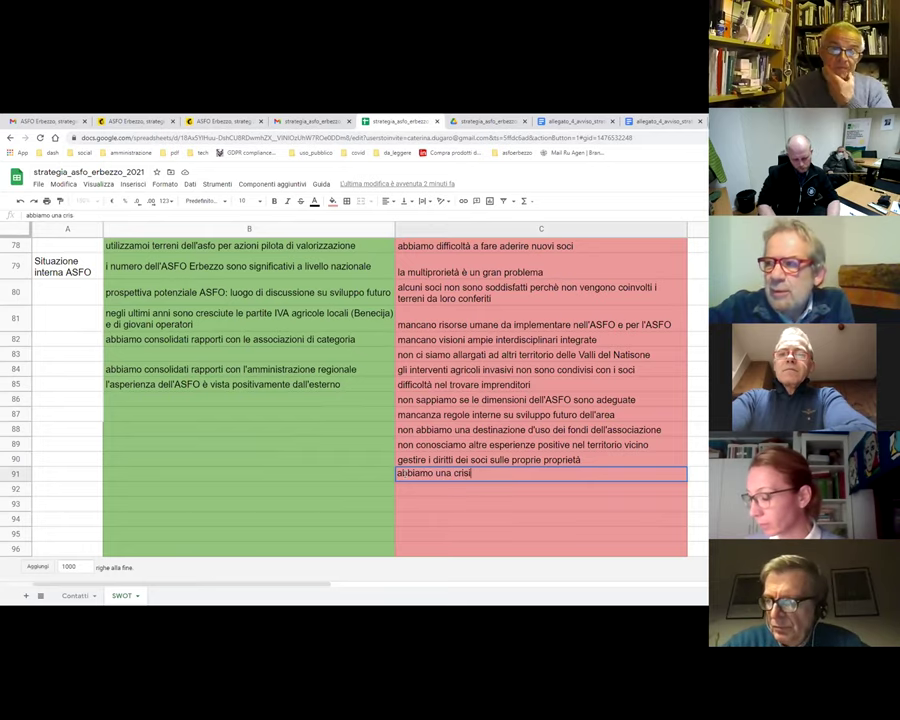
text( di crescita)
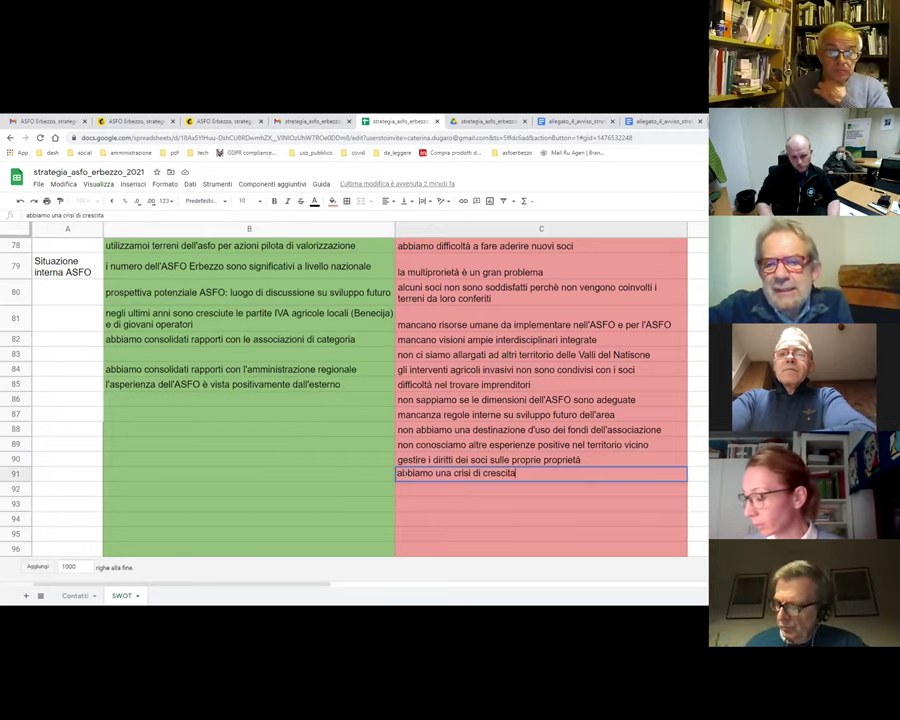
key(Return)
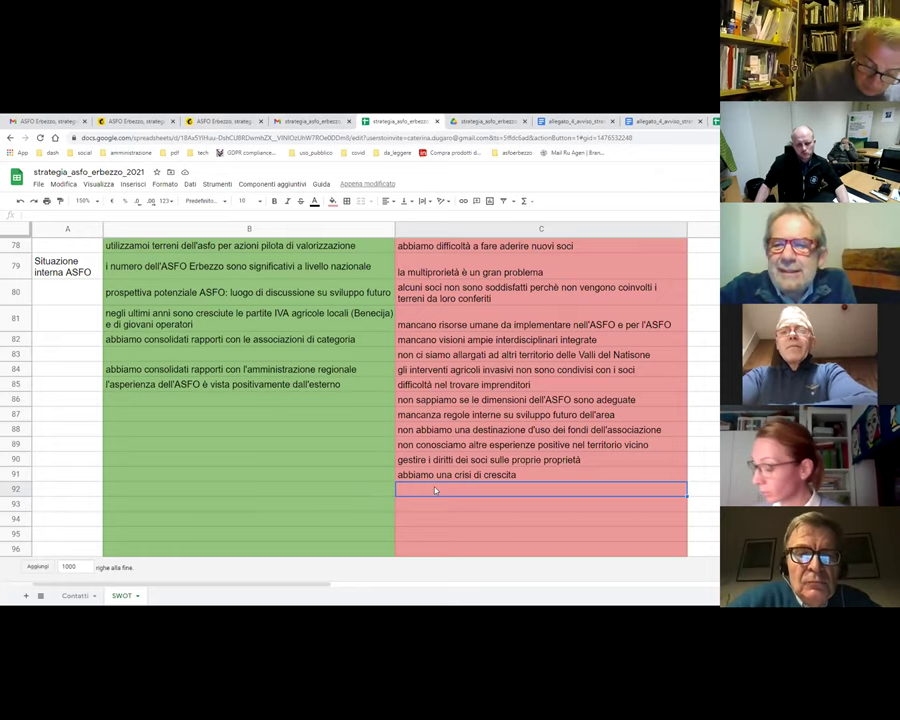
text(dobbiamo in)
- Complete C92 as 'dobbiamo indivisuare risolrse uname e finanziarie', fixing a mistyped letter
key(BackSpace)
text(divisu)
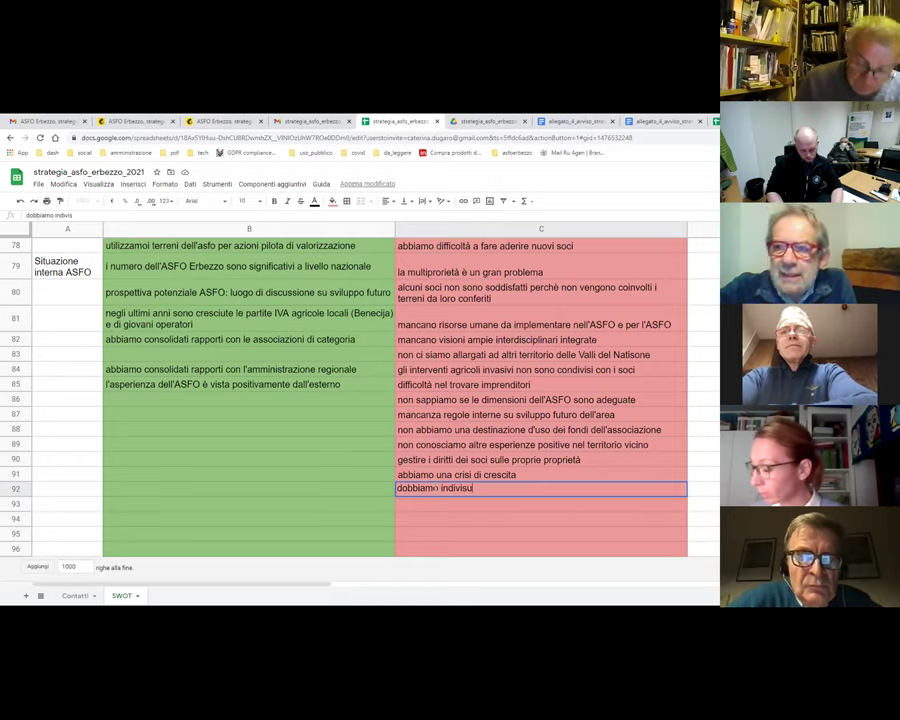
text(are risol)
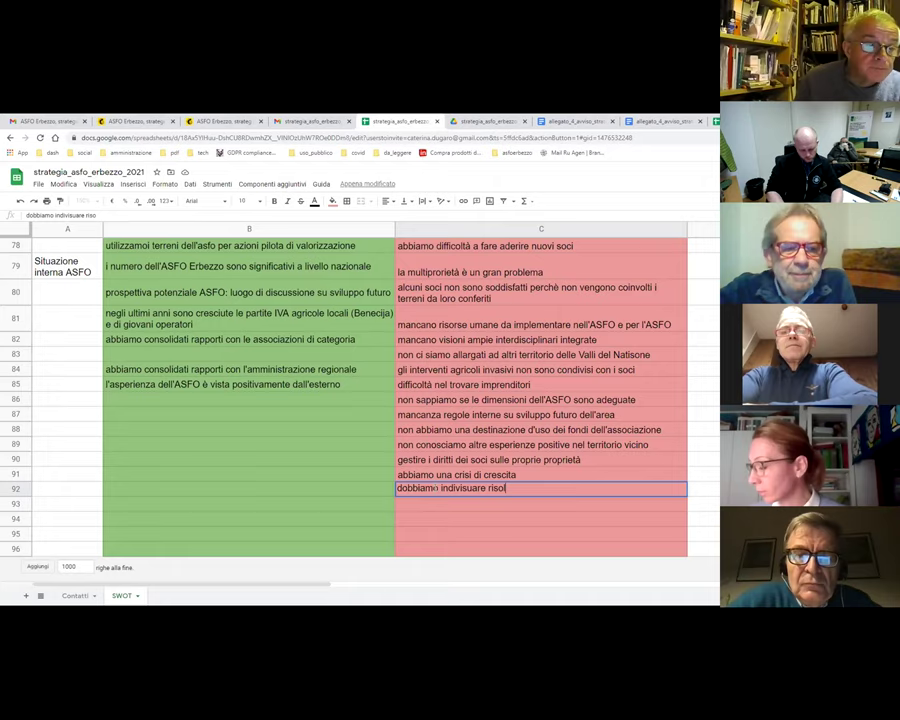
text(rse uname e )
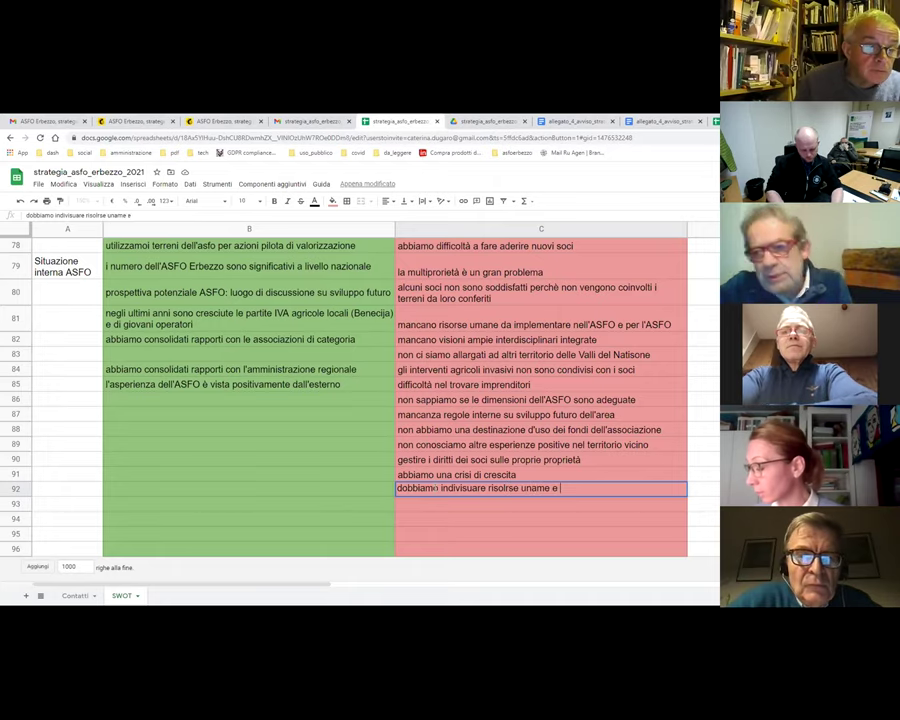
text(finan)
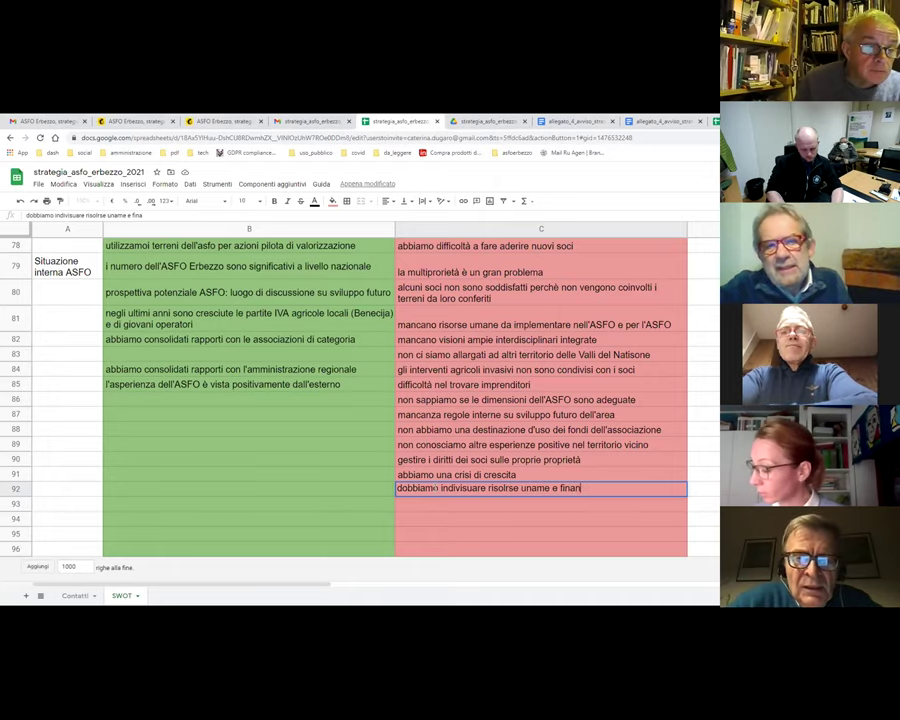
text(ziarie)
key(Return)
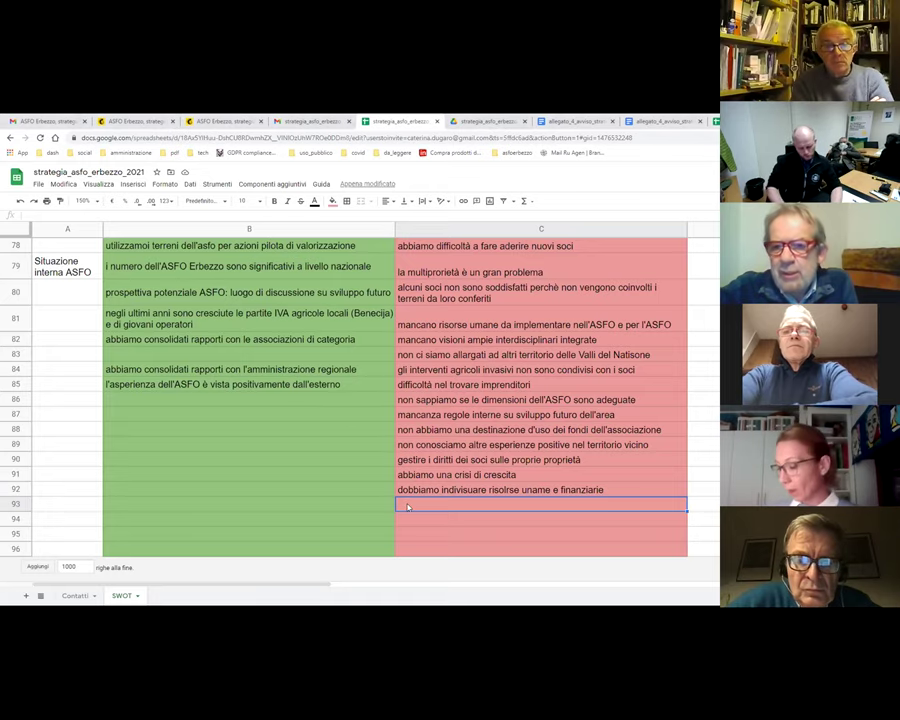
- Enter 'dobbiamo costruire prosepittive che non si limitino al recupero degli incolti' in C93 and the volontariato threat in C94
text(dobbia)
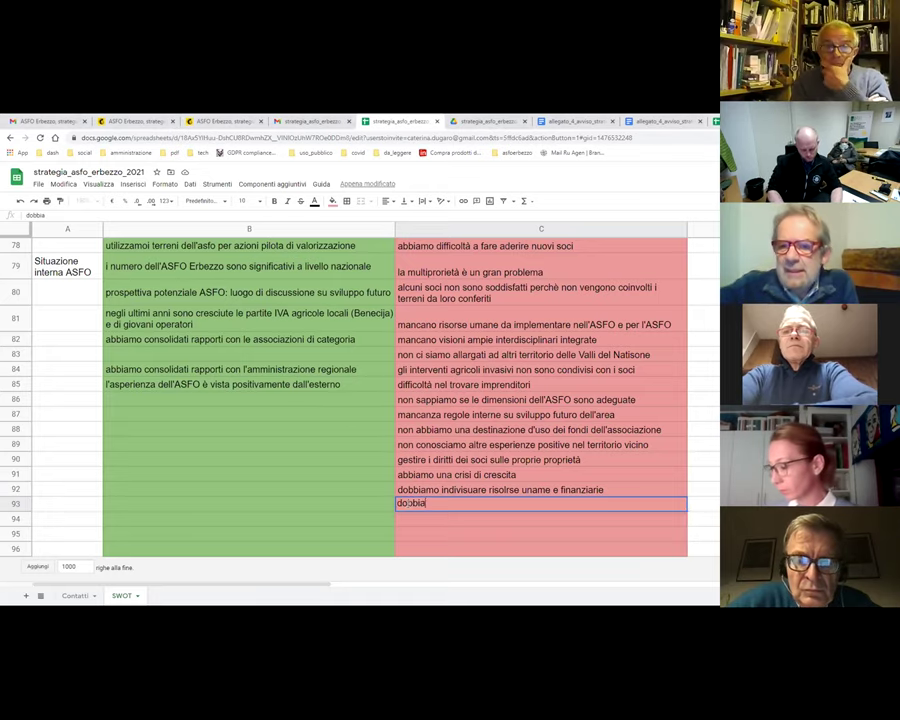
text(mo costrui)
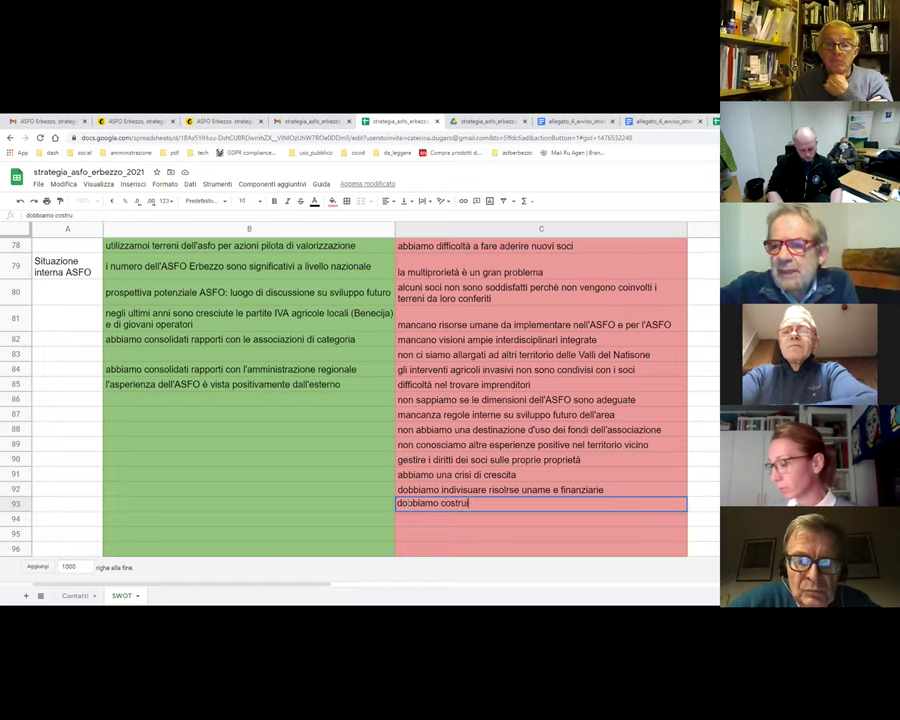
text(re prosepittive che non si)
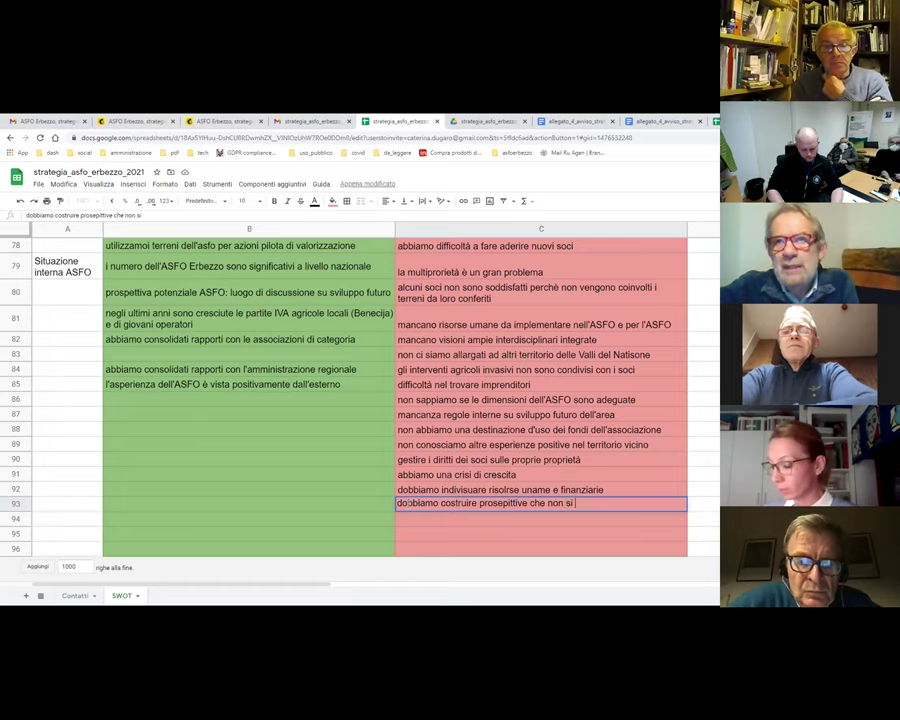
text( limitino)
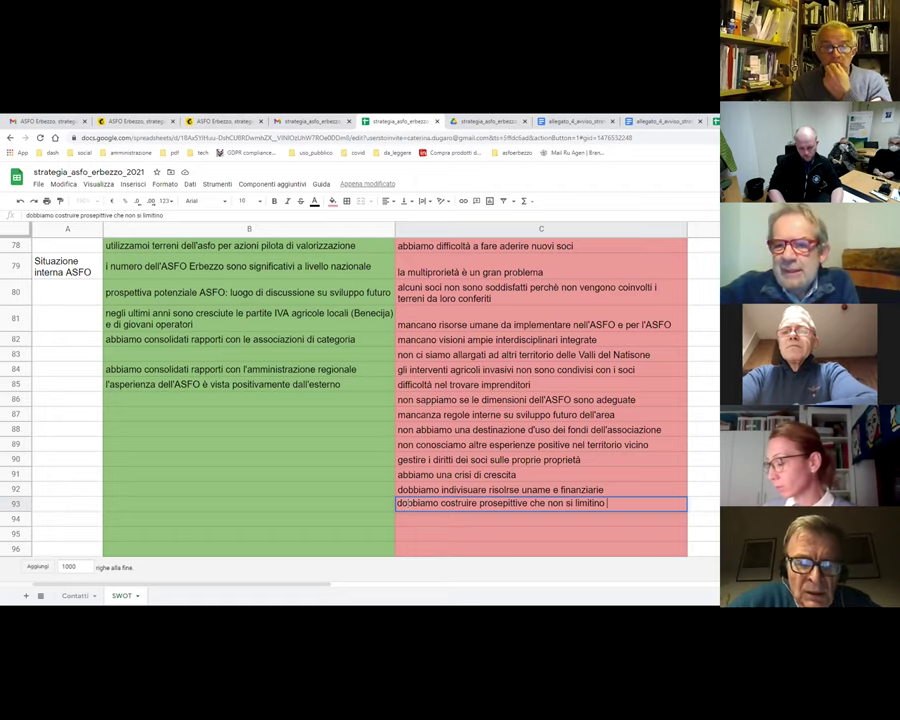
text( al rec)
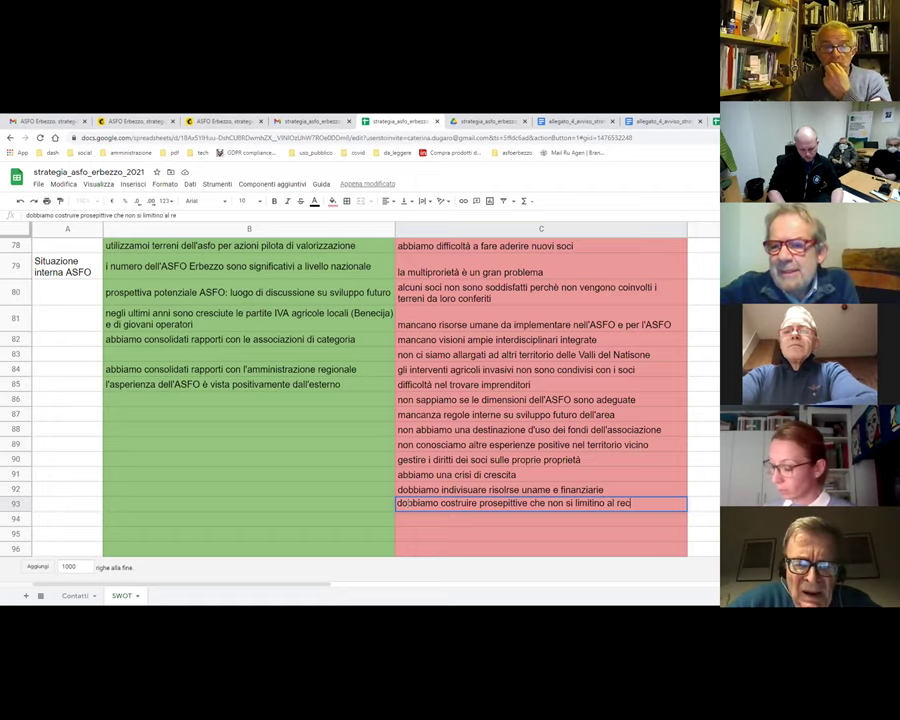
text(upero d)
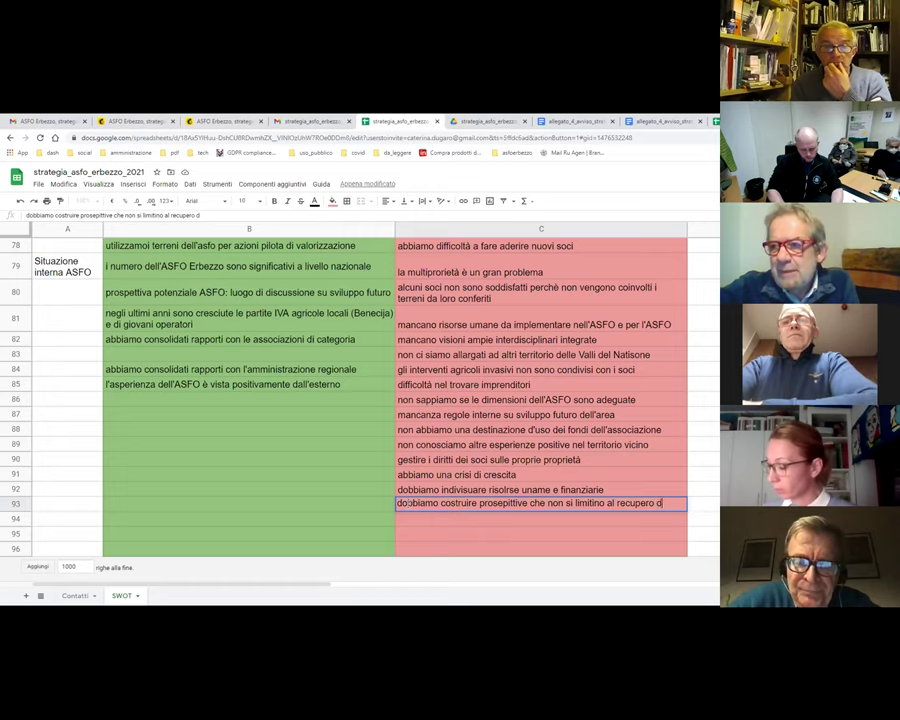
text(egli incolti)
key(Return)
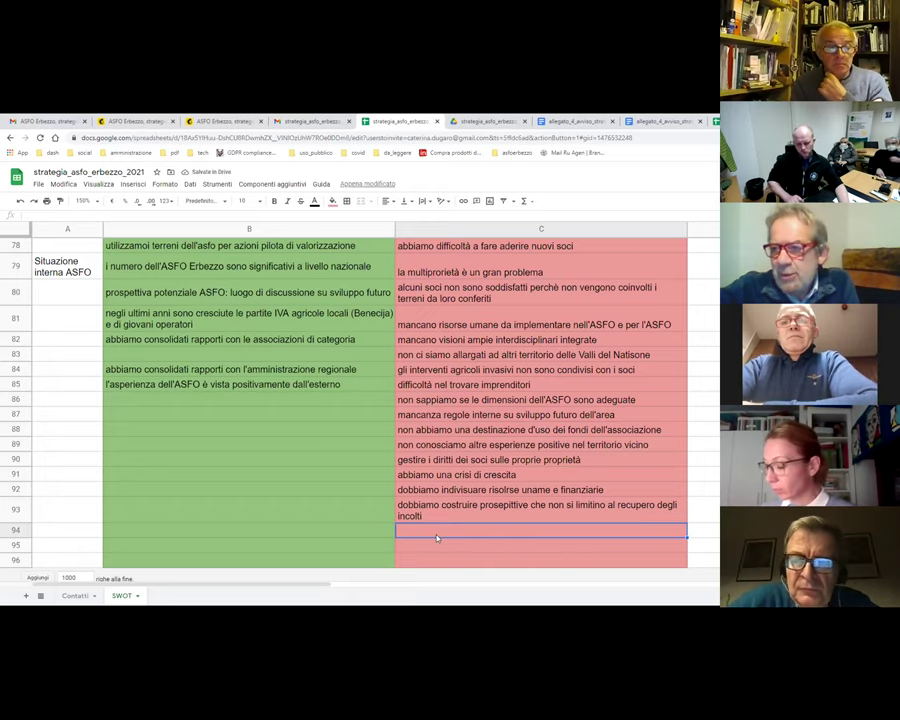
text(il)
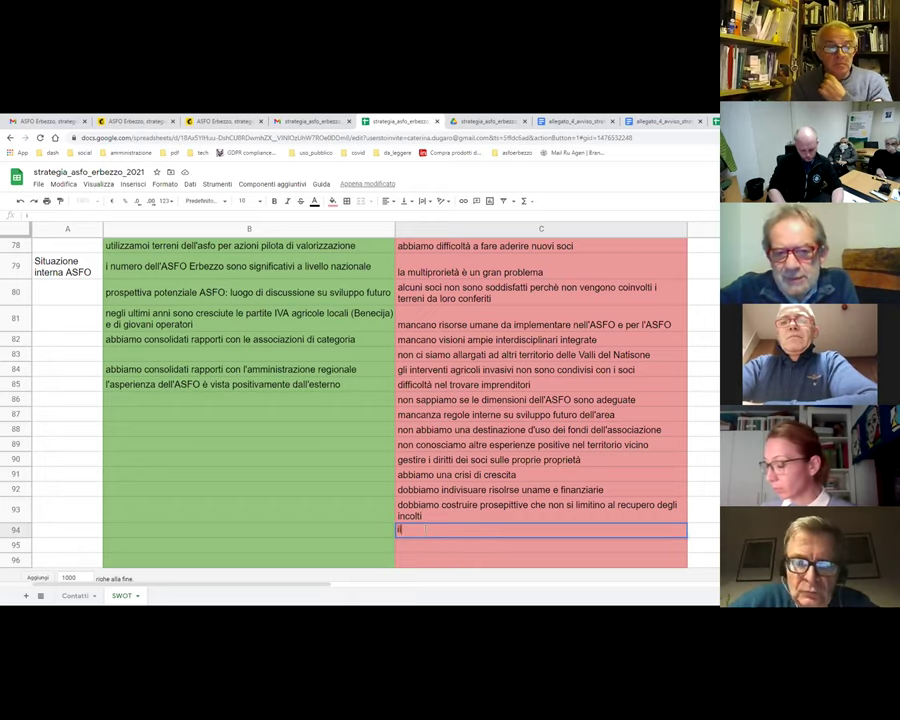
text( vantaggio di)
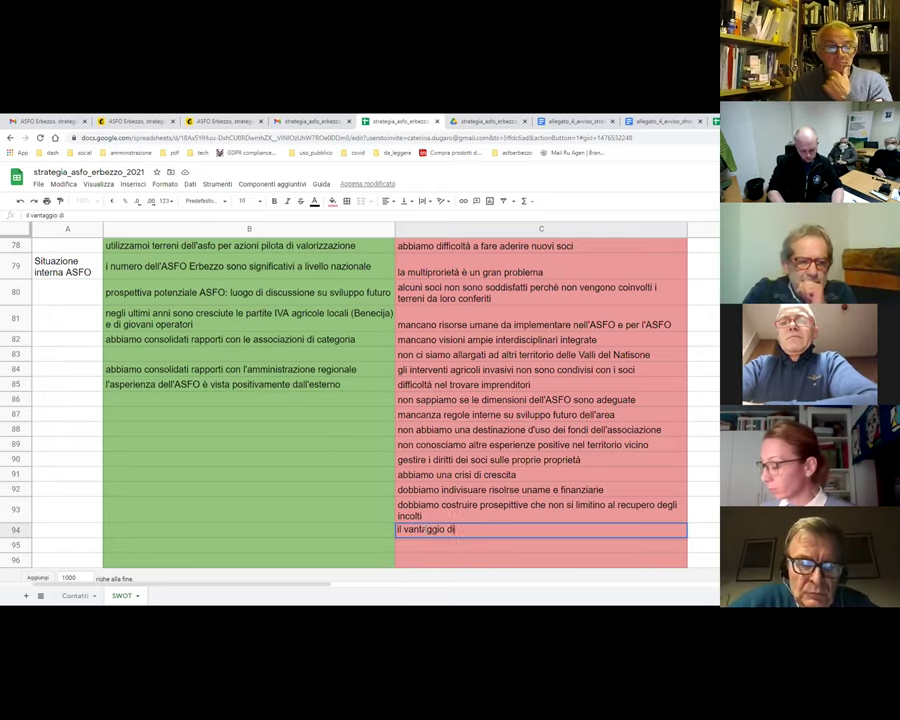
text( essere una )
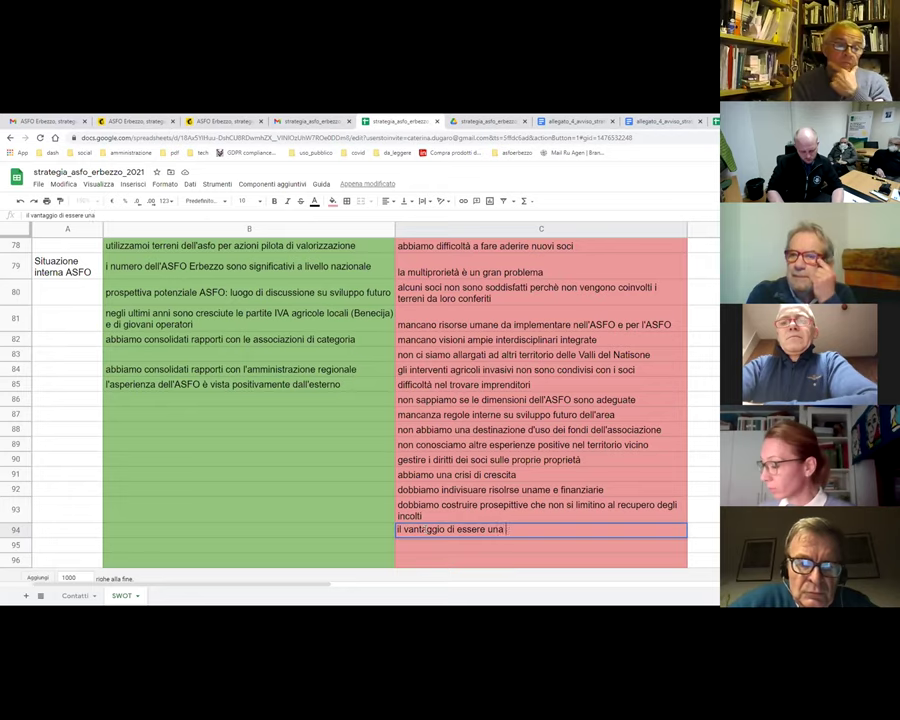
text(associazione di volontariato)
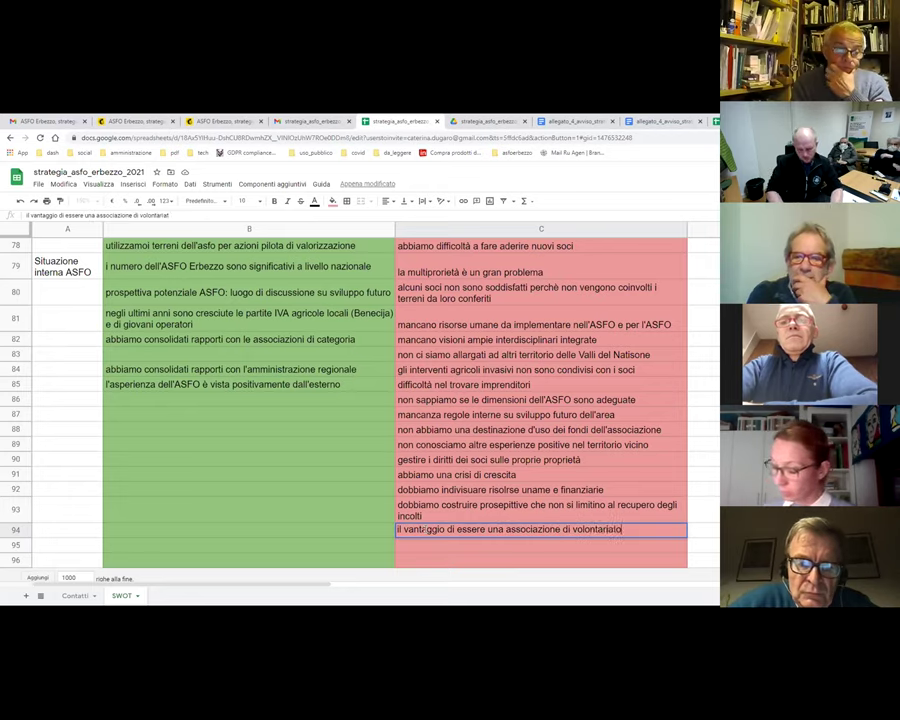
key(Return)
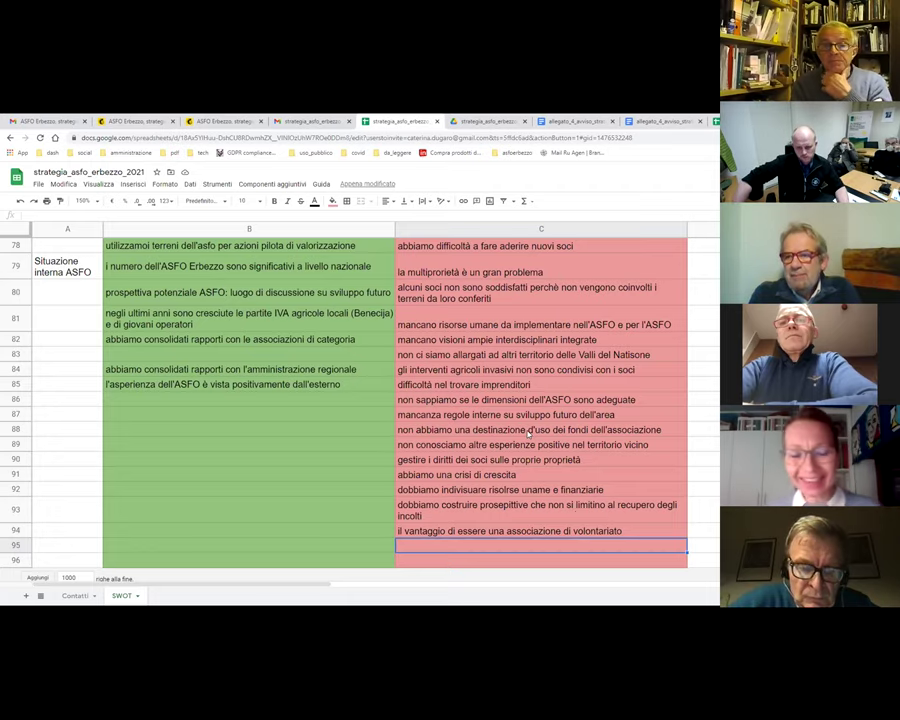
scroll(549, 438, down, 1)
scroll(549, 438, up, 1)
scroll(549, 438, down, 1)
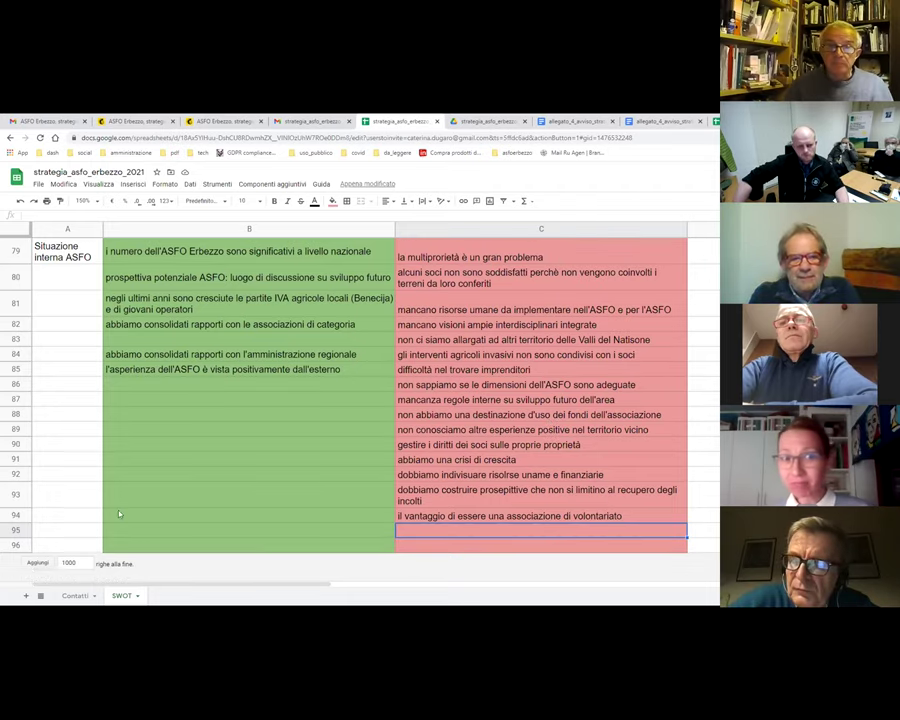
click(8, 530)
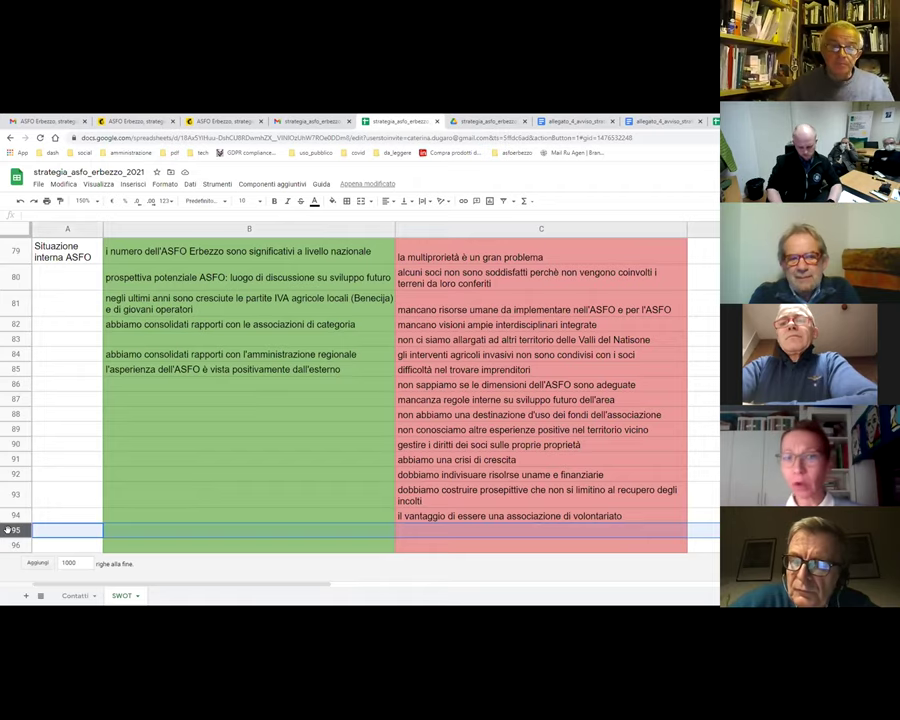
scroll(8, 530, up, 1)
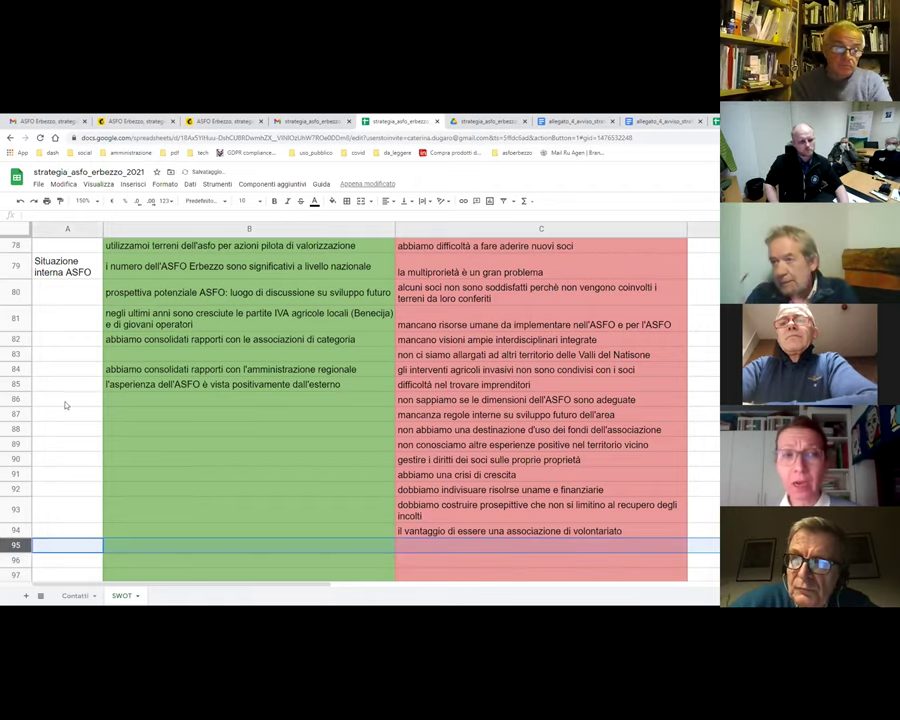
scroll(283, 430, down, 1)
scroll(283, 430, up, 4)
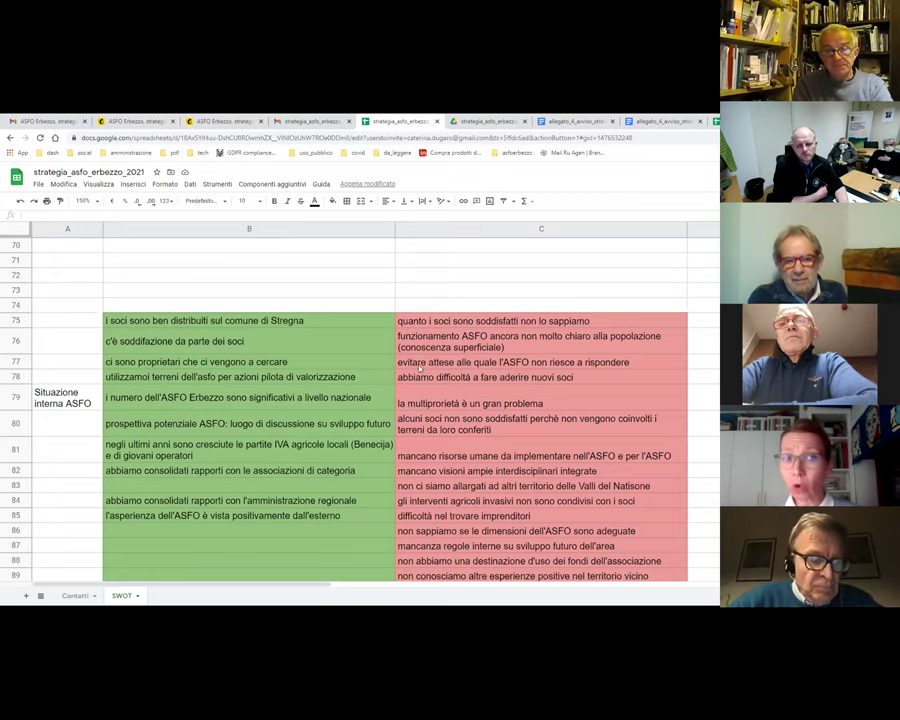
scroll(427, 372, up, 5)
scroll(415, 368, up, 3)
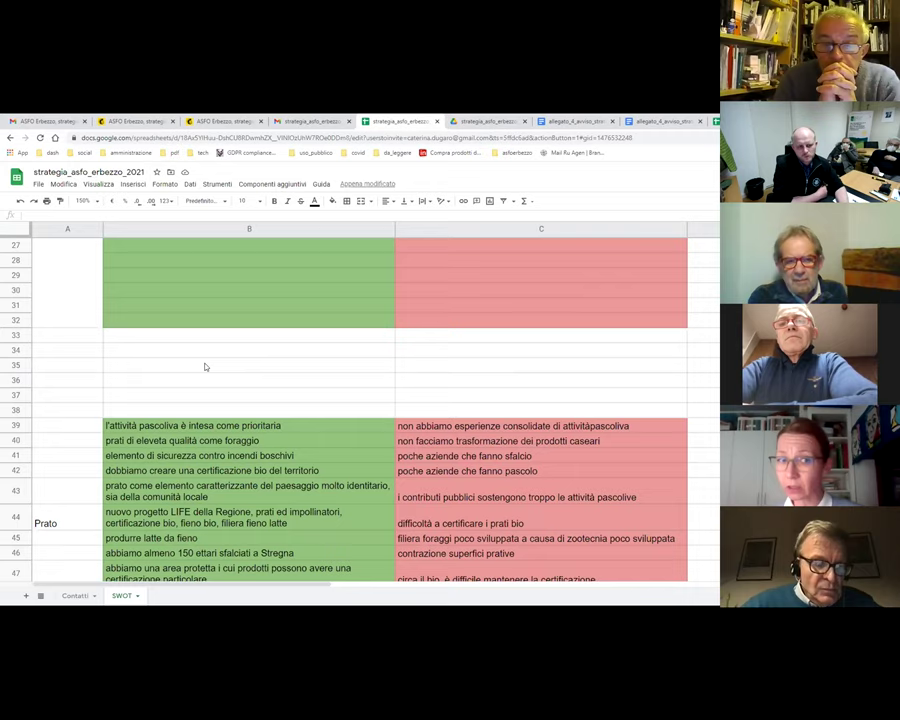
scroll(170, 358, down, 3)
scroll(148, 347, up, 2)
scroll(148, 349, up, 2)
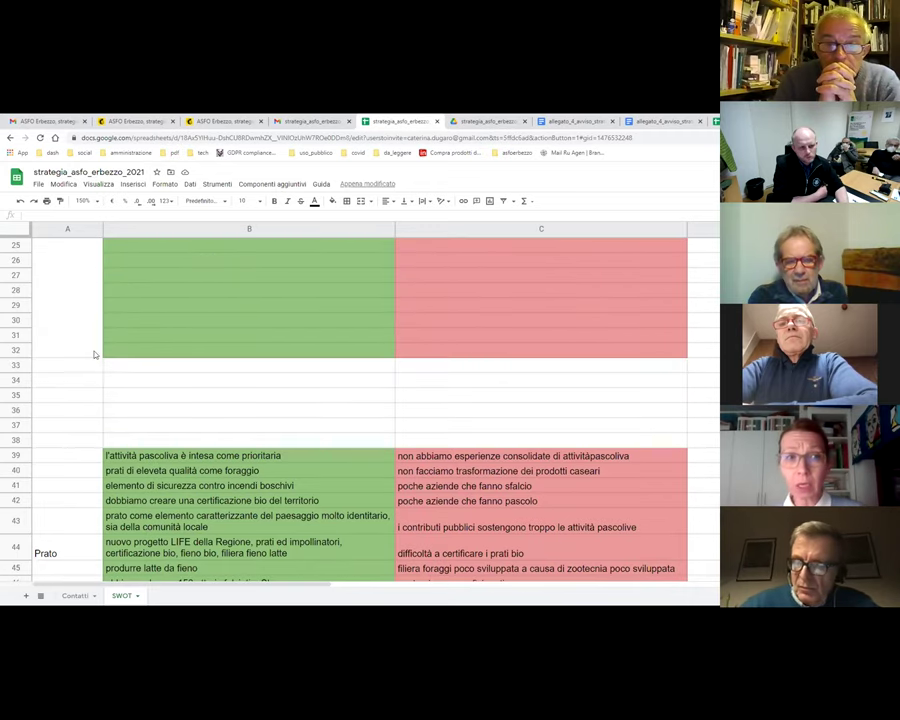
scroll(80, 391, down, 2)
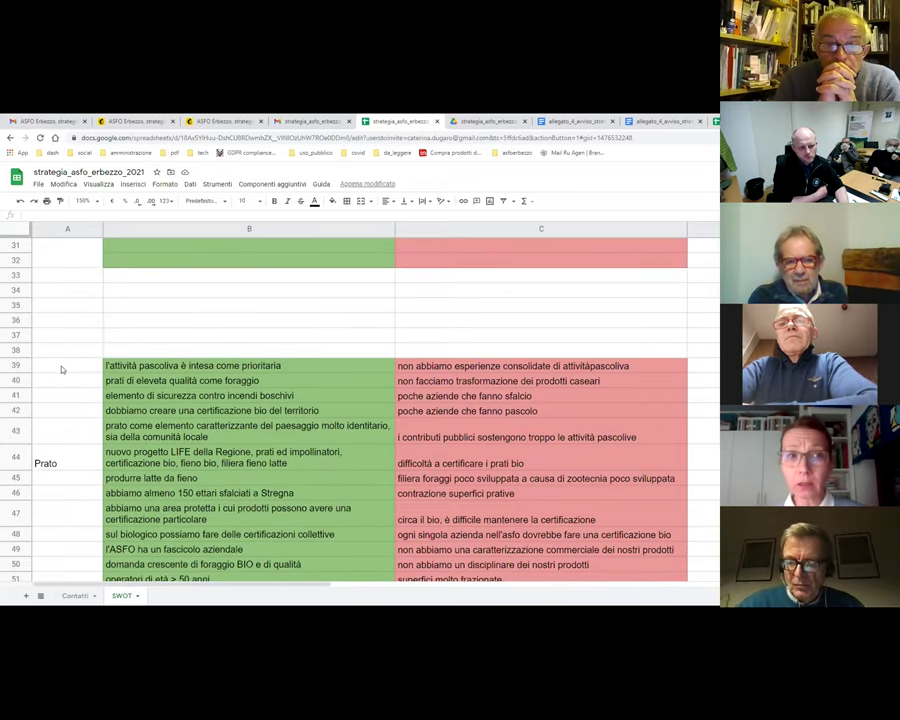
scroll(66, 295, up, 9)
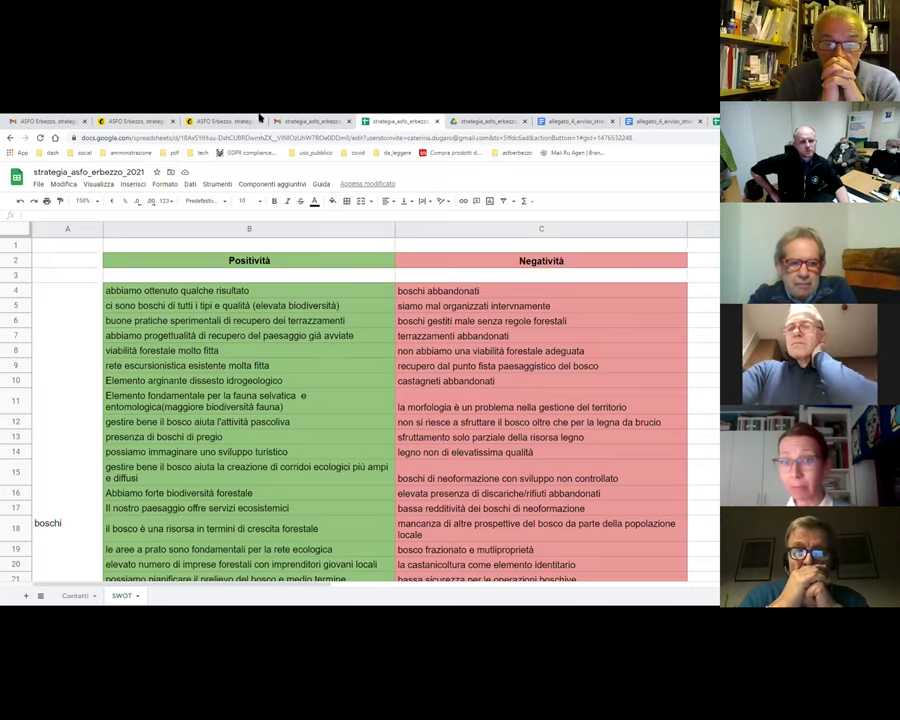
- Close two extra ASFO Erbezzo browser tabs and scroll to rows 81–100
click(260, 121)
click(172, 121)
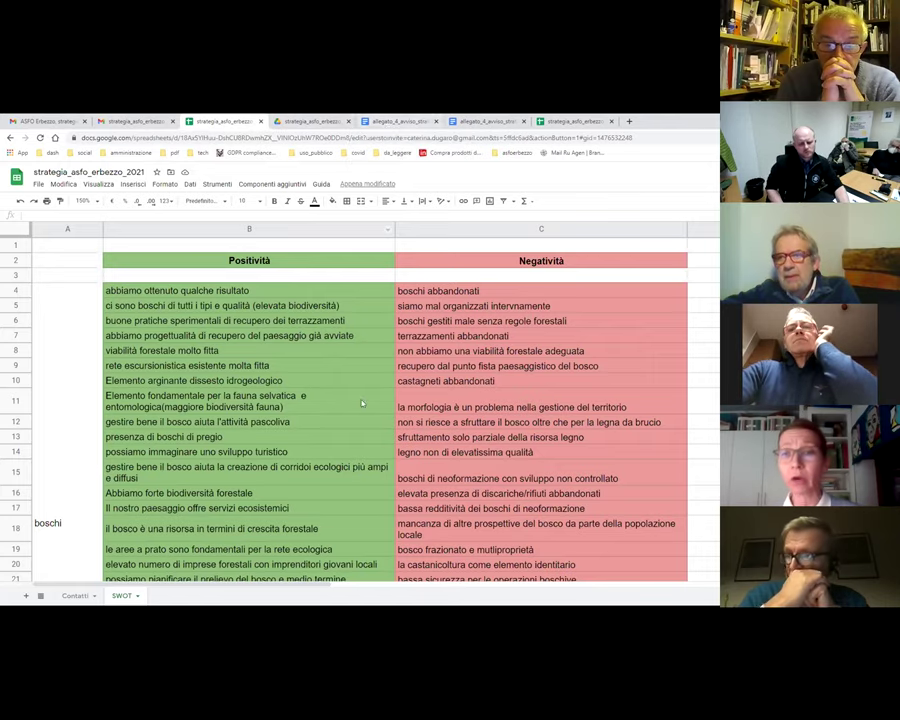
scroll(355, 424, down, 15)
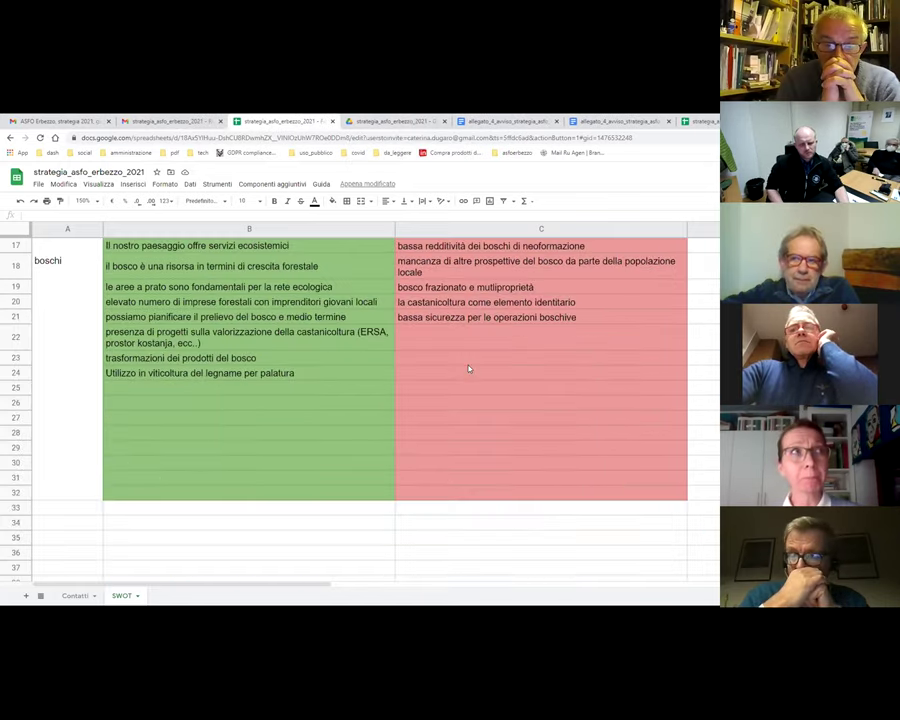
scroll(468, 370, up, 5)
scroll(345, 331, down, 14)
scroll(320, 328, down, 2)
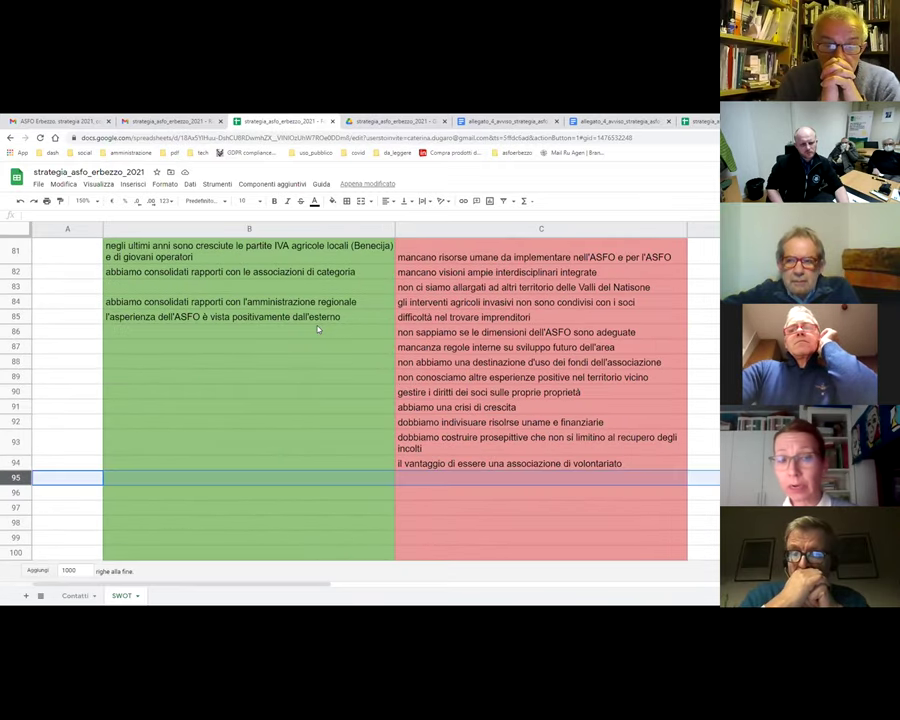
- Label A98 'Aspetti esterni' and enter 'Turismo escursionistico' in B98
click(58, 523)
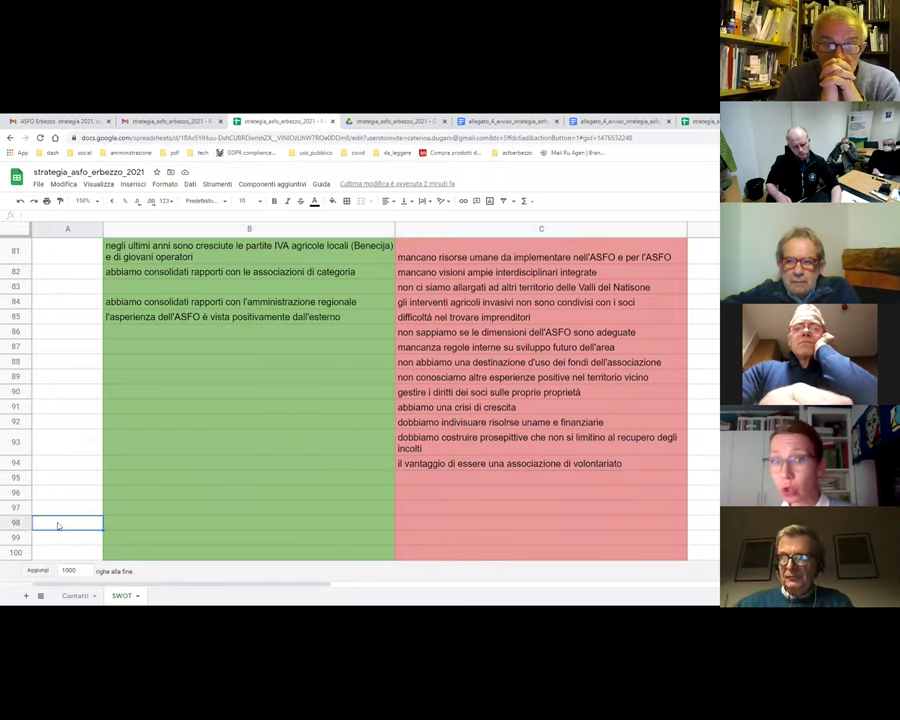
text(Aspet)
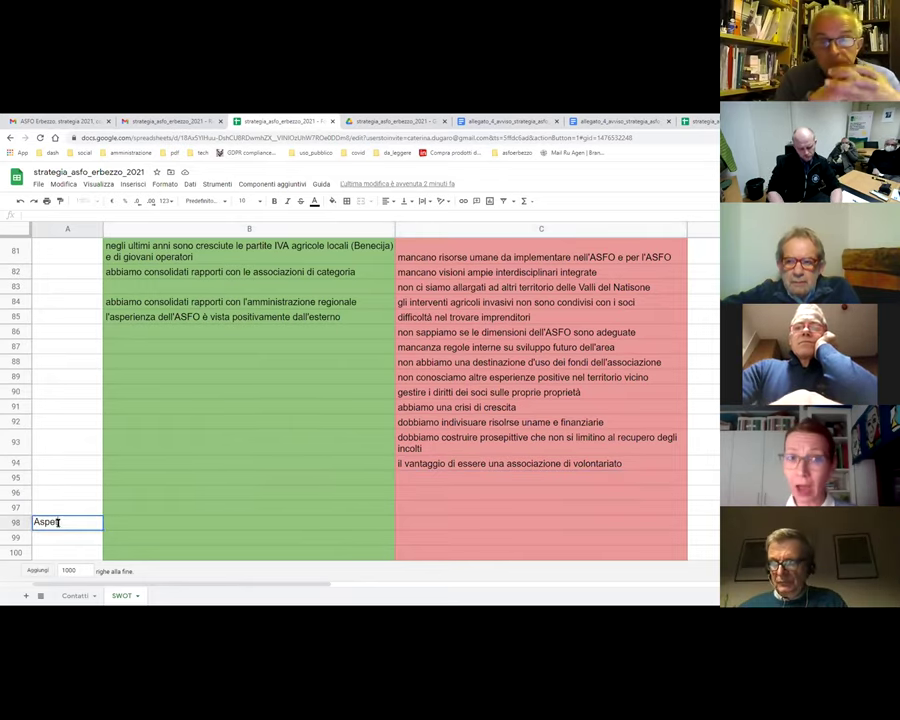
text(ti ester)
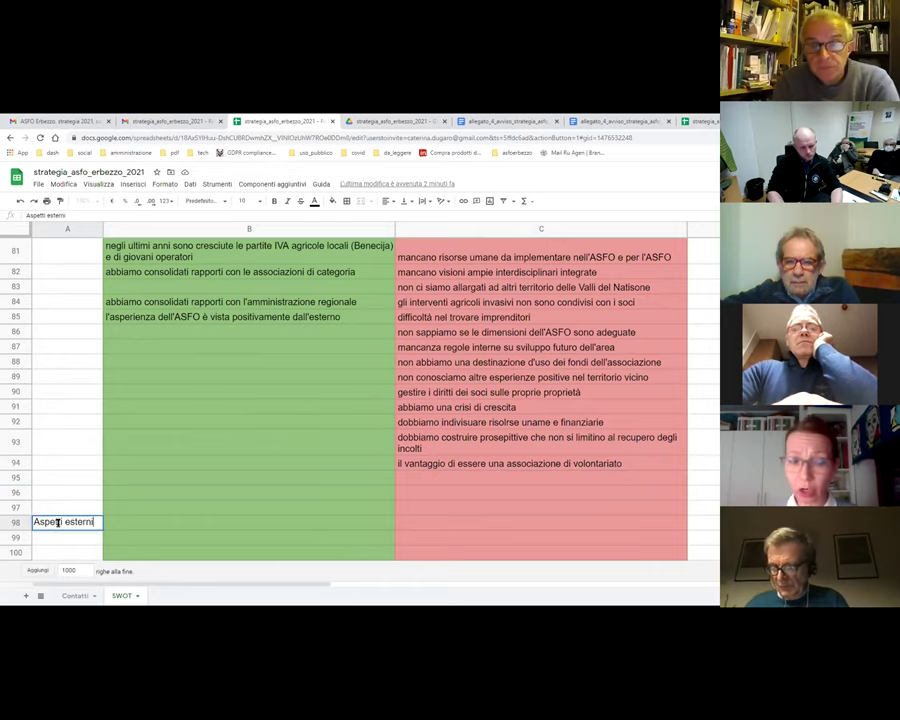
text(ni)
key(Tab)
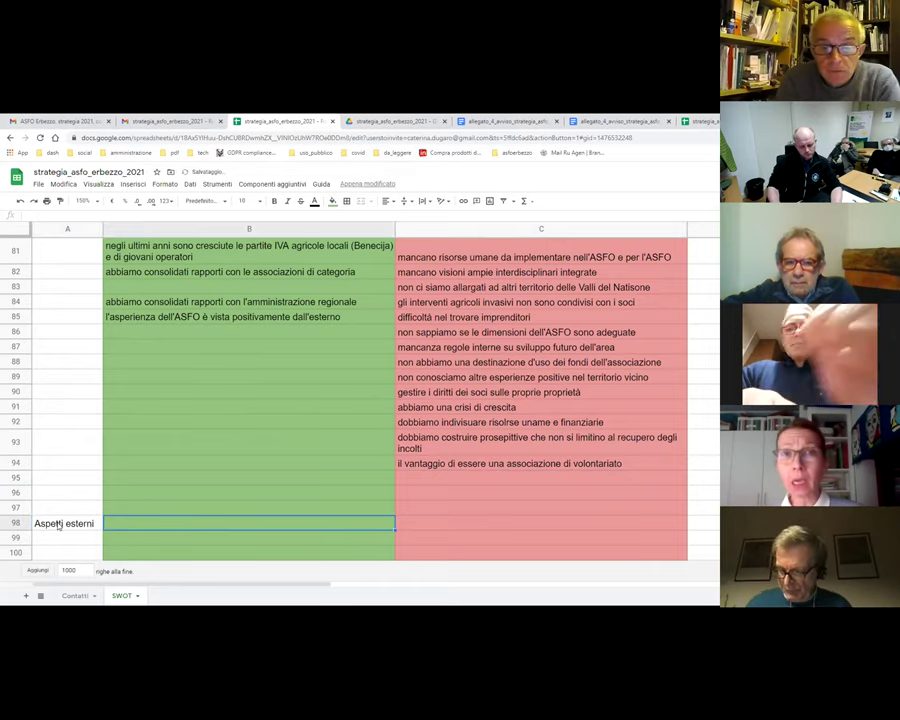
text(Turismo)
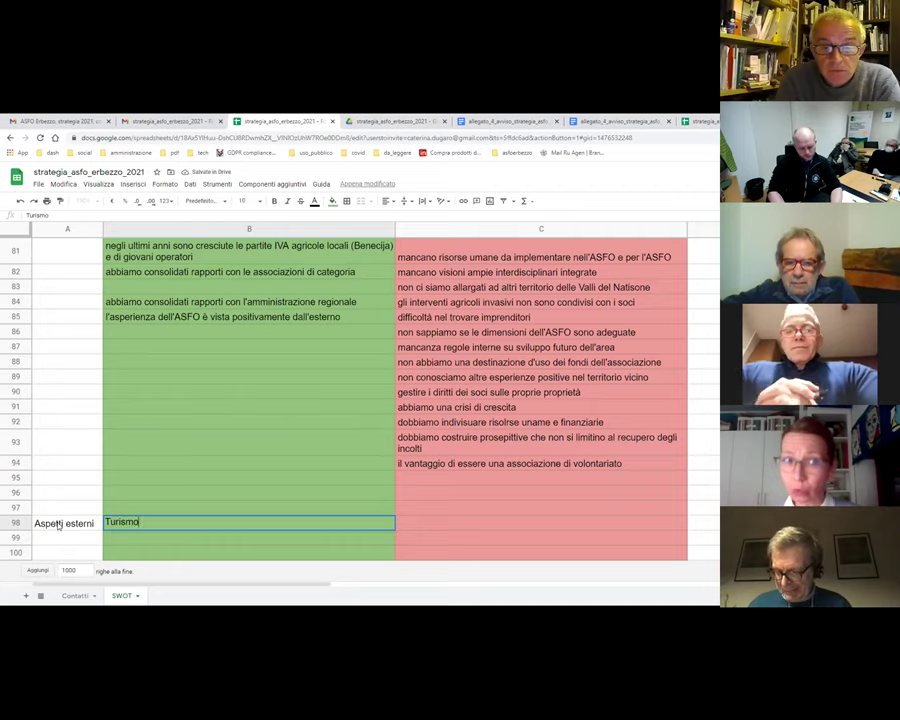
text( escursionistico)
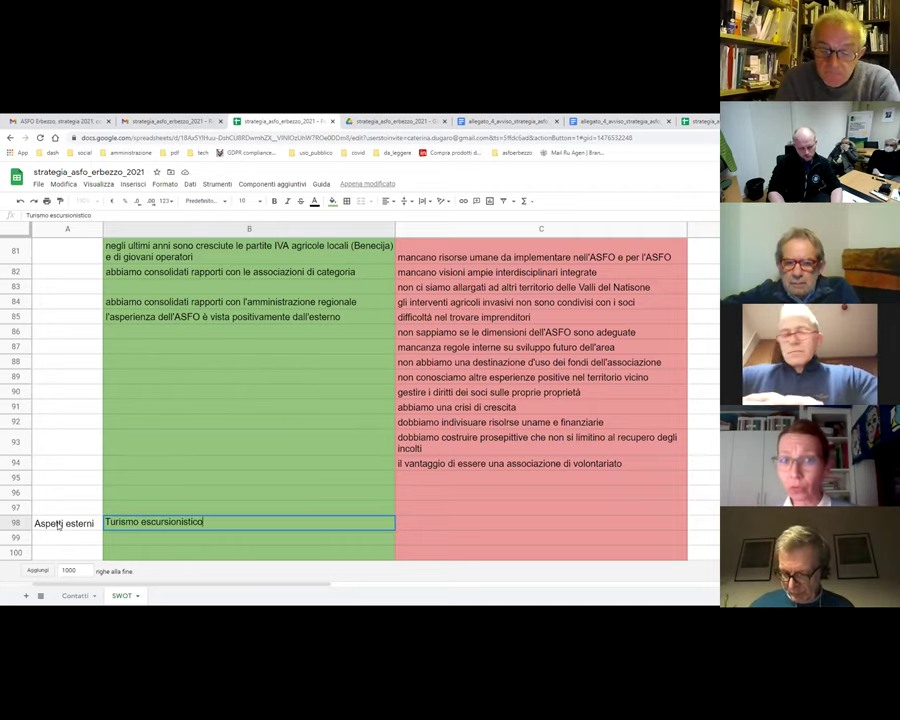
key(Return)
key(Up)
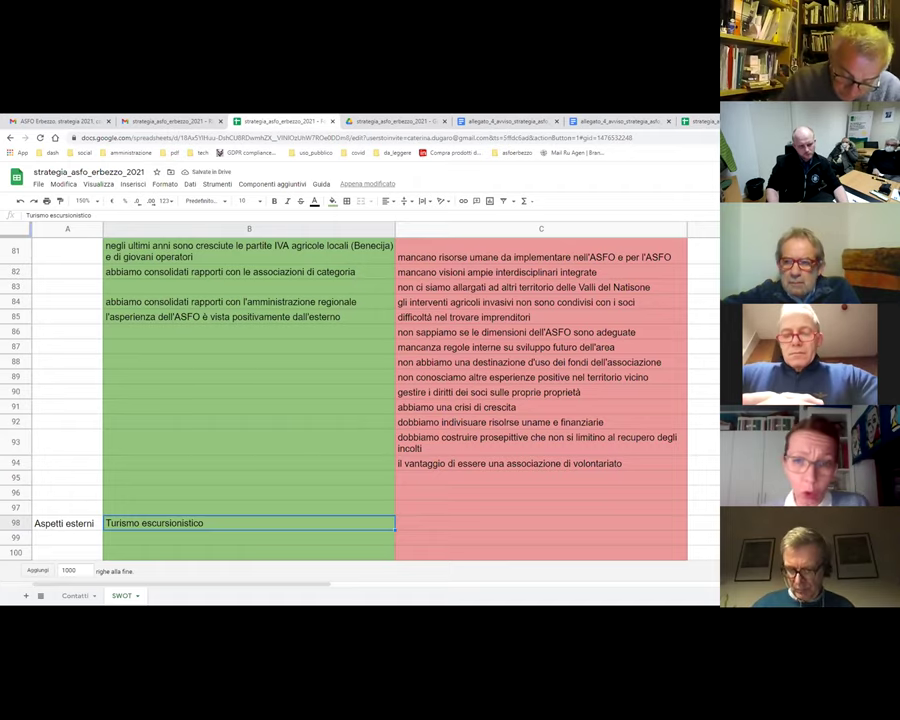
click(182, 541)
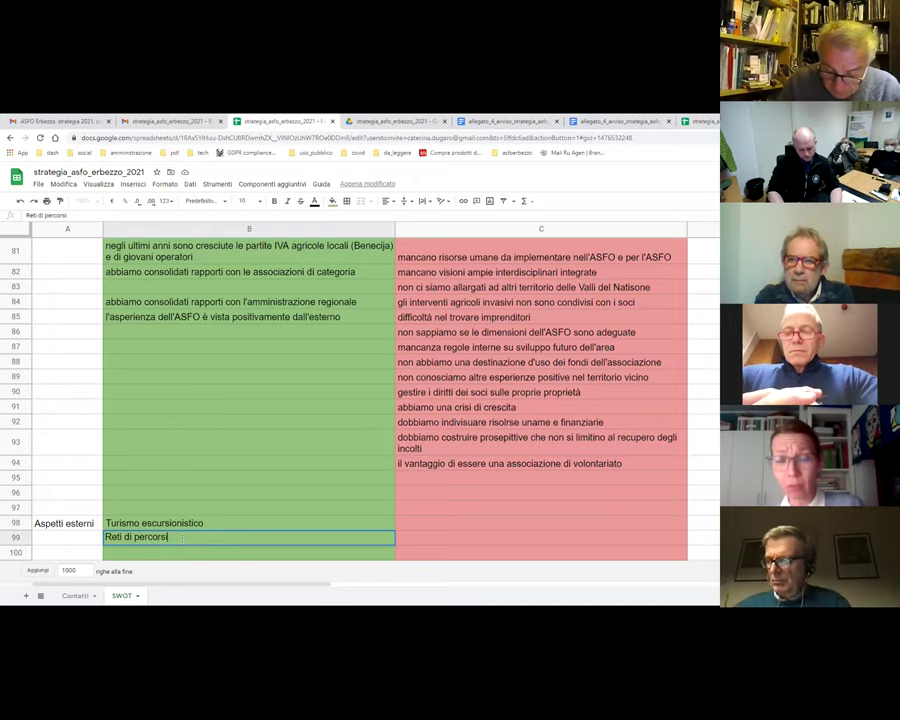
- Enter 'Reti di percorsi escursionistici internazionali' in B99
text(Reti di percorsi escursi)
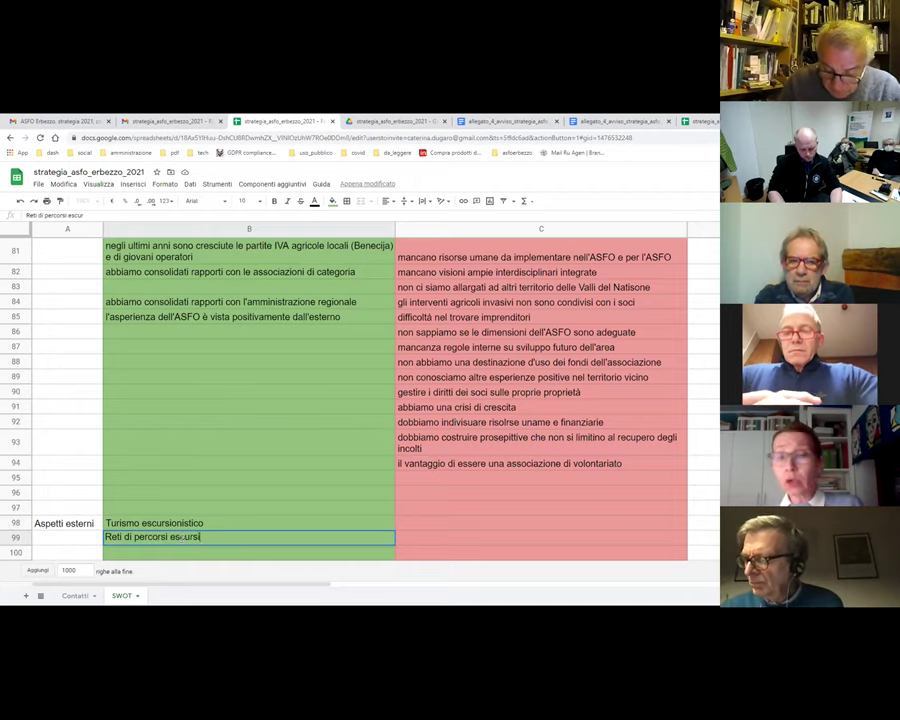
text(onist)
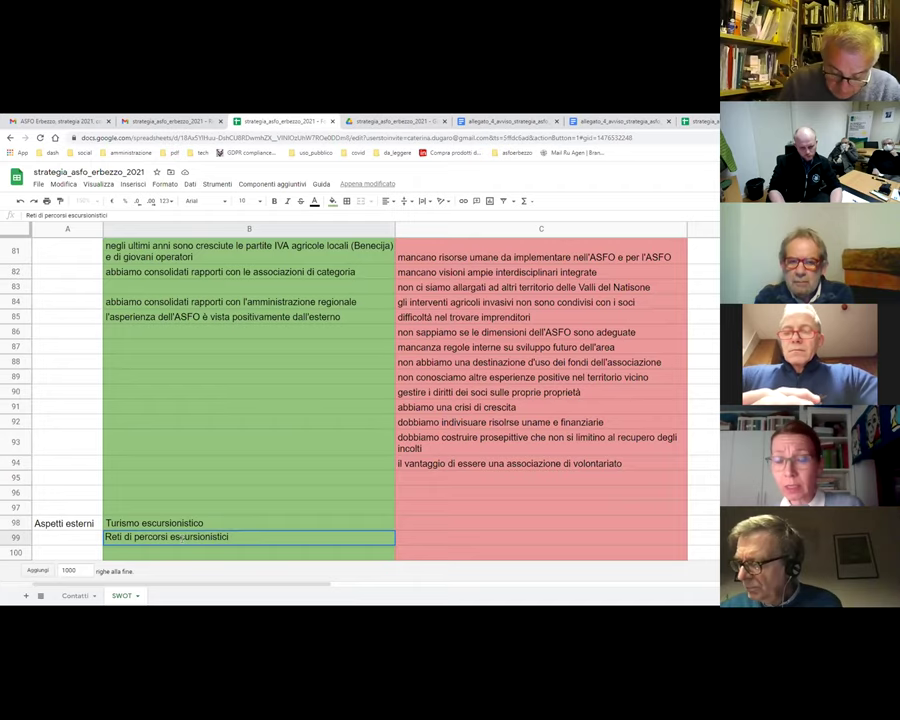
text(ici )
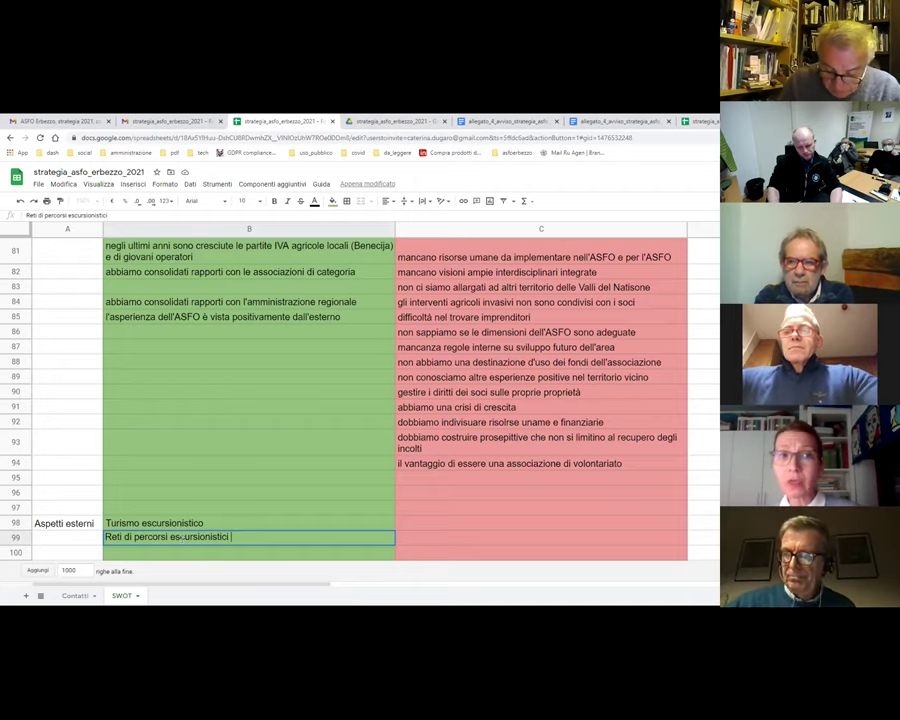
text(internazionali)
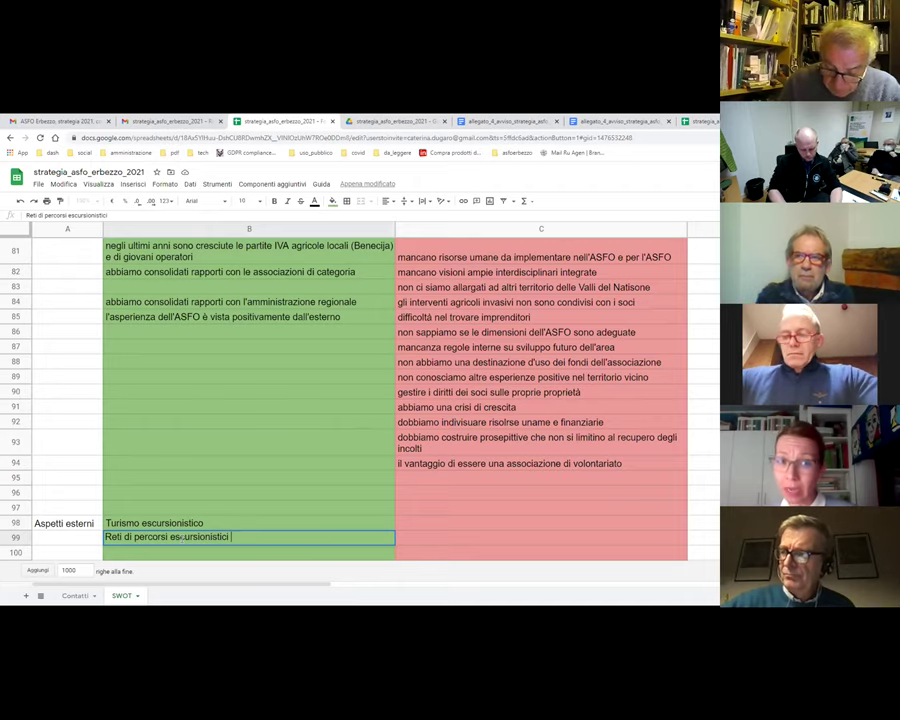
key(Return)
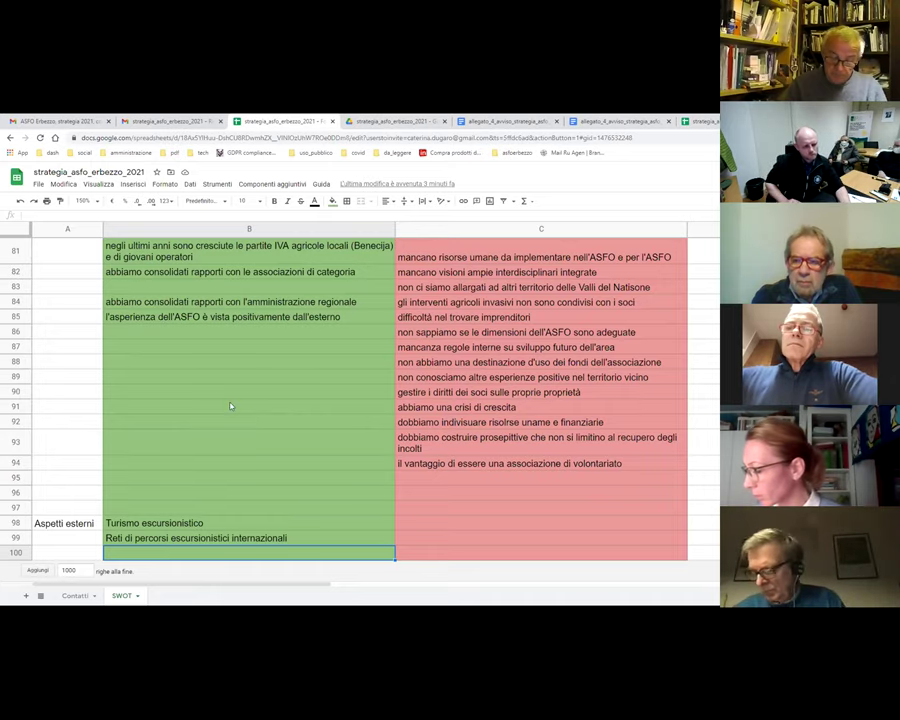
- Enter 'Strategia delle aree interne' in B100
click(16, 553)
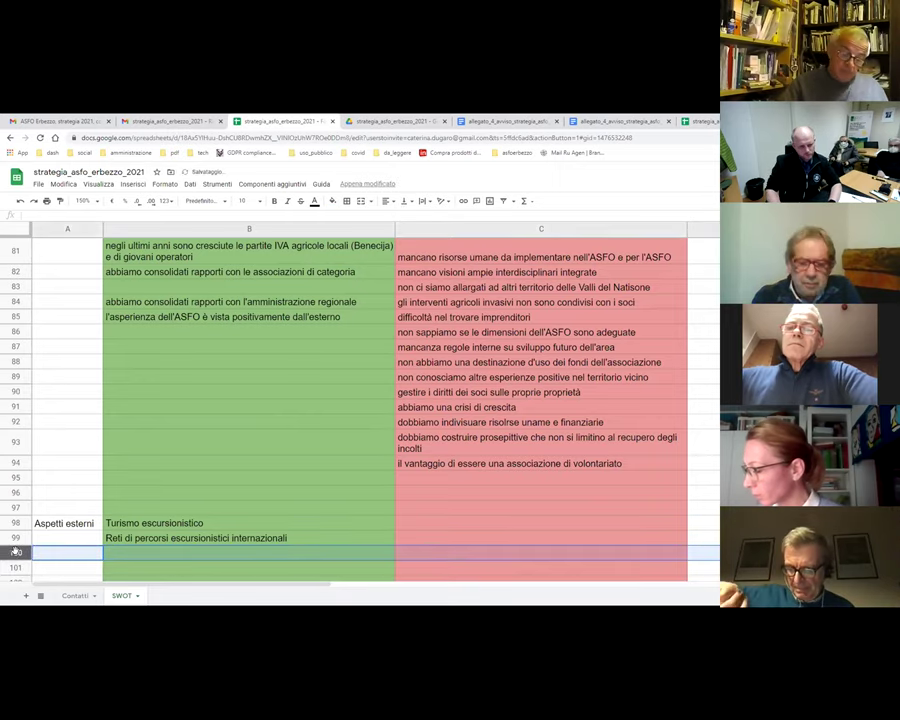
click(181, 555)
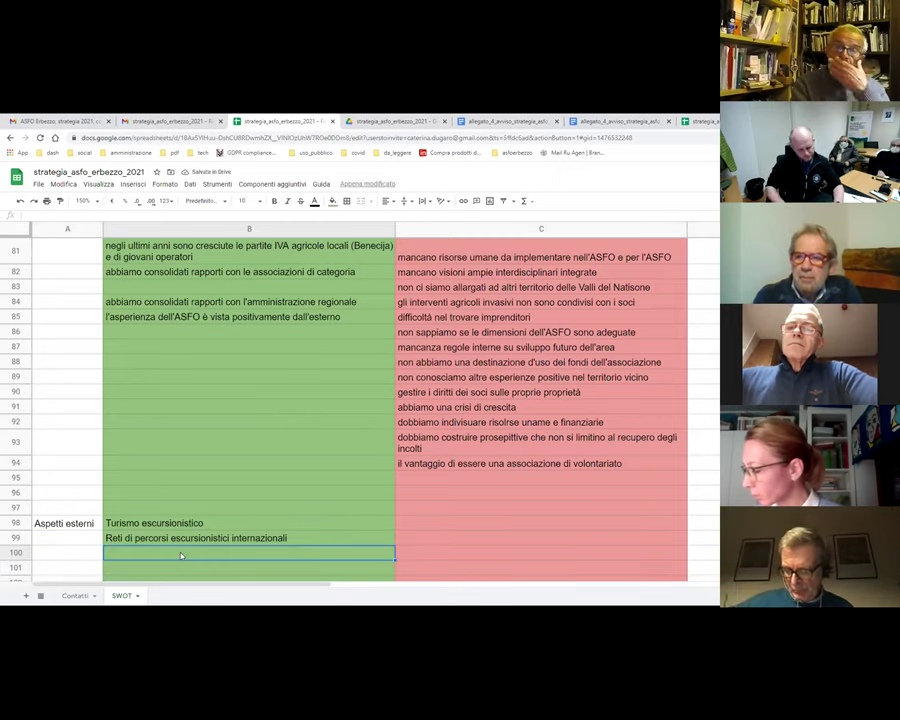
text(Strategia delle)
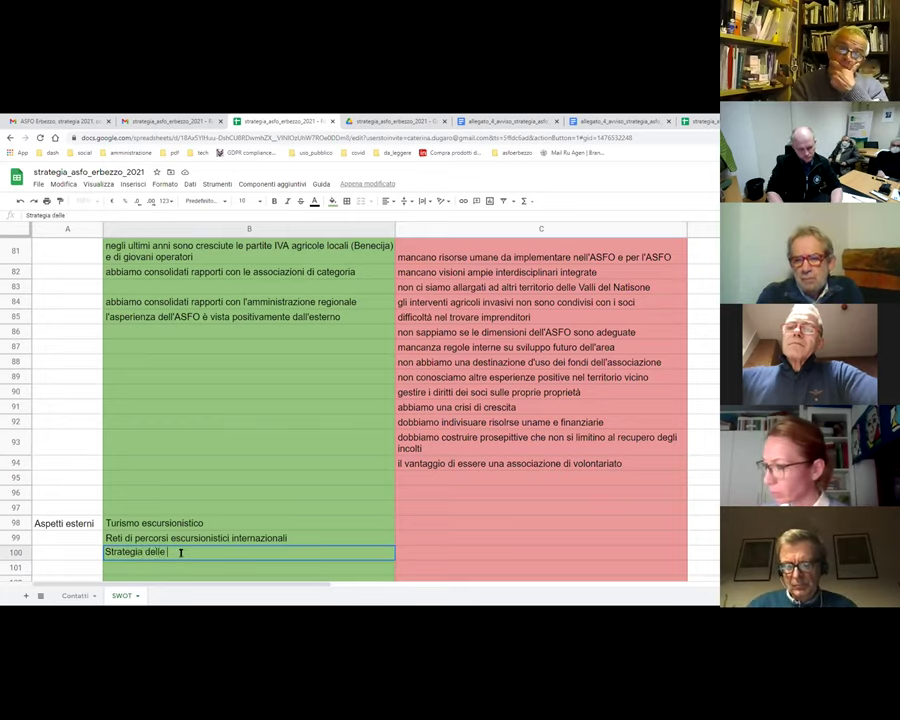
text( aree interne)
key(Return)
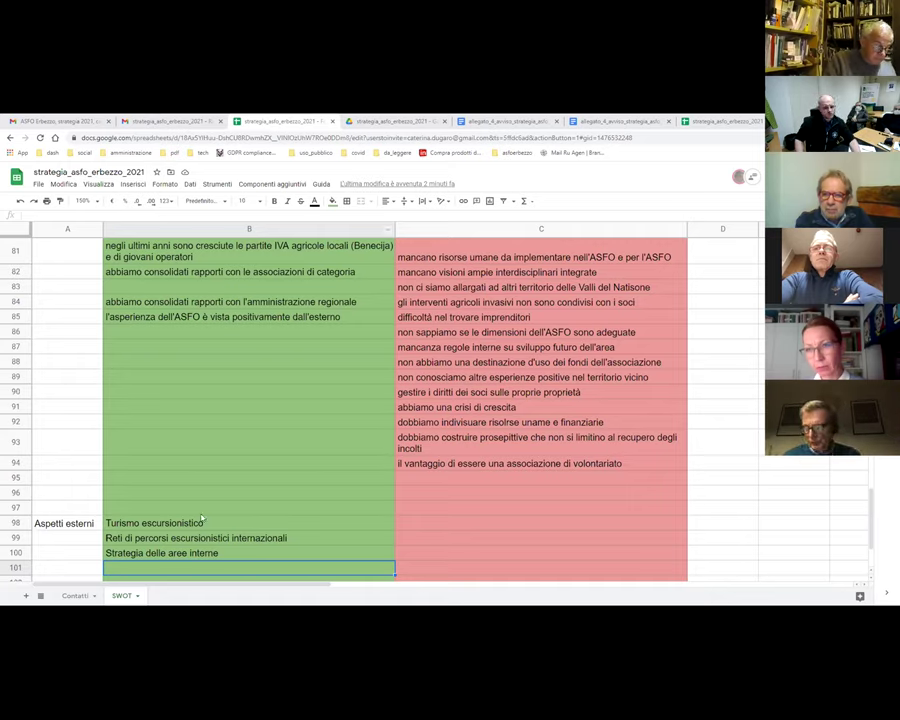
- At 100% zoom, enter 'Agganciare il turismo di massa potrebbe essere un problema' as the red threat in C98
click(98, 203)
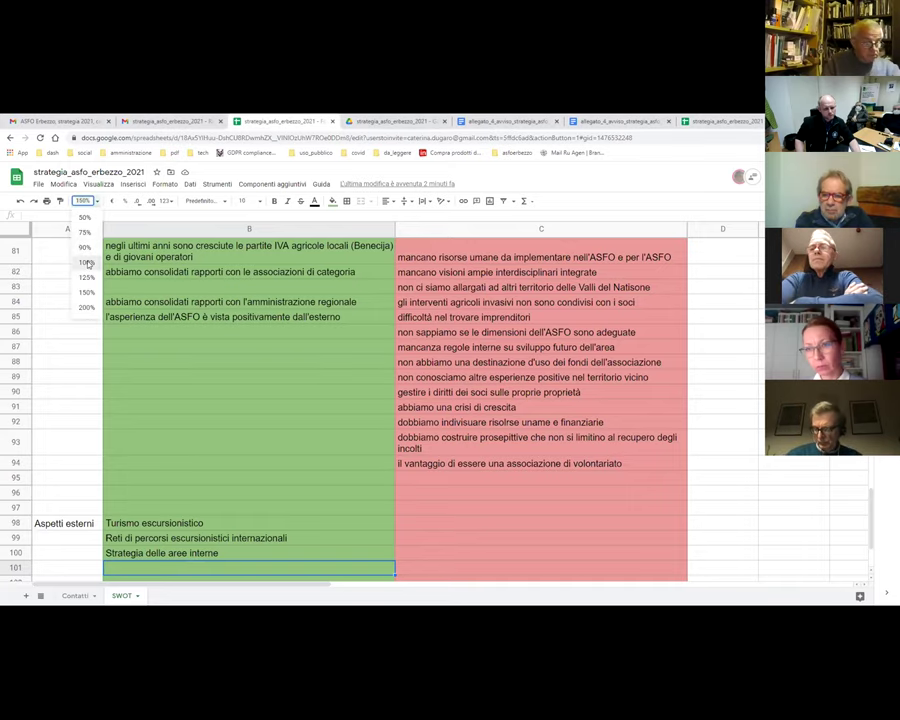
click(82, 264)
click(296, 476)
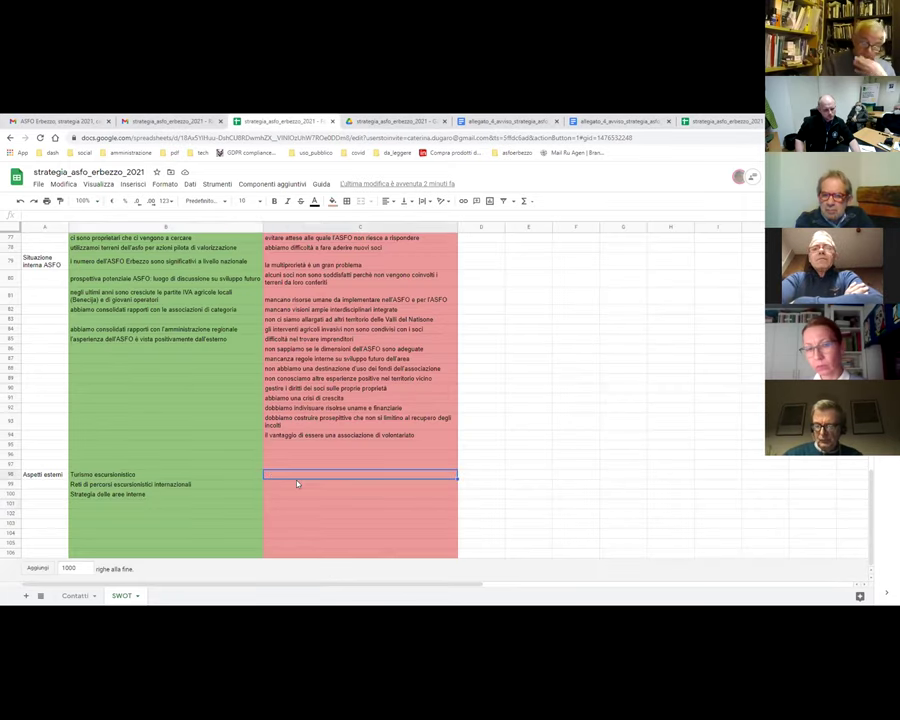
text(Polo turistico)
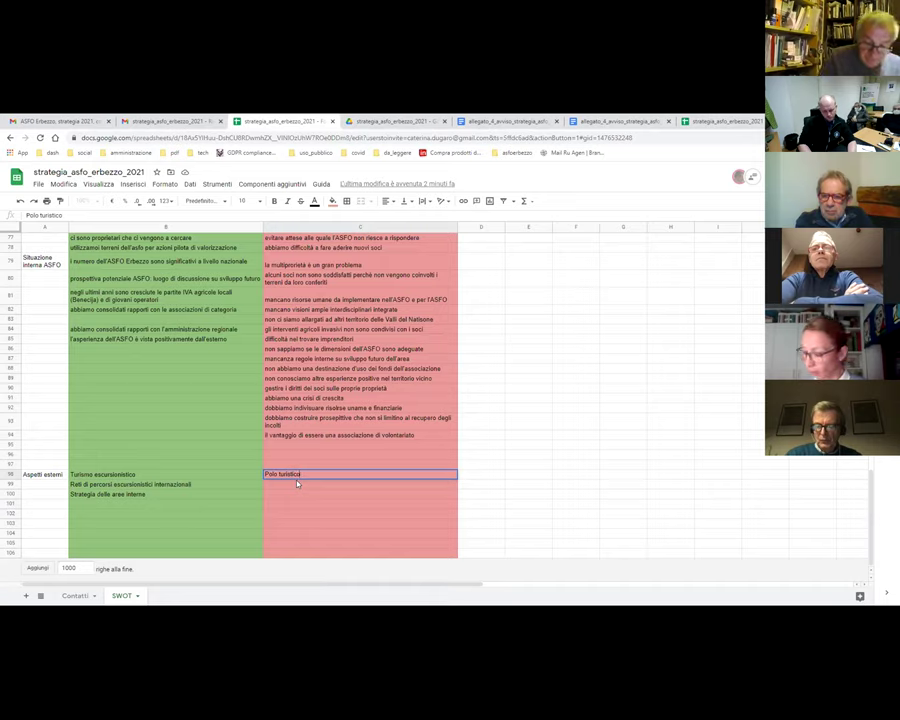
key(BackSpace)
key(BackSpace)
key(BackSpace)
key(BackSpace)
key(BackSpace)
key(BackSpace)
key(BackSpace)
key(BackSpace)
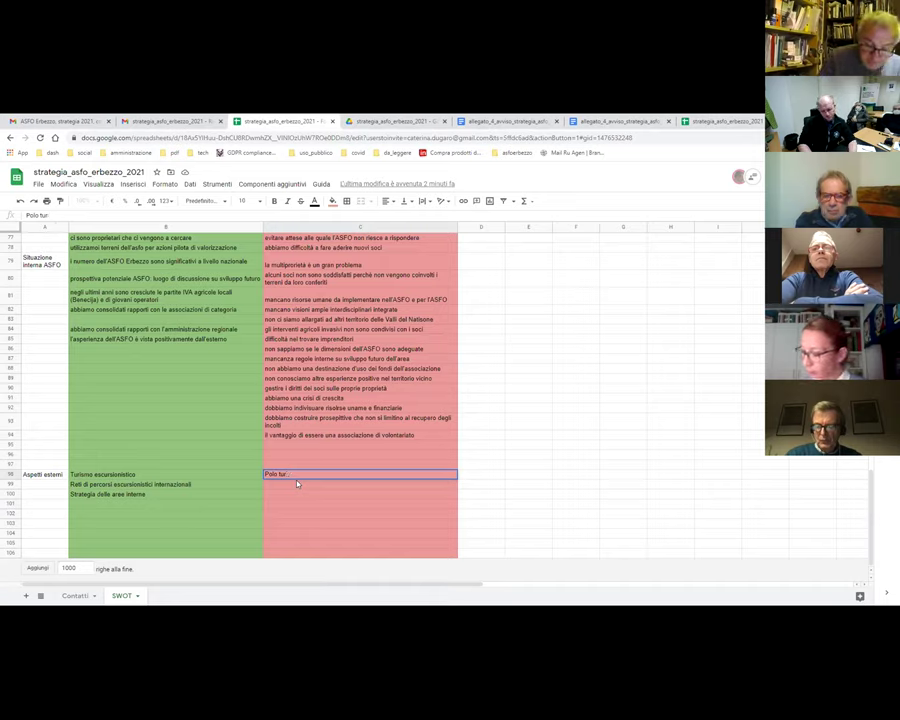
key(BackSpace)
key(BackSpace)
text(Agg)
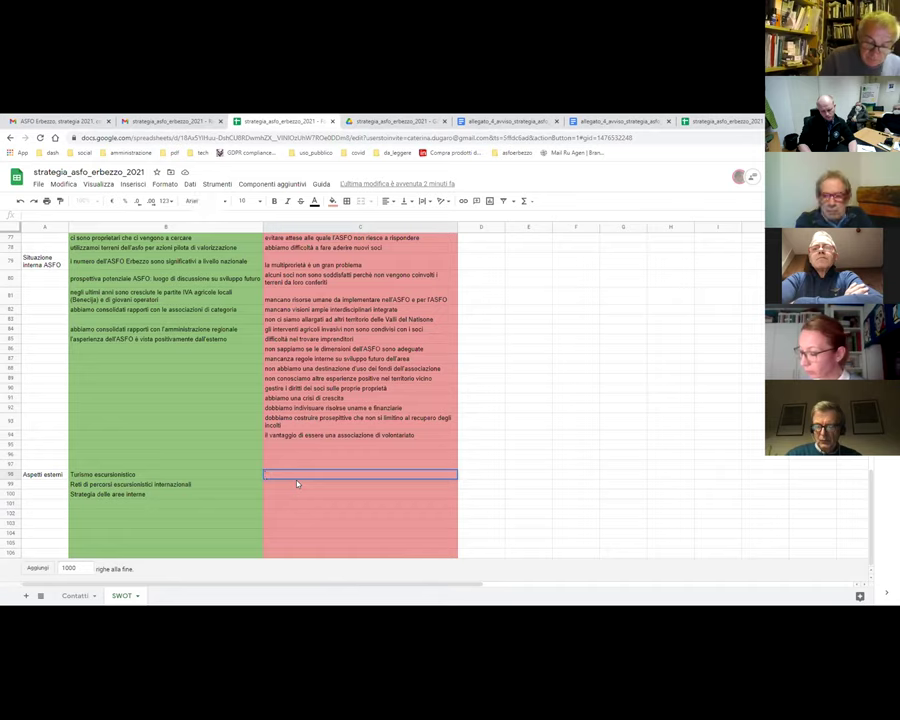
text(ciare il tu)
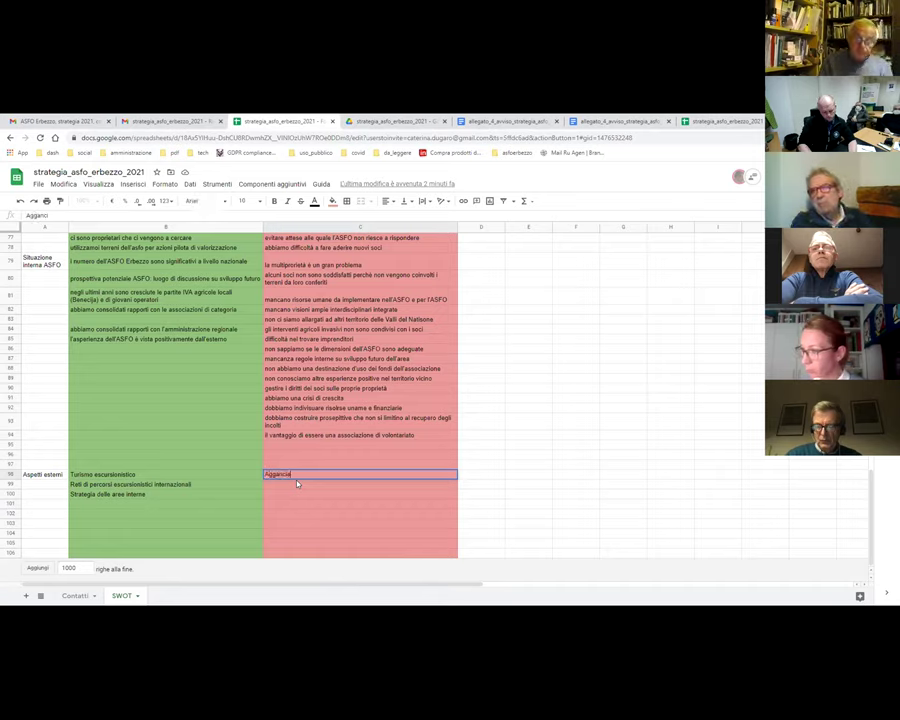
text(ri)
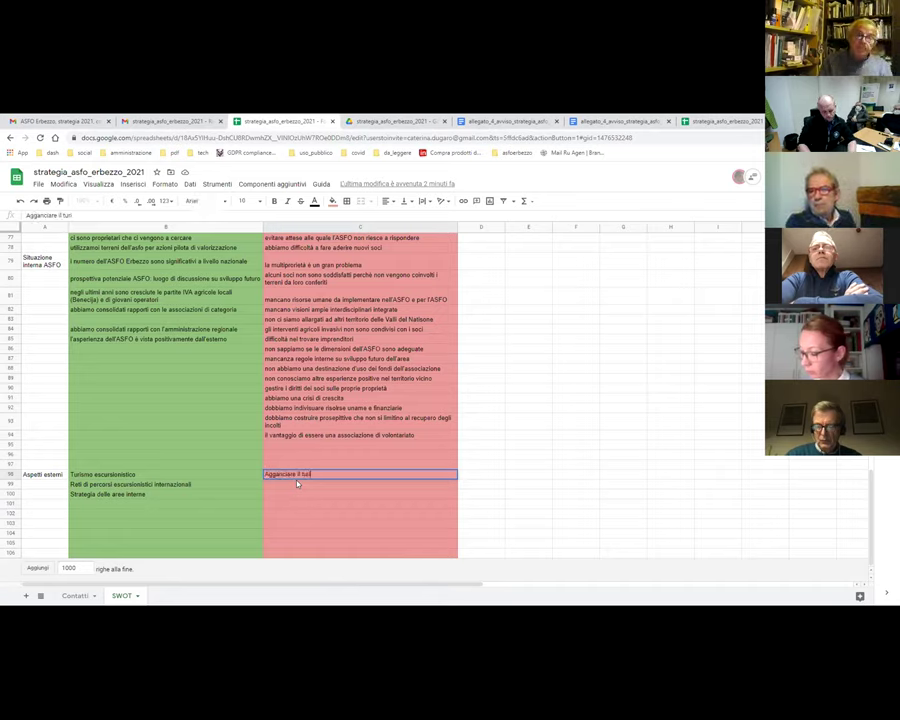
text(smo di mas)
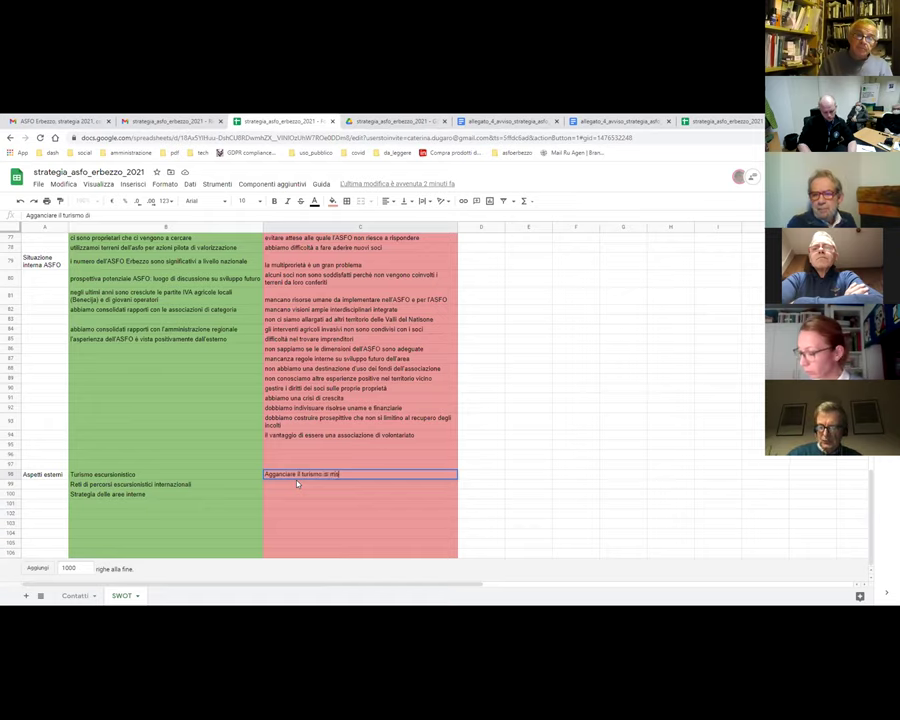
text(sa potrebbe)
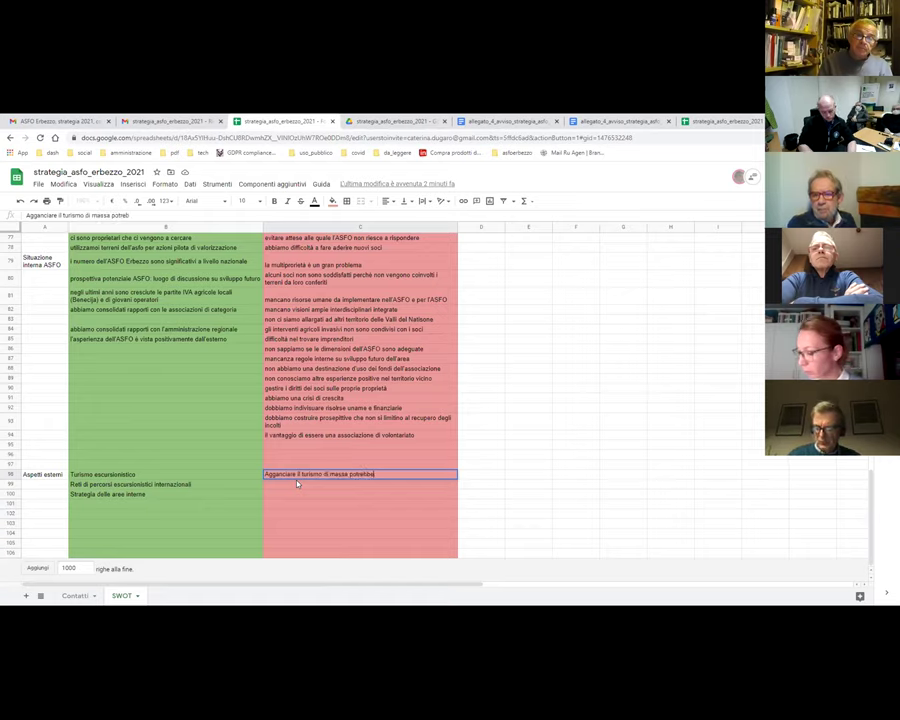
text( essere un problema)
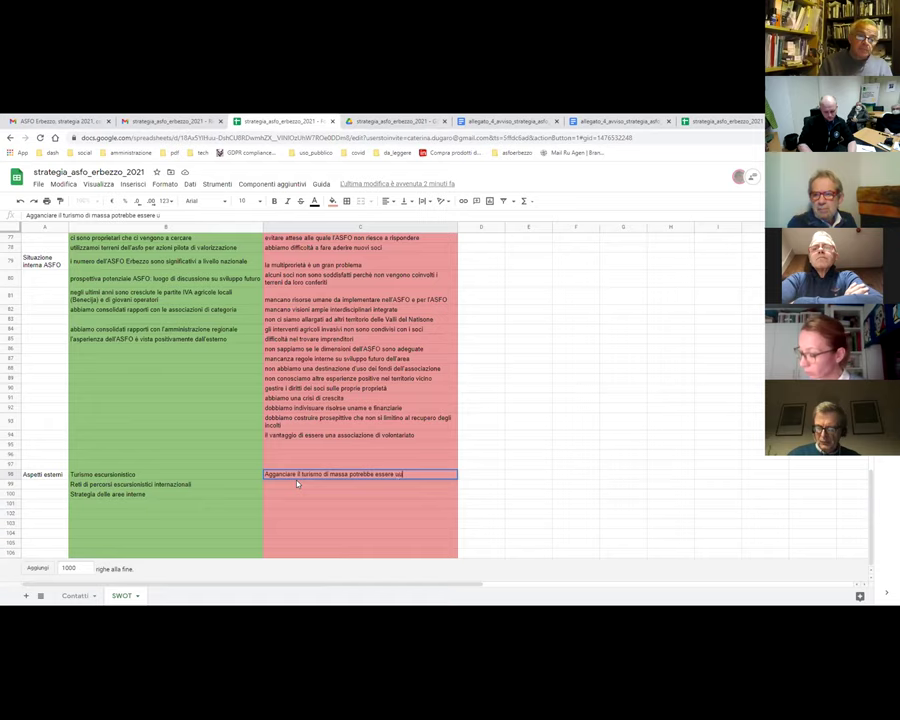
key(Return)
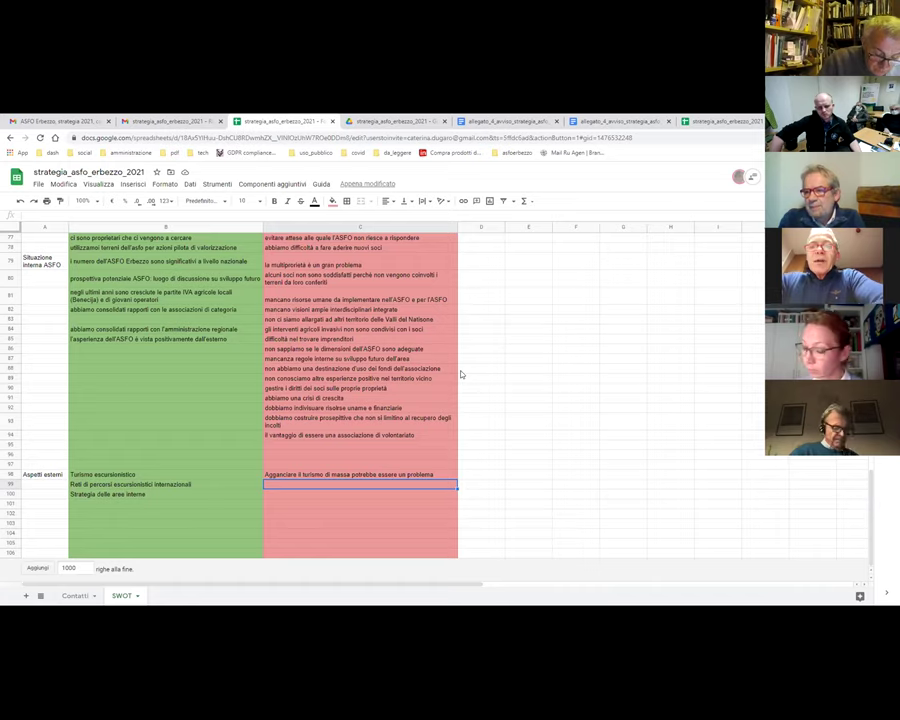
click(93, 506)
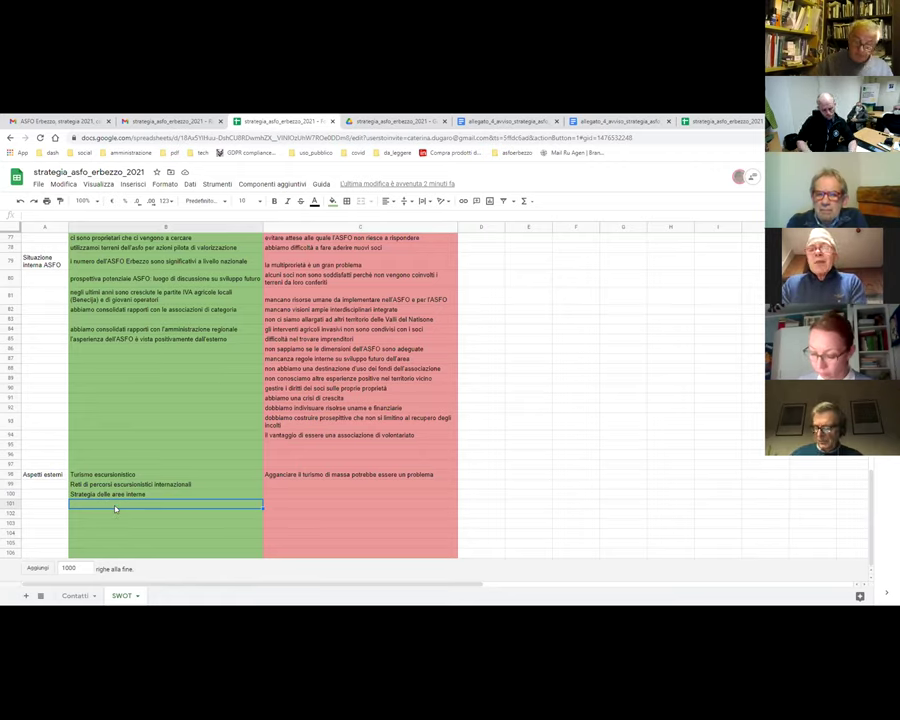
- Enter 'Coinvolgimento dei comuni limitrofi' in B101 as the fourth external opportunity
text(Coinvo)
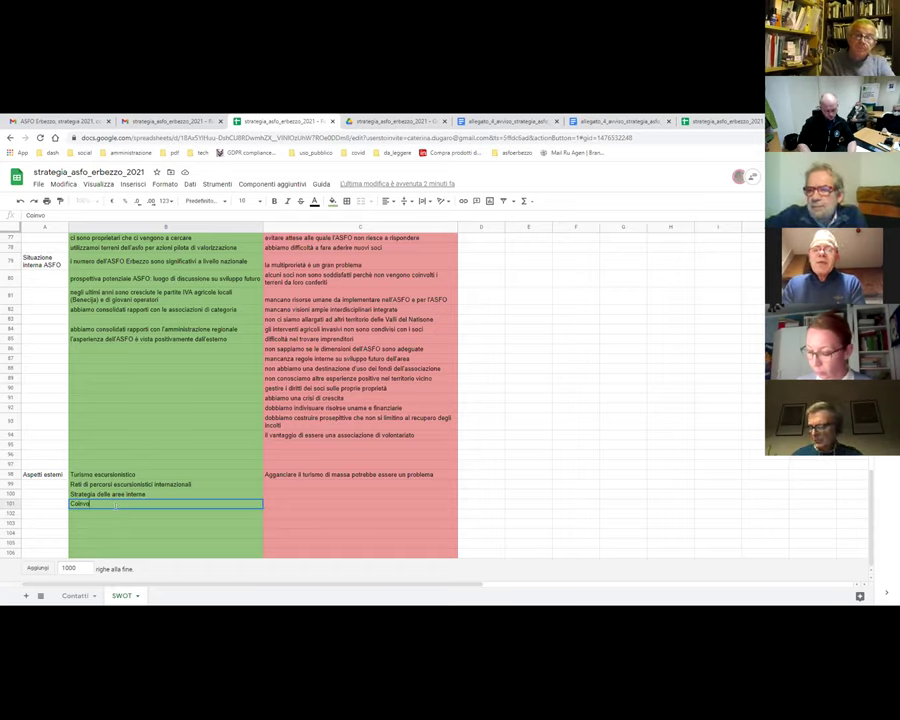
text(lgimenti)
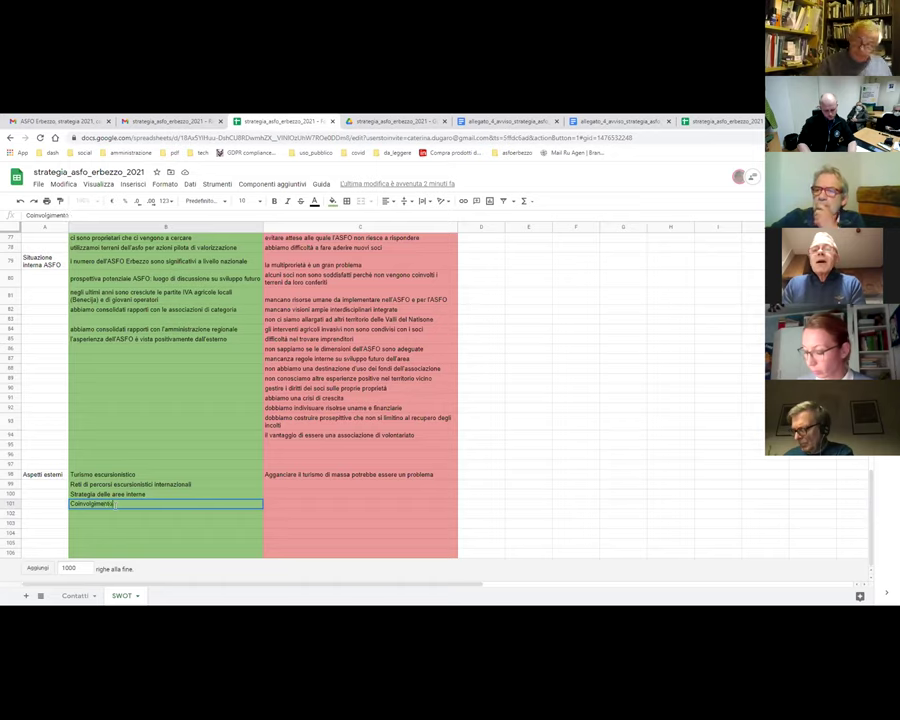
key(BackSpace)
text(o dei comuni limitro)
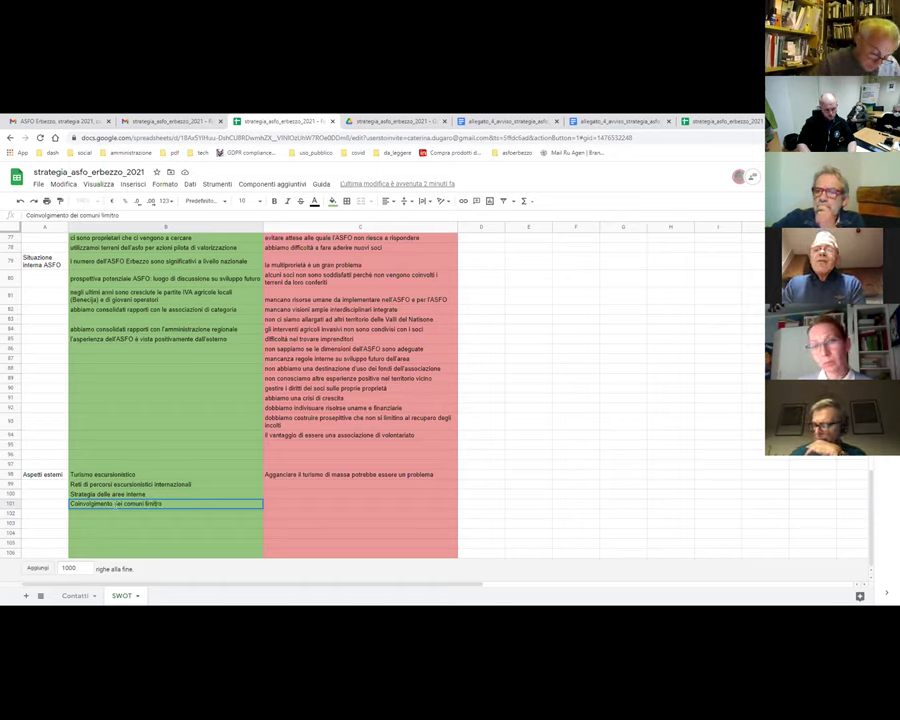
key(Return)
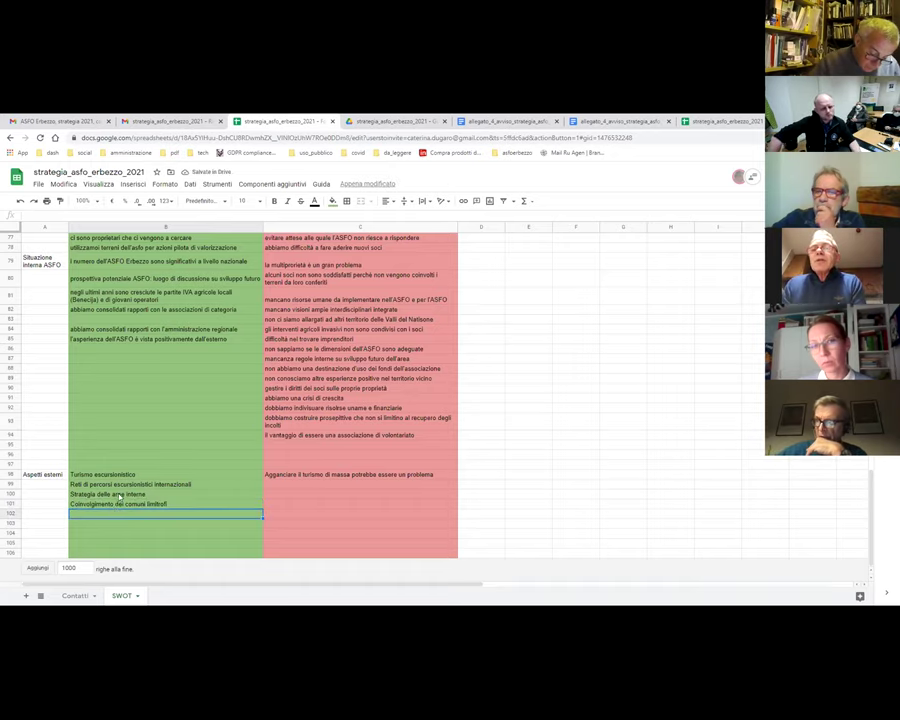
click(106, 496)
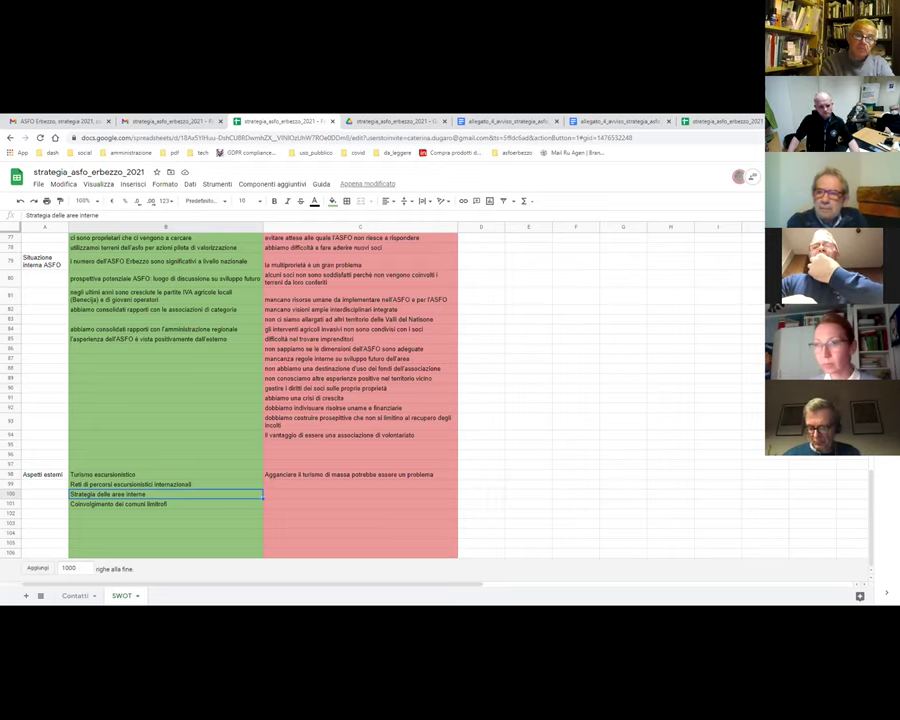
- Start a new opportunity in B102 reading 'Consorzio valli e dolomiti friulane'
click(83, 515)
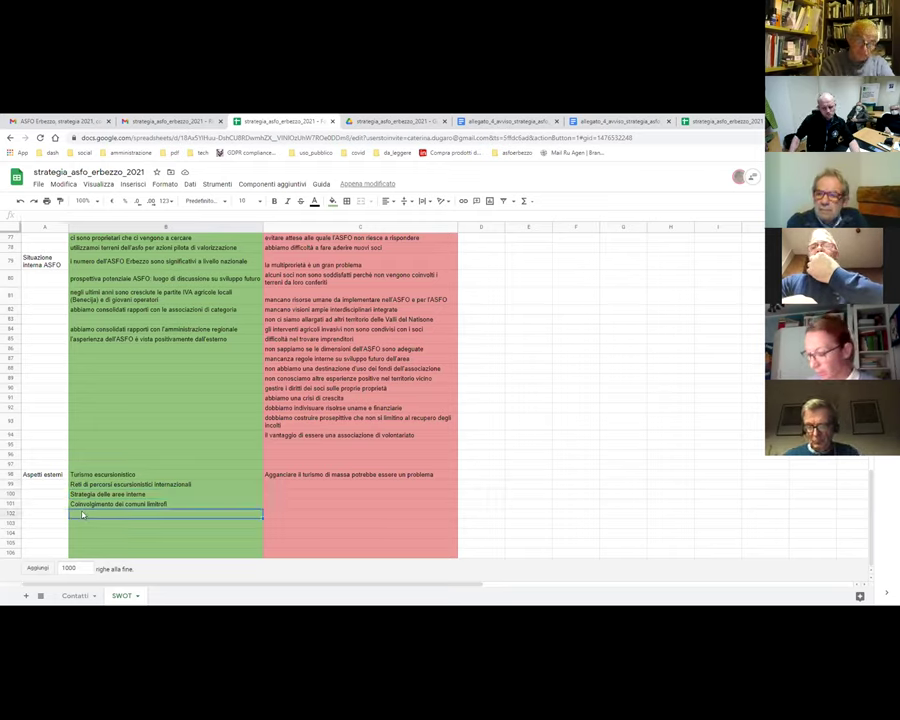
text(Rete)
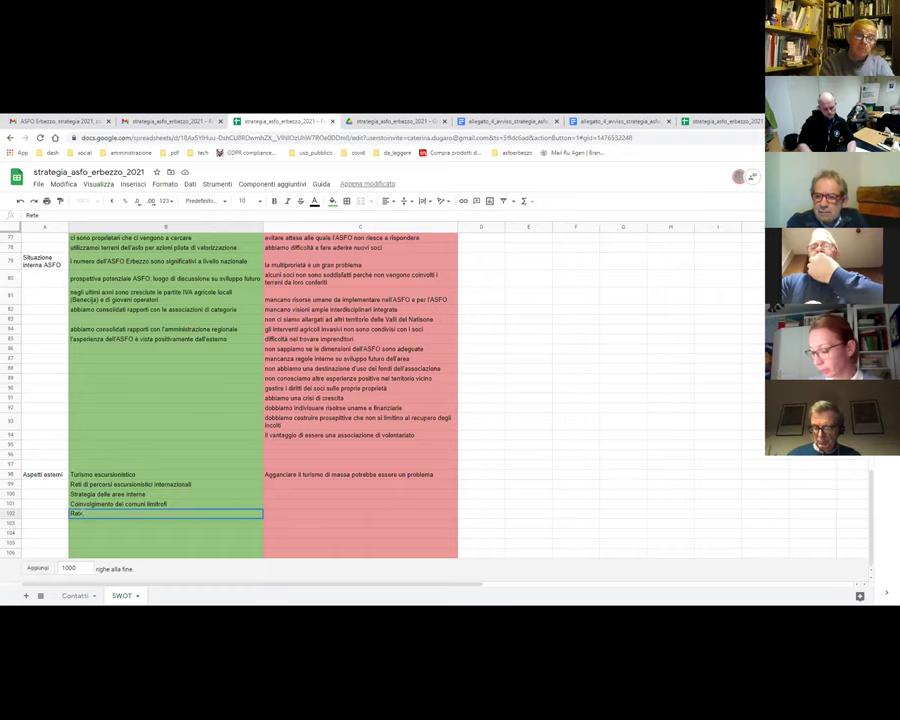
key(BackSpace)
key(BackSpace)
key(BackSpace)
key(BackSpace)
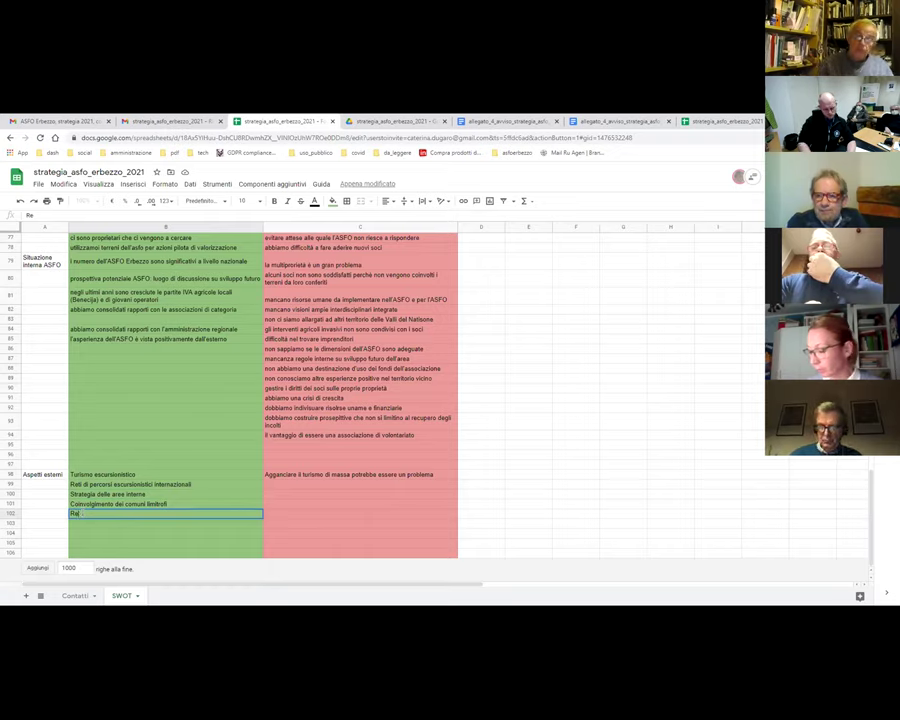
text(Consor)
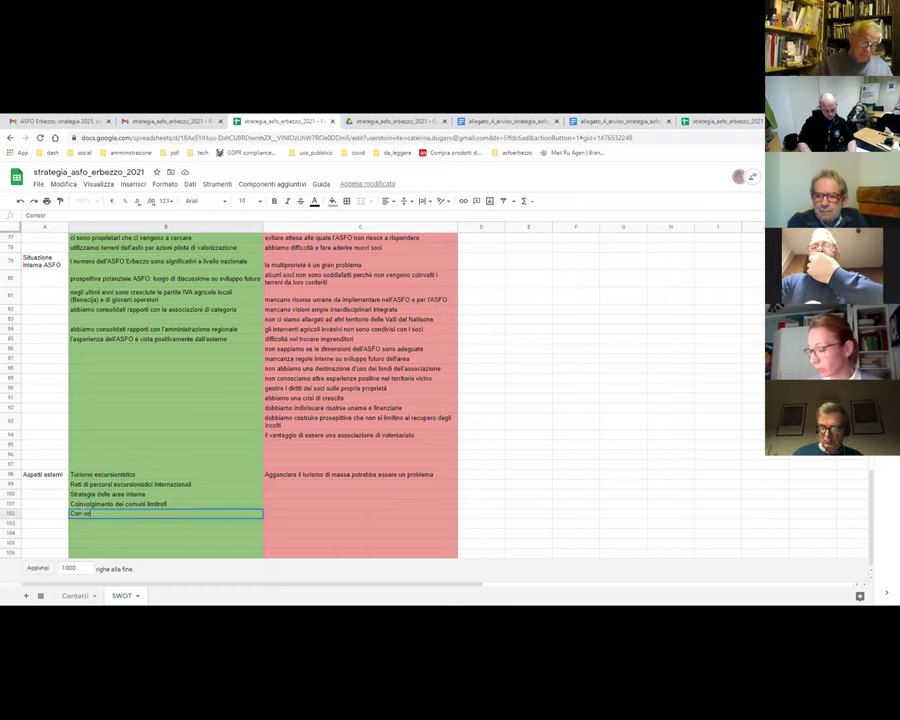
text(zio valli e dolomiti friulane)
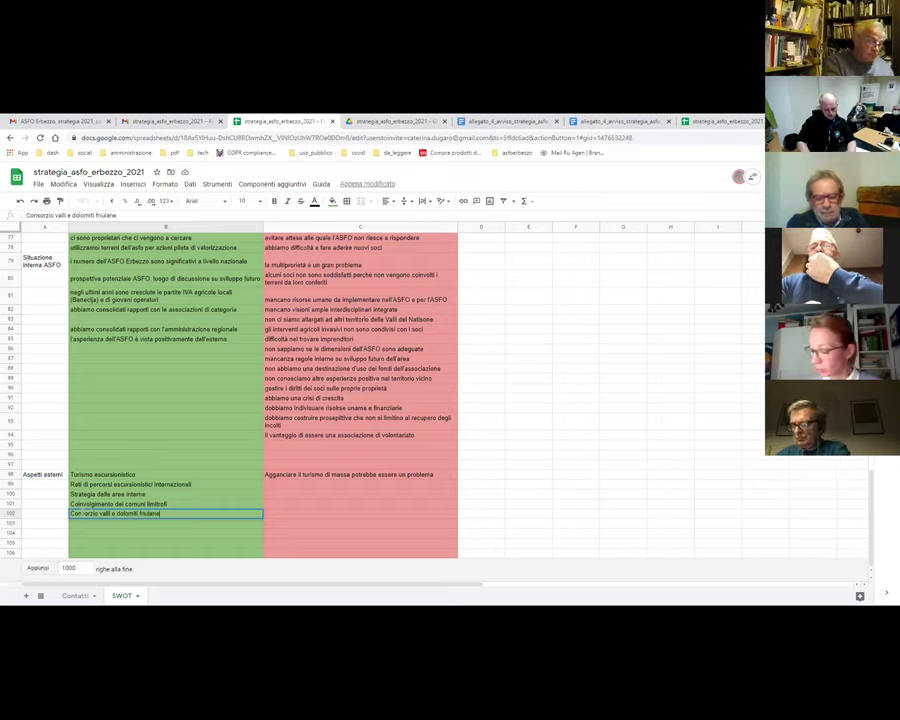
key(Return)
- Extend the B102 entry so it ends with 'esperienza di agricoltura sociale'
click(83, 515)
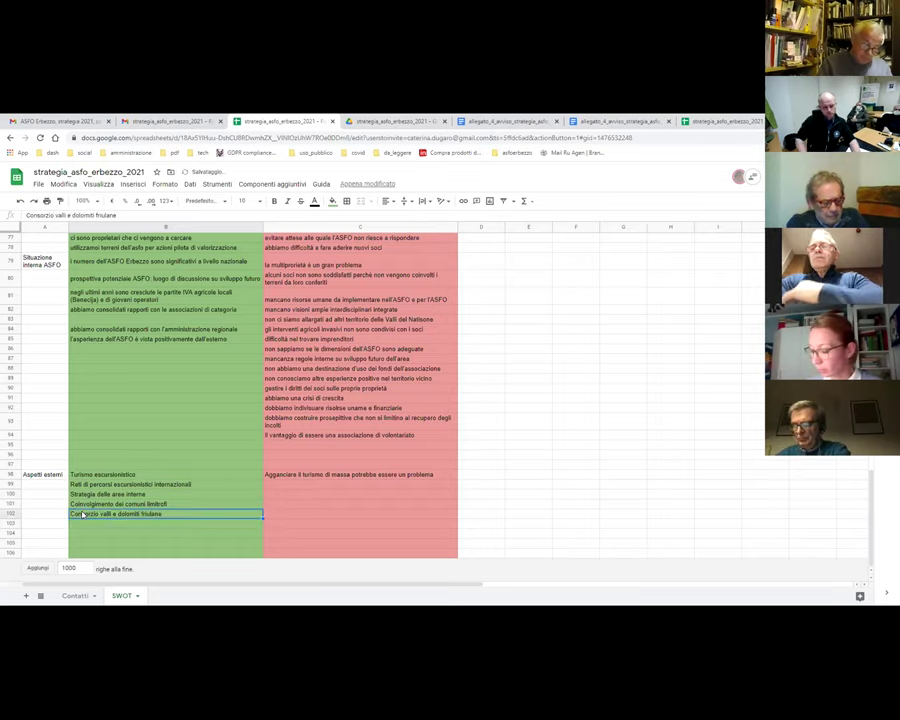
click(125, 214)
text(rienza di)
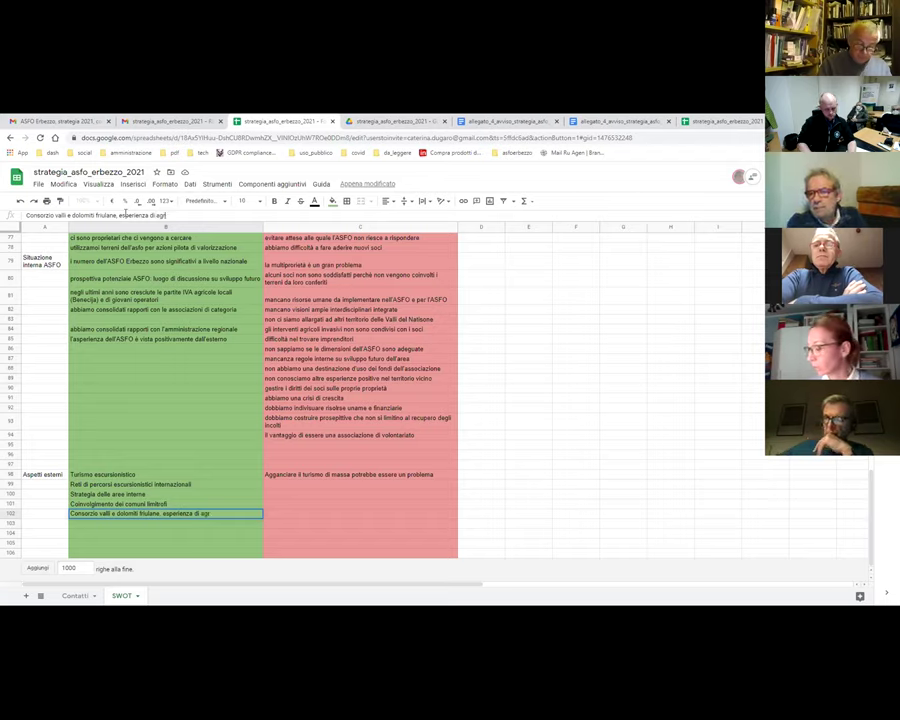
text(agricoltu)
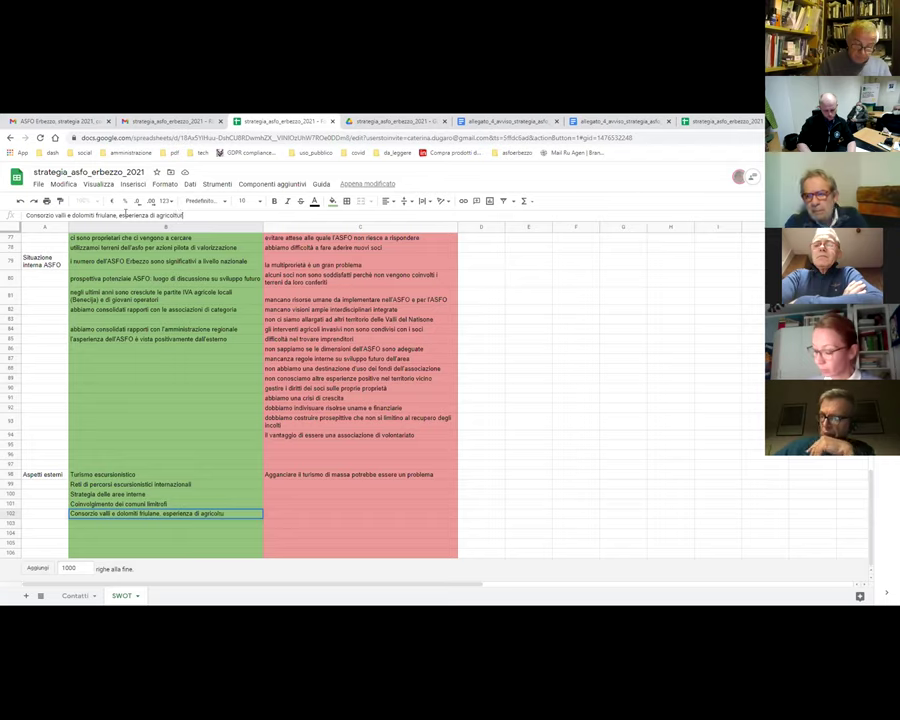
text(ra sociale)
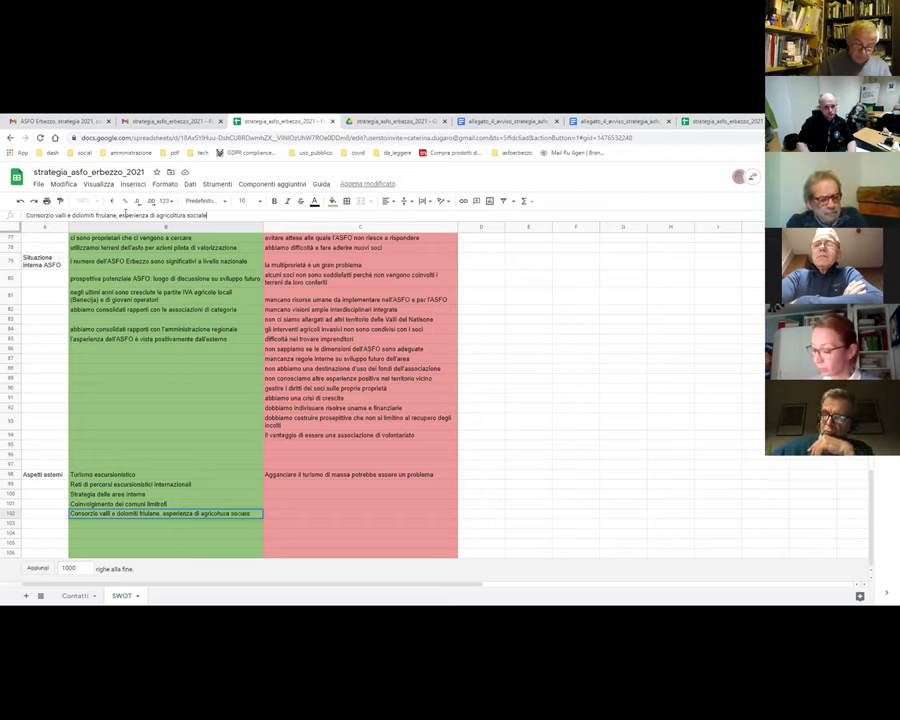
key(Return)
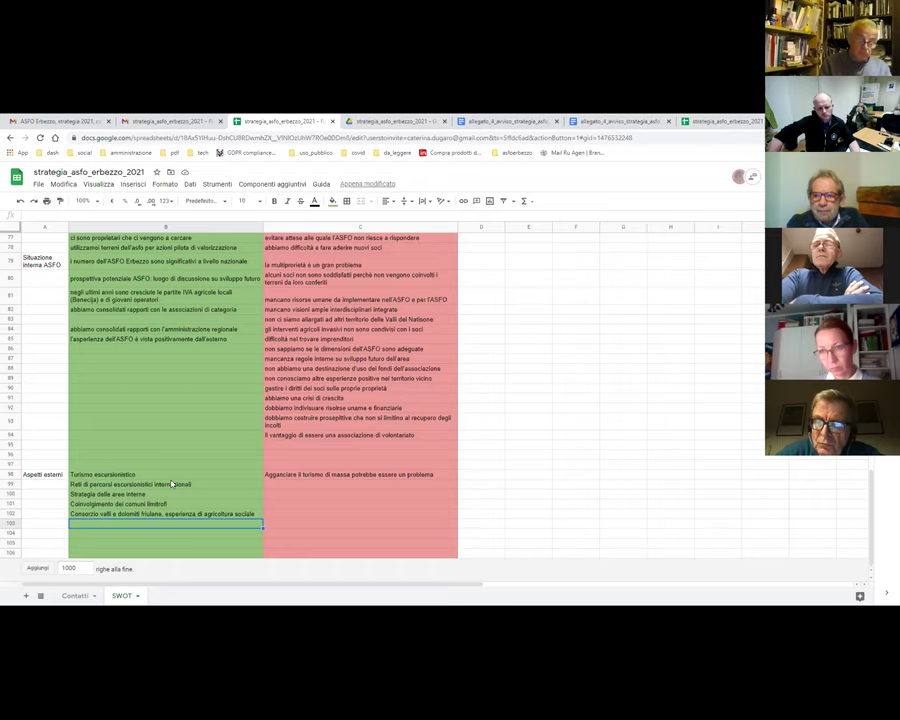
click(181, 516)
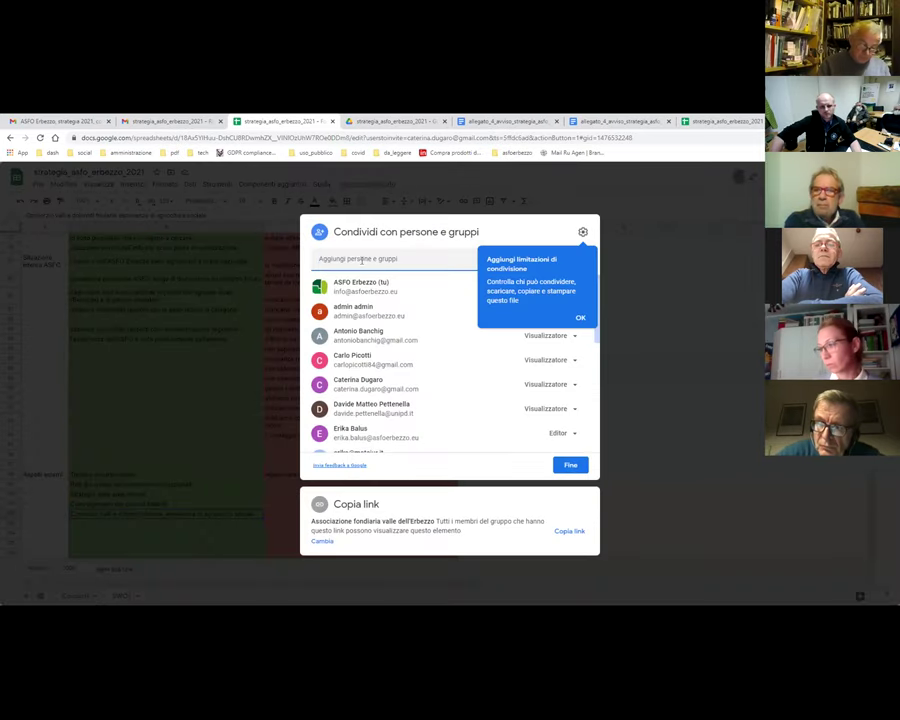
- Discard a partly typed contact, copy the spreadsheet link, and close the sharing dialog
click(352, 260)
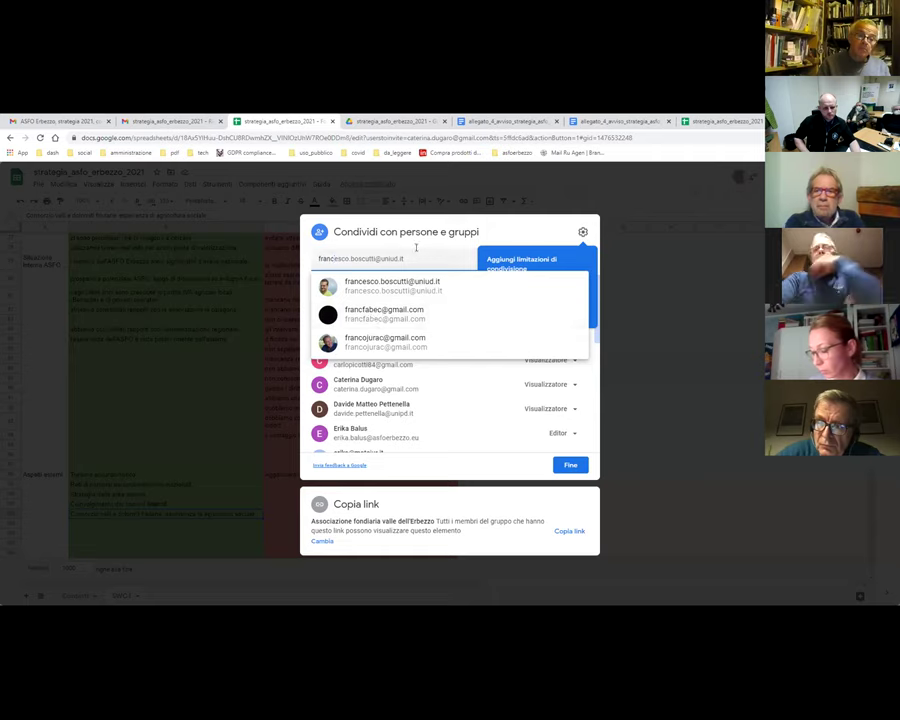
drag(499, 230, 342, 195)
key(Escape)
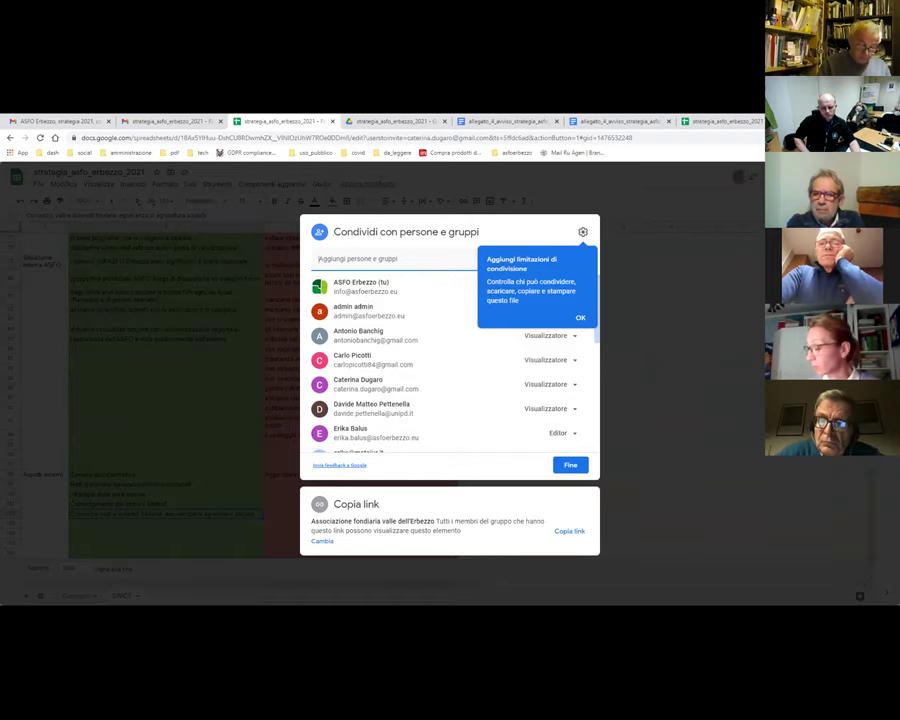
click(566, 531)
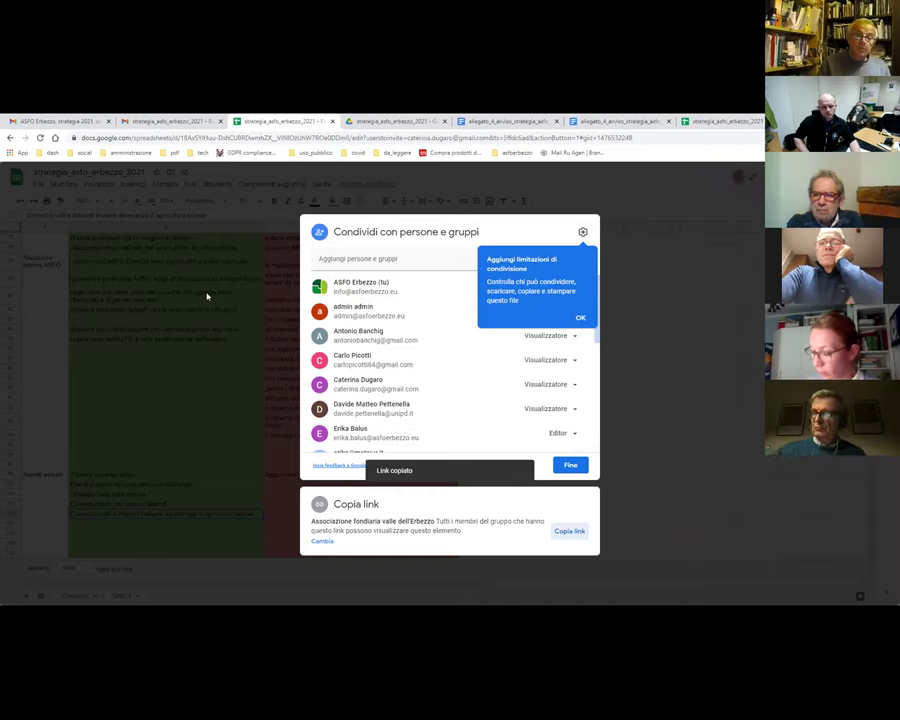
click(177, 402)
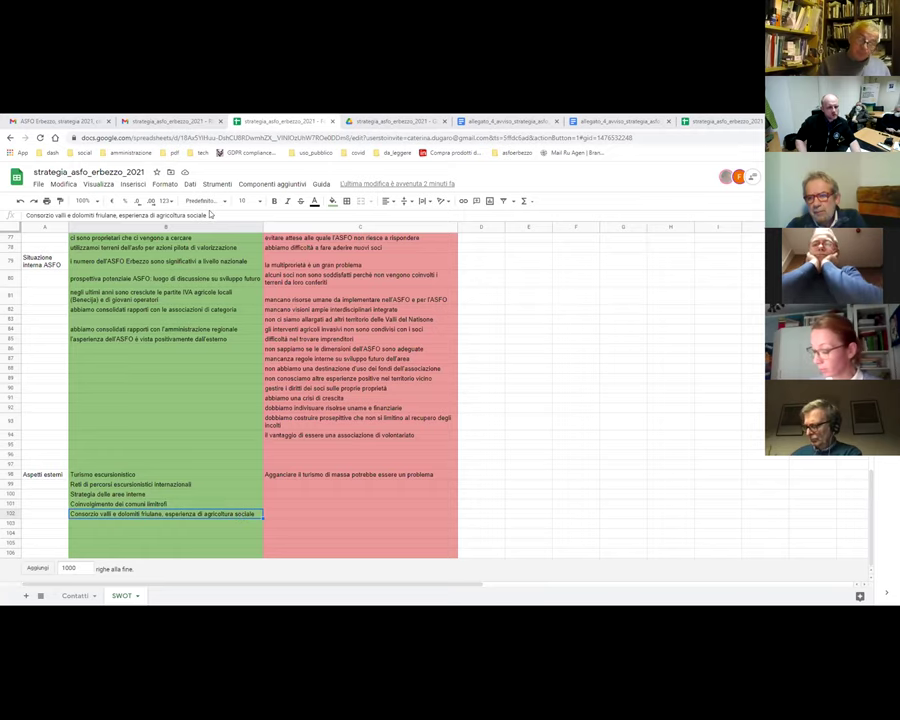
- Append ', idee nuove' to the Consorzio valli e dolomiti friulane entry in B102
click(211, 215)
text(, area ruove)
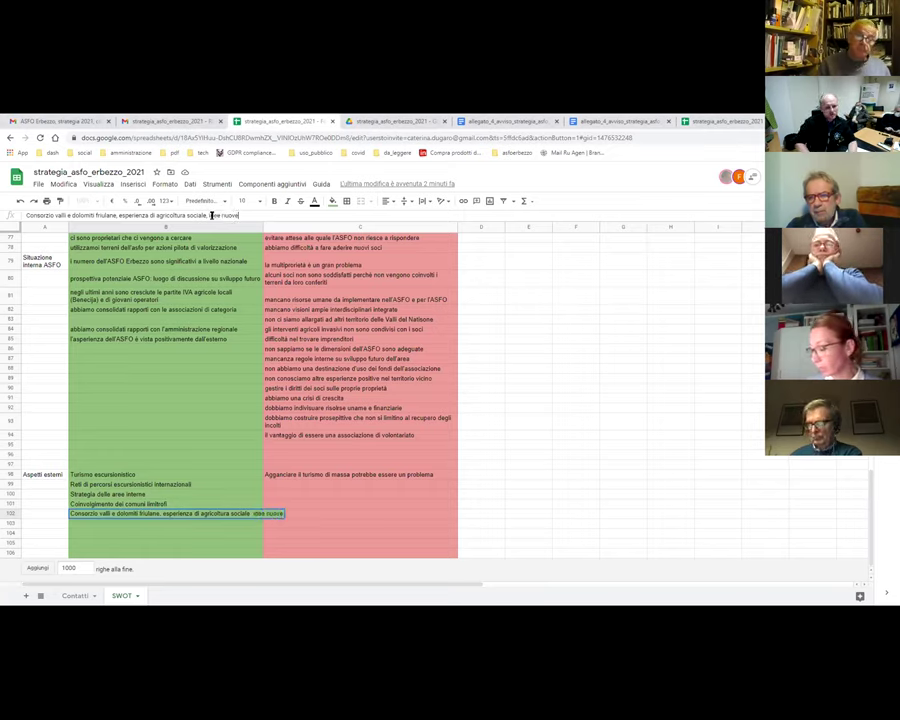
key(Return)
click(170, 524)
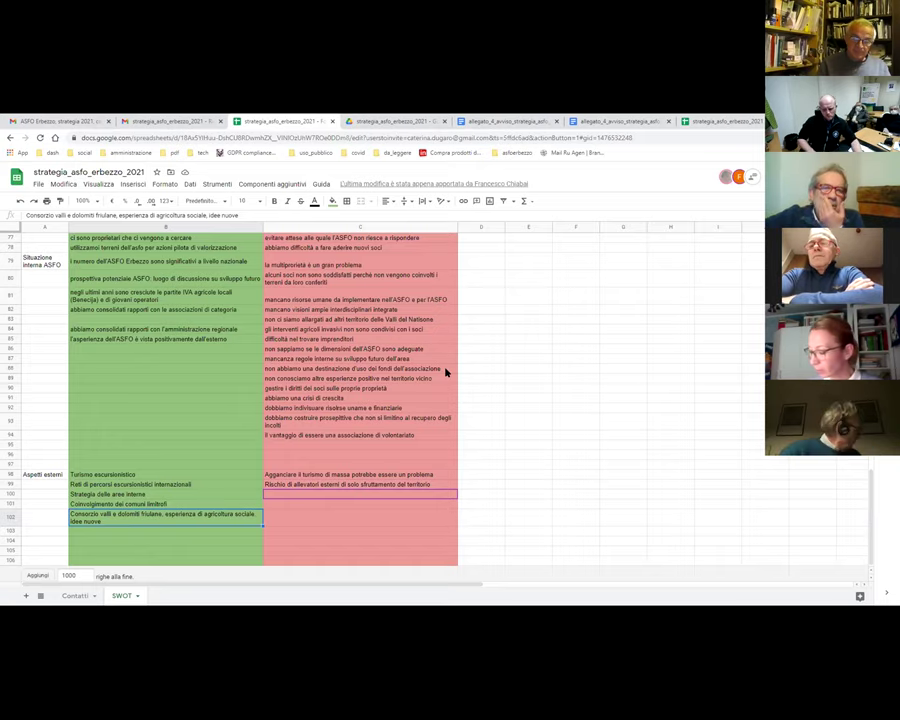
- Enter 'Caporetto, gruppo di allevatori su una capra tipica' in B103
click(113, 533)
text(C)
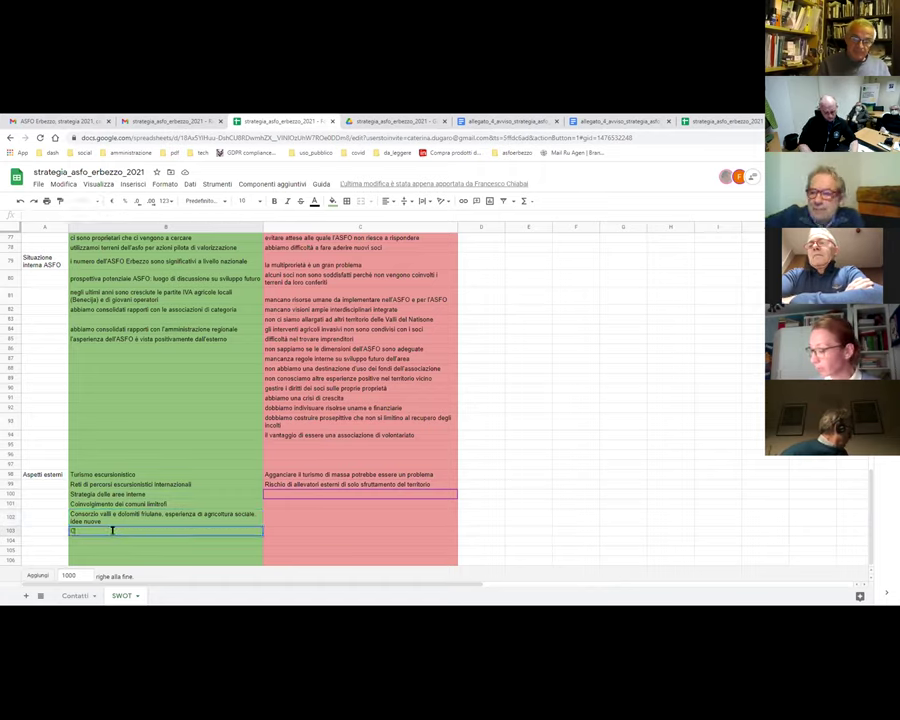
text(apiretto, gruppo di allevatori)
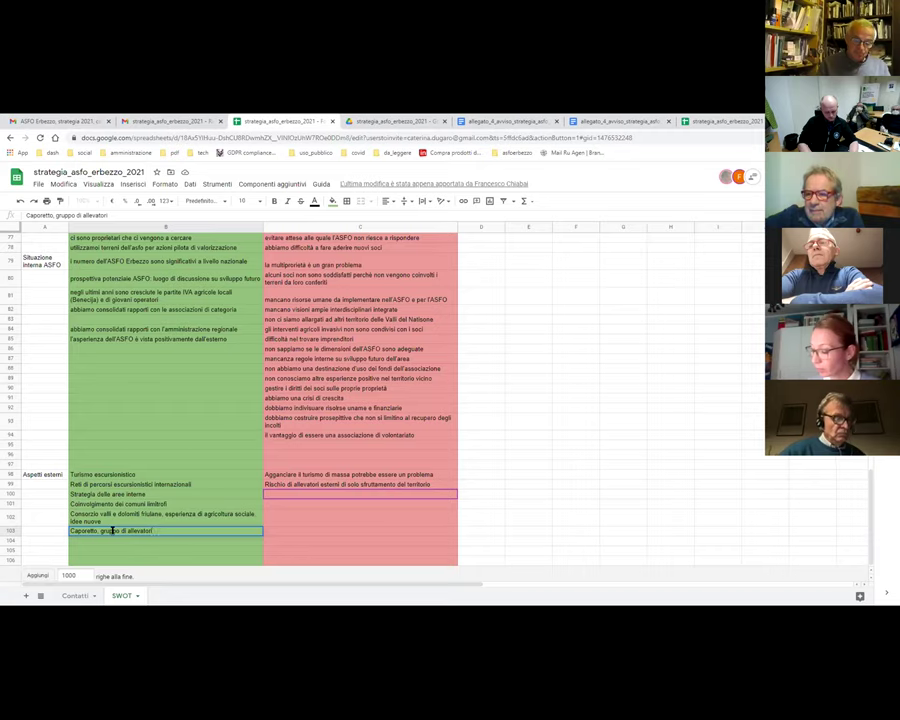
text( su una capra )
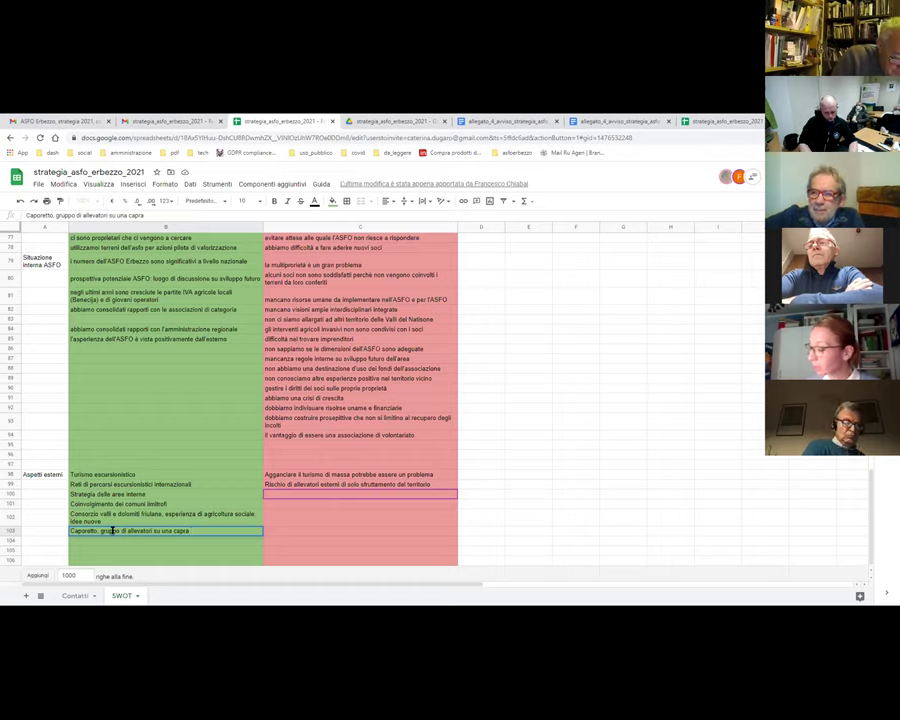
text(tipica)
key(Return)
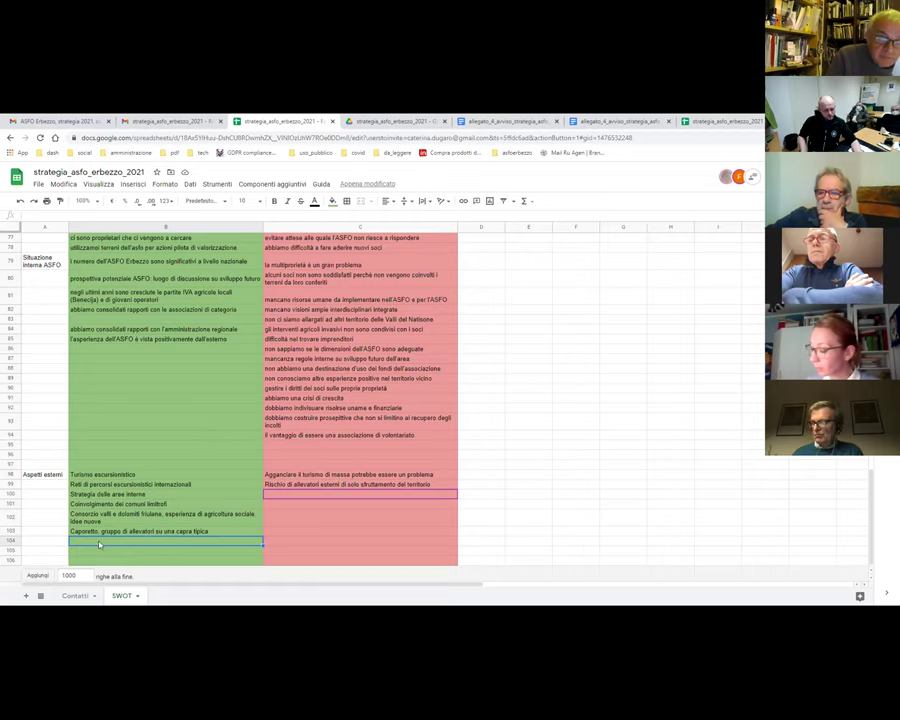
- Enter 'Rete delle lane, pecora plezzana, bovec' in B104
text(Rete)
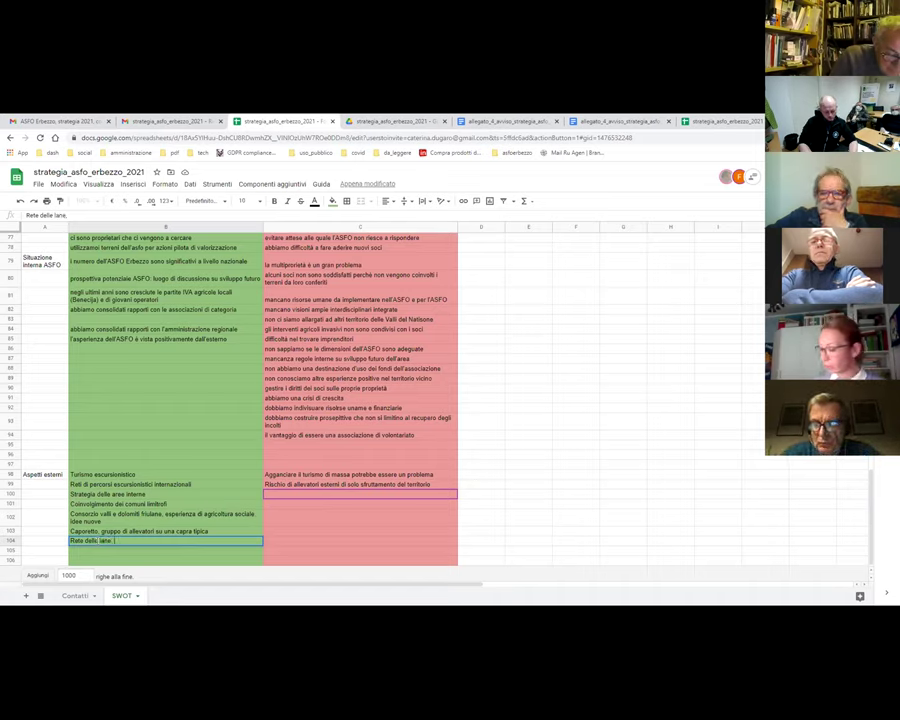
text(delle lane, pecora)
text( pie)
text(ana)
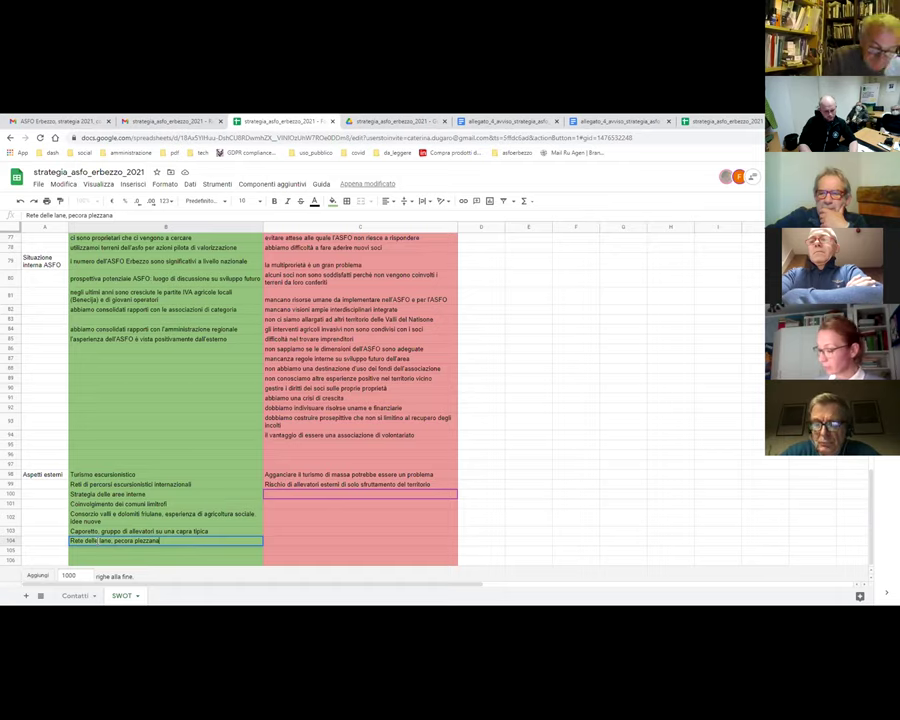
text(, bovec)
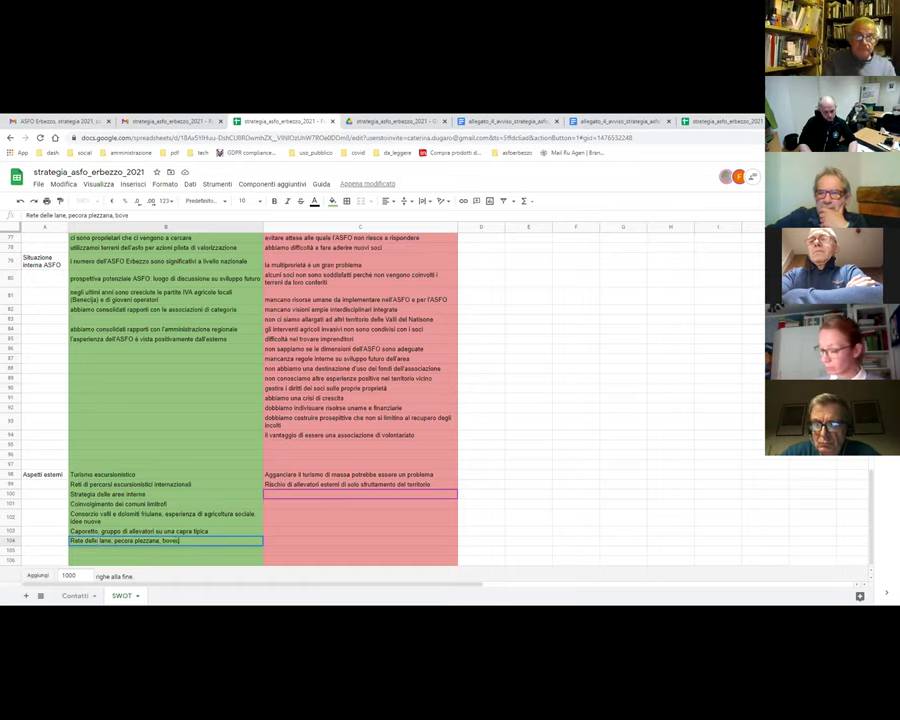
key(Return)
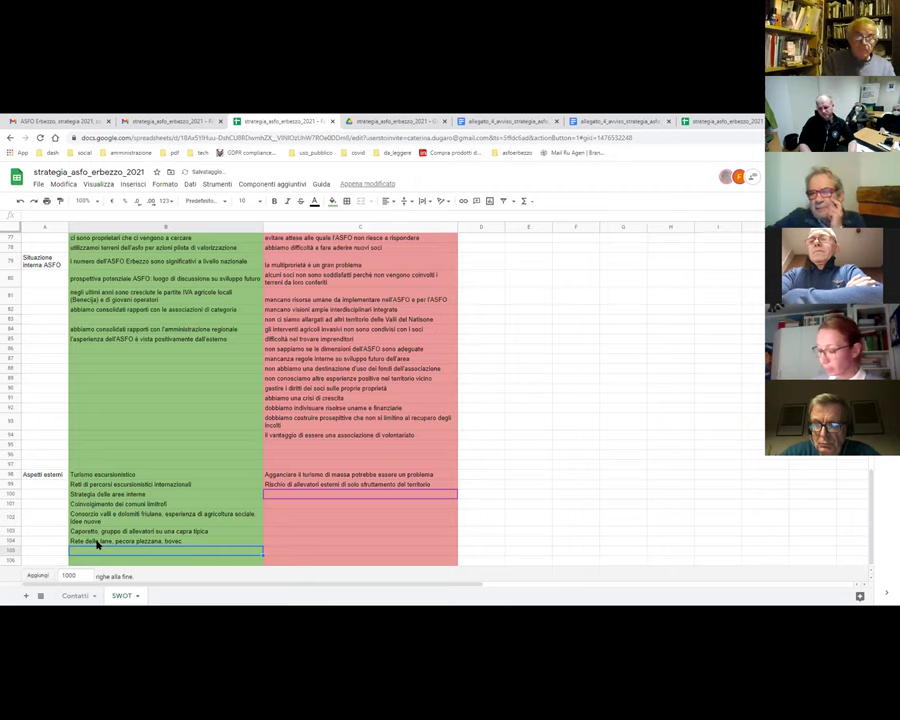
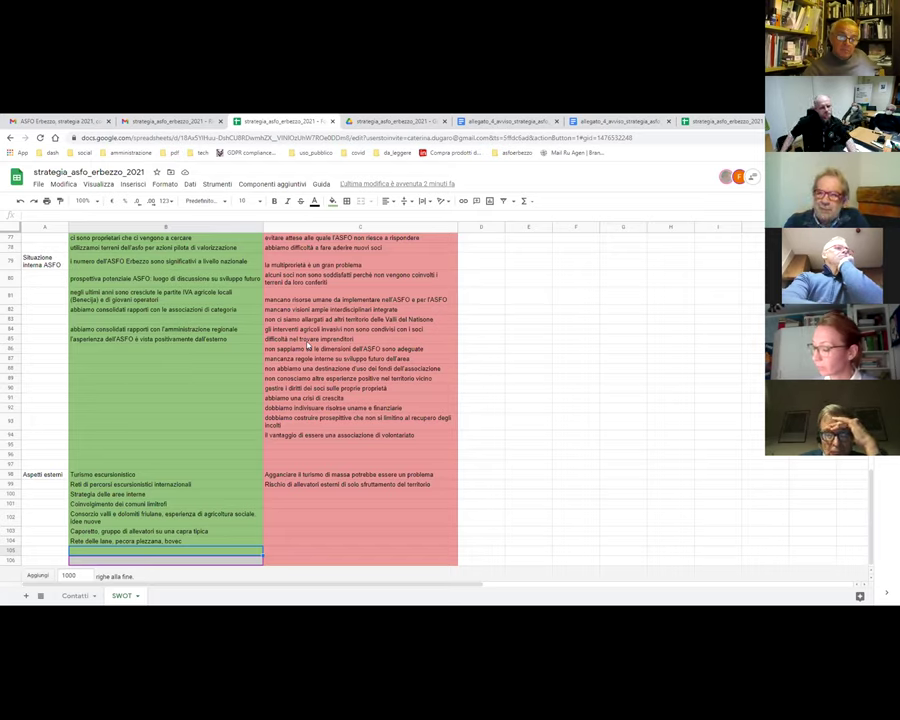
- Enter the threat 'l'asfo erbezzo paga lo scotto dello sperimentatore' in cell C100
click(280, 496)
text(l'asf)
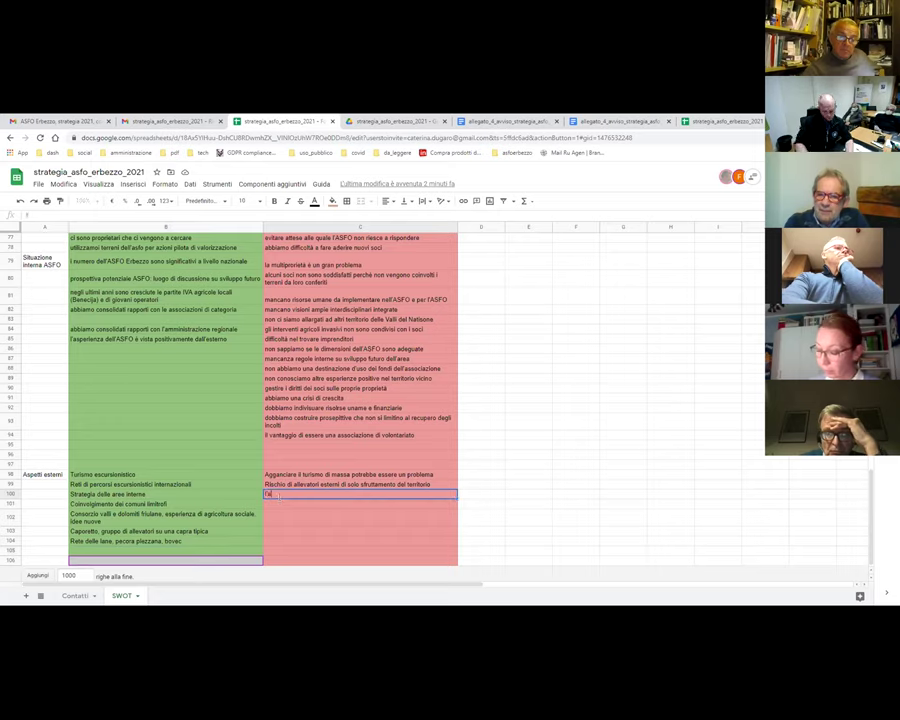
text(o erbezzo paga lo scotto)
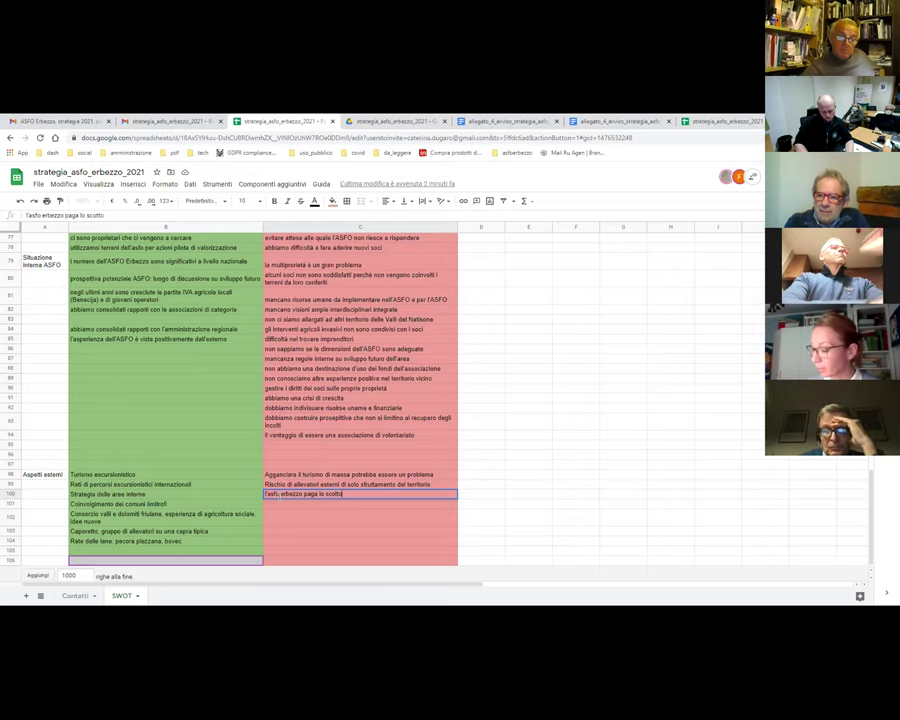
text( dello sperimentato)
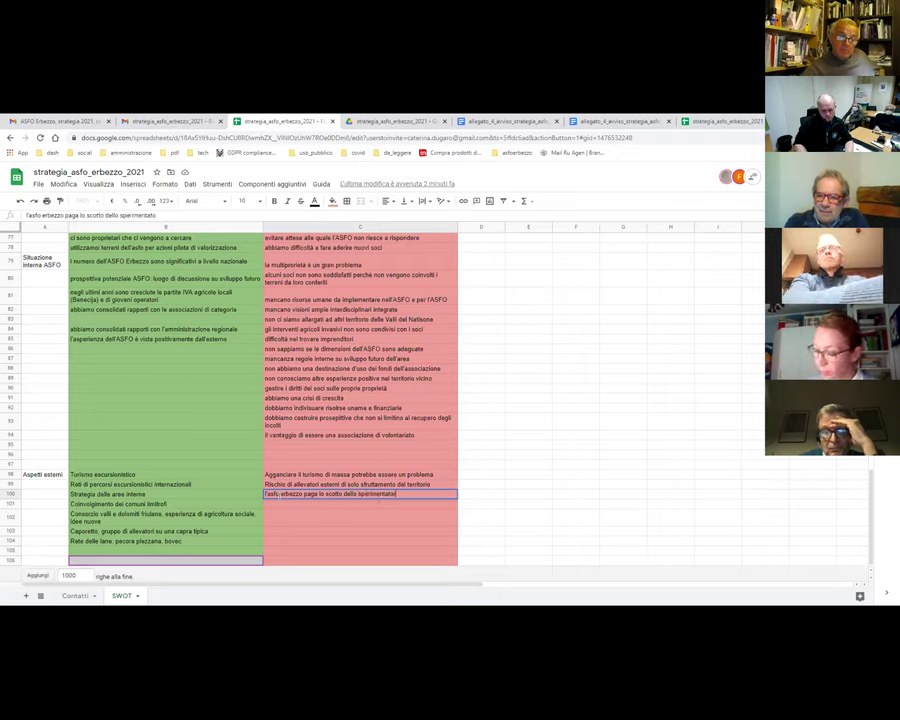
text(re)
key(Return)
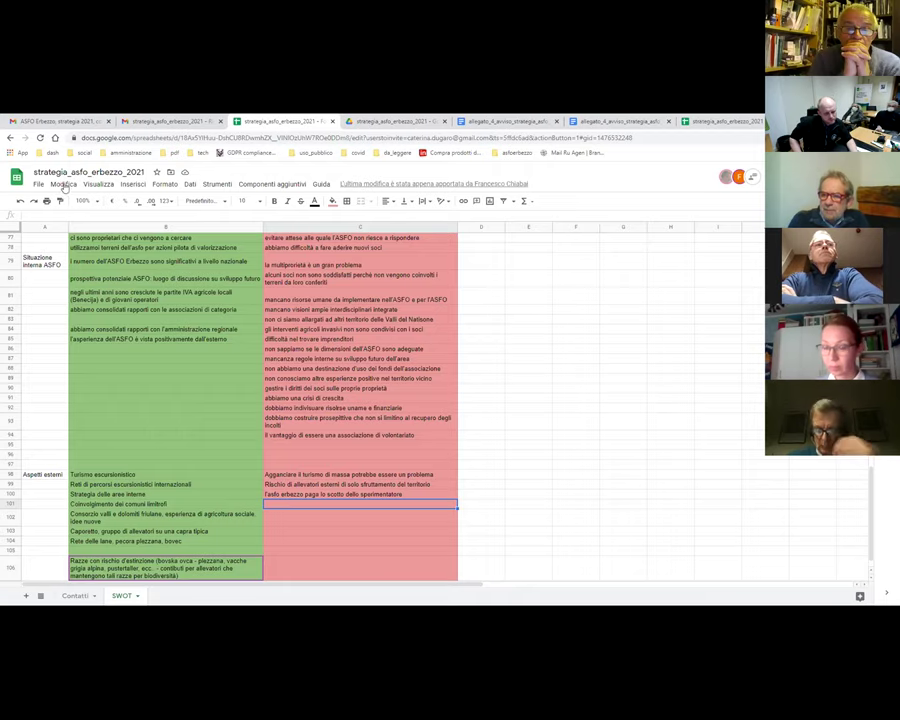
- Insert blank rows above row 106
scroll(150, 380, down, 2)
click(7, 548)
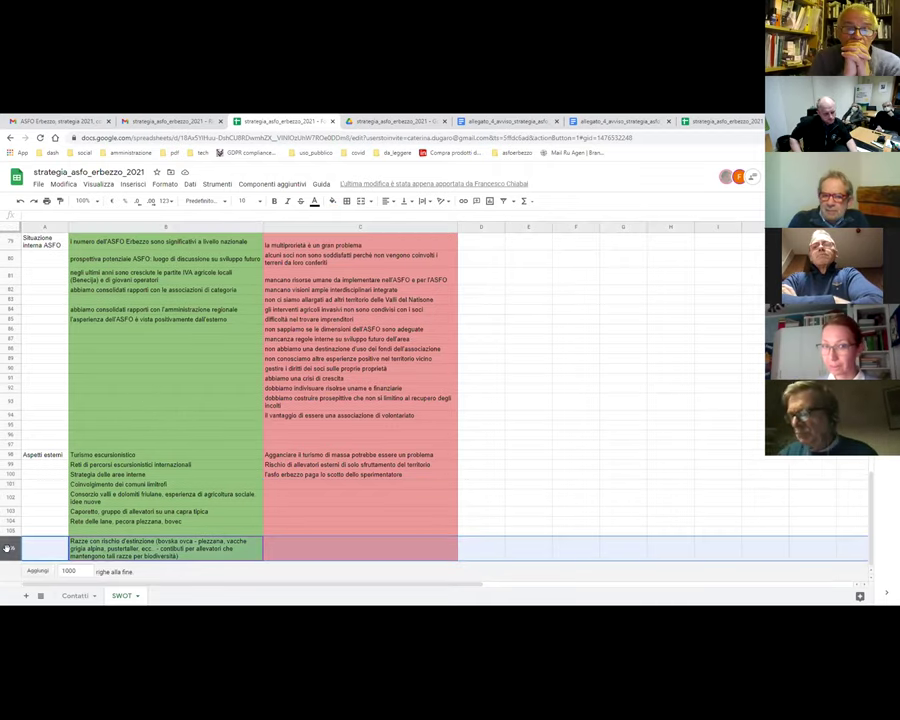
key(ctrl+alt+equal)
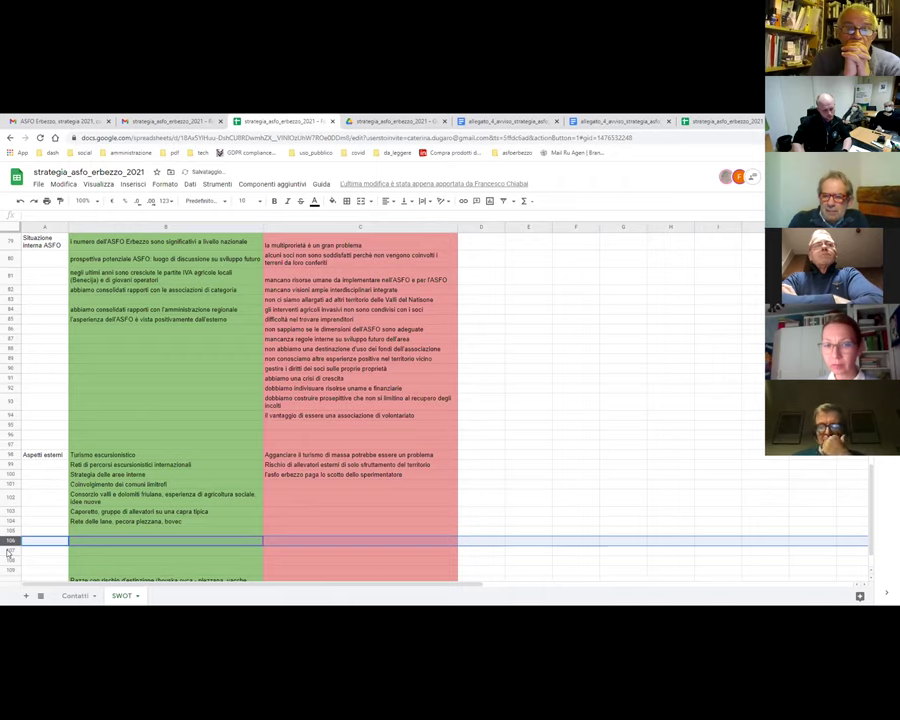
- Move the endangered-breeds entry from B111 up to B105, under Rete delle lane
scroll(91, 535, down, 2)
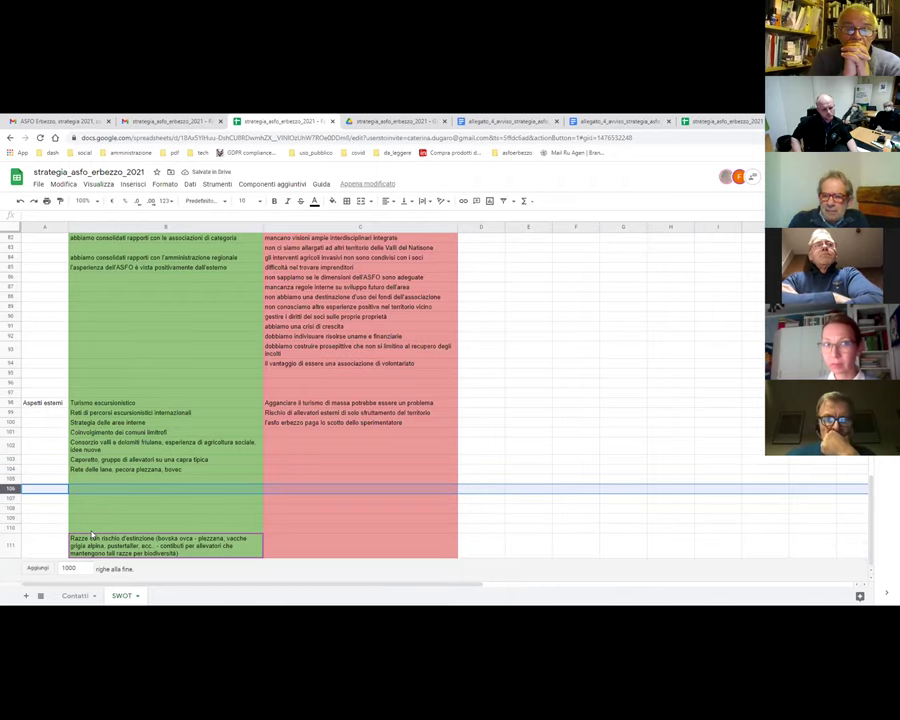
click(145, 545)
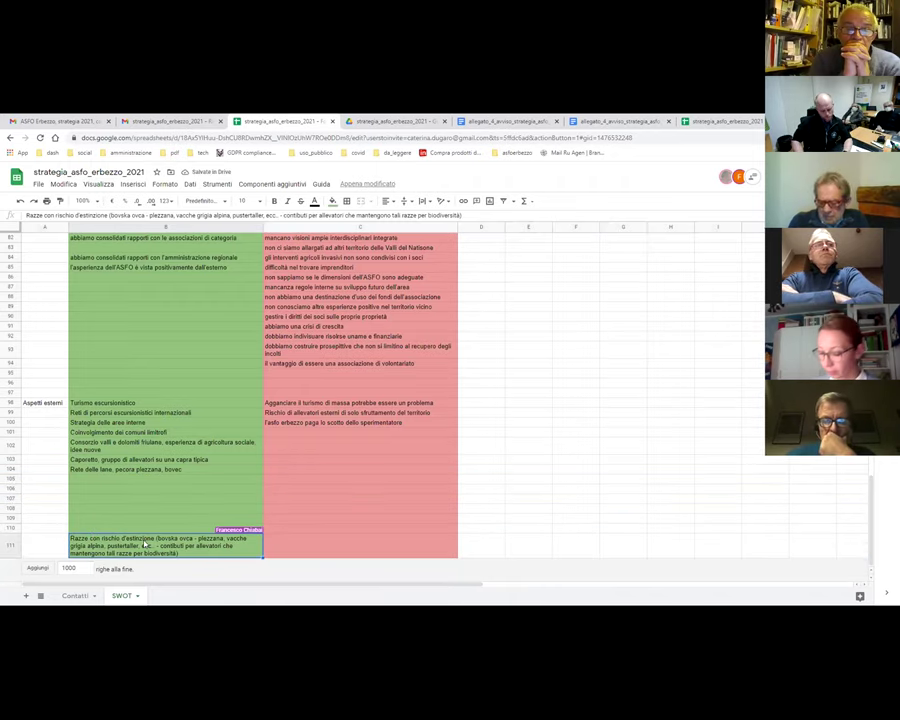
key(ctrl+x)
key(Up)
key(Up)
key(Up)
key(Up)
key(Up)
key(Up)
key(ctrl+v)
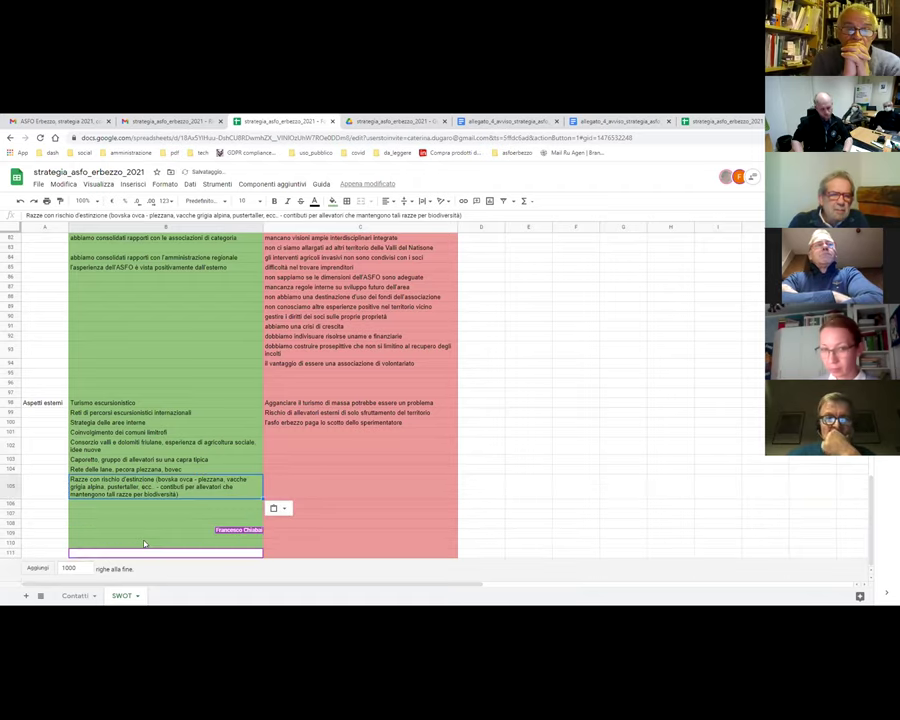
click(122, 504)
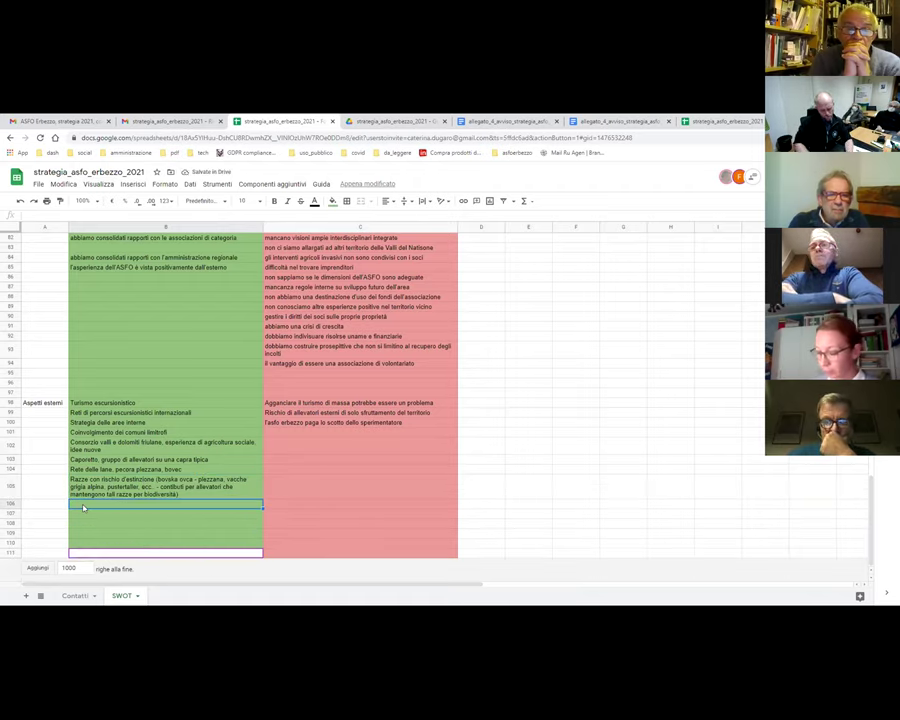
- Enter 'Terzo settore' in B106 and 'Rete della connettività ecologica, anche nella dimensione alpina' in B108
text(Terzo settore)
key(Return)
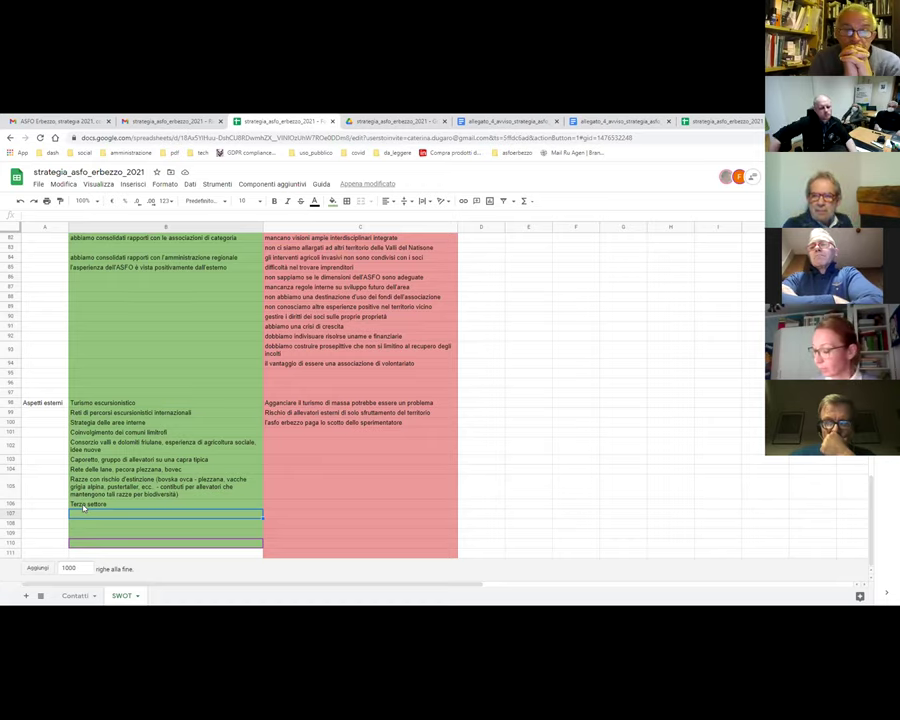
click(91, 524)
text(Rete d)
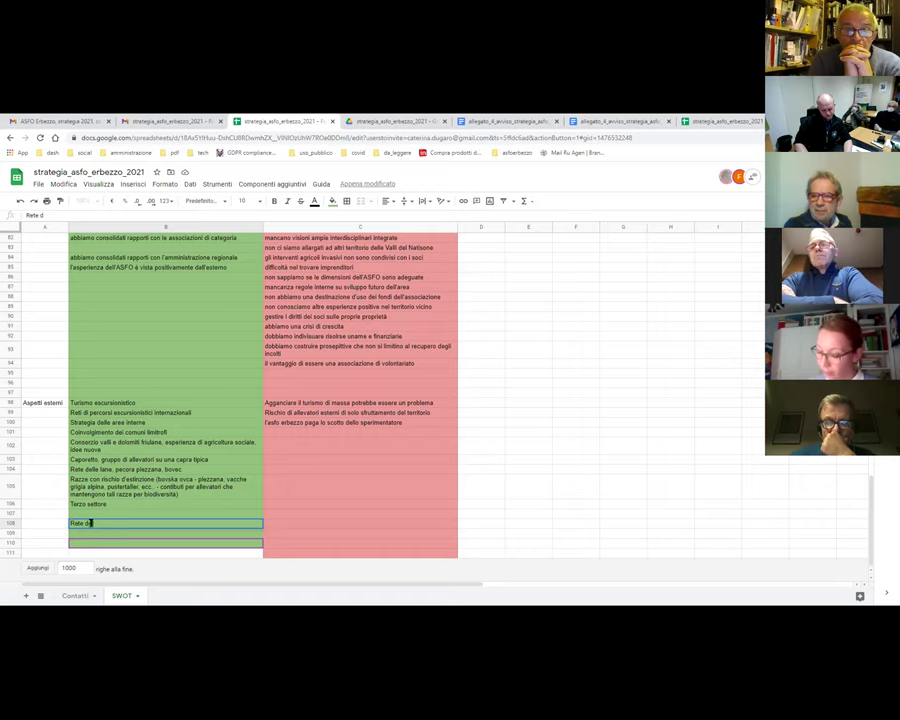
text(ella connettività ecologi)
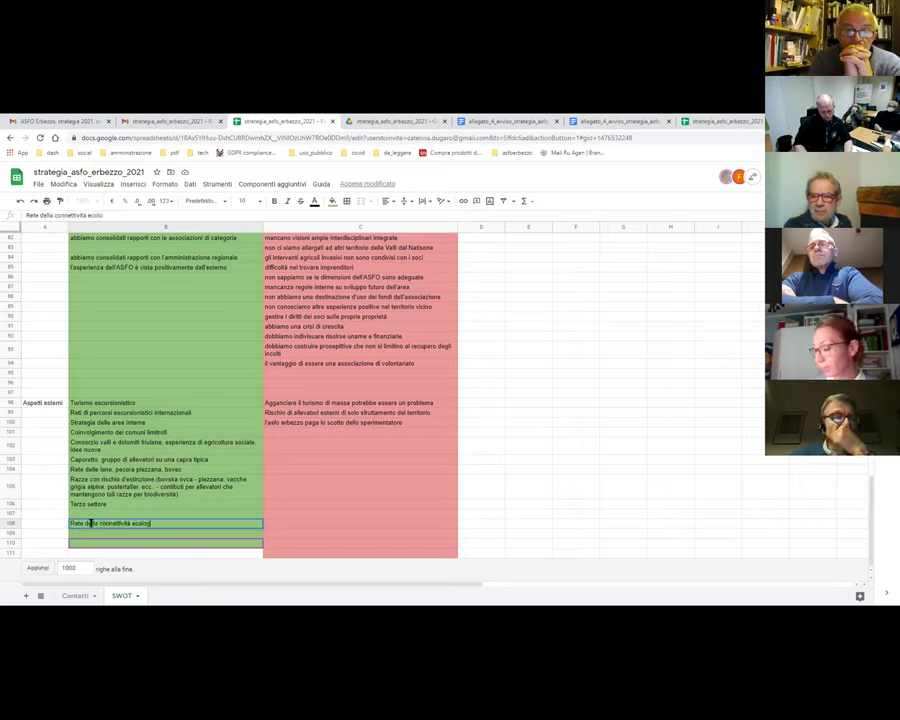
text(ca, a)
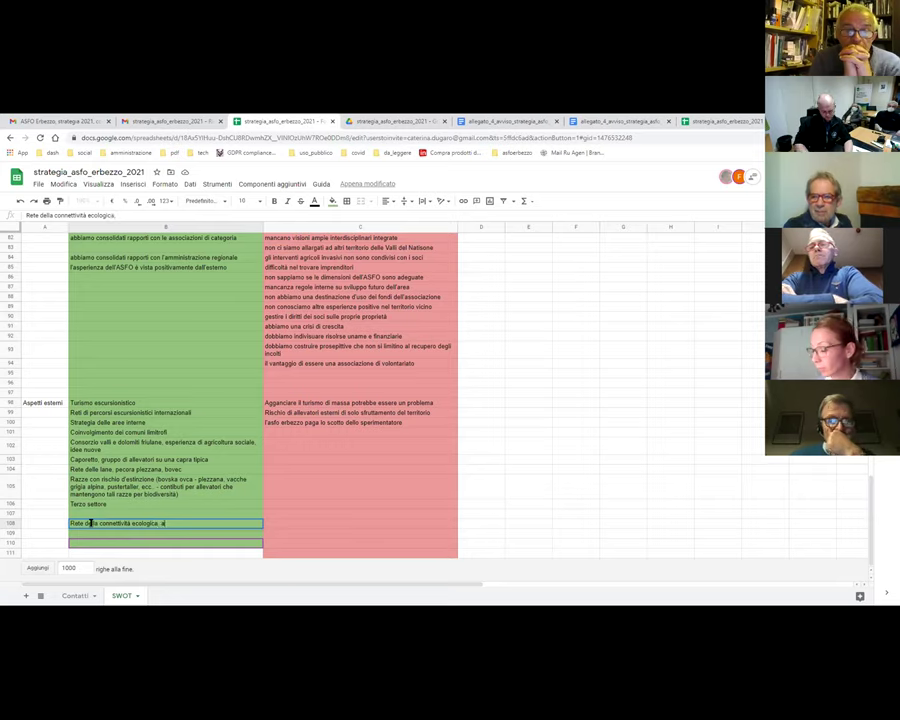
text(nche ne)
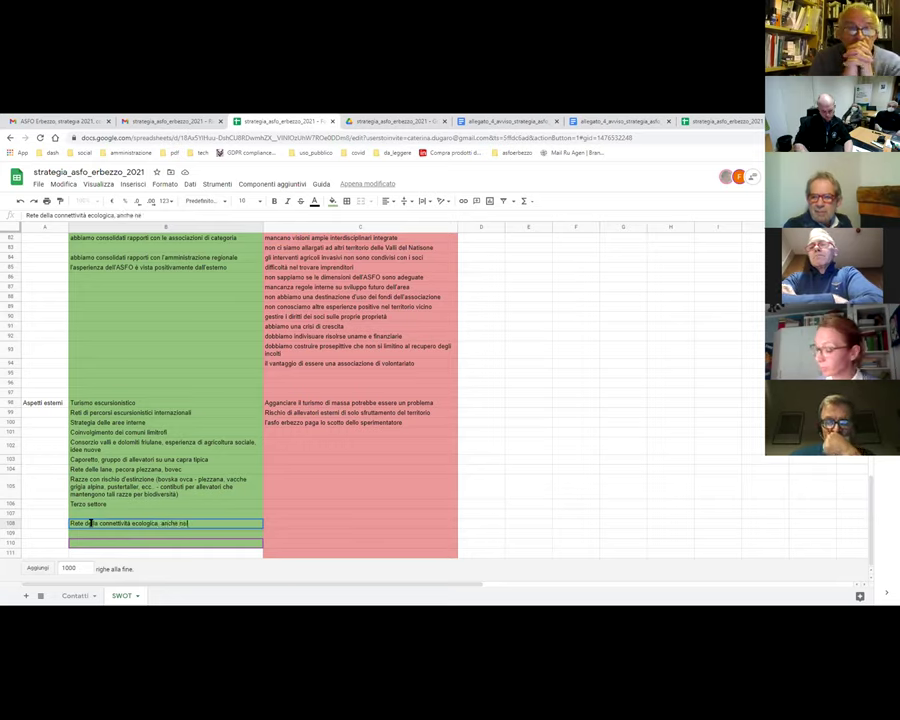
text(lla dim)
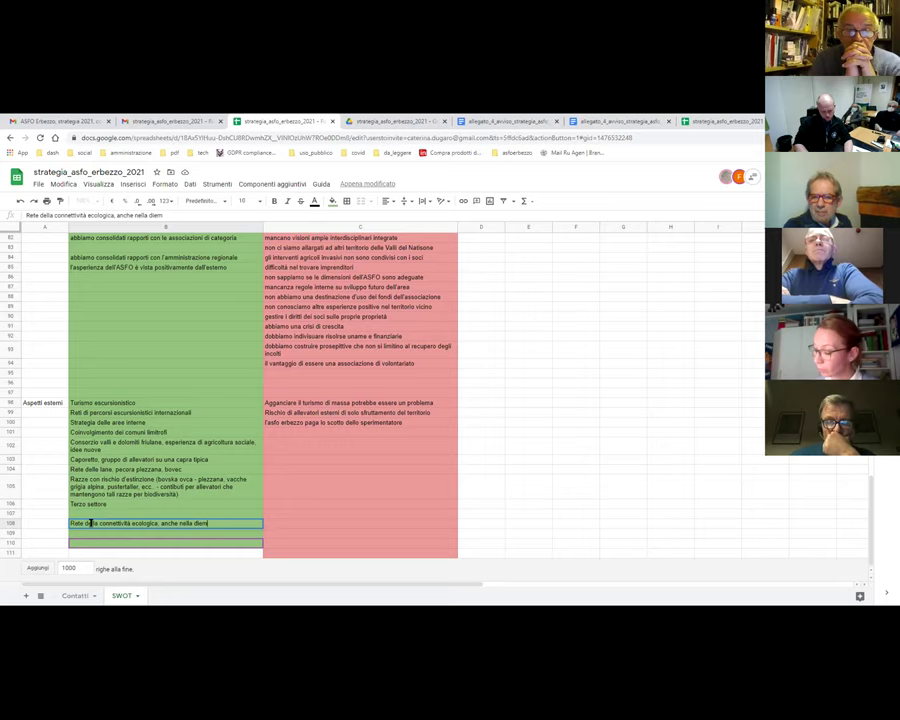
text(ensio)
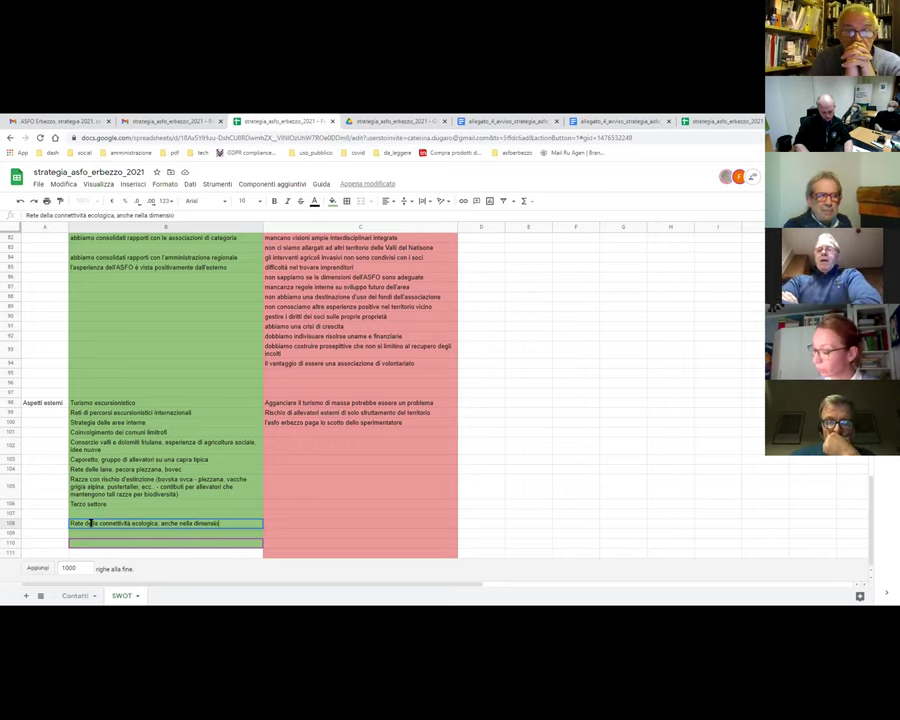
text(ne alpina)
key(Return)
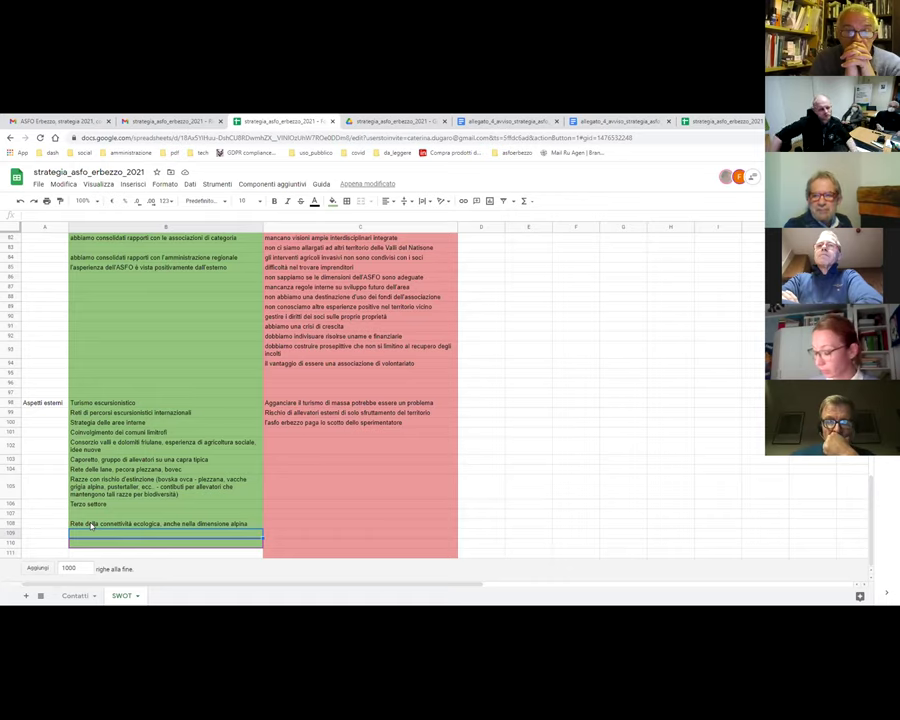
- Insert blank rows above row 108 and enter 'Rete del cambiamento climatico' in B108
click(8, 523)
key(ctrl+alt+=)
key(ctrl+alt+=)
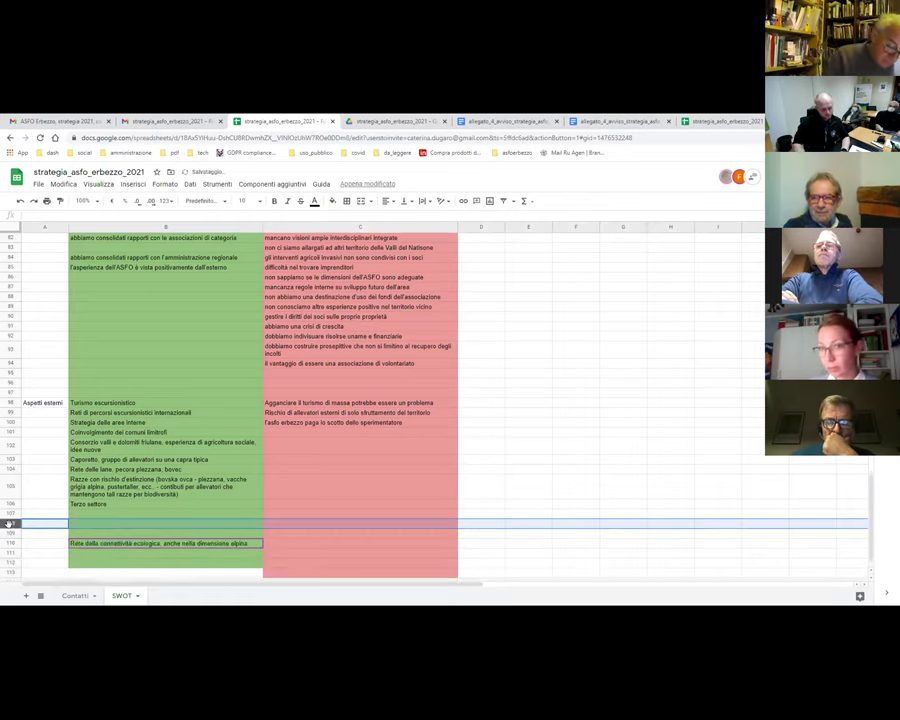
click(92, 524)
text(Rete del ca)
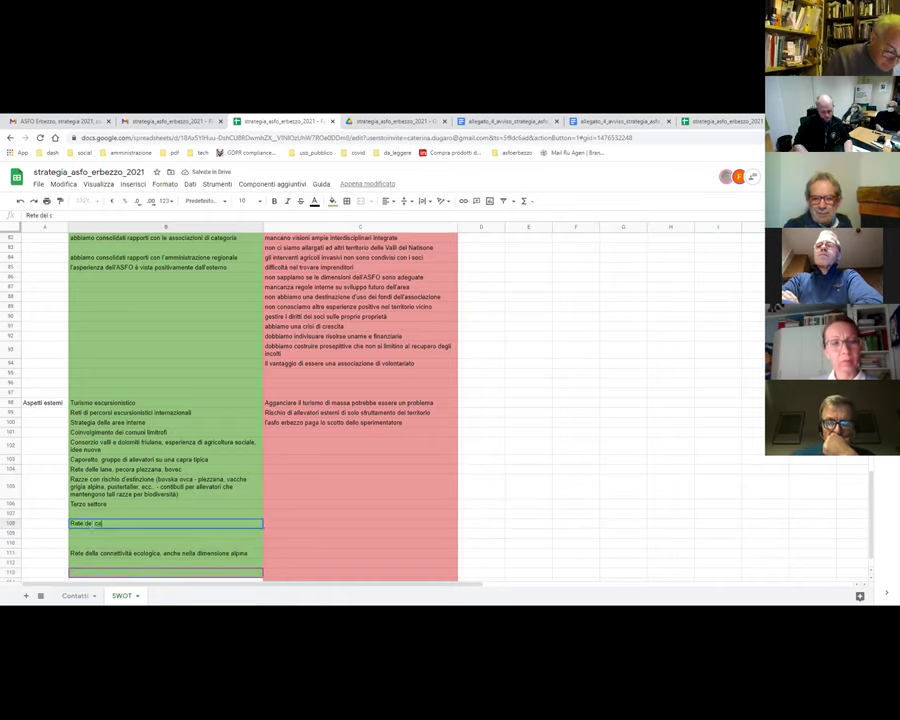
text(mbiamento climatico)
key(Return)
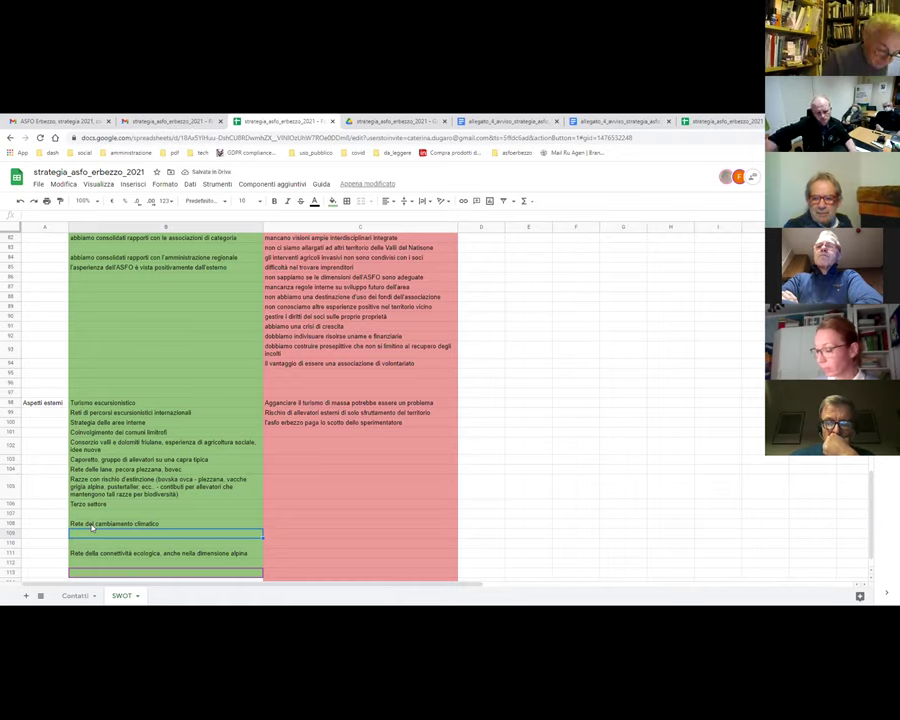
click(172, 524)
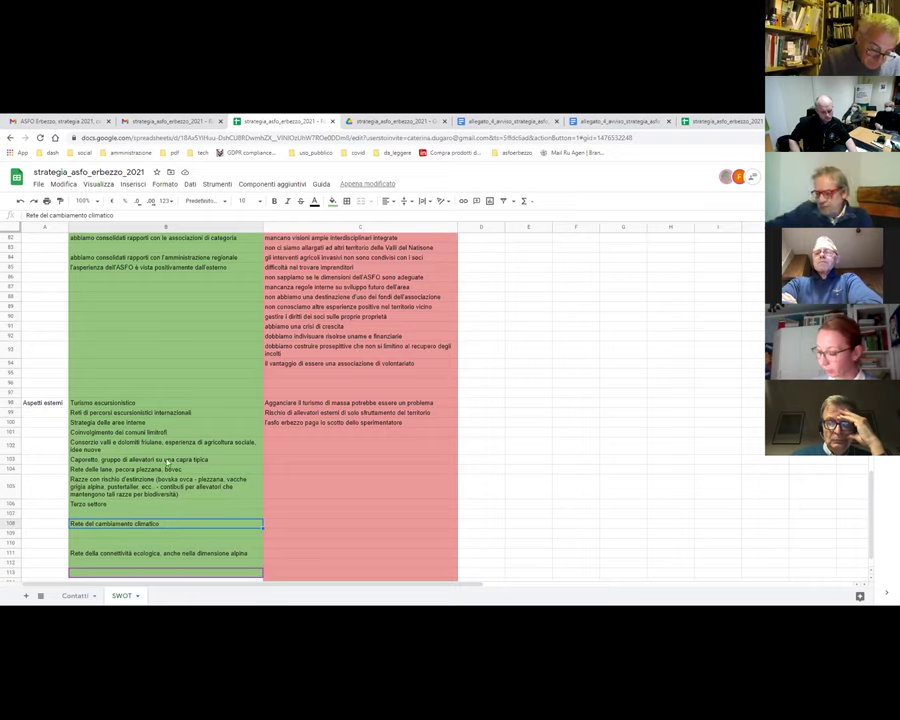
- Enter the opportunity 'Rete di salute e natura' in B109
click(89, 538)
text(Rete di salute e na)
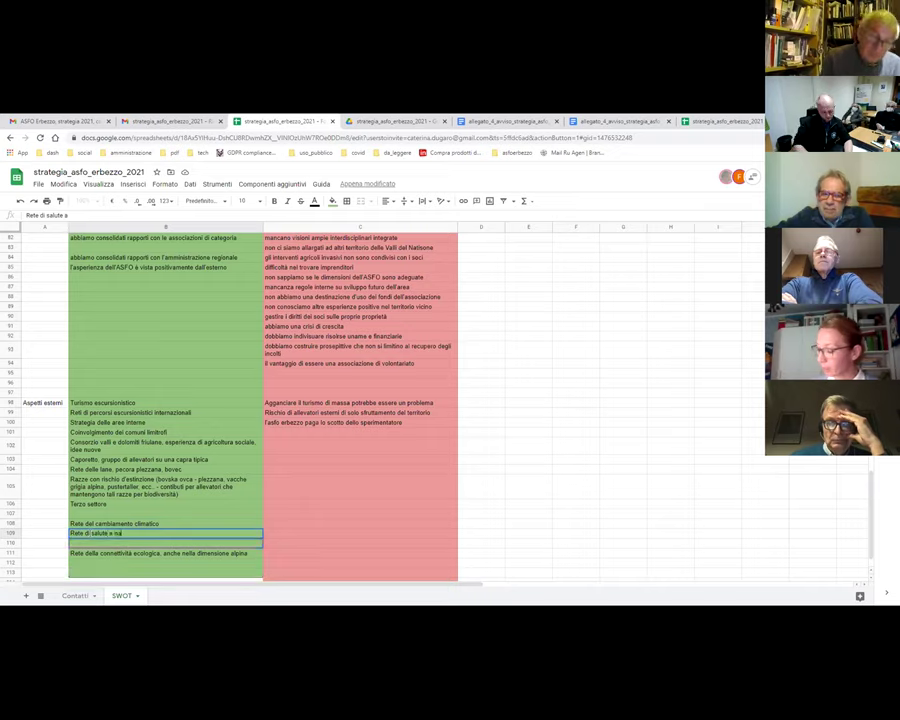
text(tura, ai residenti e non.)
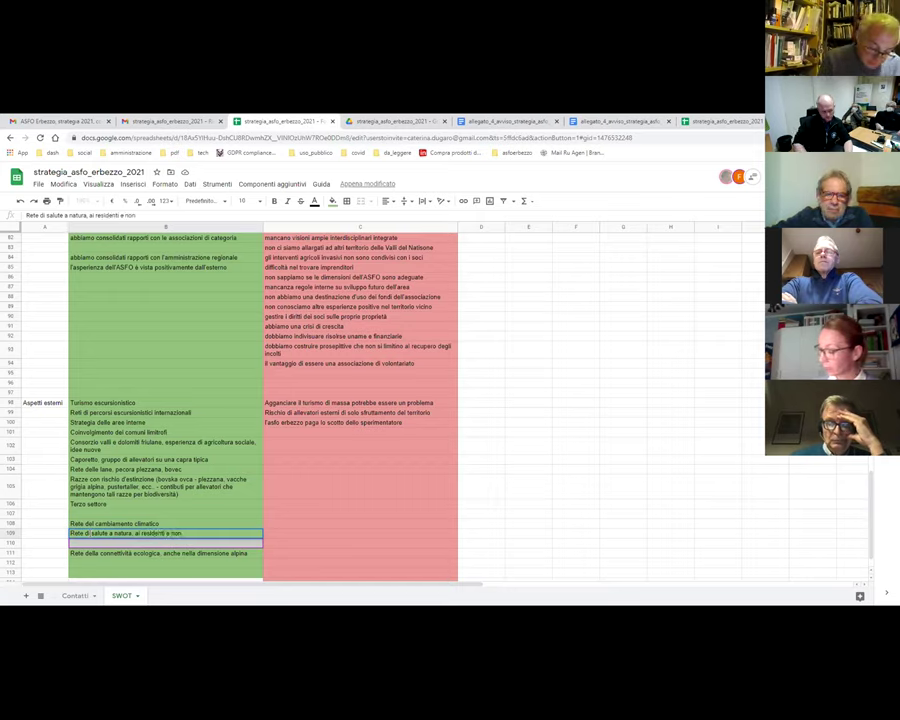
key(Return)
click(89, 536)
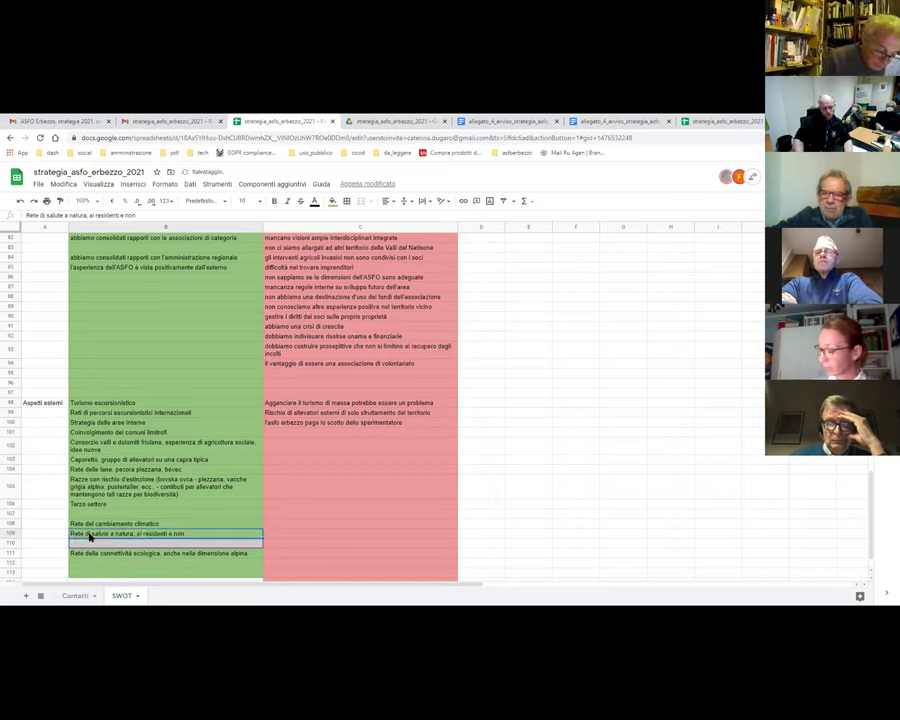
key(Down)
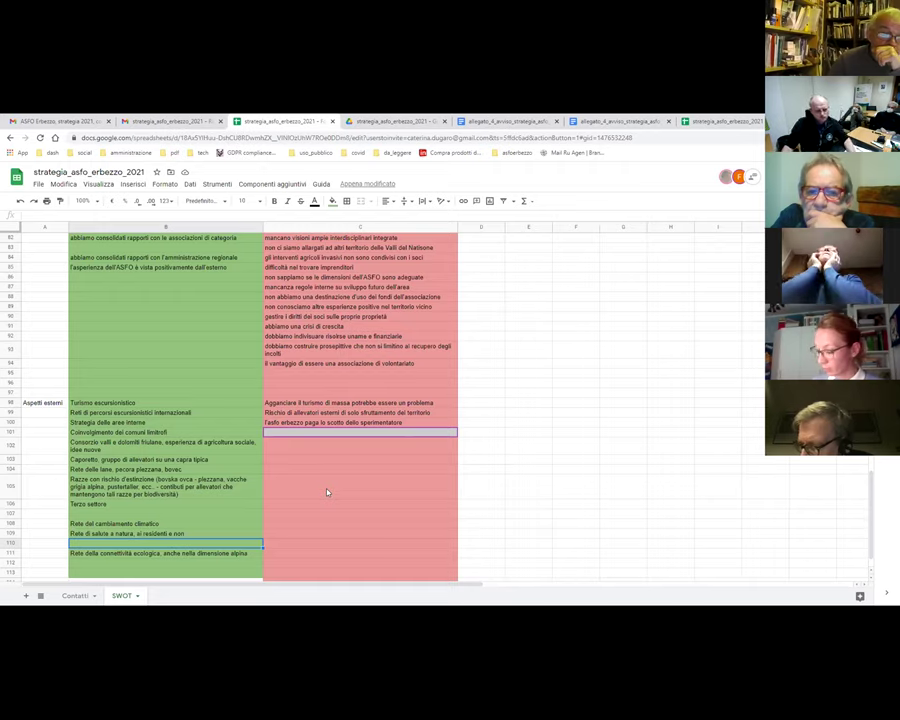
- Enter the threat 'abbiamo i paesi disordinati ed abbandonati' in cell C102
click(282, 449)
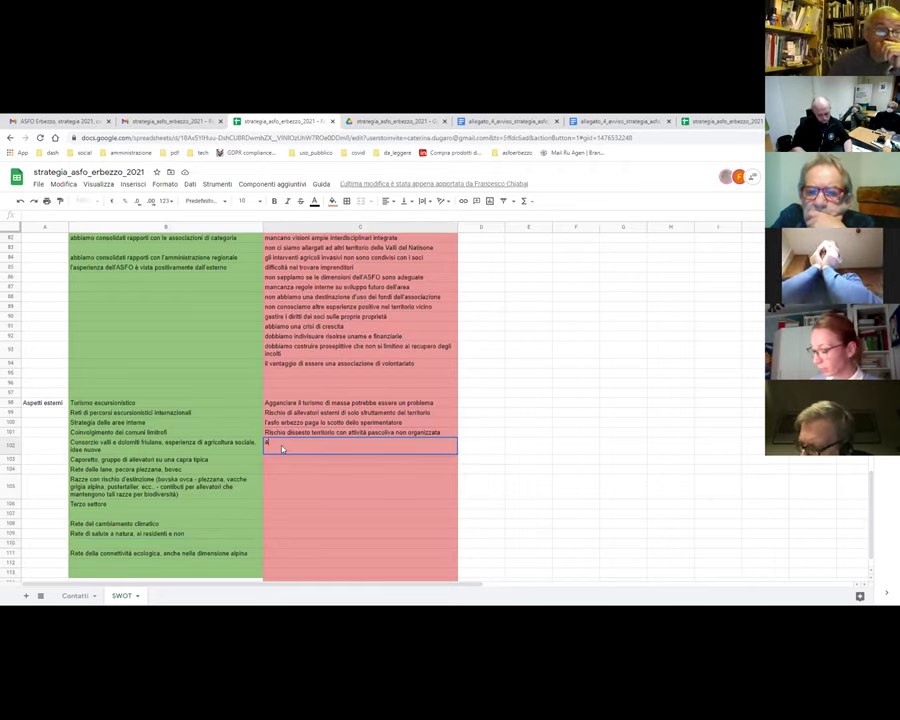
text(abbiamo i paesi)
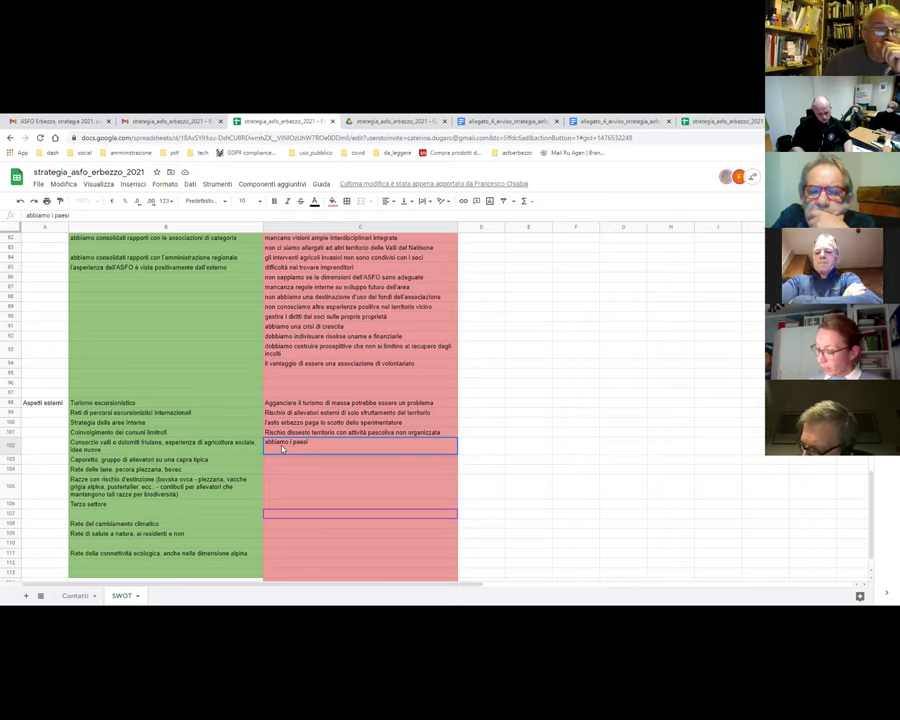
text(disor)
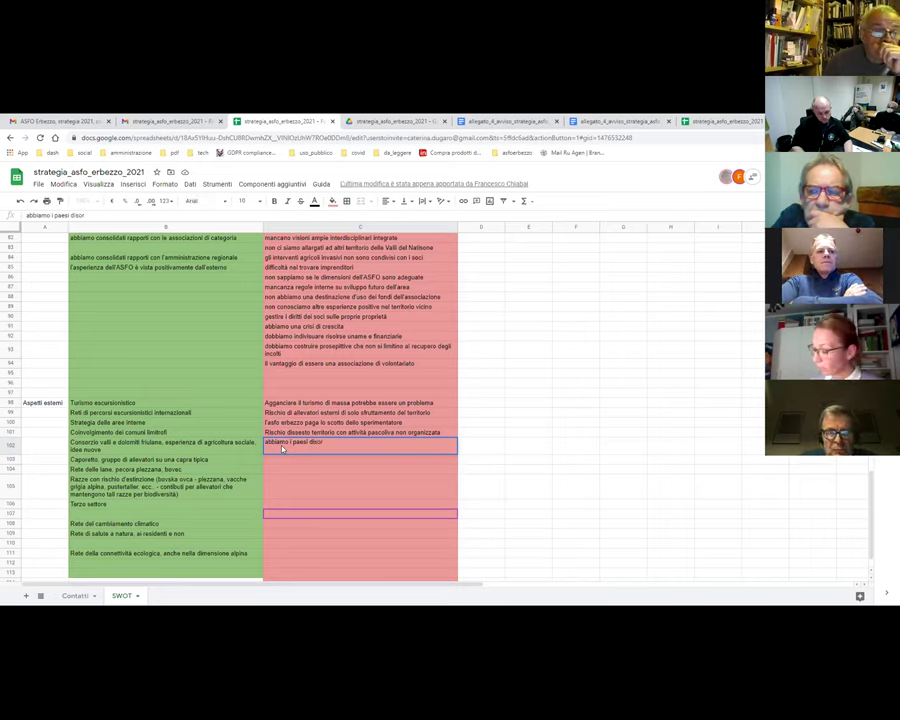
text(dinati )
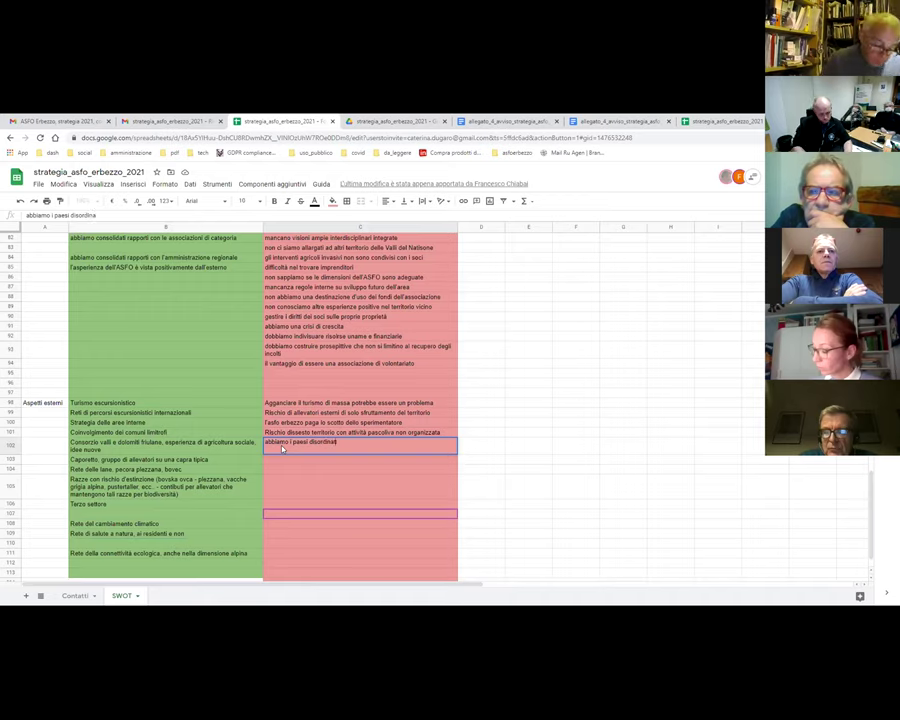
text(ed ab)
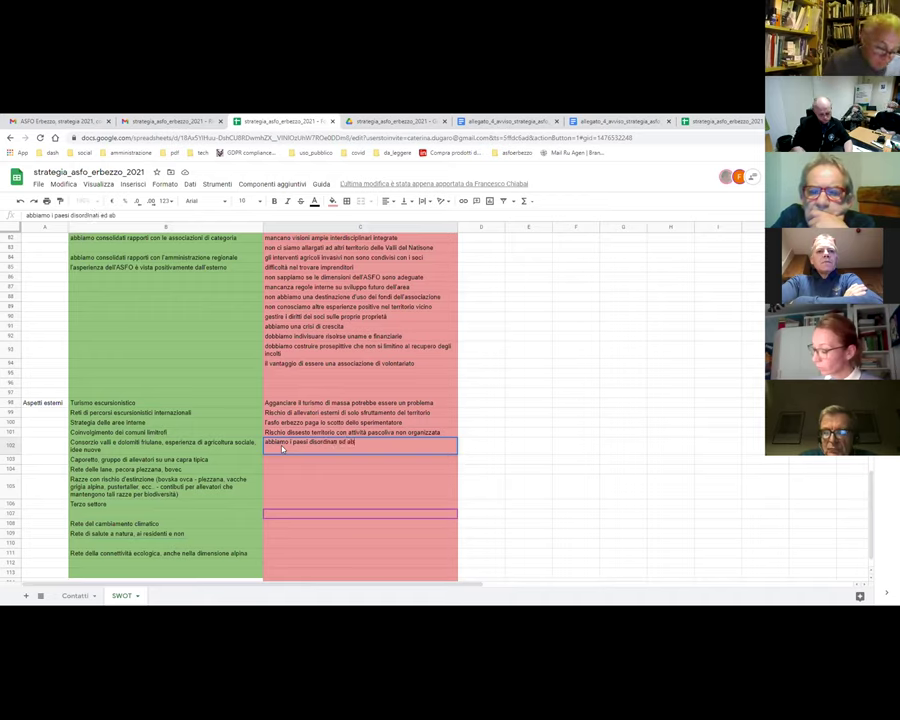
text(bandonati)
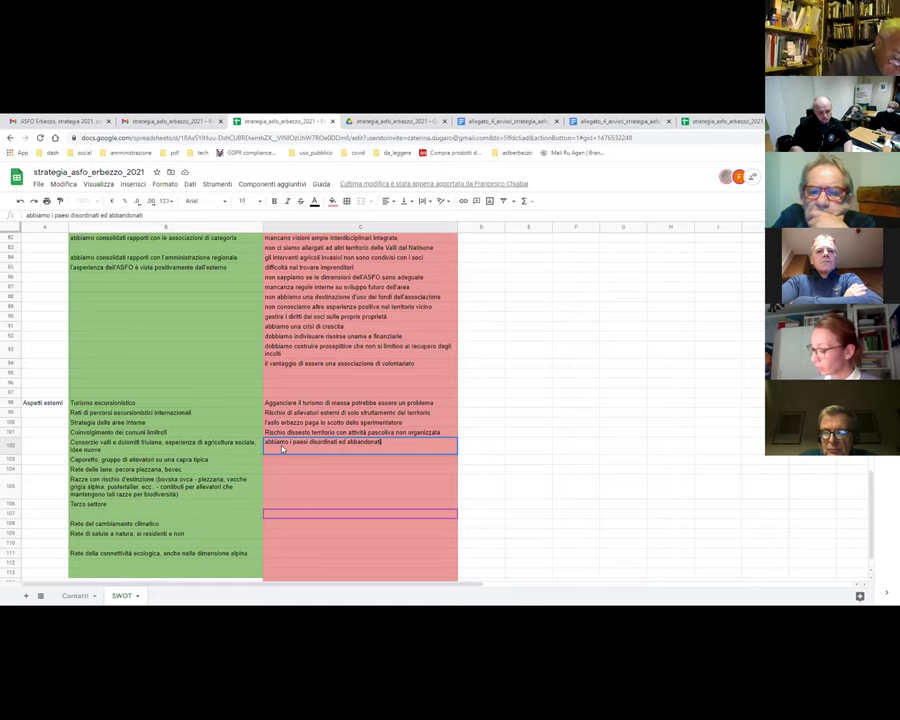
key(Return)
click(295, 452)
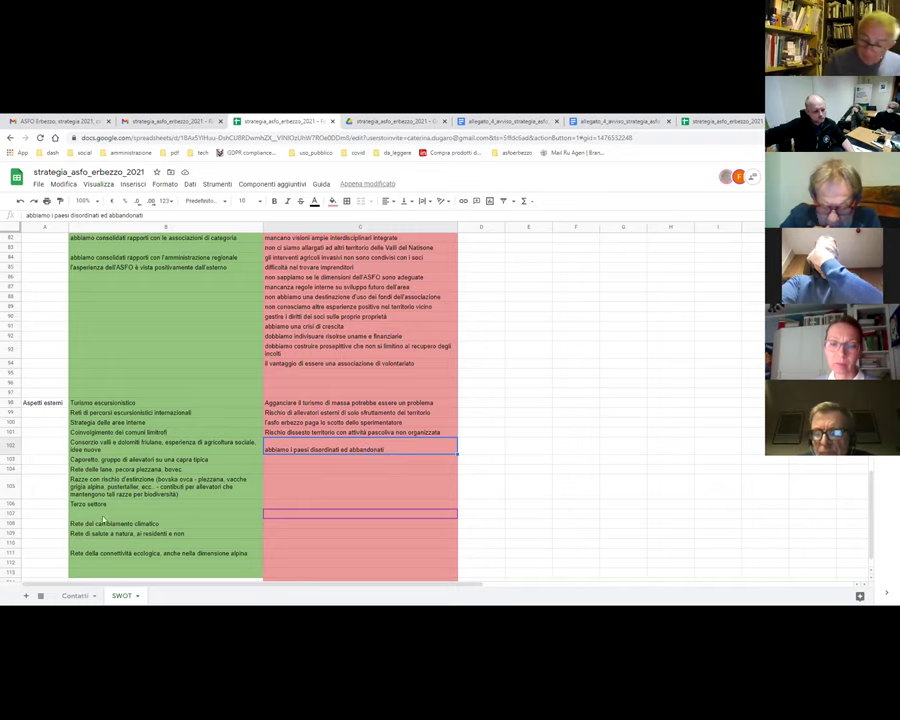
- Shift the climate and health network entries from B108:B109 up one row to B107:B108
drag(93, 523, 115, 540)
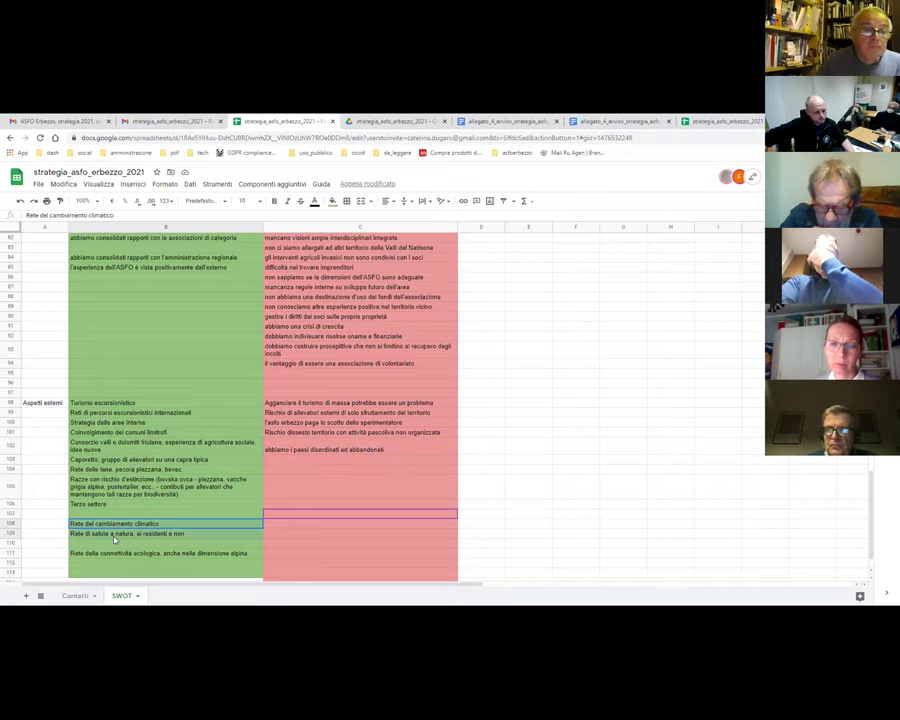
key(ctrl+c)
key(Up)
key(ctrl+v)
key(Down)
key(Down)
key(Delete)
key(Down)
key(Down)
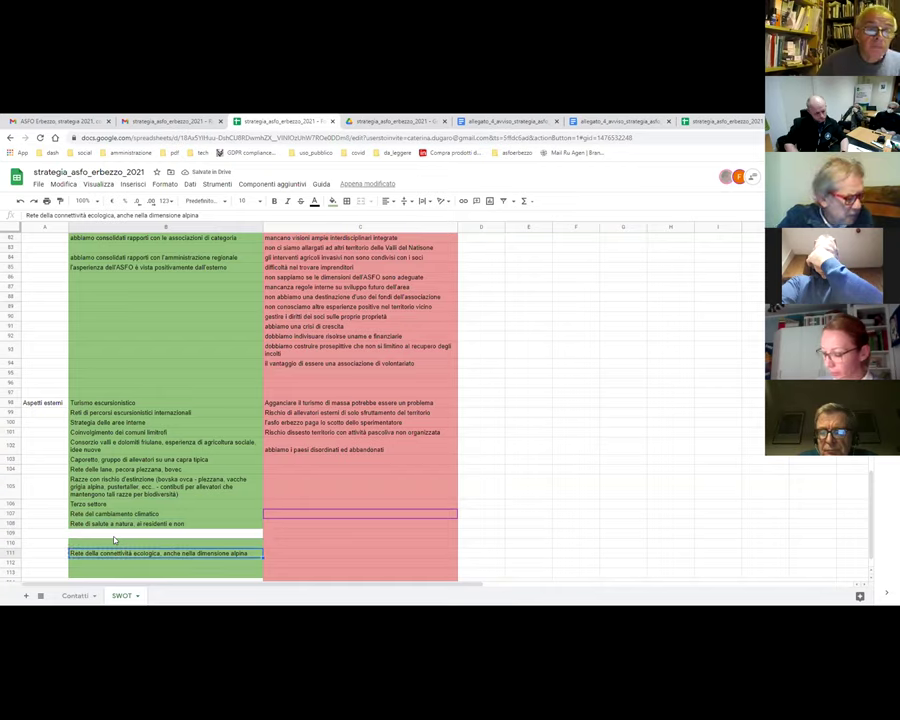
- Move the ecological connectivity entry into B109 and clear its old cell
key(ctrl+c)
key(Up)
key(Up)
key(ctrl+v)
key(Down)
key(Down)
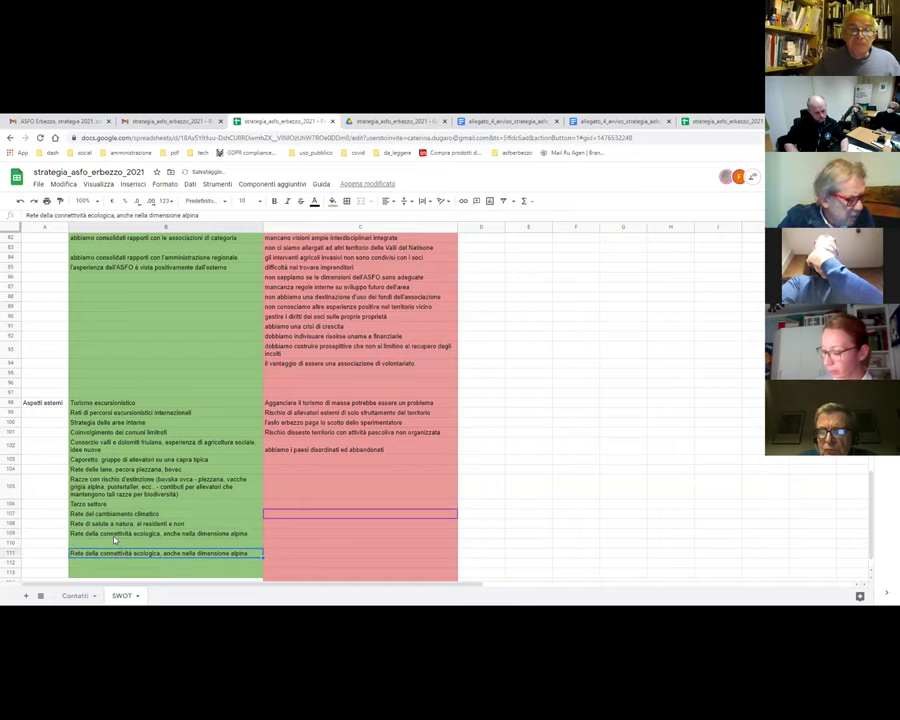
key(Delete)
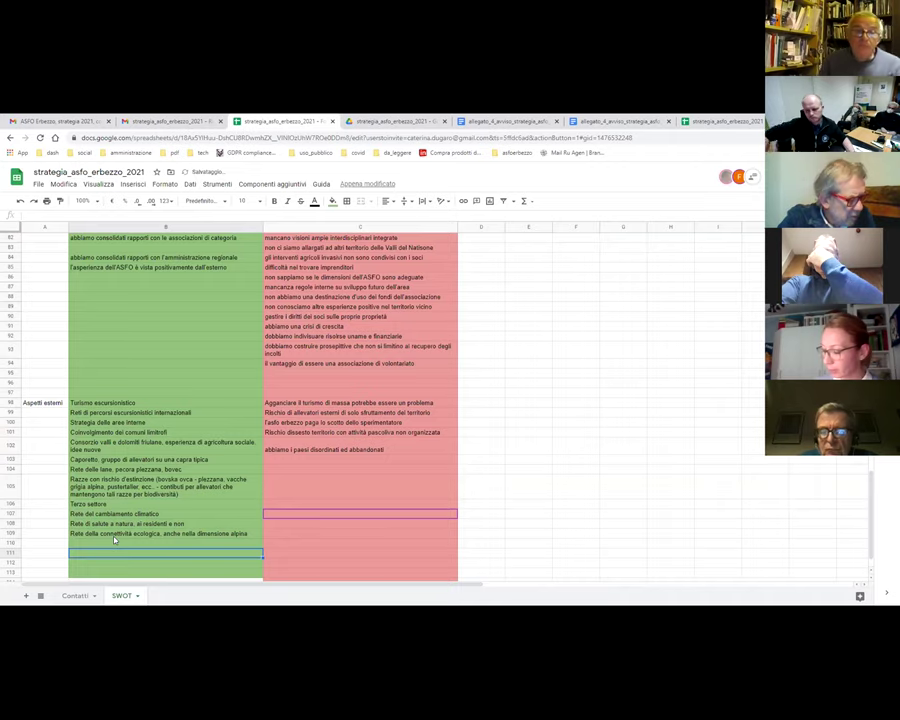
click(312, 443)
click(302, 404)
key(Down)
key(Down)
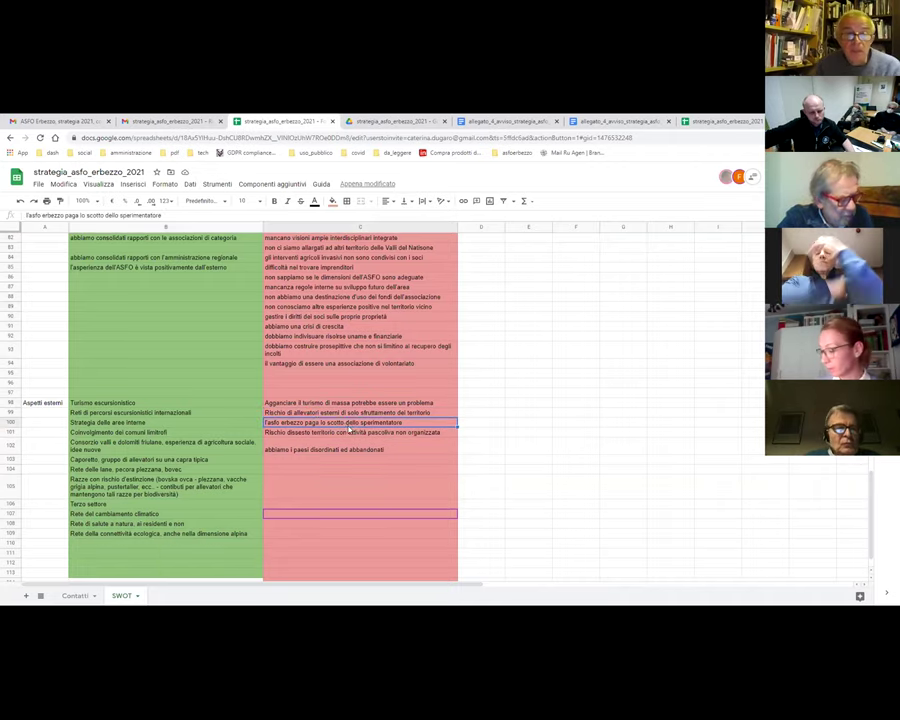
click(362, 432)
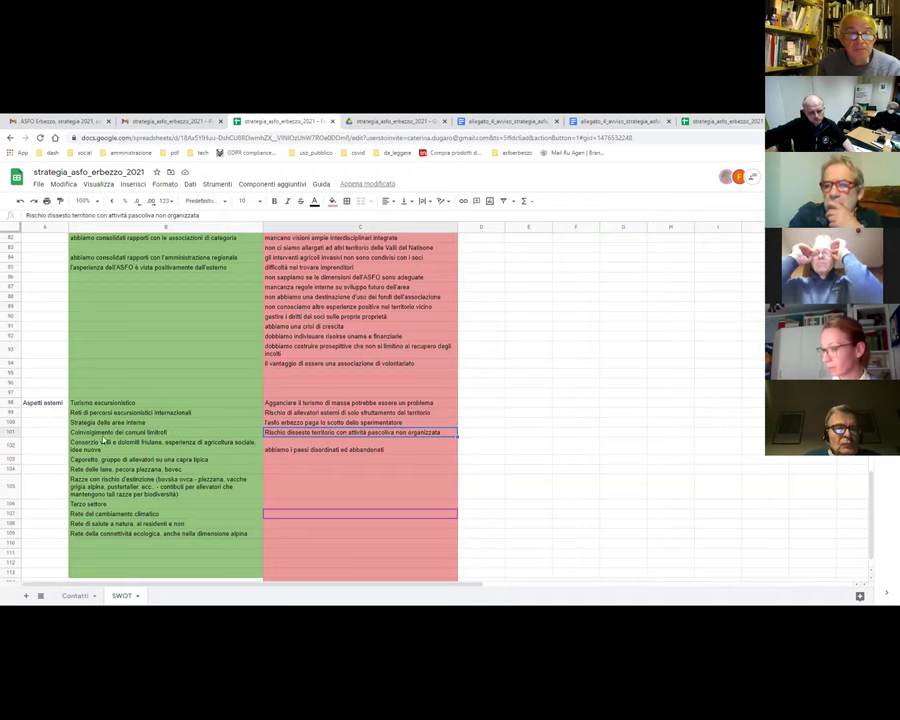
click(306, 450)
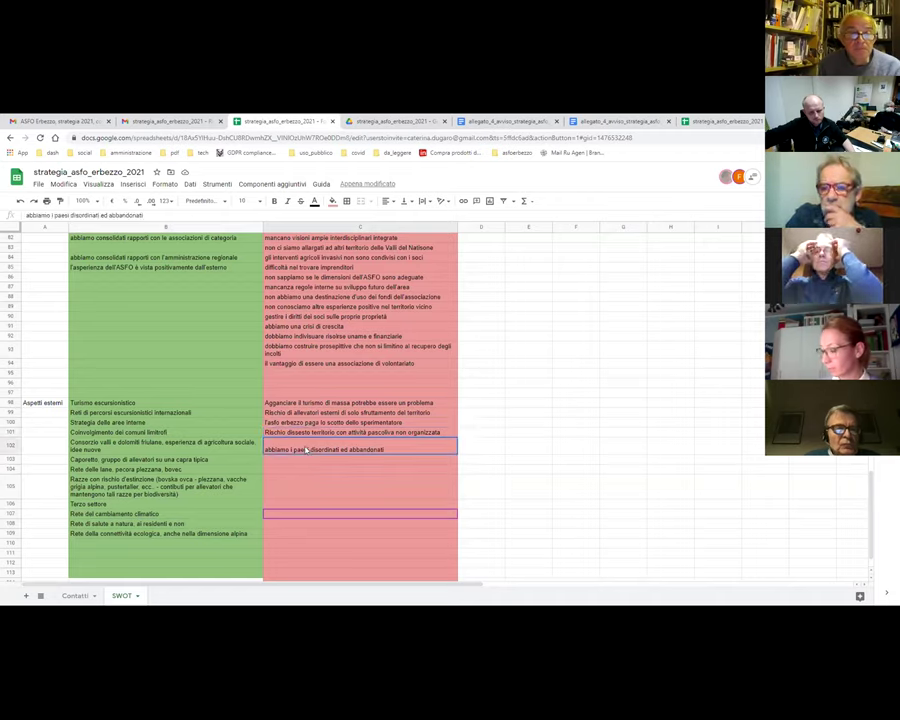
click(320, 460)
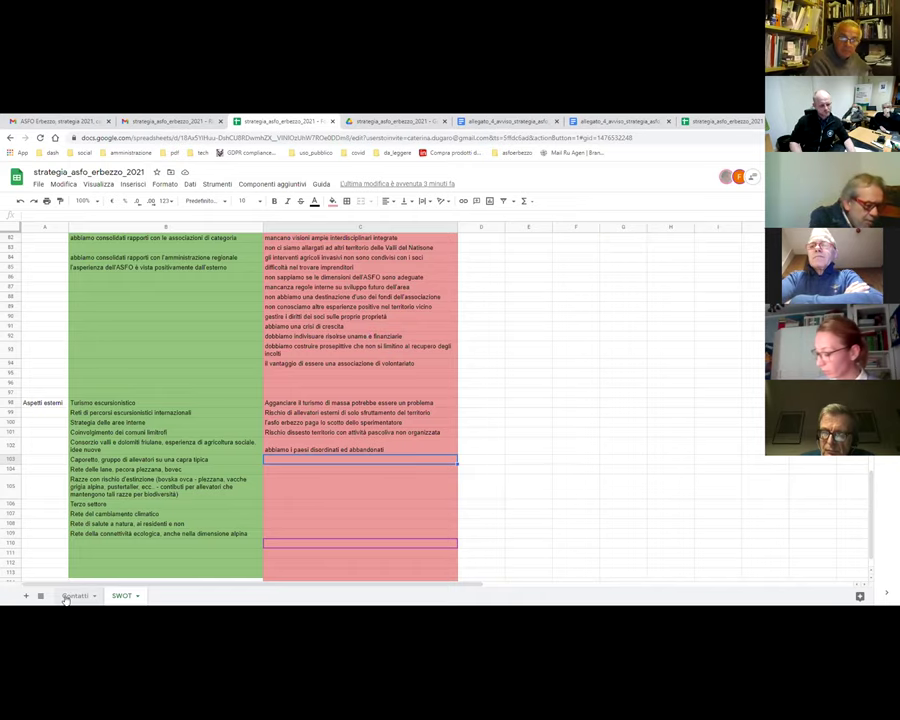
- Put 1 in Contatti cell I14 for 12/01 attendance, then return to SWOT
click(72, 596)
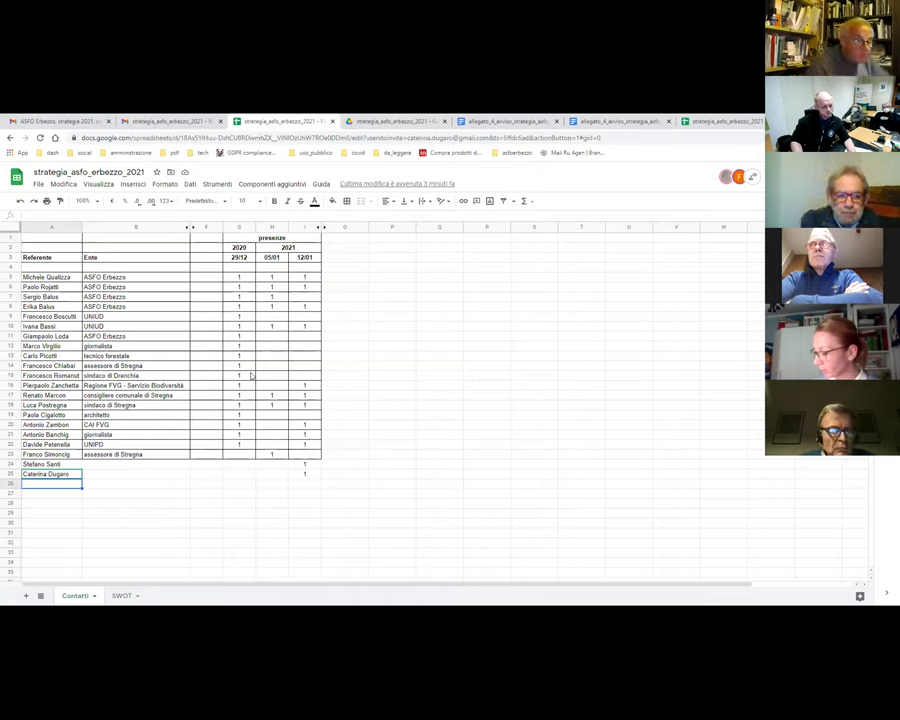
click(303, 368)
text(1)
key(Return)
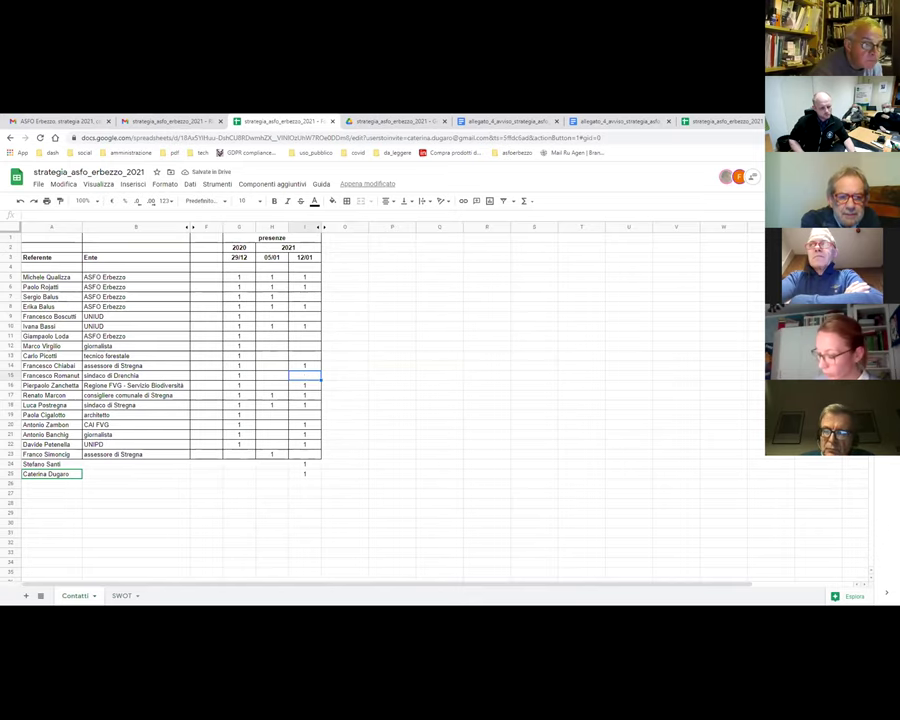
click(121, 595)
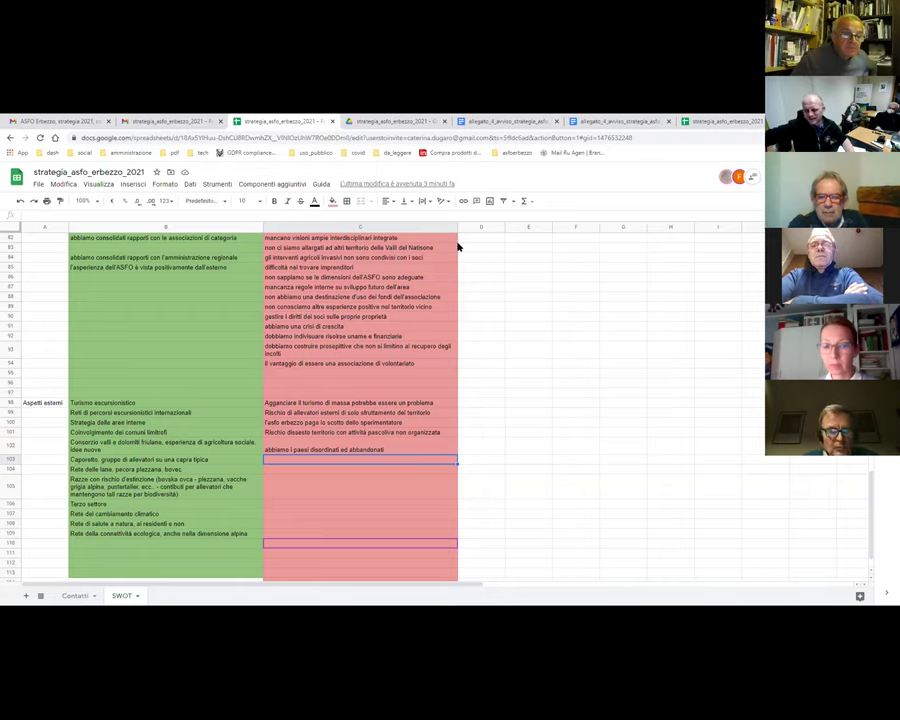
- Discard a stray C104 entry and enter 'rete delle associazioni fondiarie italiane' in B110
click(280, 470)
text(retr)
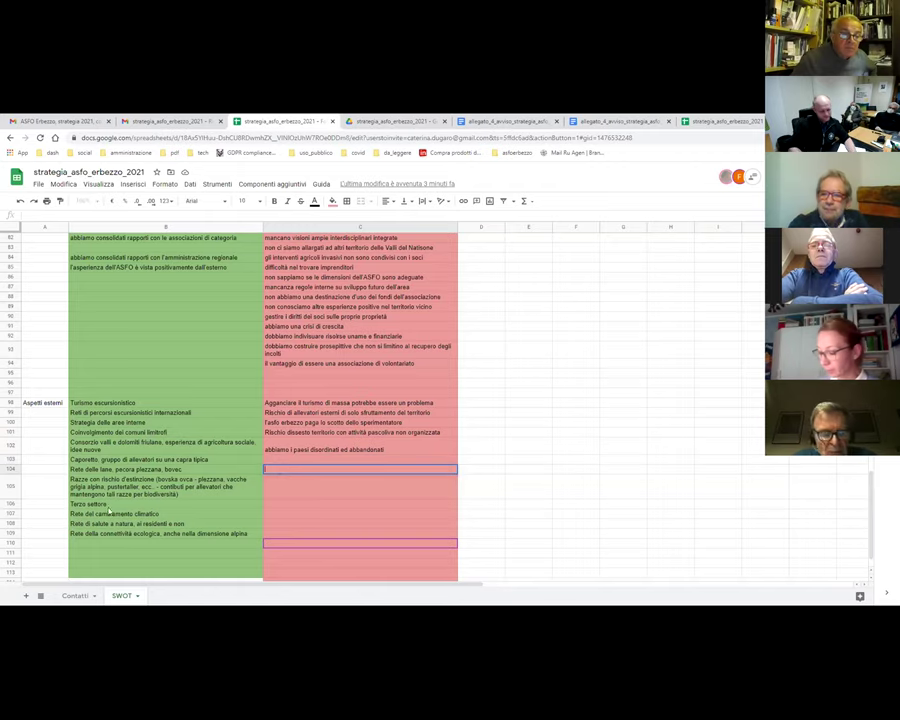
key(Escape)
click(80, 545)
text(rete)
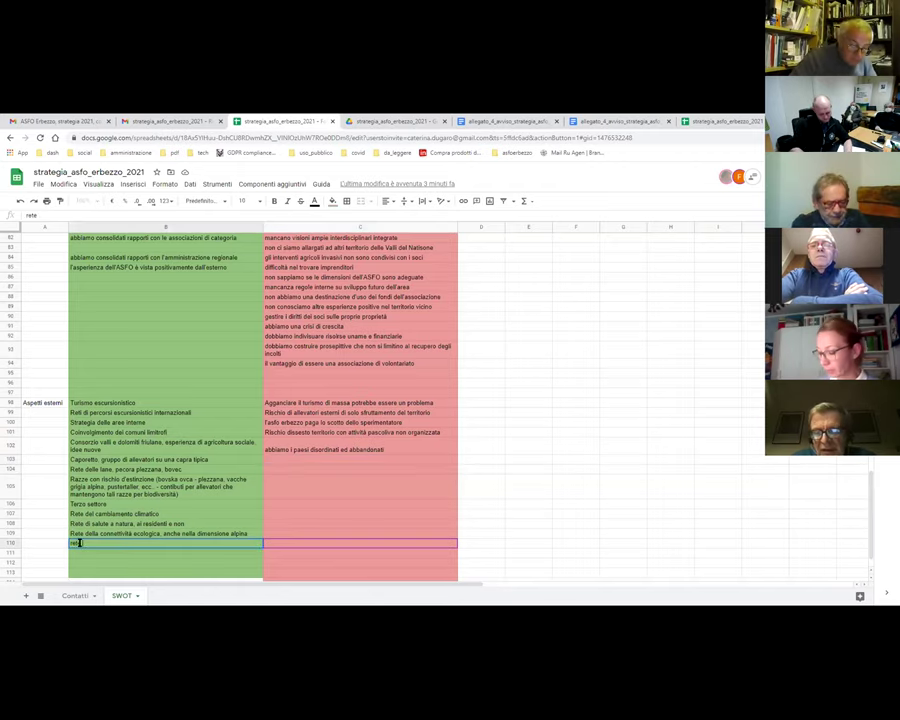
text( delle associazi)
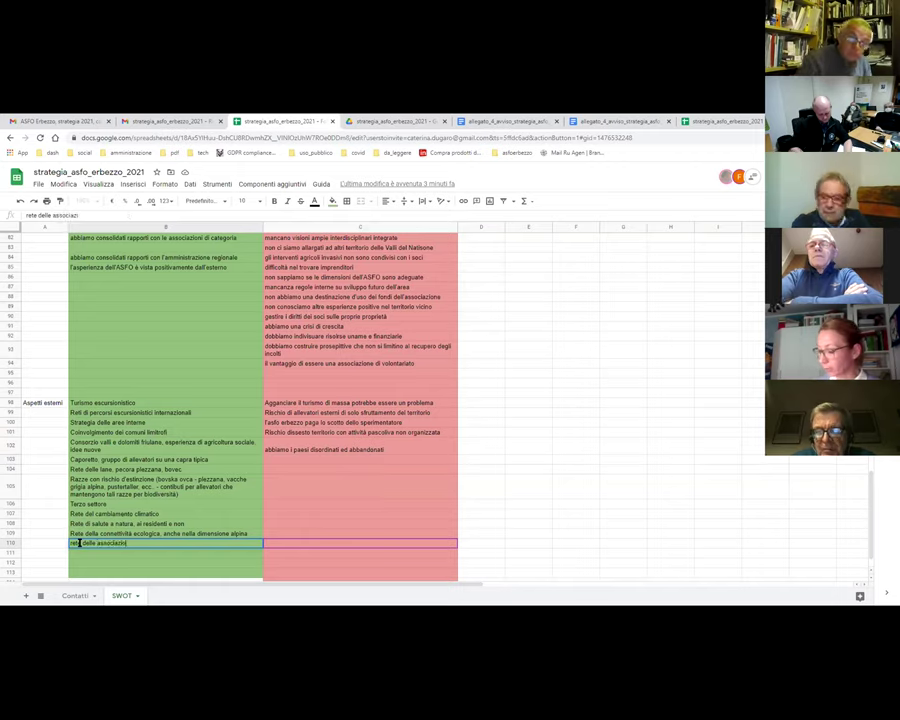
text(oni fondiarie)
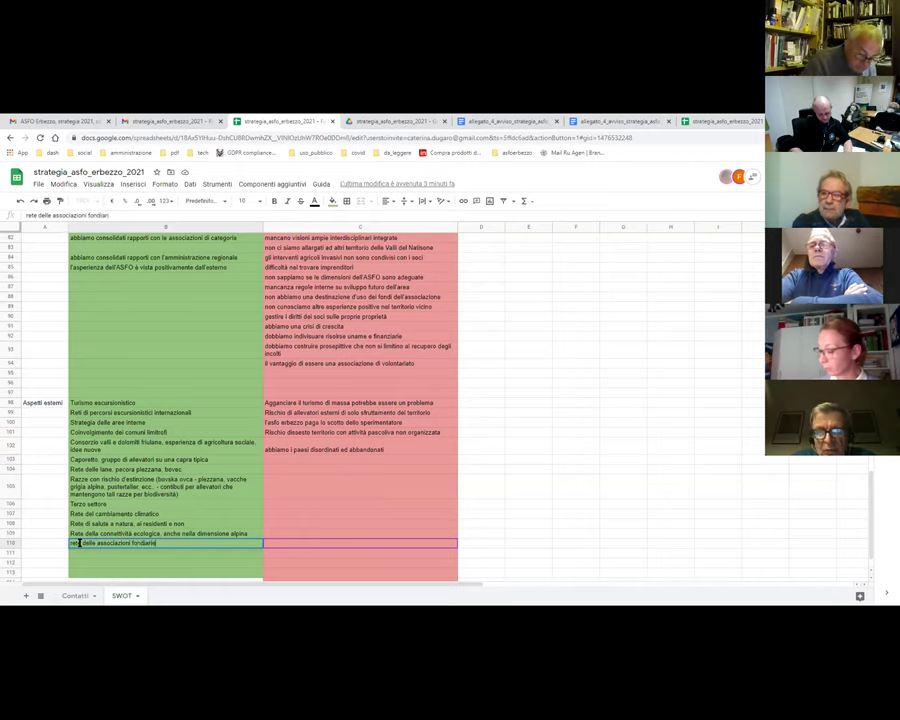
text( i)
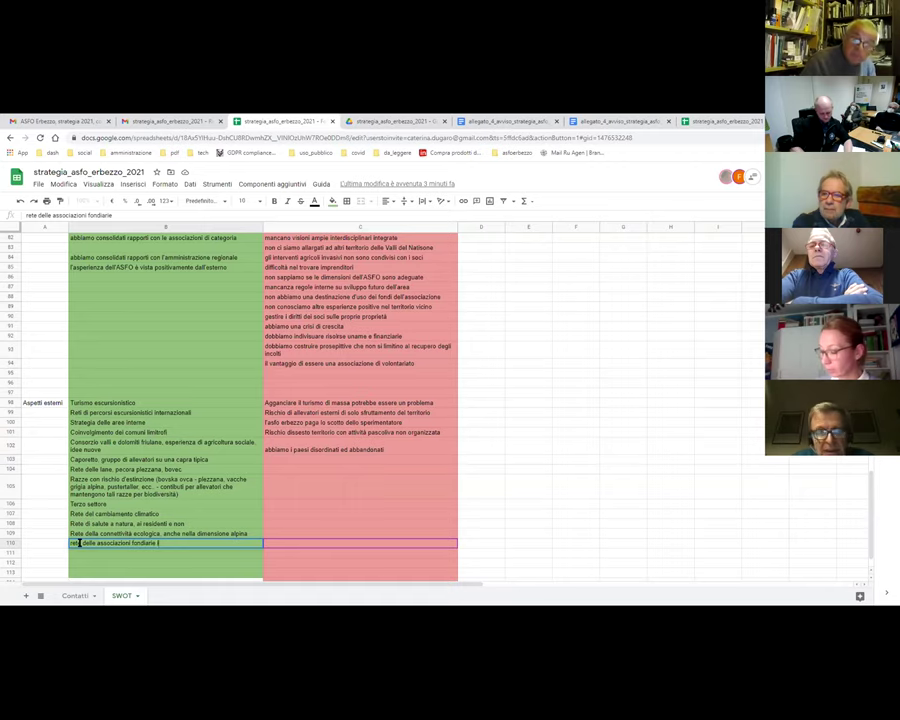
text(taliane)
key(Return)
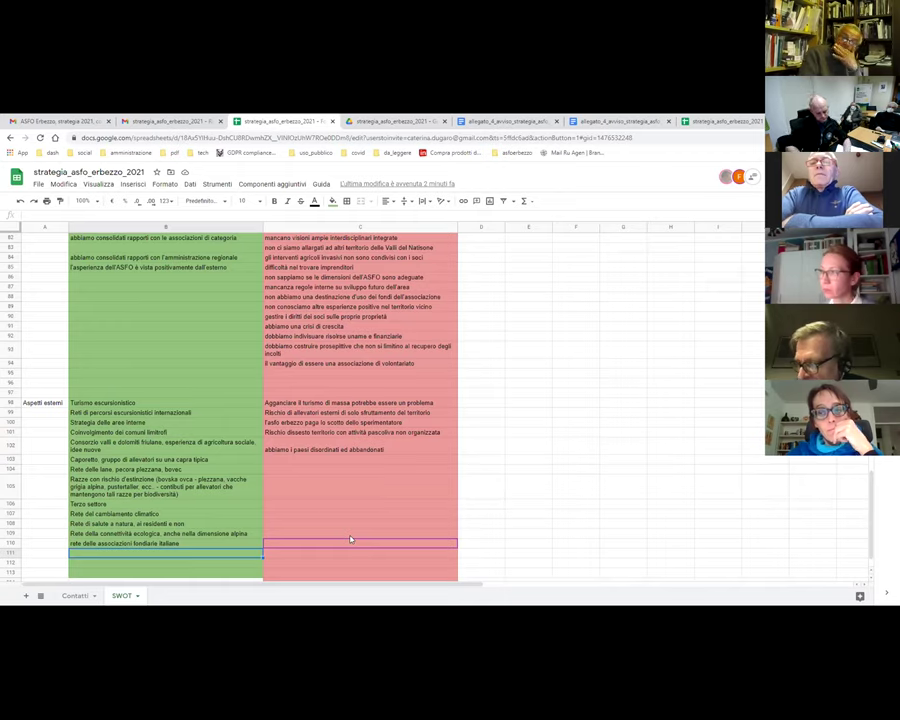
- Enter 'rete di aggregazioni sociali' in B111, extending it with 'cibo civile, economia civile'
text(rete)
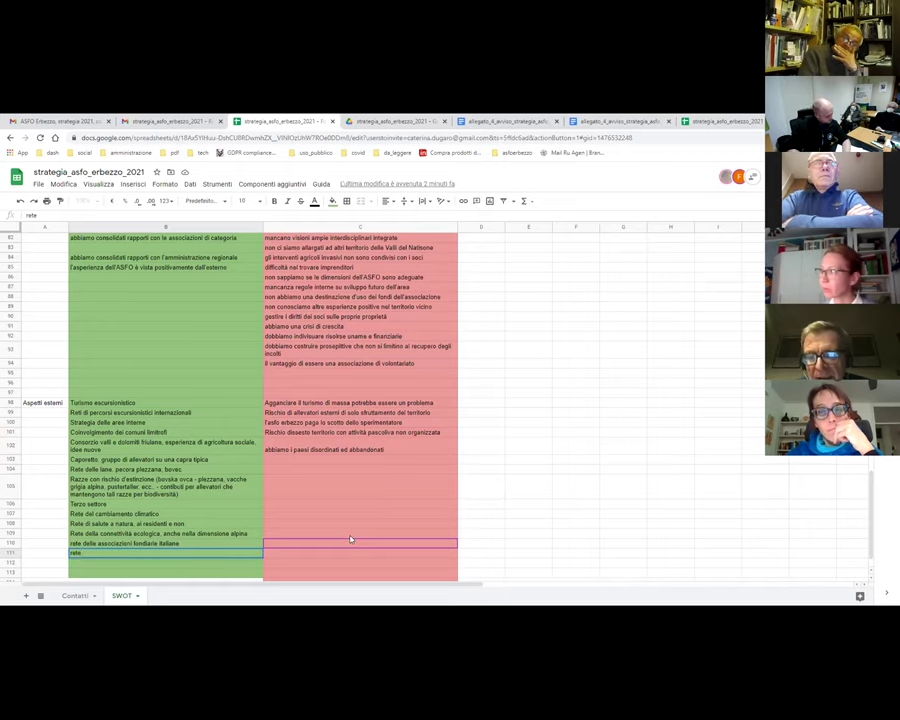
text( di a)
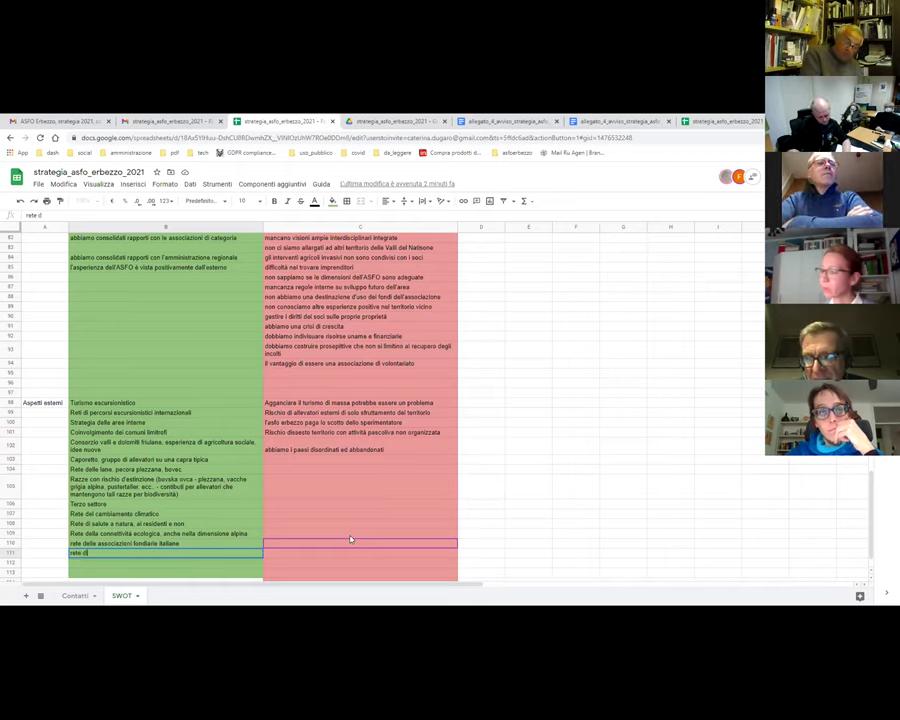
text(ggregazioni)
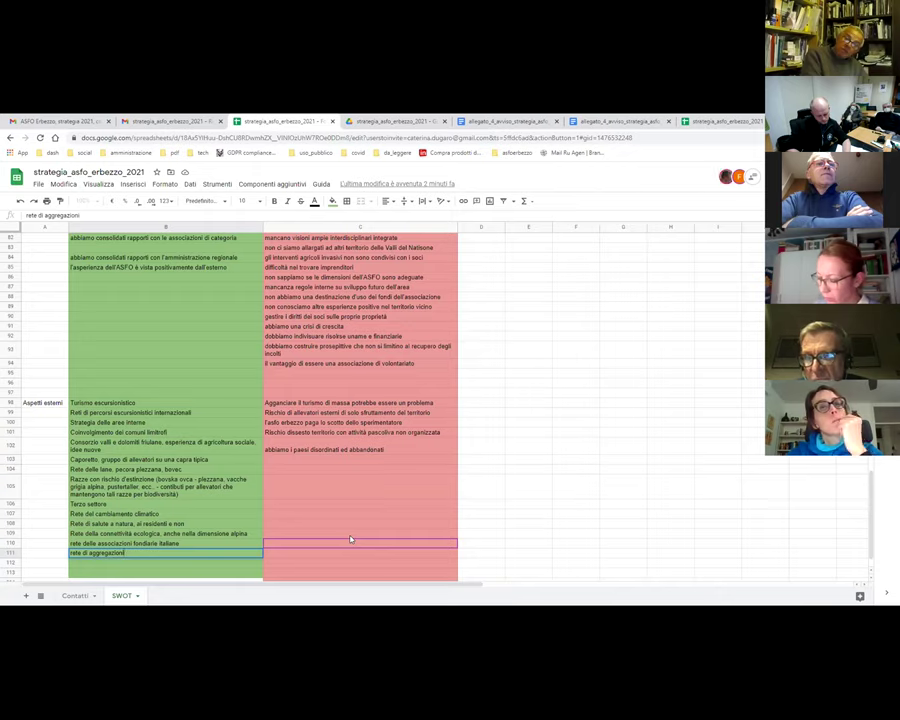
text( sociali)
key(Return)
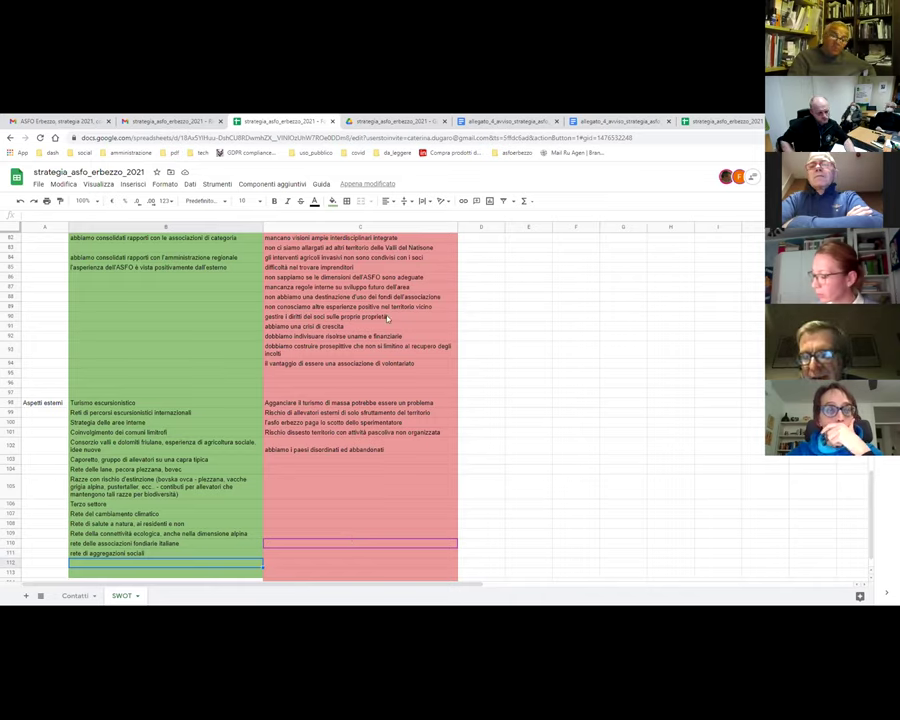
click(110, 553)
click(113, 215)
text(, cibo civile,)
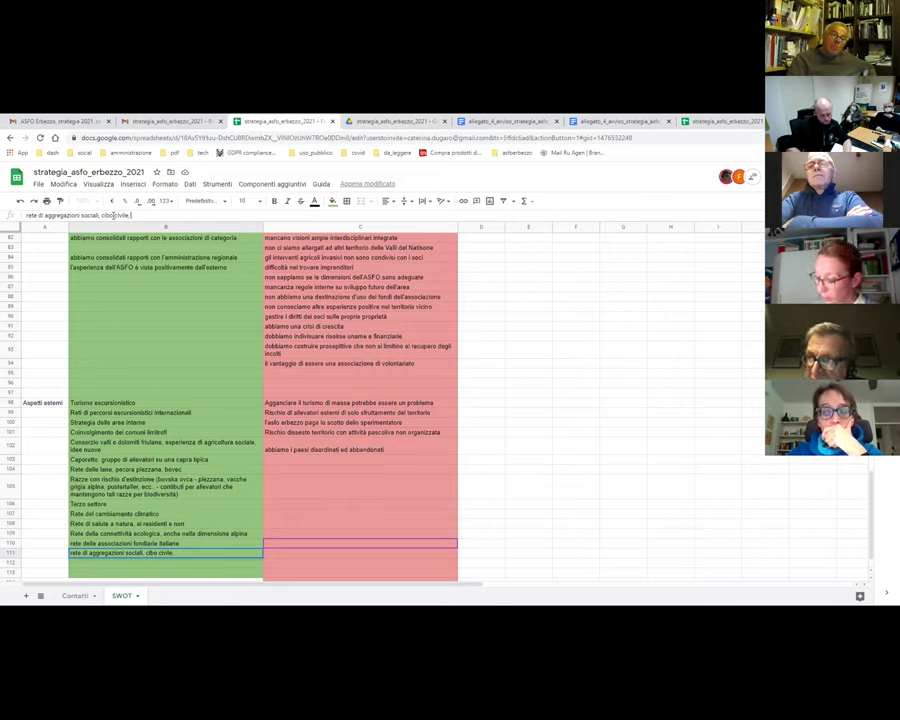
text(nomia so)
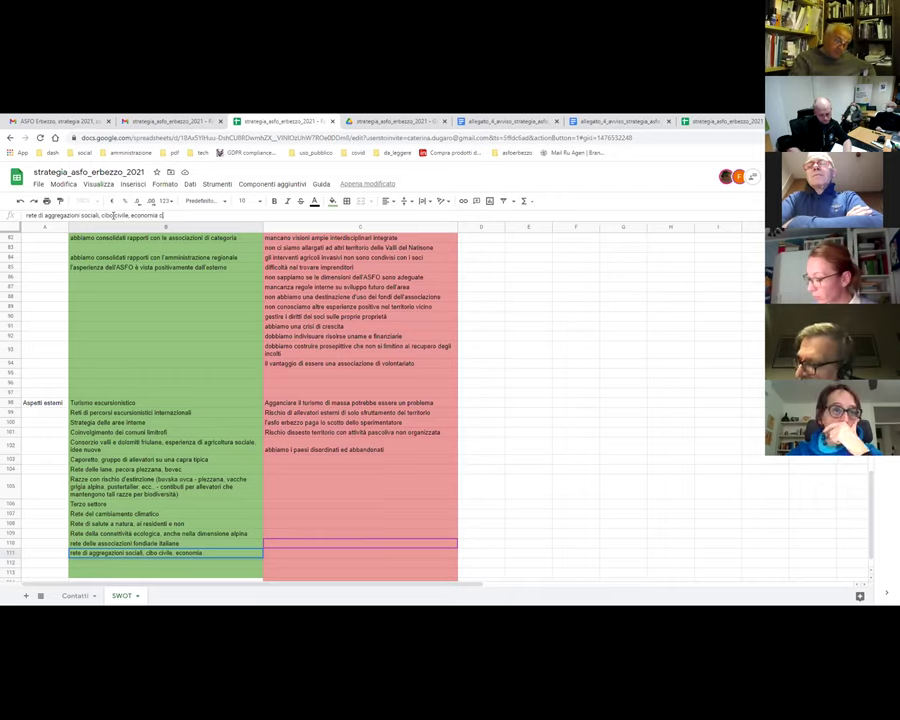
text(civile)
key(Return)
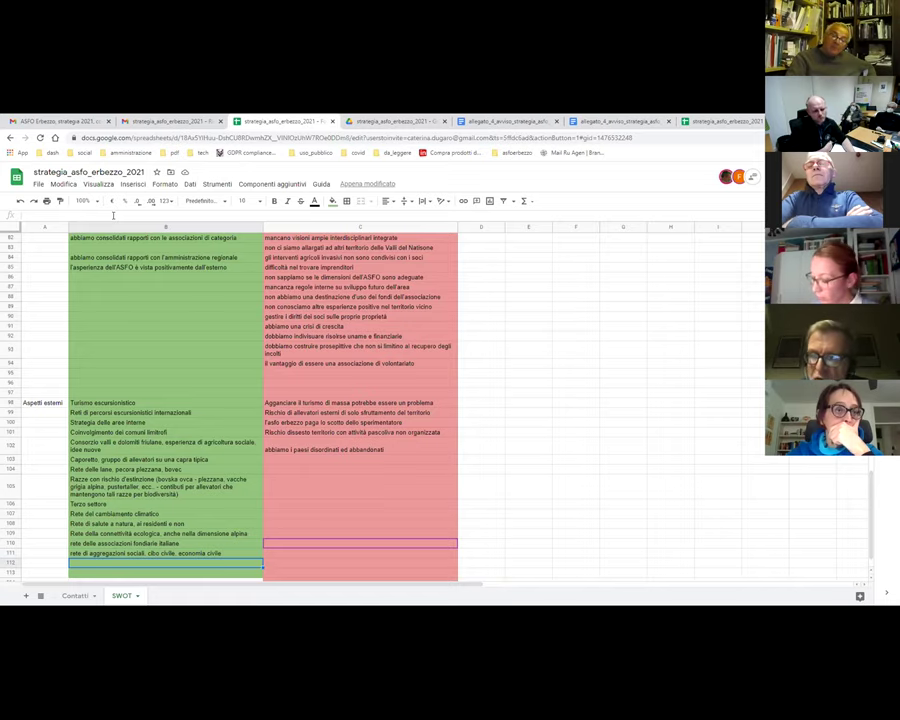
- Append 'lavoratori fragili' to the end of the B111 entry
click(223, 556)
click(178, 215)
text(civile, lavoratori)
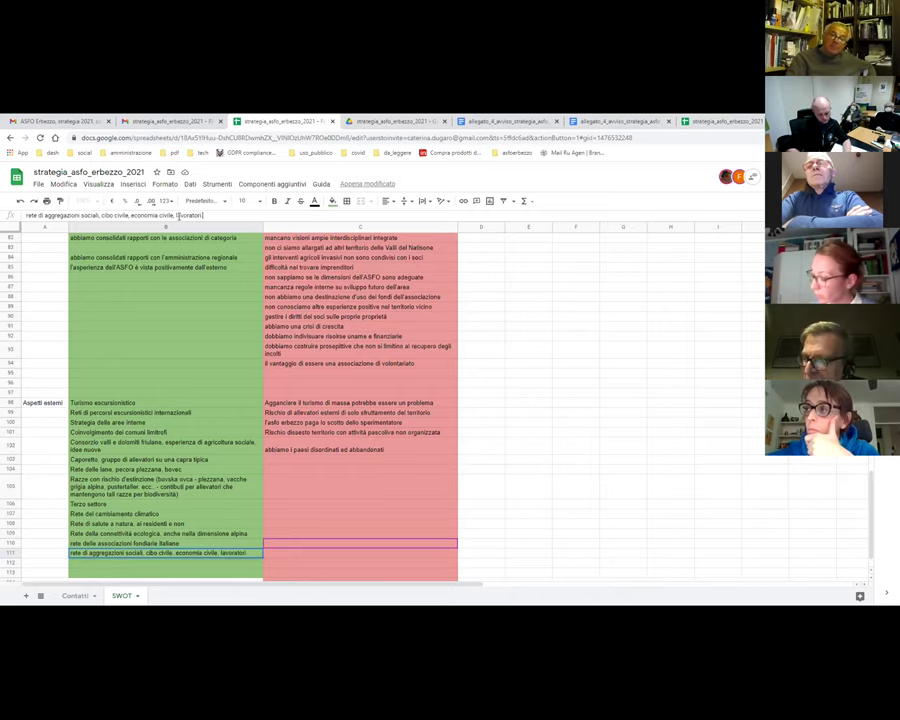
text( fragili)
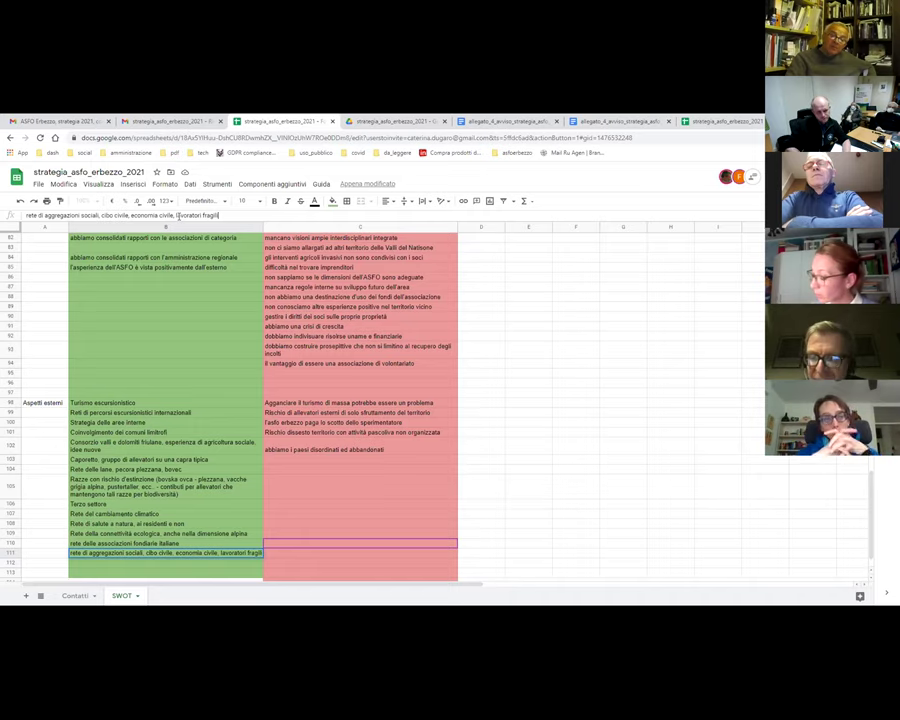
key(Return)
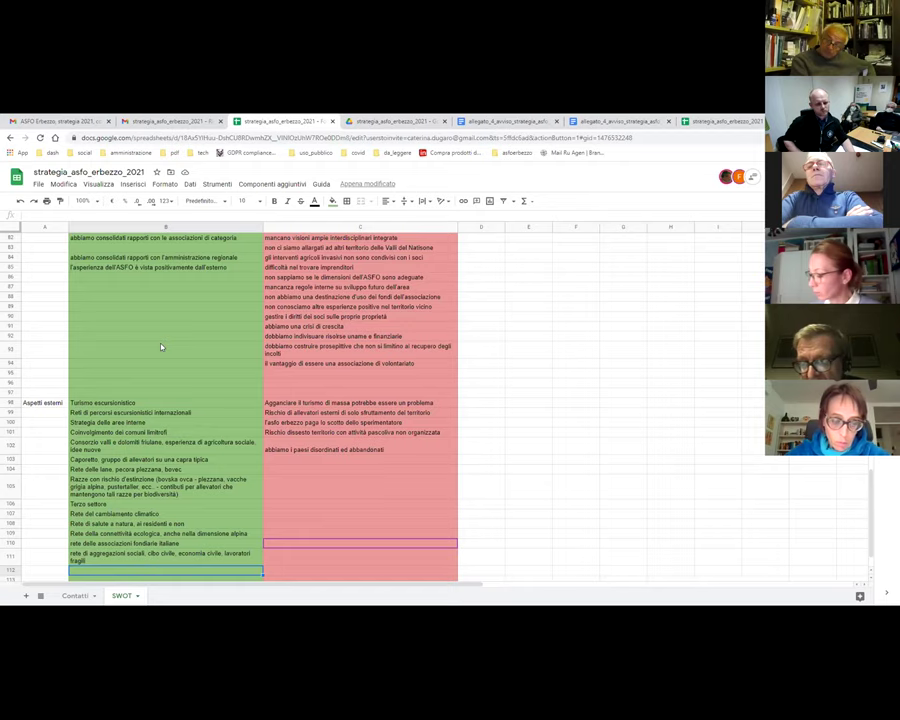
- Insert a row at 112 and enter 'rete delle biomasse legnose, impiego collettivo' in B112
scroll(152, 422, down, 2)
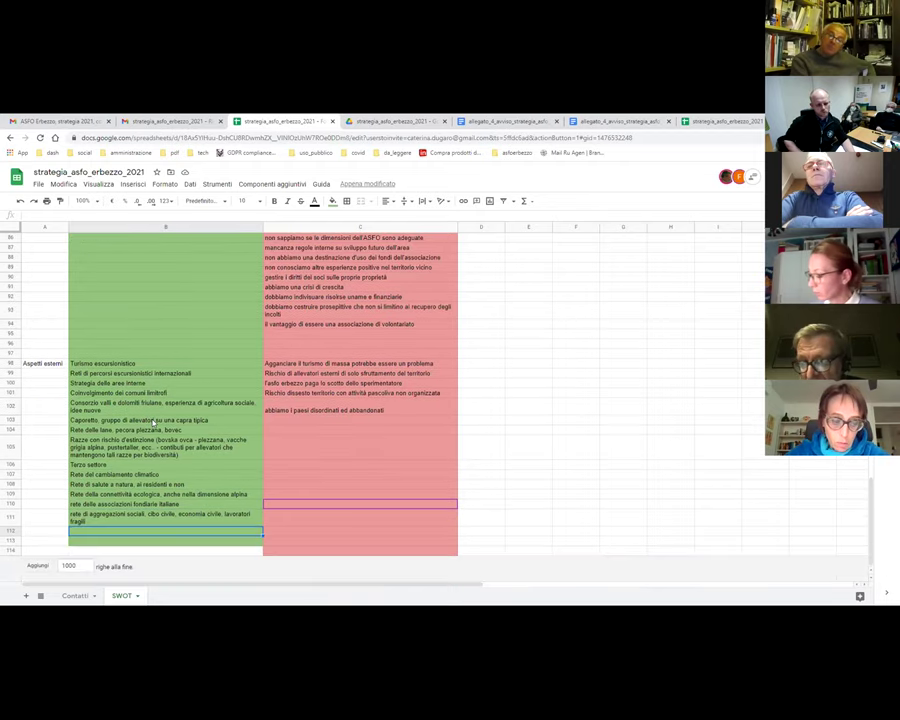
click(6, 531)
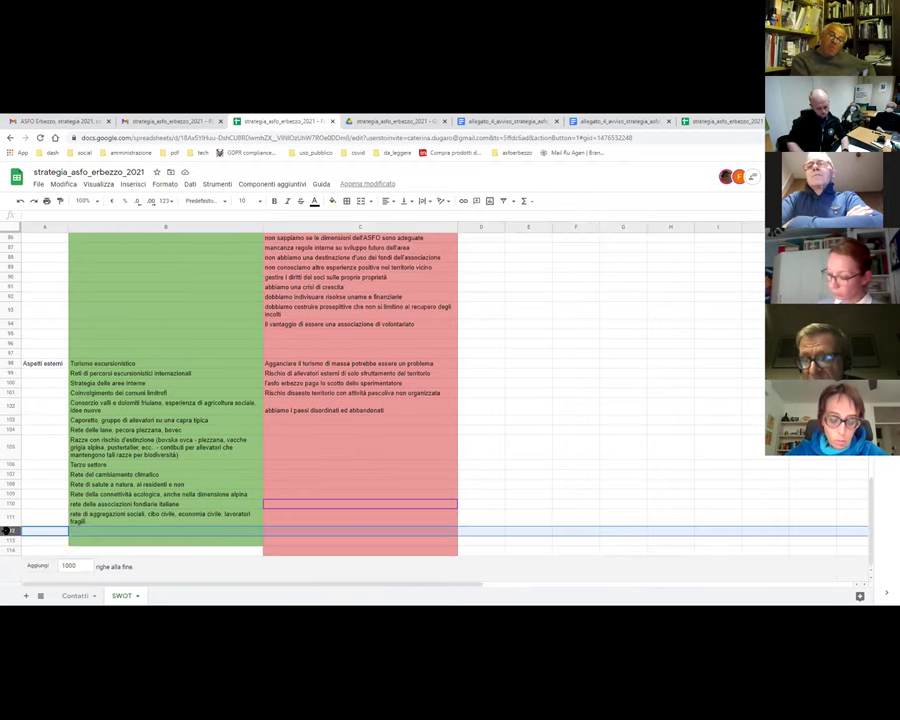
key(ctrl+alt+=)
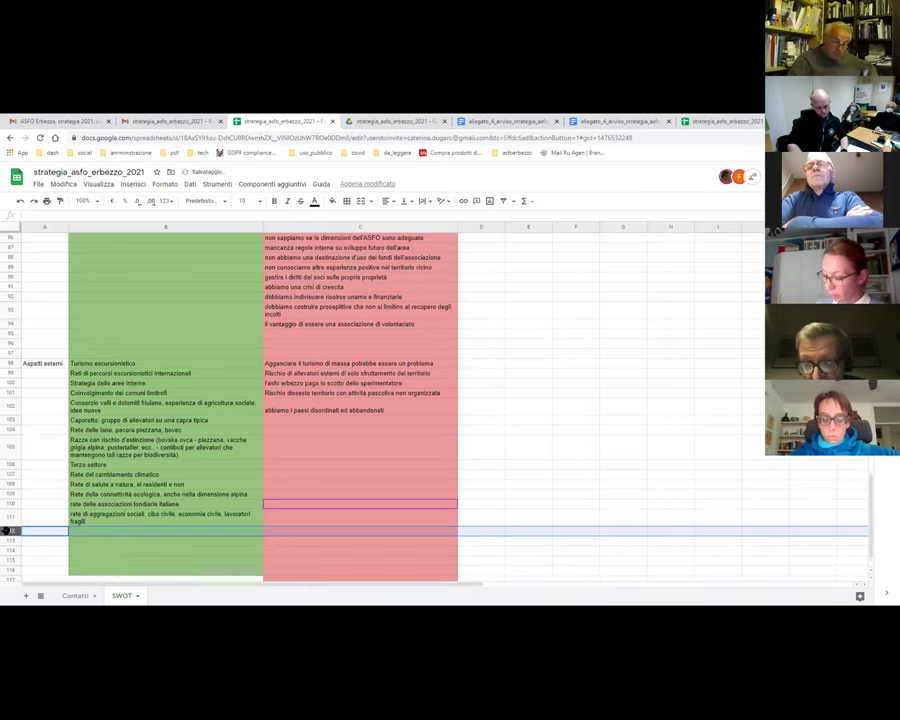
click(122, 532)
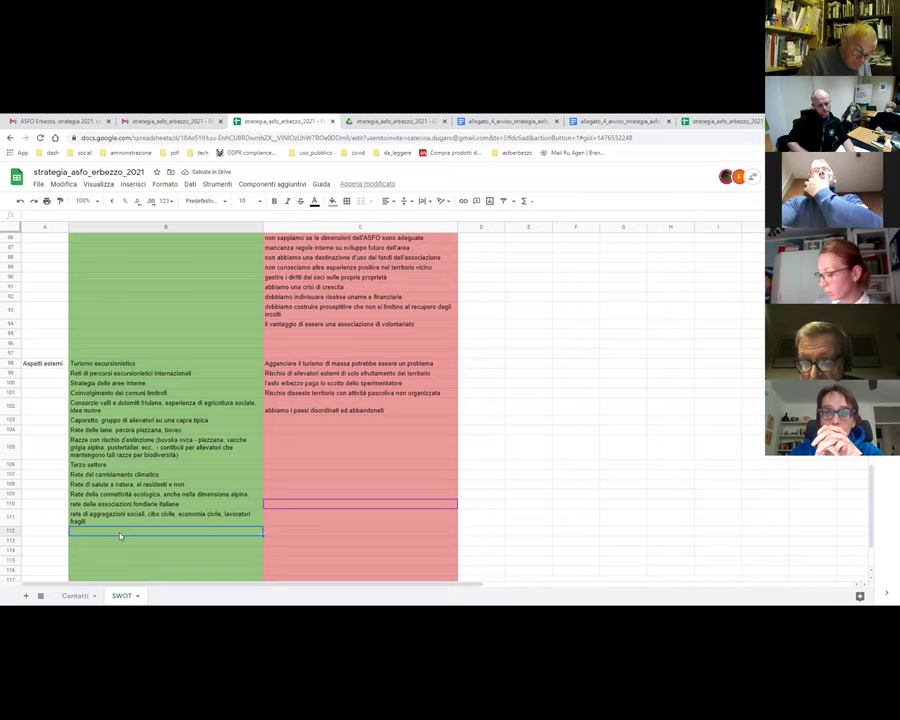
text(rte)
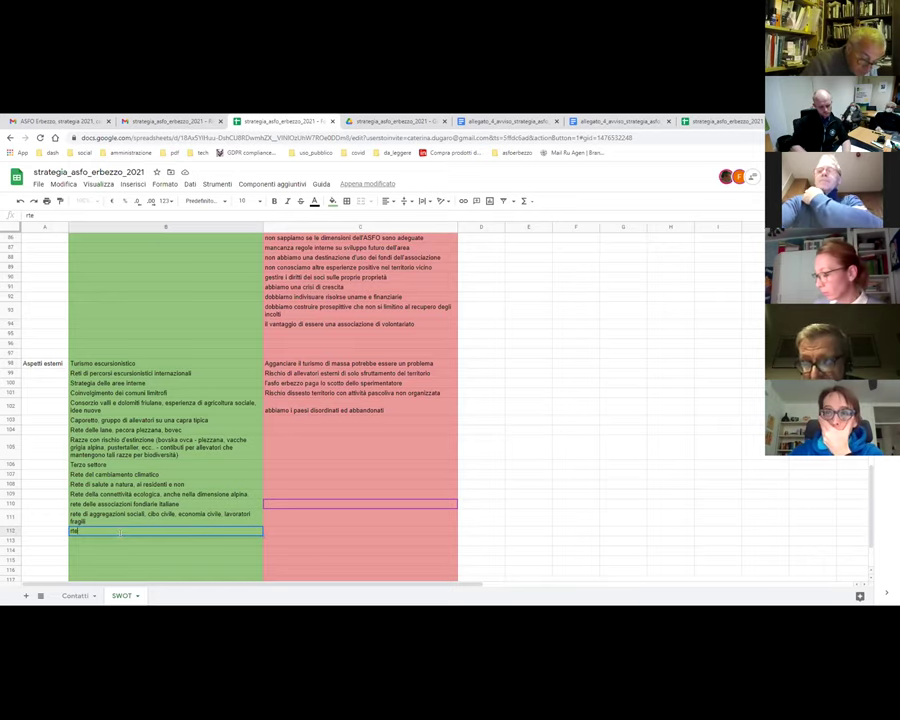
text(e d)
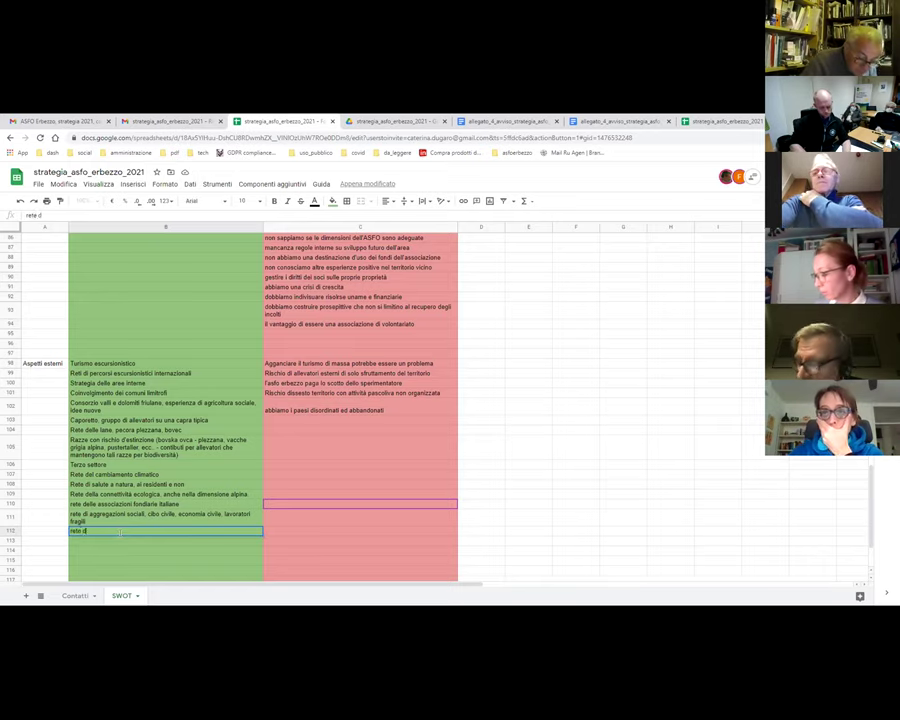
text(elle biomasse legose)
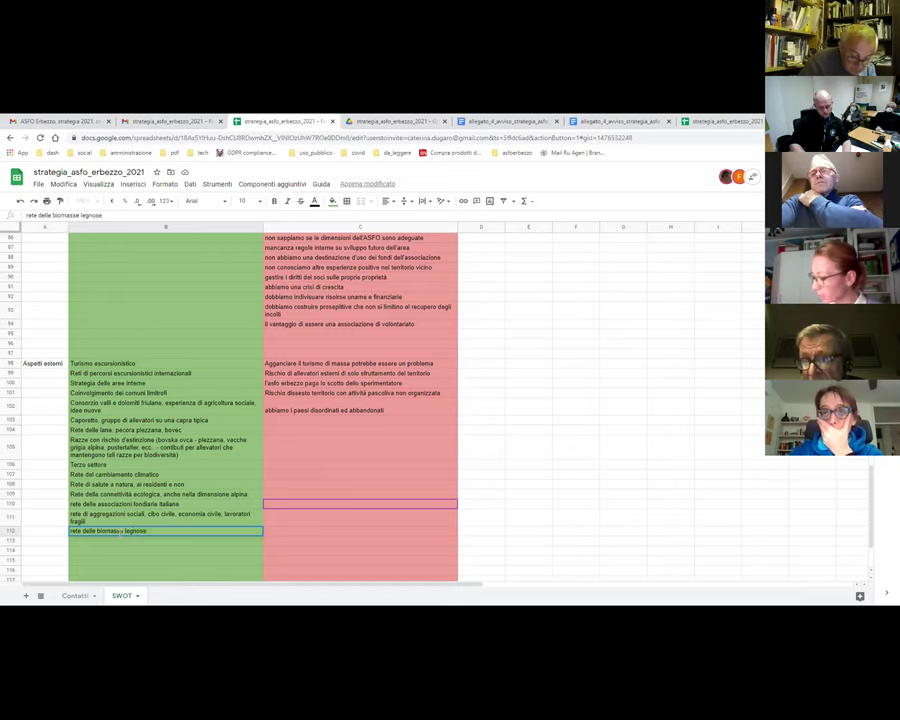
key(Return)
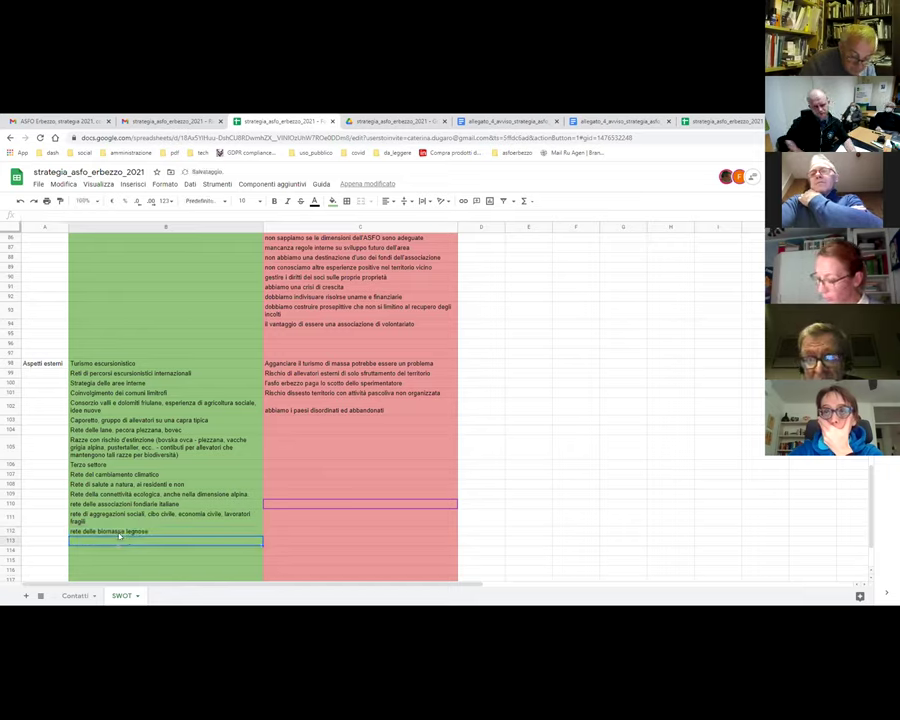
click(100, 531)
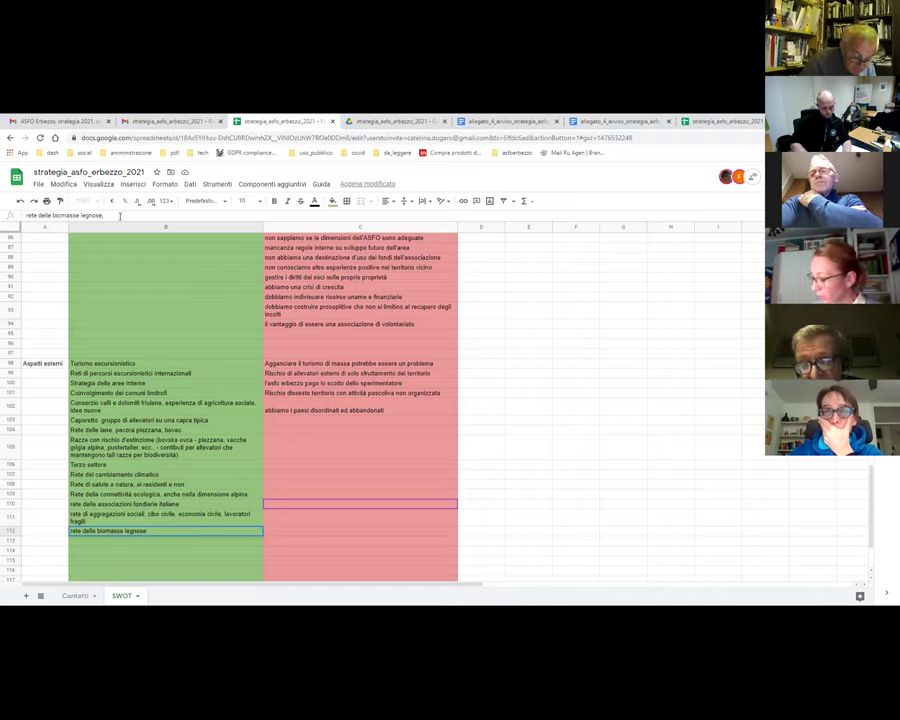
text(piego)
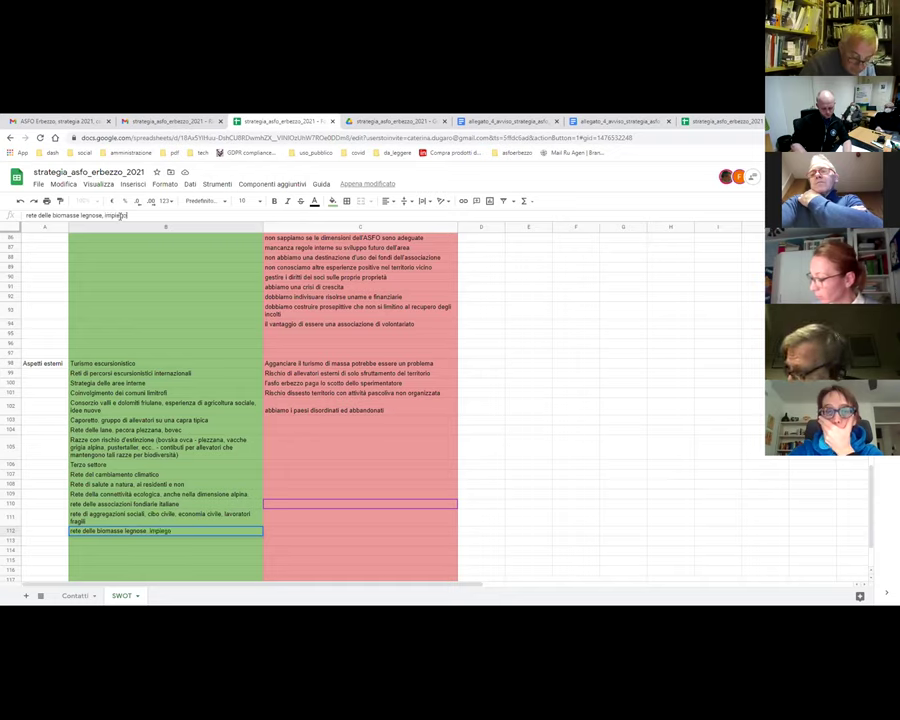
text( collettivo)
key(Return)
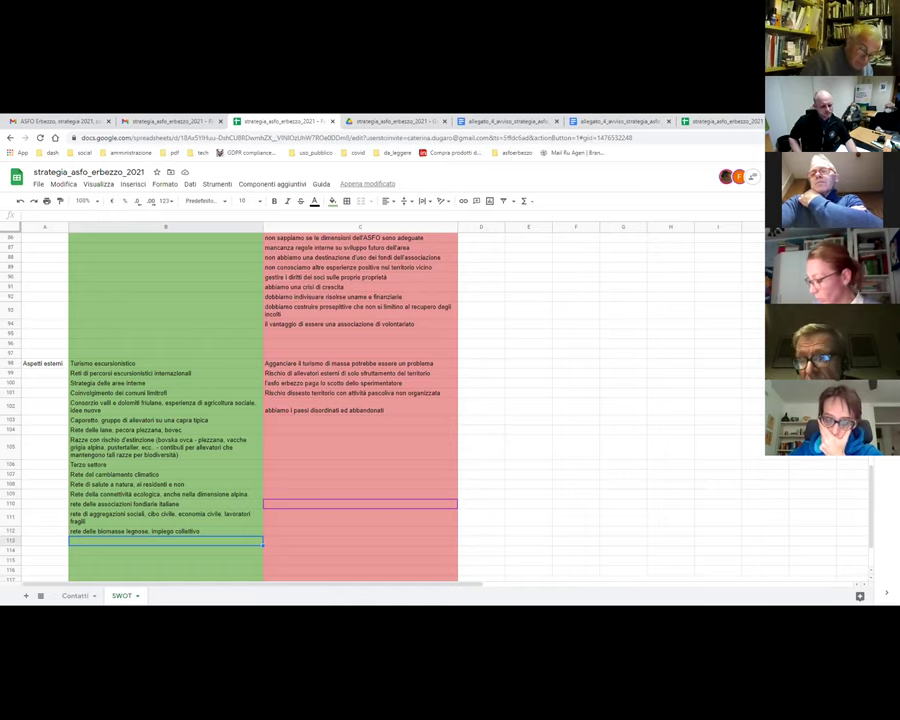
- Append ', progetto interreg ENTRAIN' to the biomass entry in B112
key(Up)
click(158, 216)
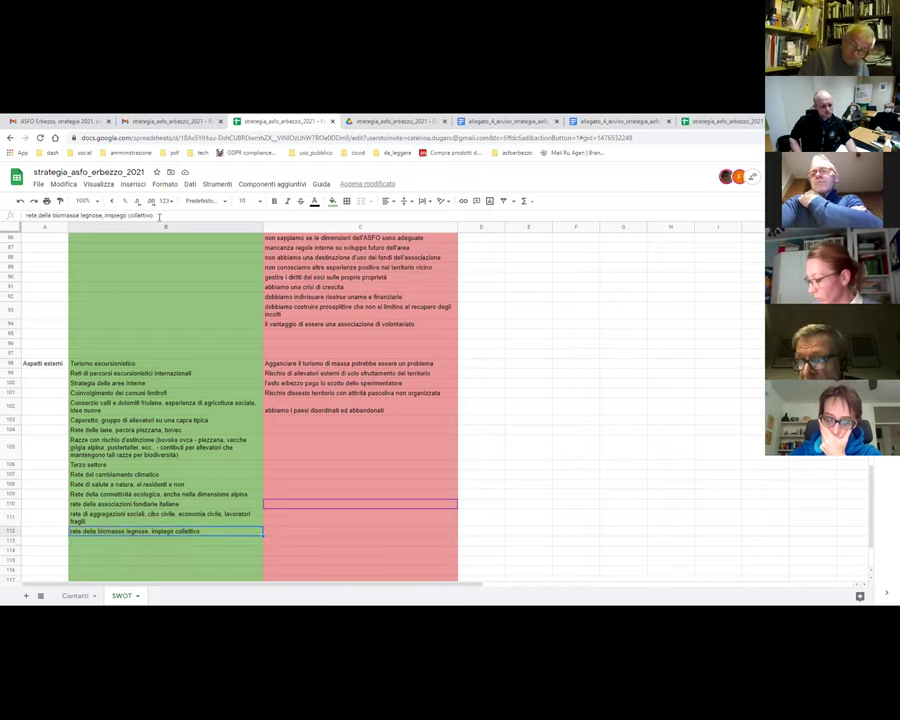
text(,)
text( p)
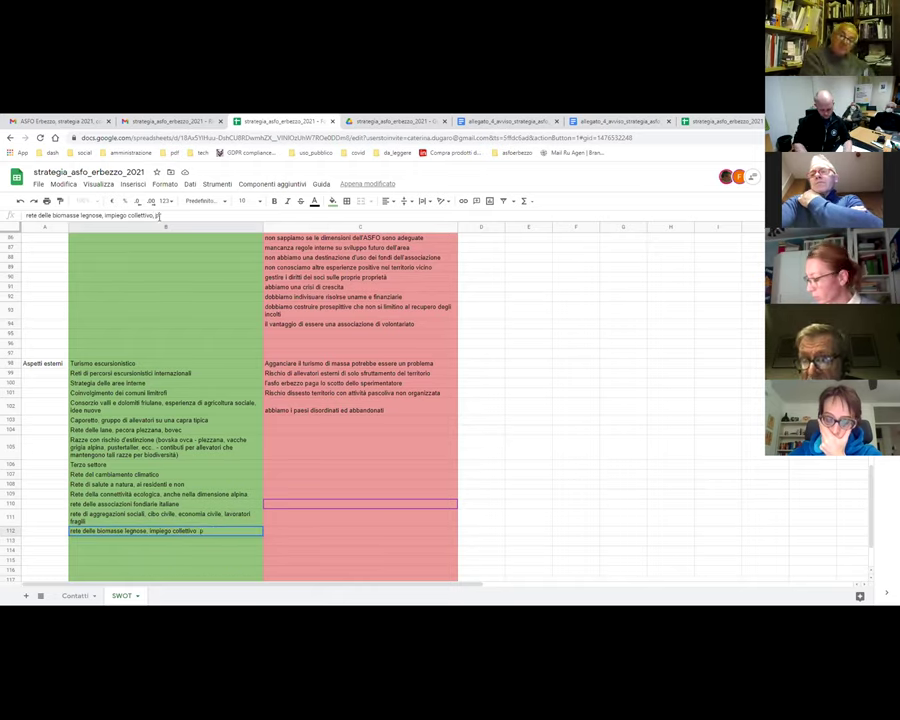
text(rogett)
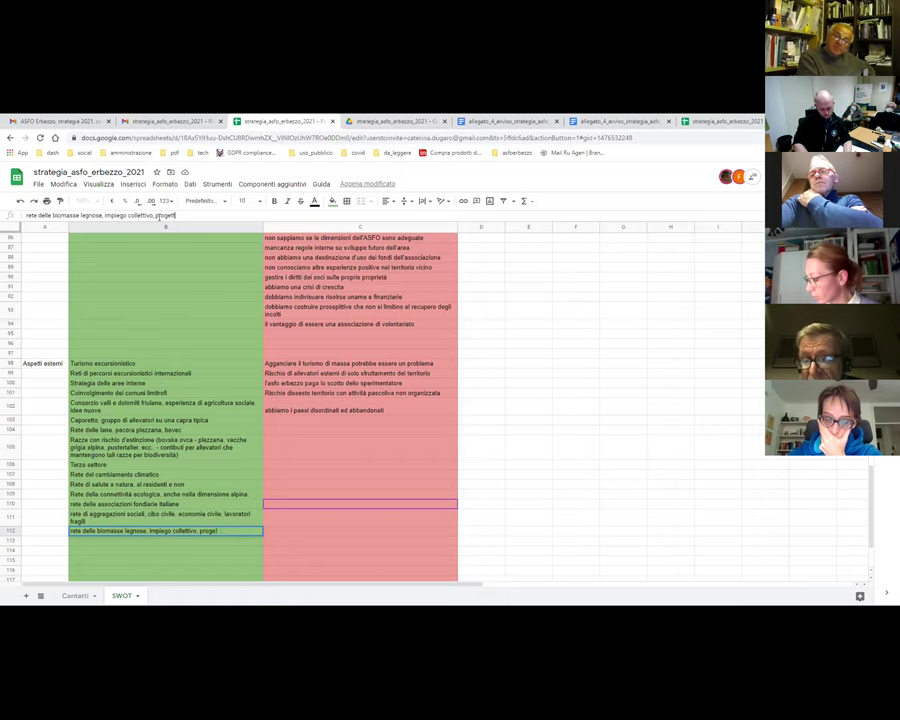
text(o interreg ENT)
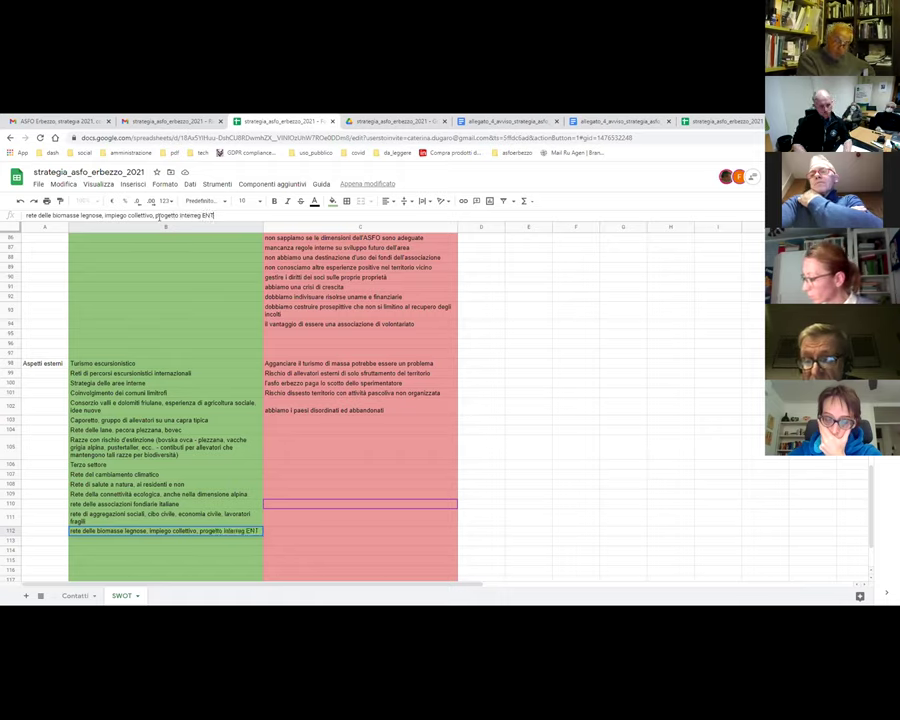
text(RAIN)
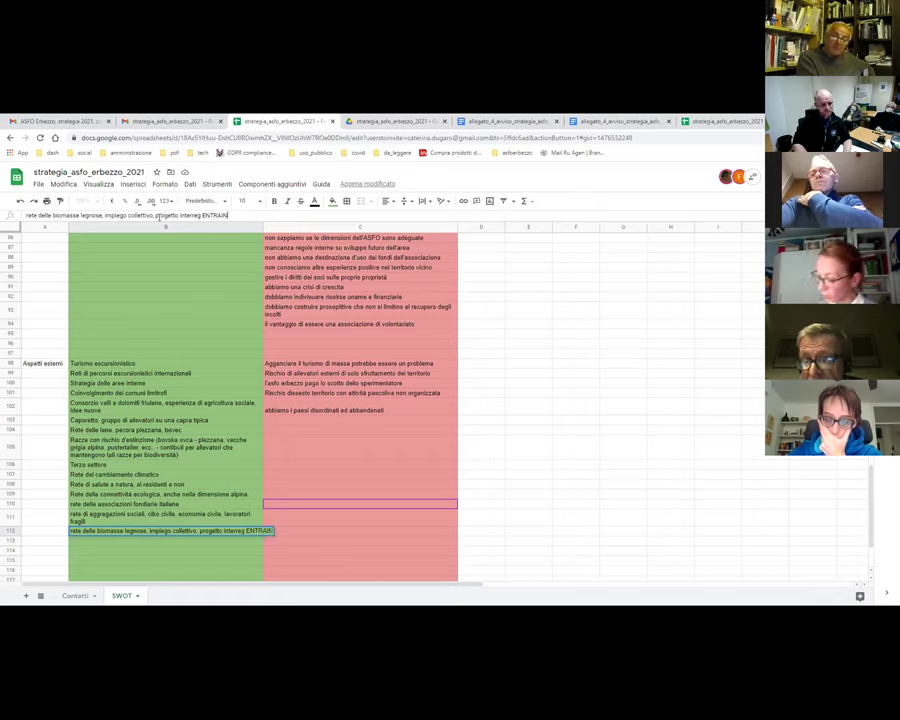
key(Return)
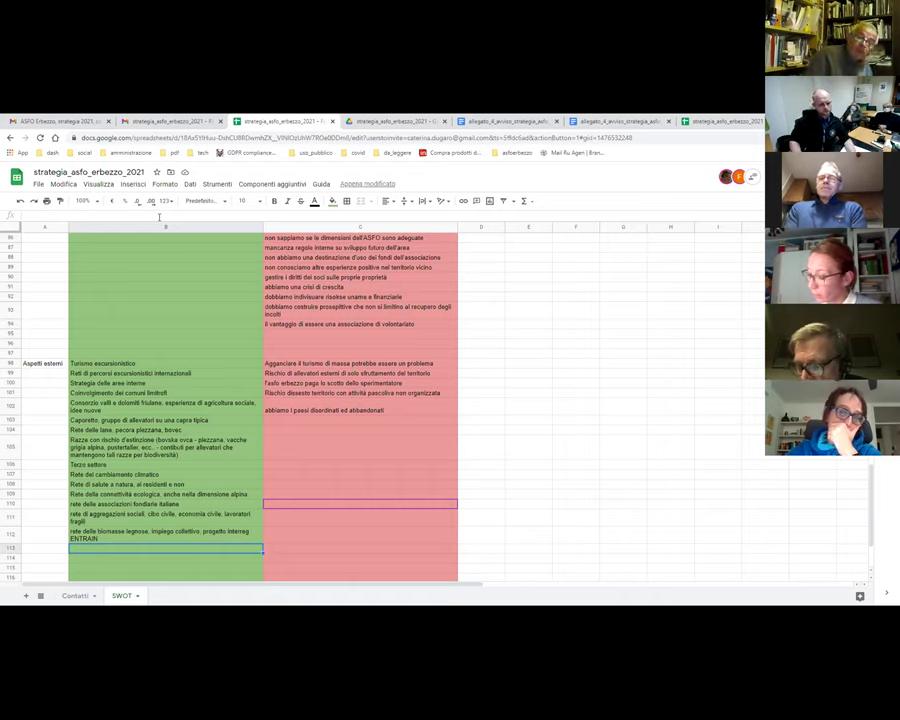
click(115, 539)
key(Return)
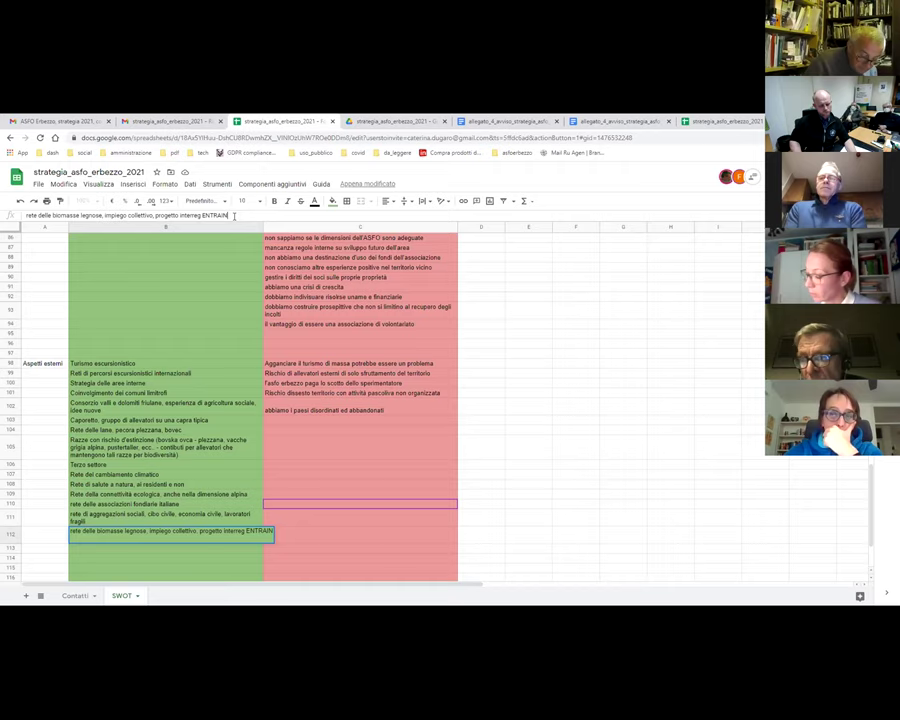
click(366, 445)
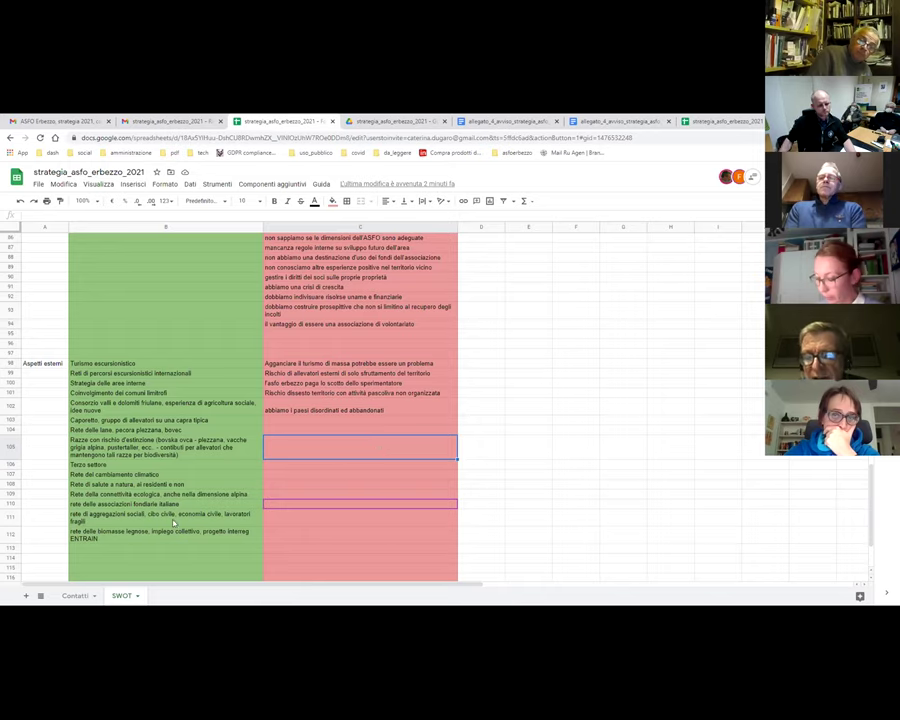
click(108, 549)
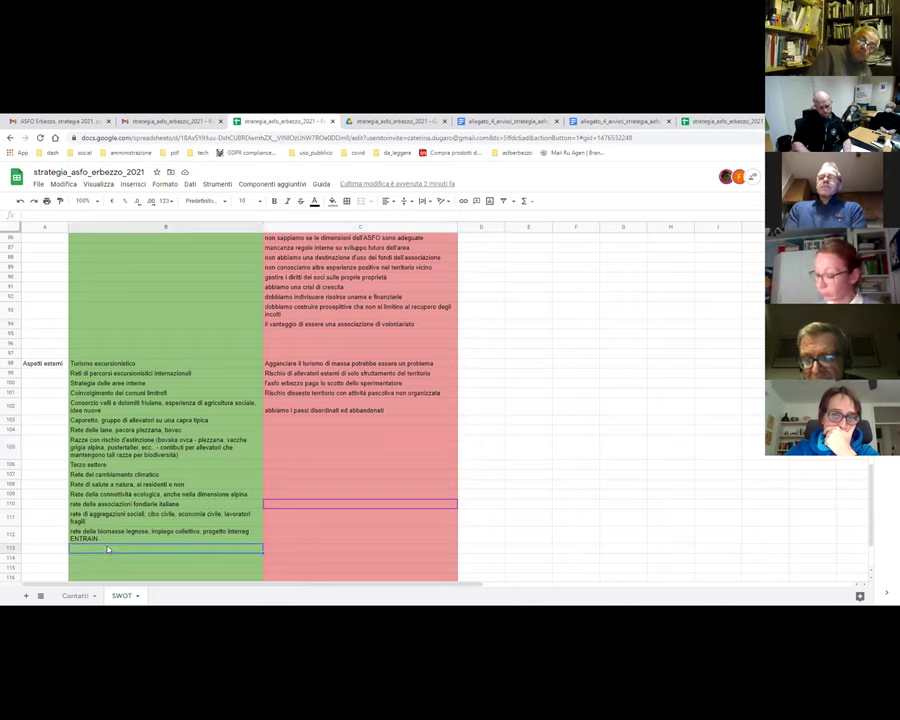
- Enter 'finanziamenti di nuove residenzialità in emilia romagna' in B113 and 'esempio dell'austria green care' in B114
text(finanziam)
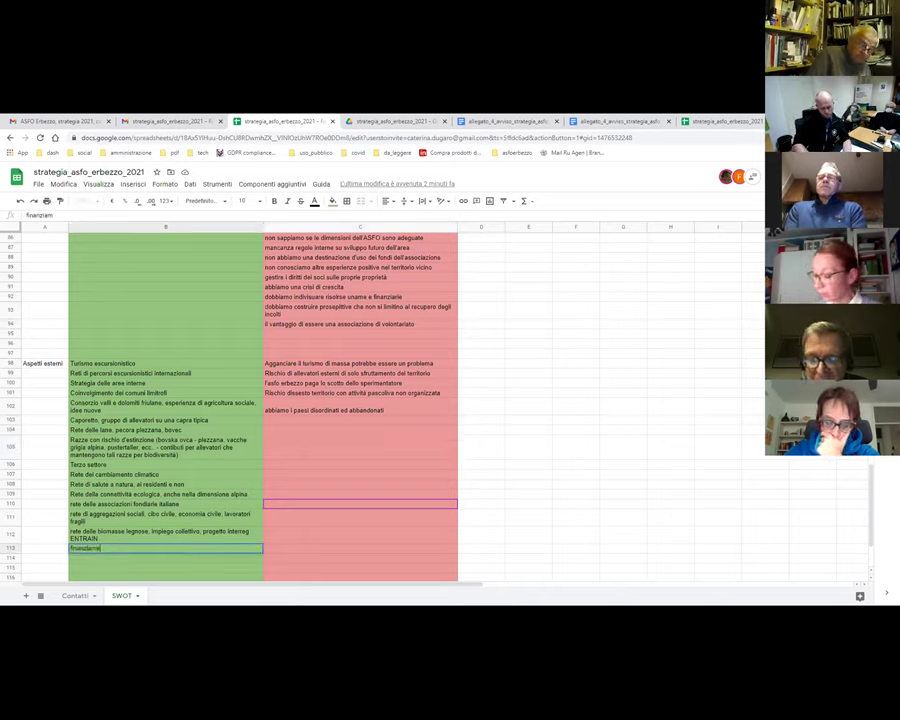
text(enti di nuove i)
text(esidenzialità)
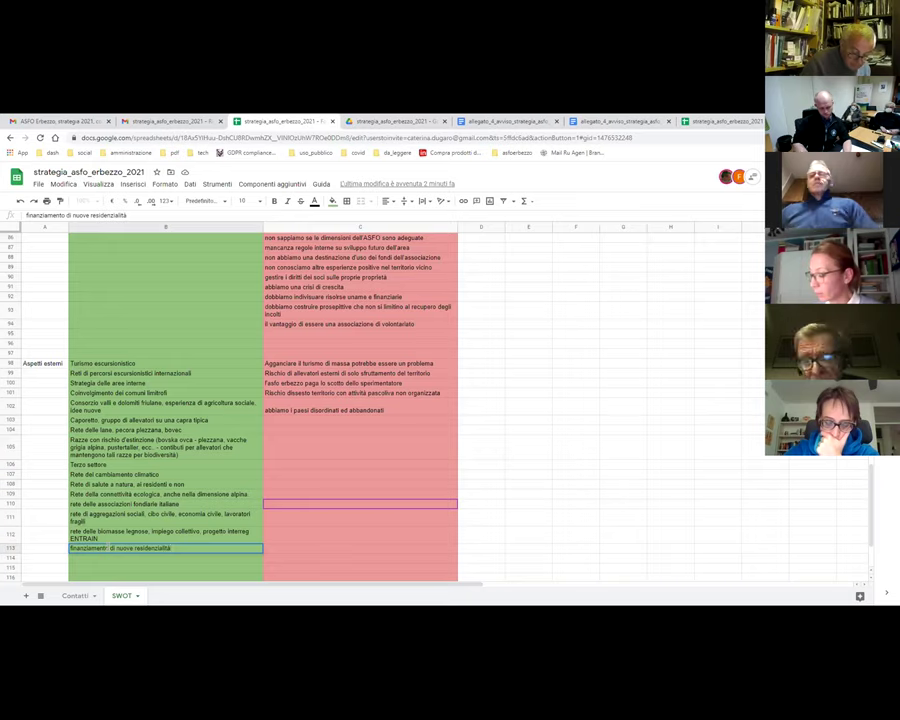
text( in e)
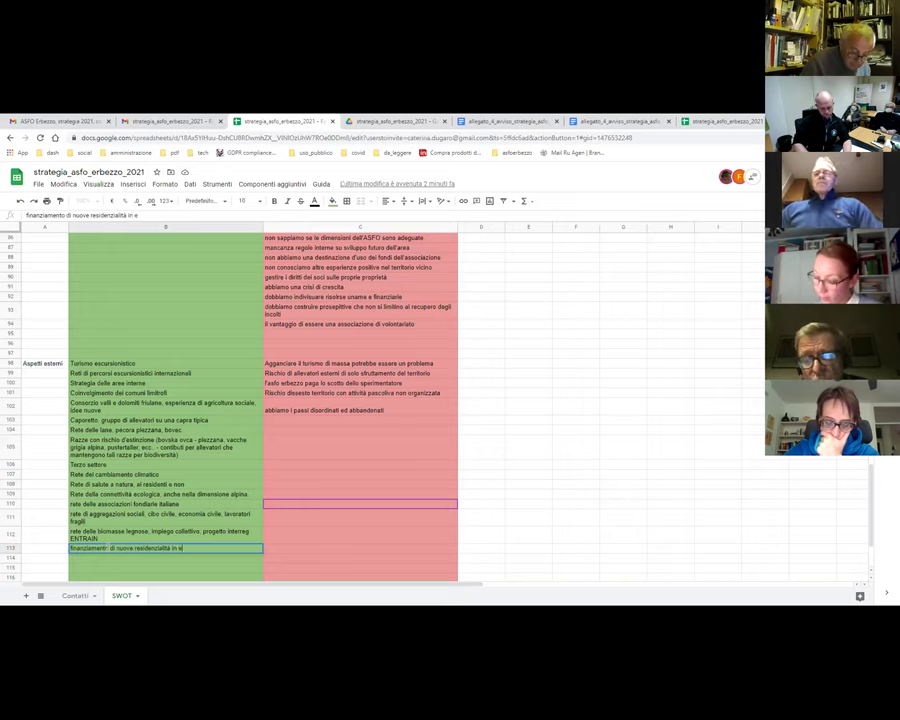
text(milia romagna)
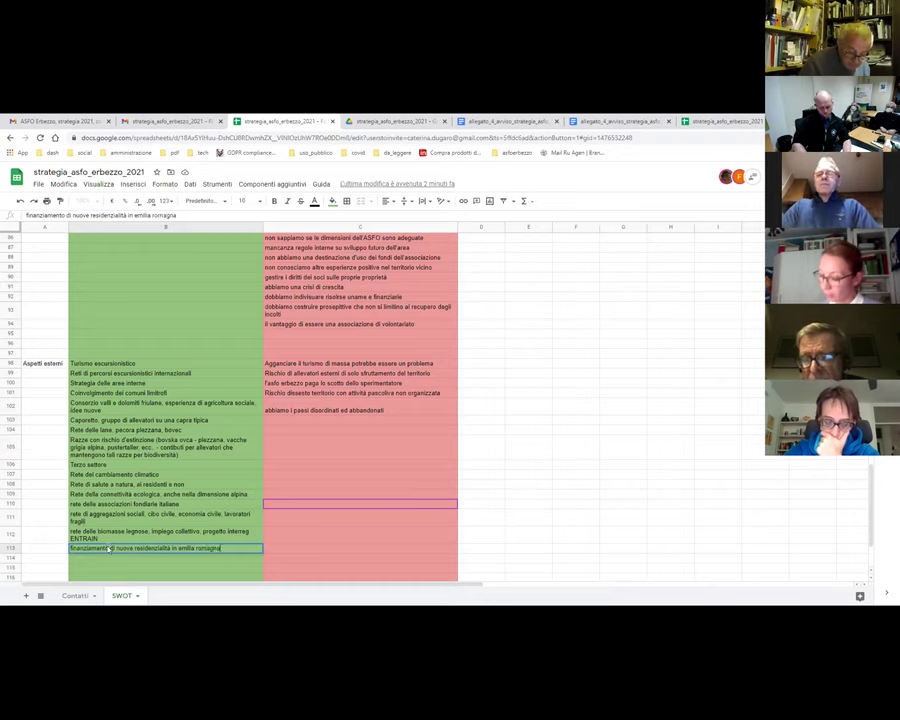
key(Return)
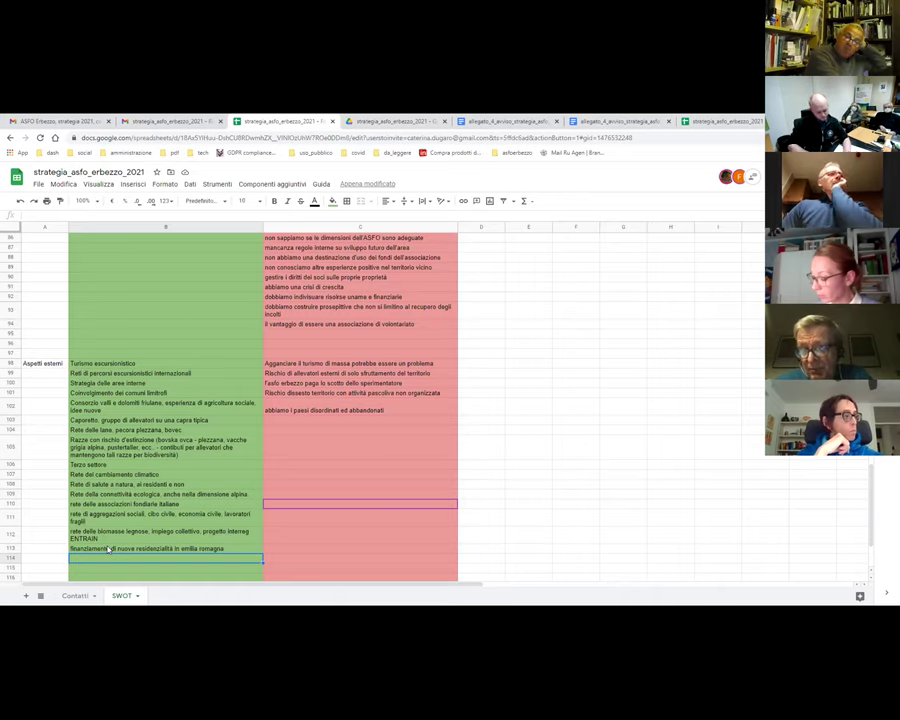
text(esempio del)
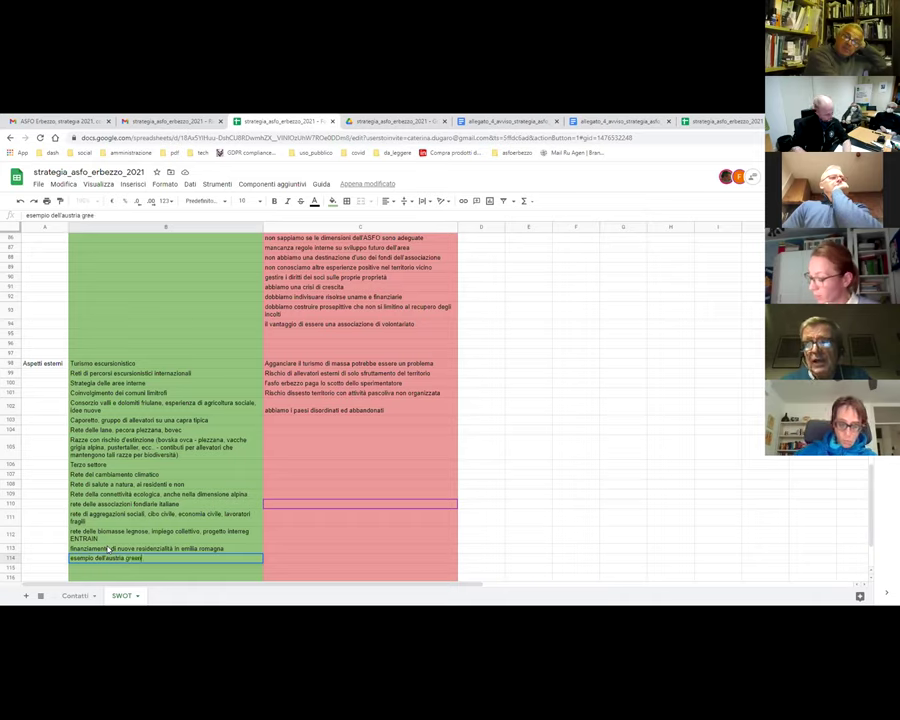
text(l'austria green care)
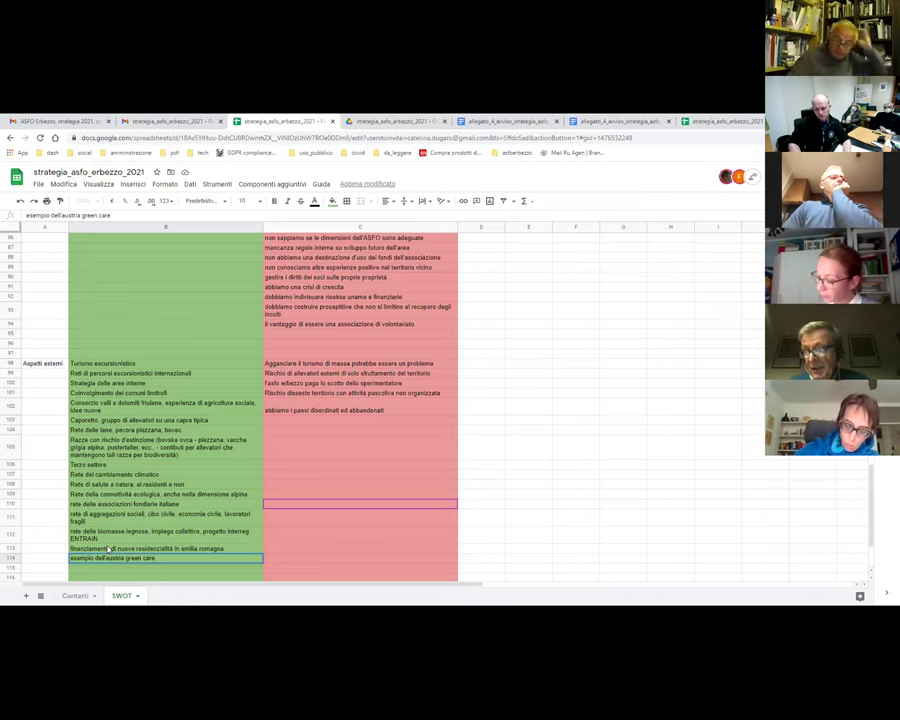
key(Return)
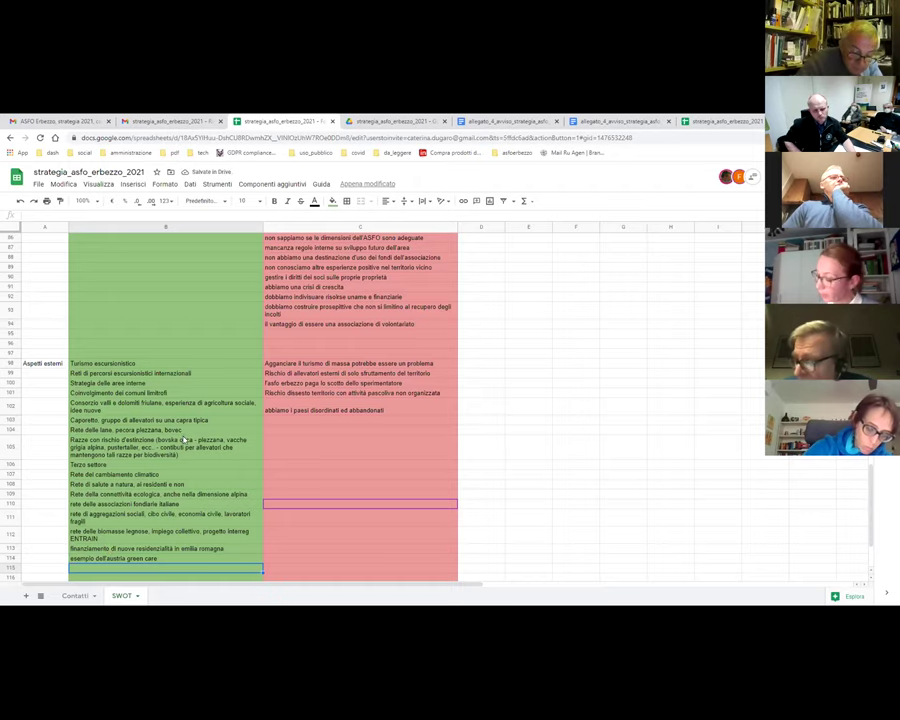
- Go back to the rete delle biomasse legnose opportunity cell
click(212, 538)
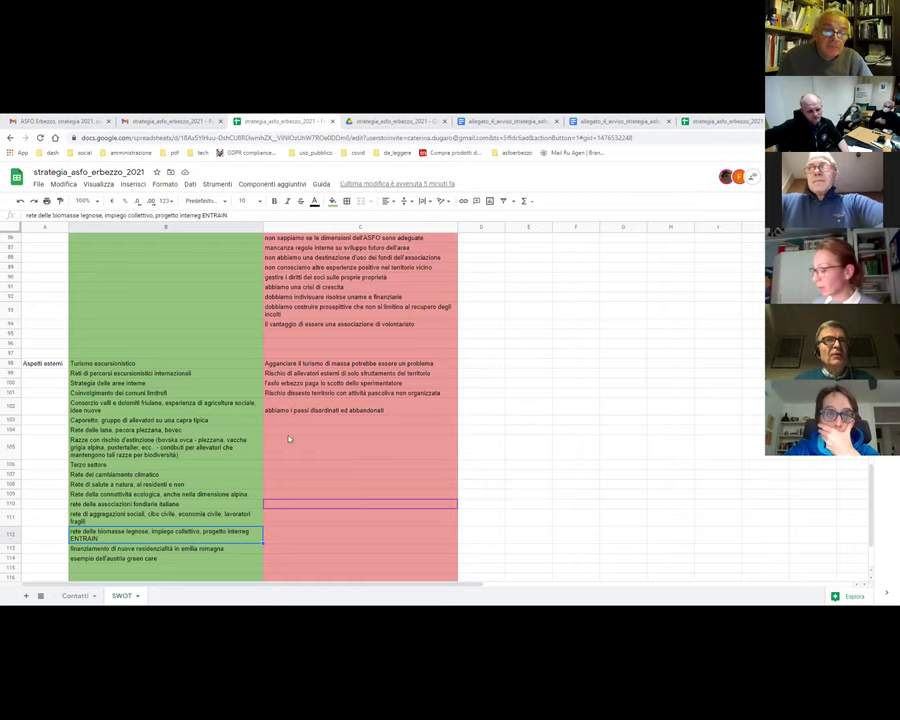
scroll(264, 432, down, 2)
scroll(264, 432, down, 1)
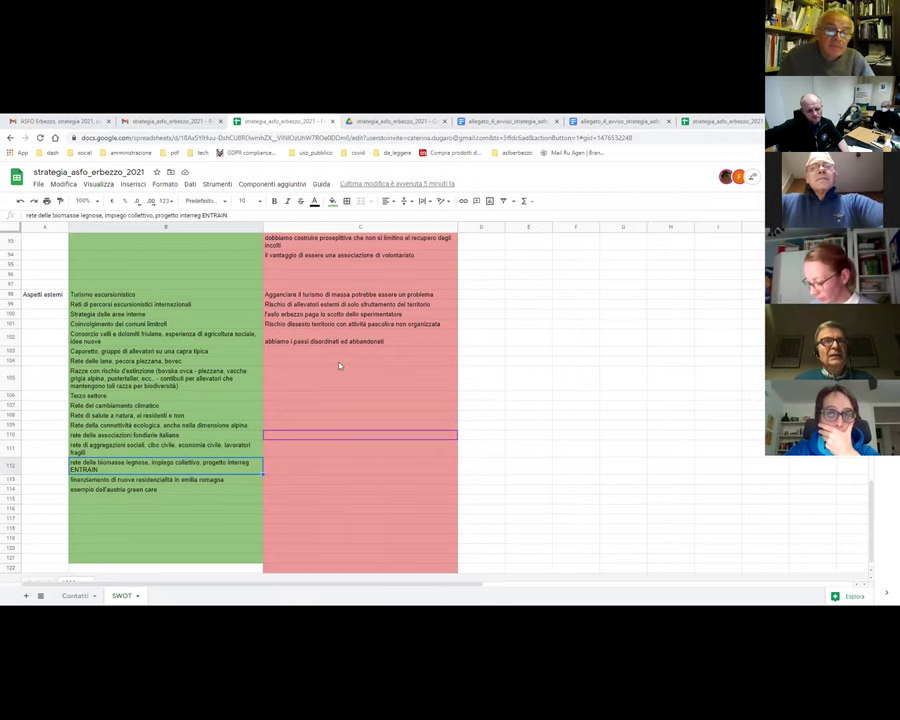
click(300, 341)
click(315, 324)
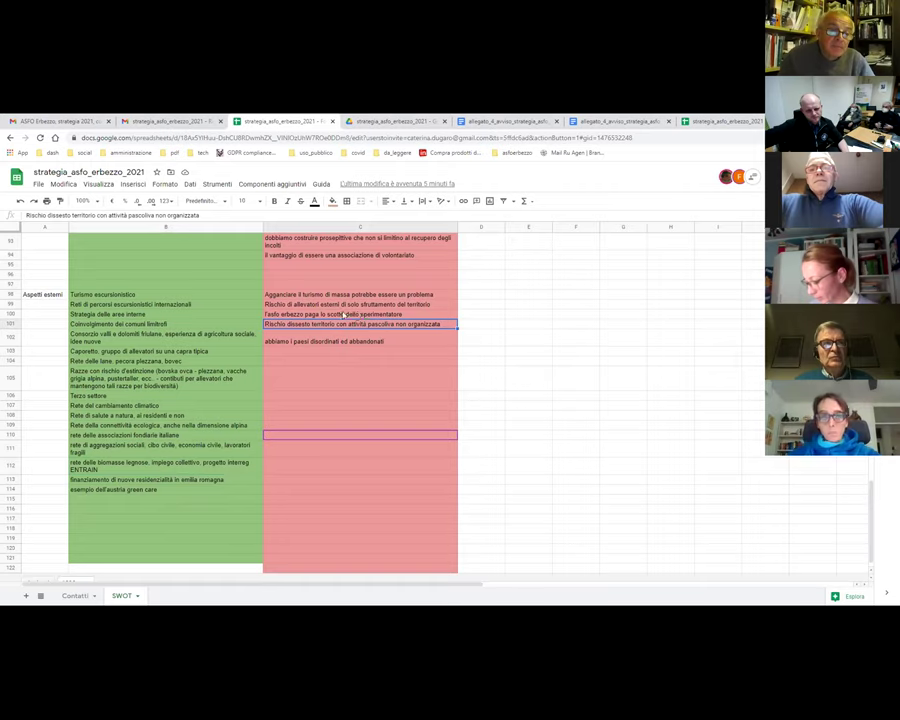
click(328, 305)
click(307, 294)
click(308, 303)
click(313, 312)
click(322, 323)
click(336, 341)
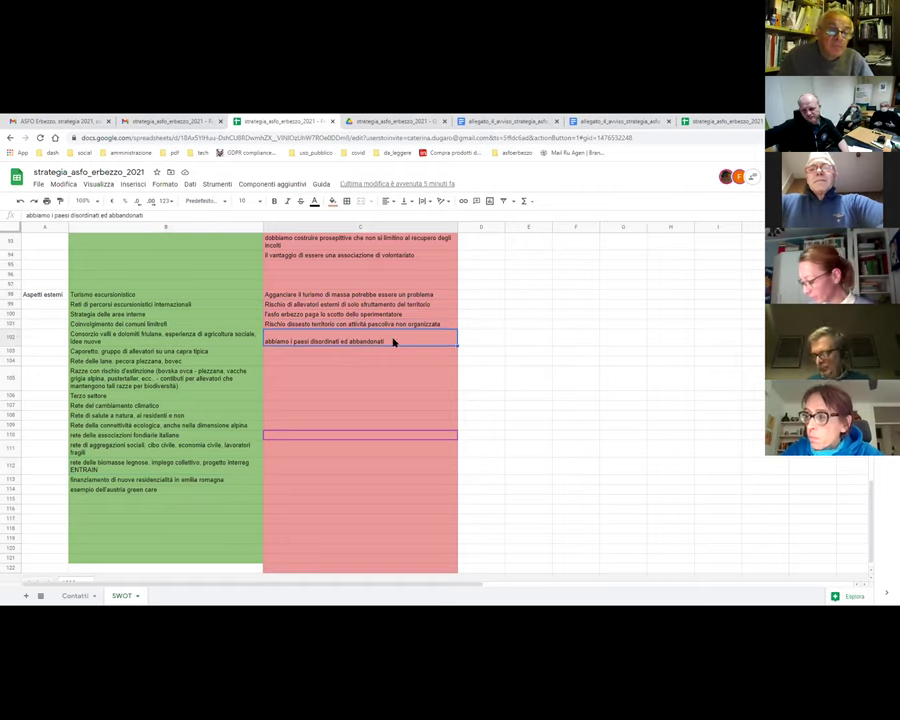
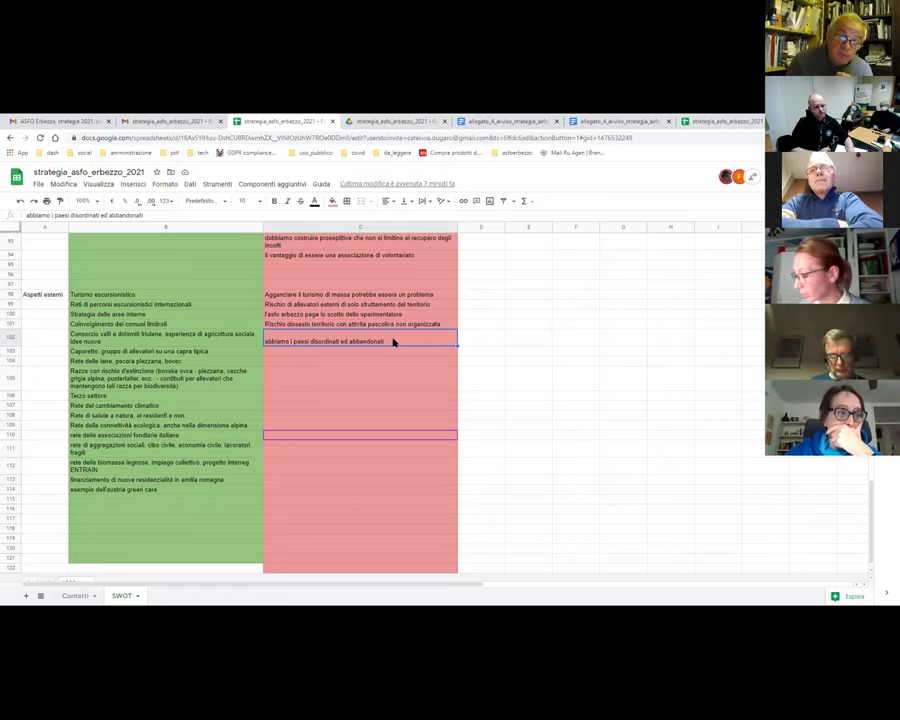
- Enter 'la zootecnica è sostenuta dal PSR.' in cell B115 under the last green item
click(125, 498)
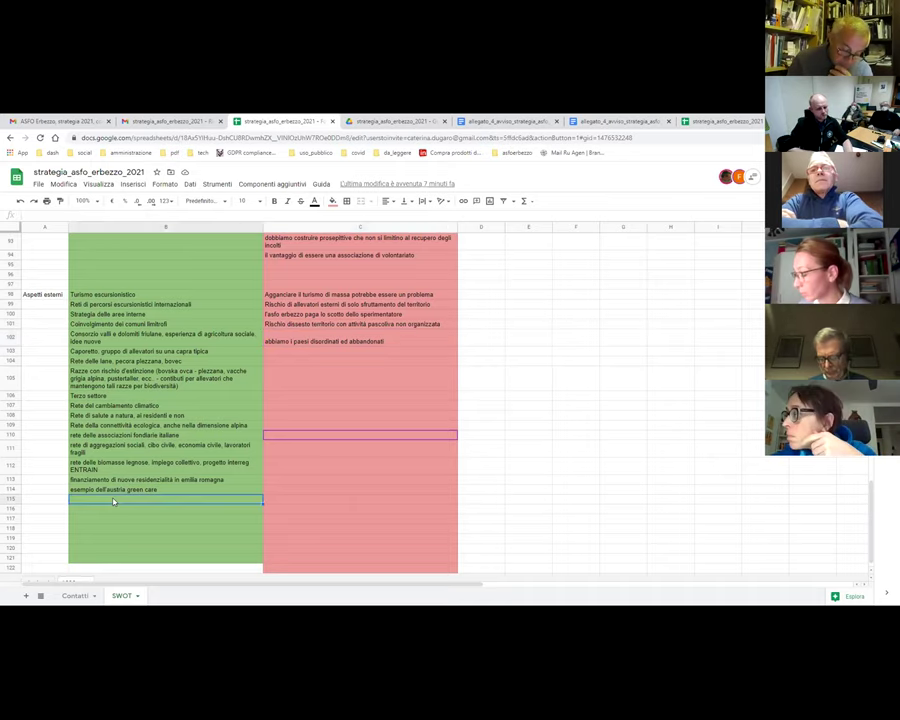
text(la zoo)
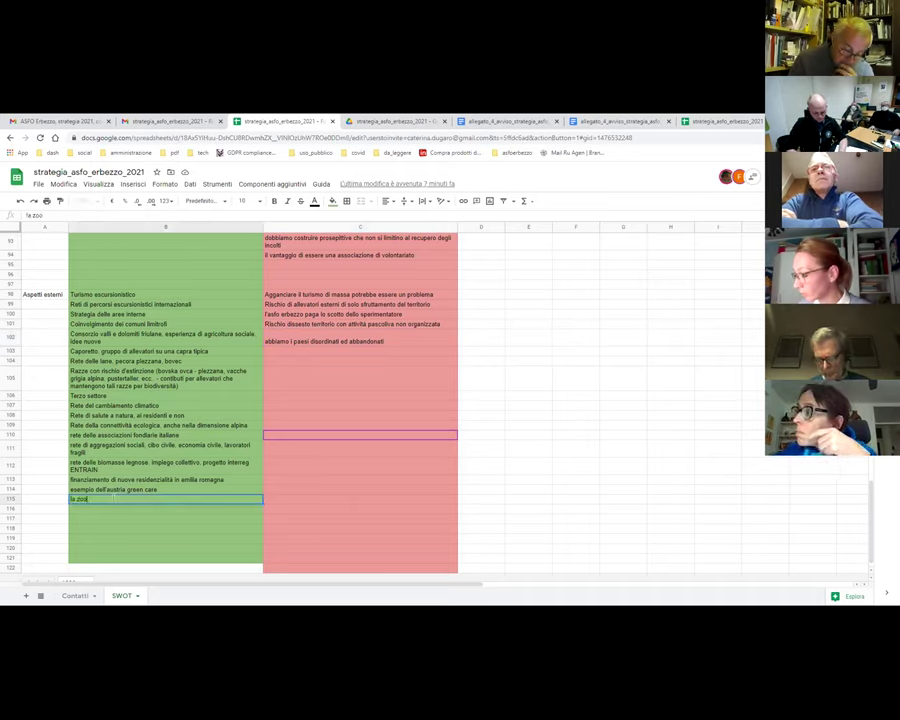
text(tecnica)
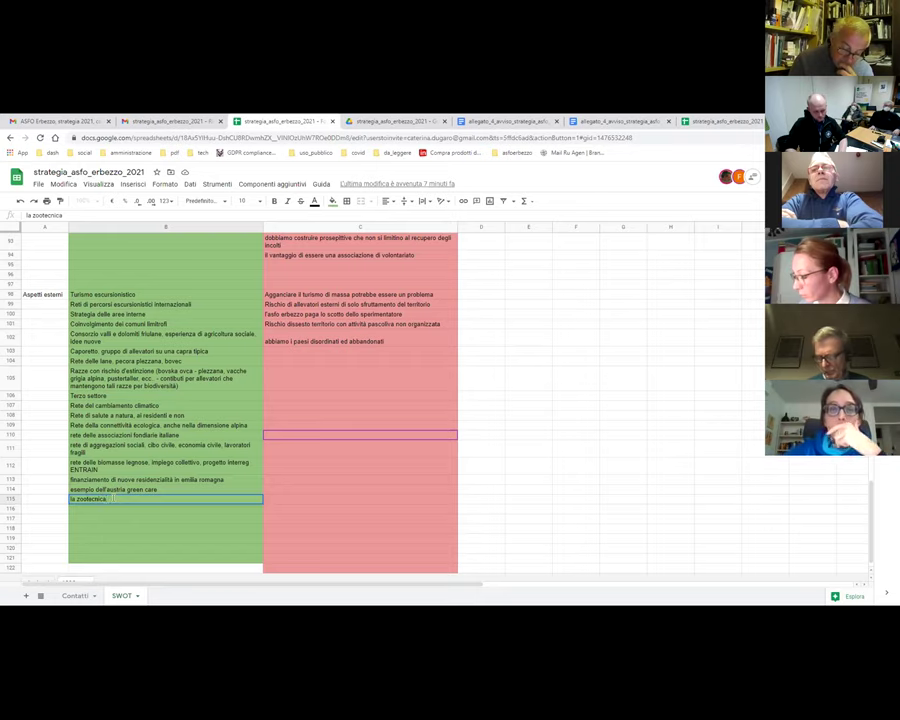
text( è sostenuta)
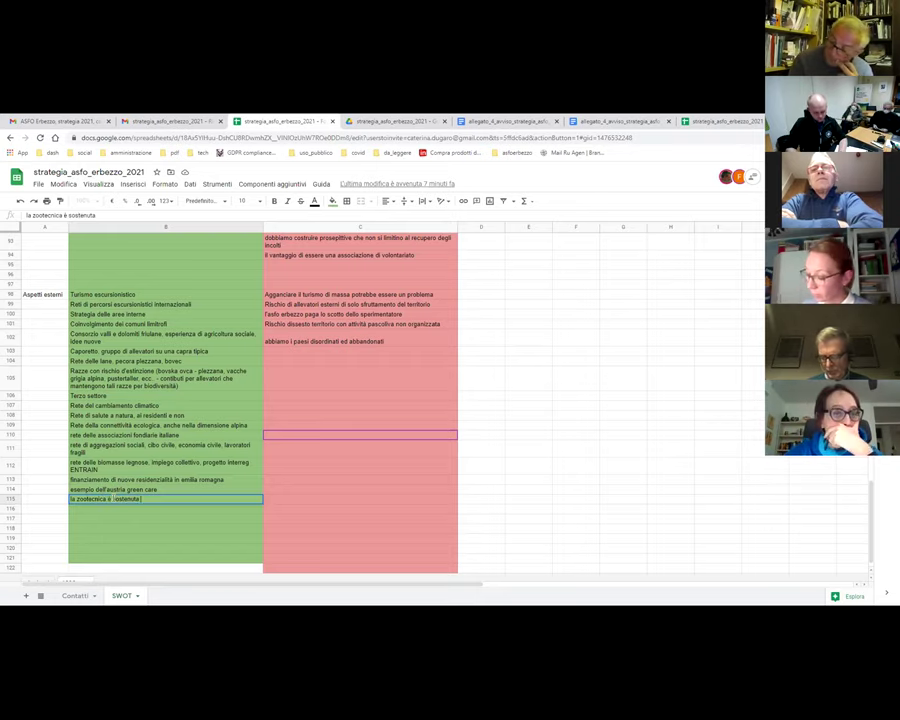
text( dal P)
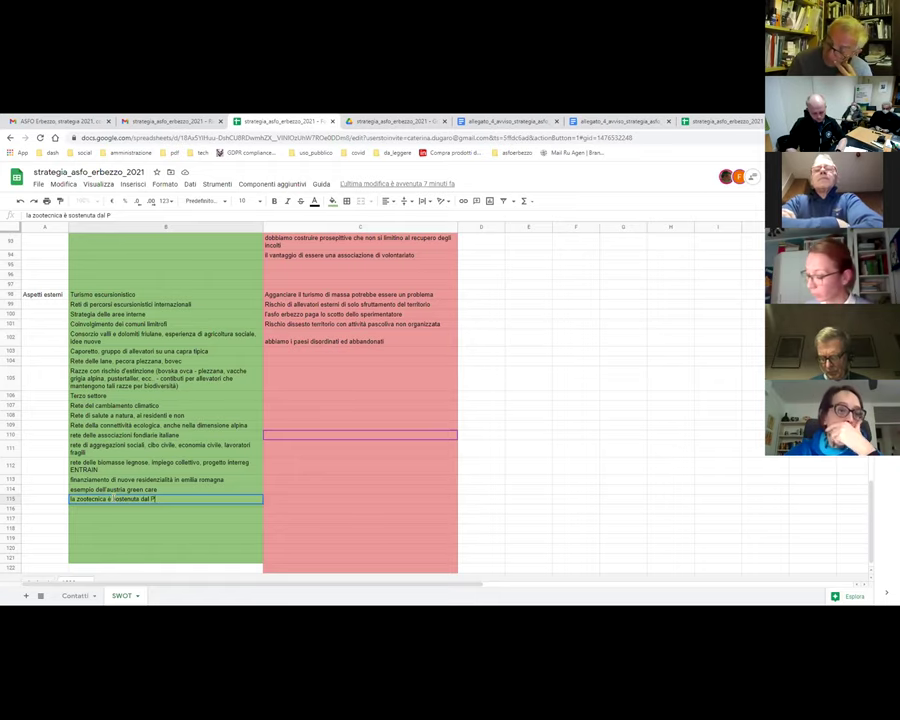
text(SR.)
key(Return)
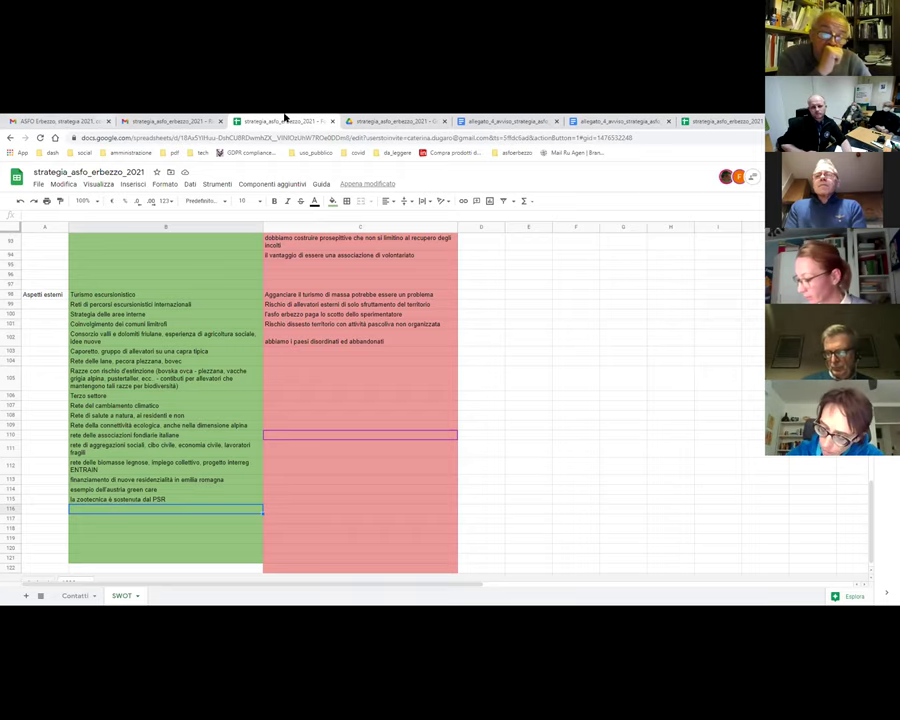
- After checking the open tabs, search Google for 'progetto entrain regione fvg' in a new tab
click(398, 122)
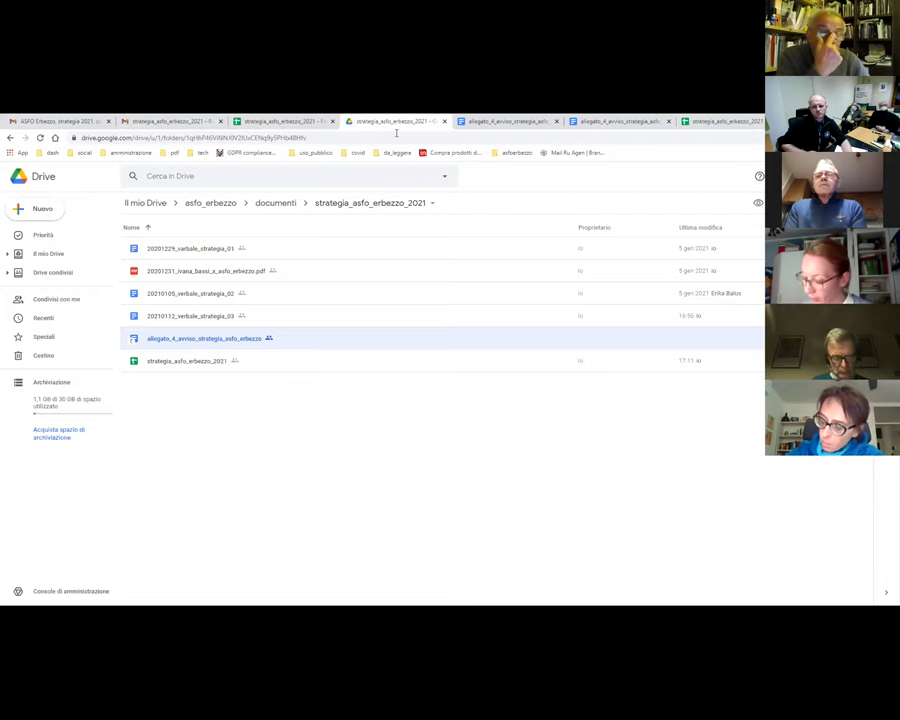
click(633, 122)
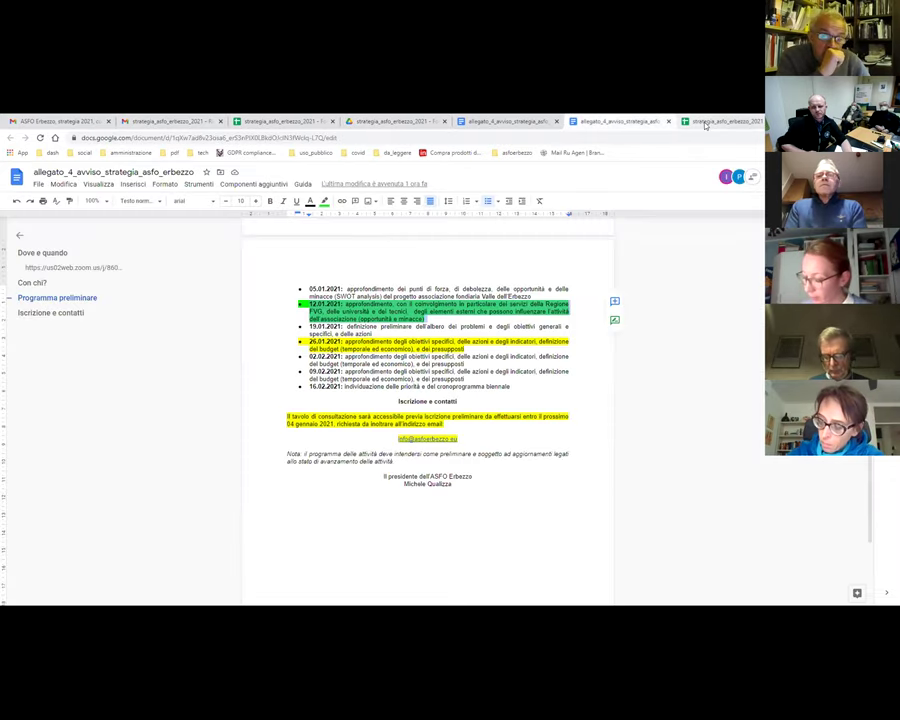
click(705, 122)
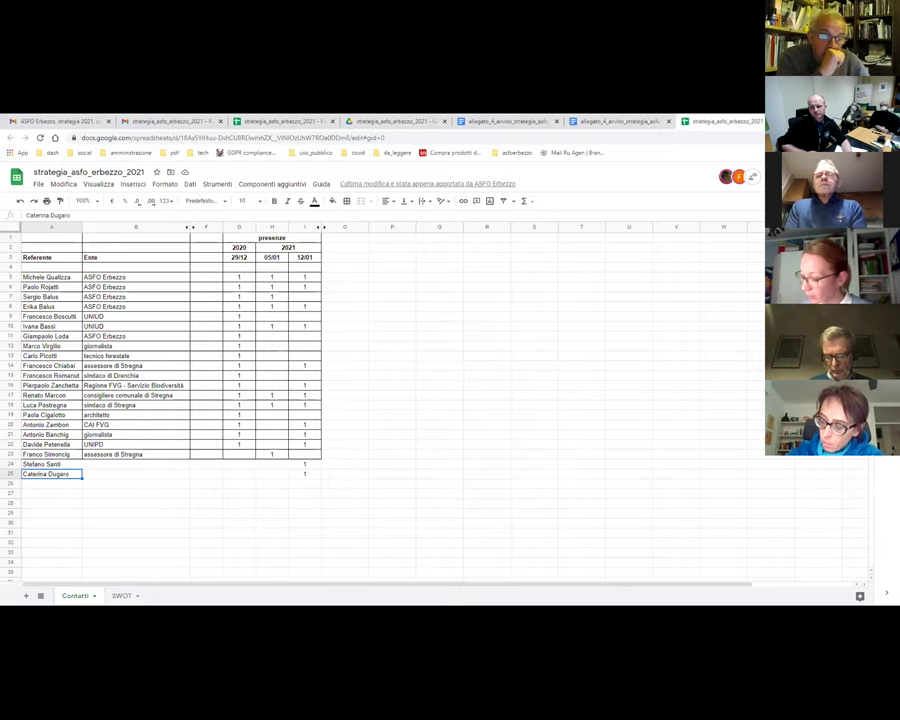
key(ctrl+t)
text(pro)
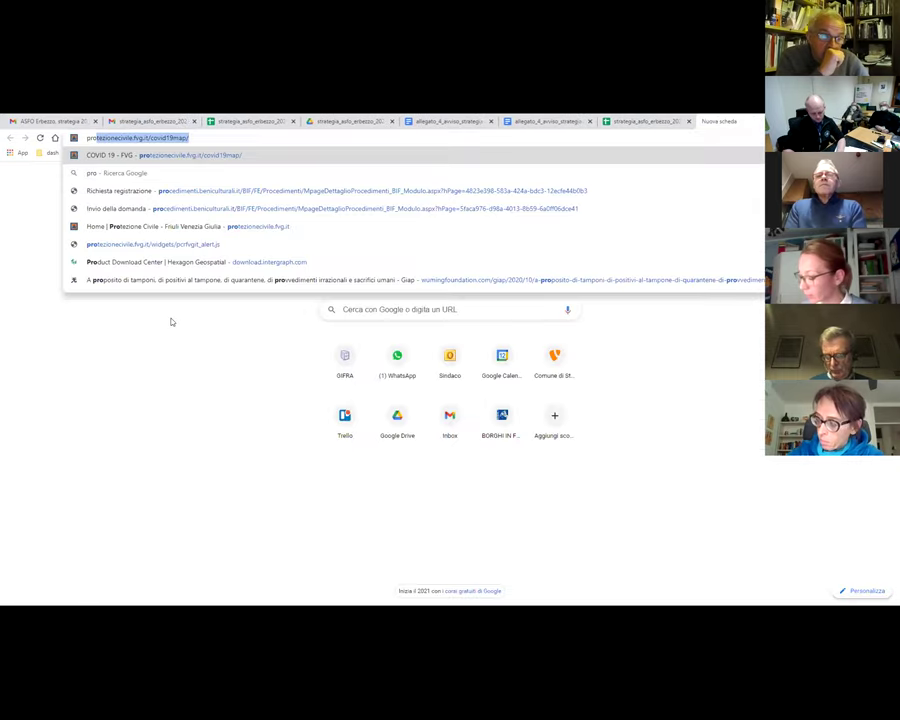
text(getto entrain re)
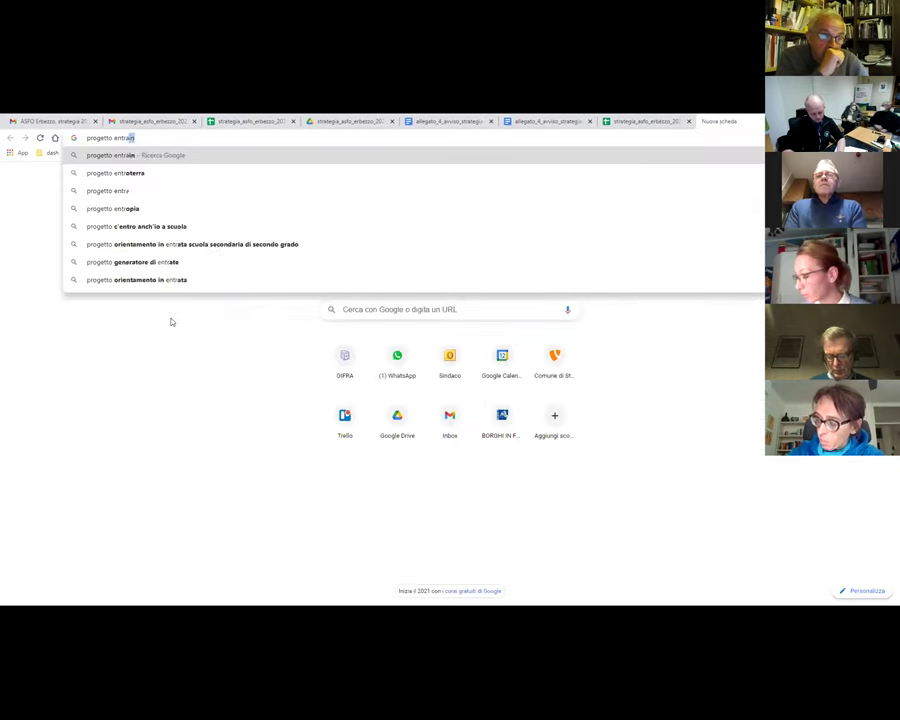
text(gione fvg)
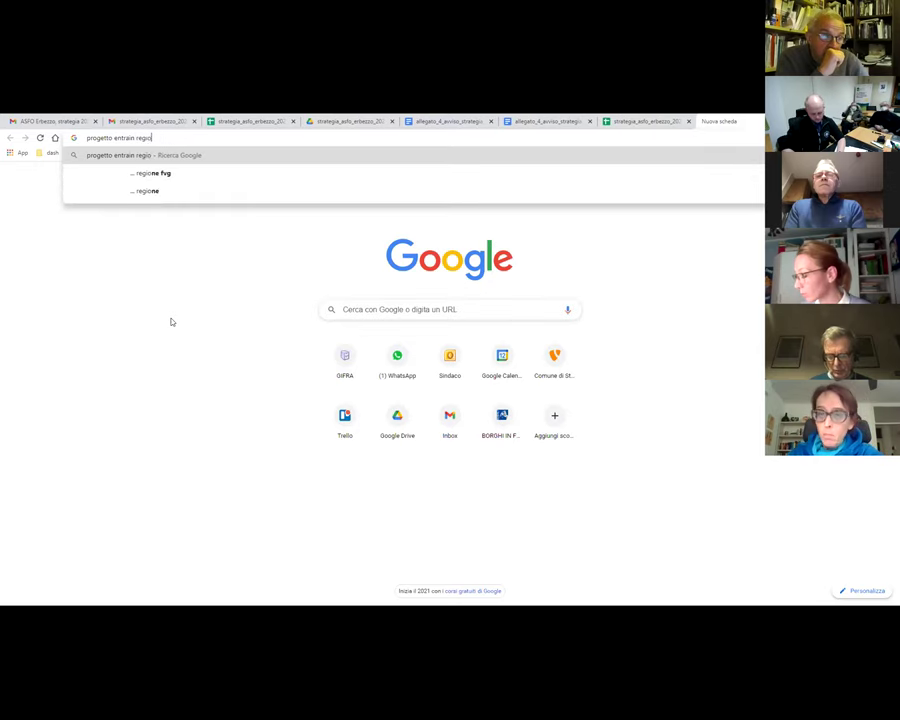
key(Return)
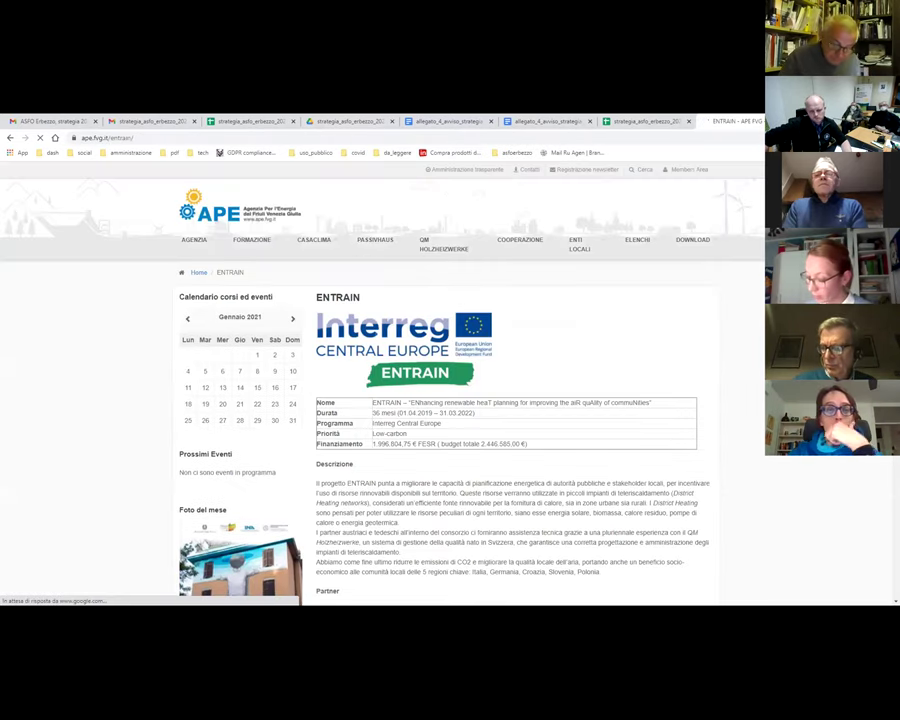
- Open the APE page's Site web link to the Interreg ENTRAIN site in a new tab
scroll(622, 346, down, 9)
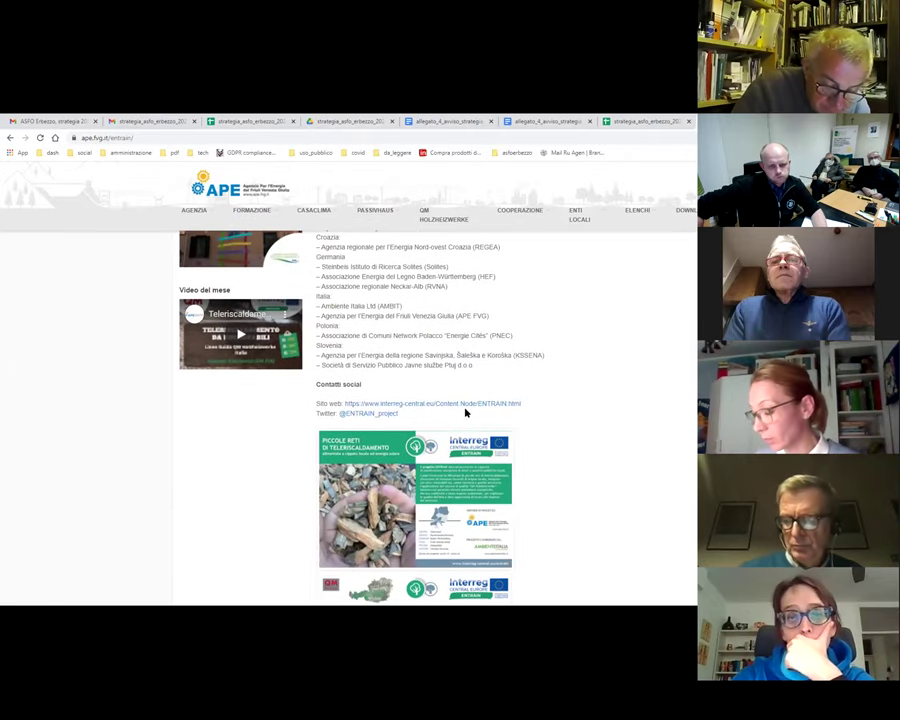
right_click(446, 403)
click(576, 408)
scroll(590, 404, down, 3)
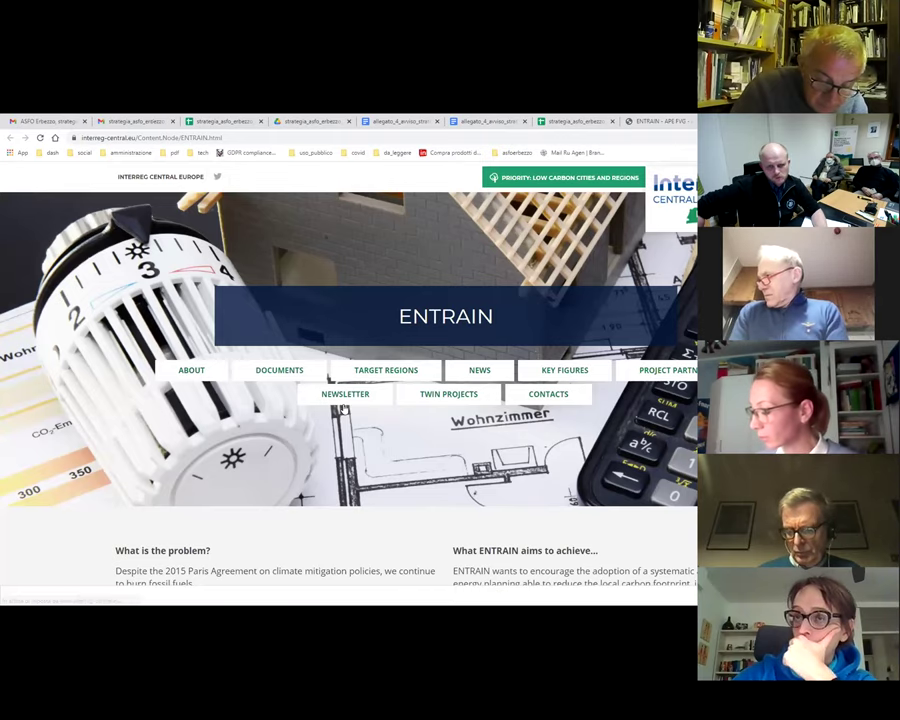
scroll(429, 438, down, 10)
- Review the ENTRAIN Documents and Target regions sections, then close the Interreg tab
scroll(429, 438, down, 5)
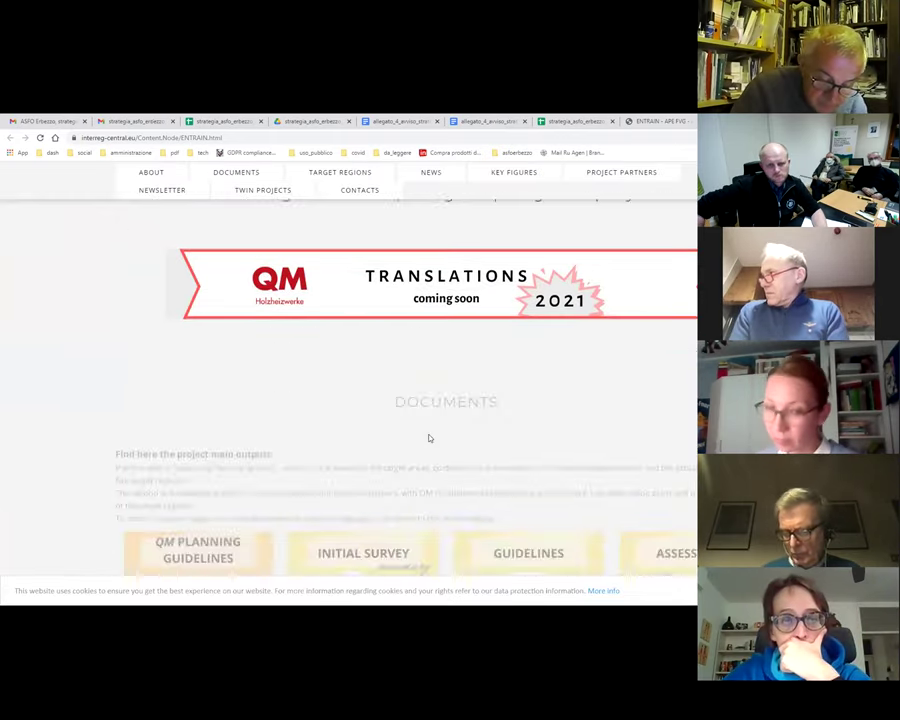
scroll(429, 438, down, 8)
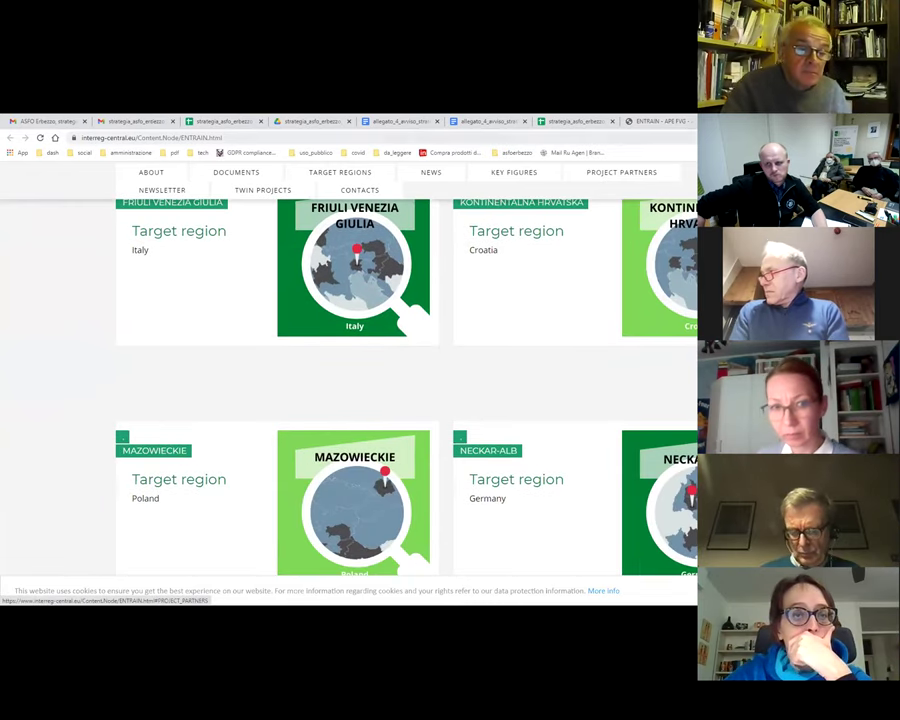
key(ctrl+w)
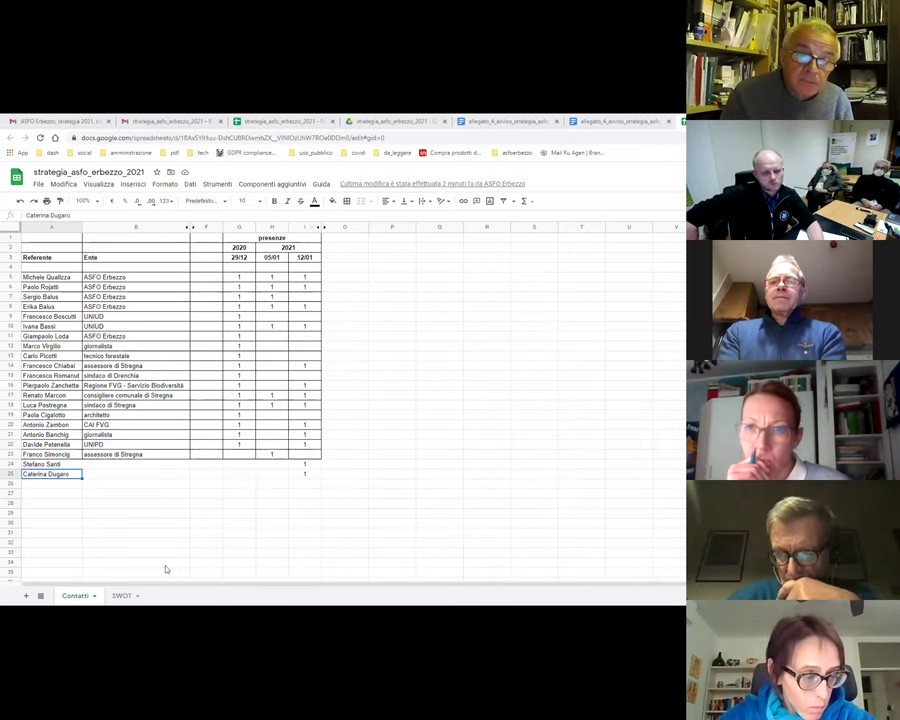
- On the SWOT sheet, enter 'Integrazione tra servizi ai cittadini ed ai turismi' in cell B25
click(121, 595)
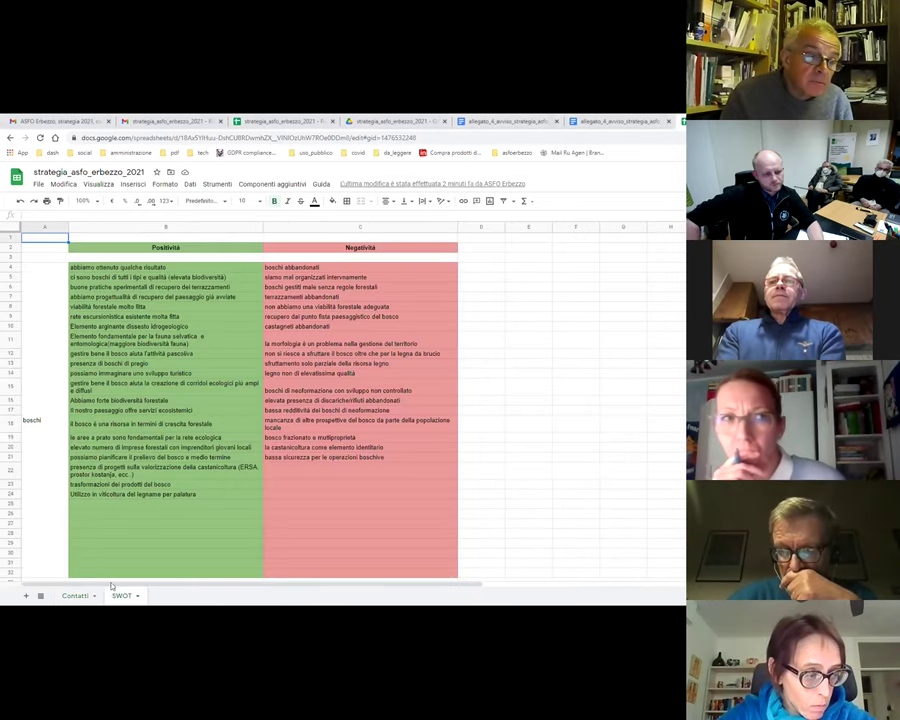
click(100, 504)
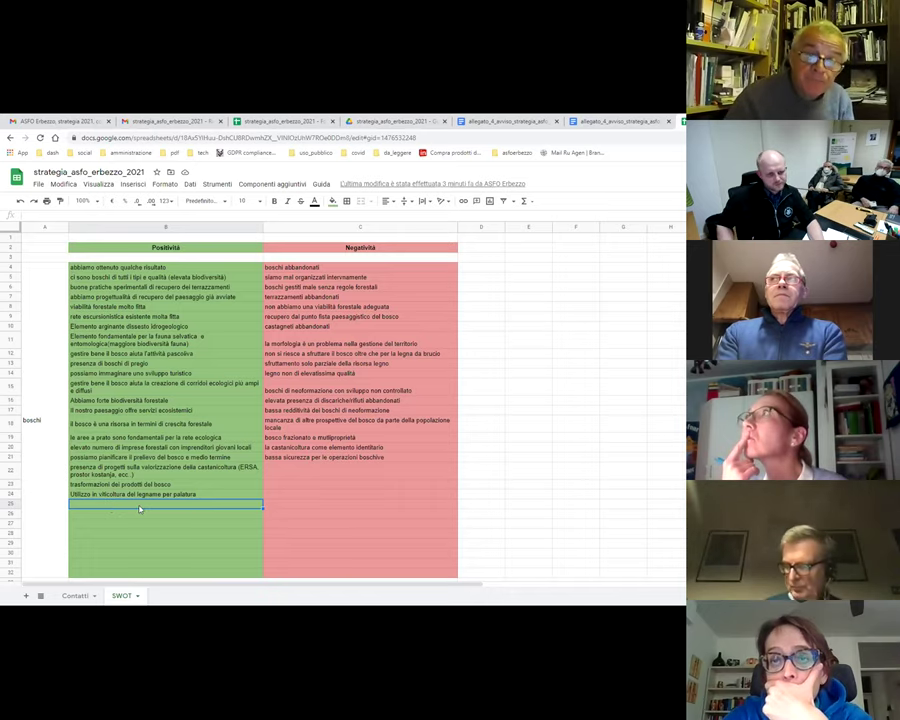
text(Integra)
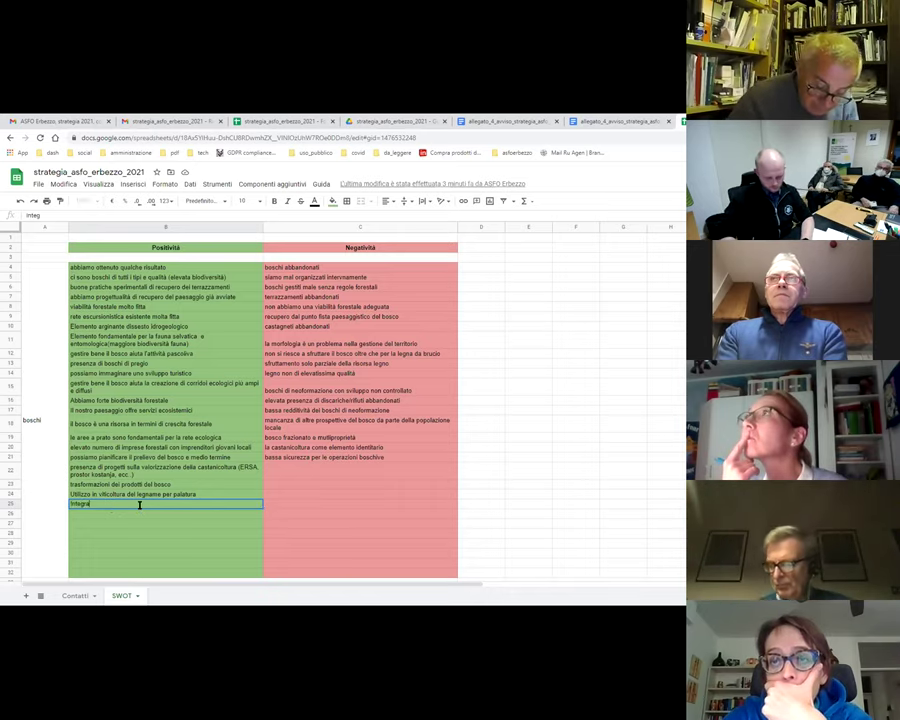
text(zioni)
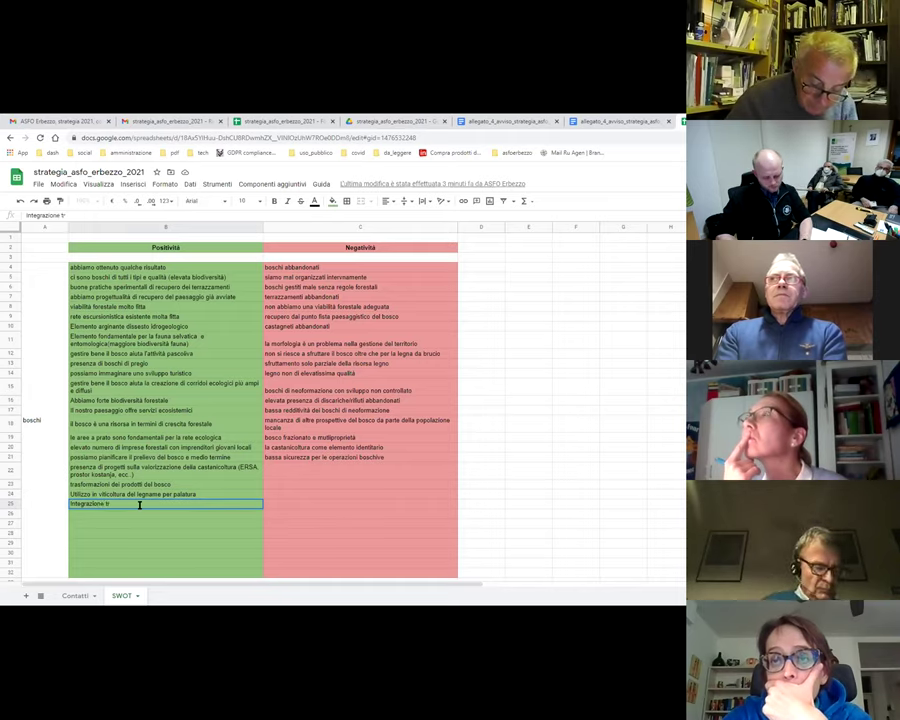
text( tra servizi ai cittadini)
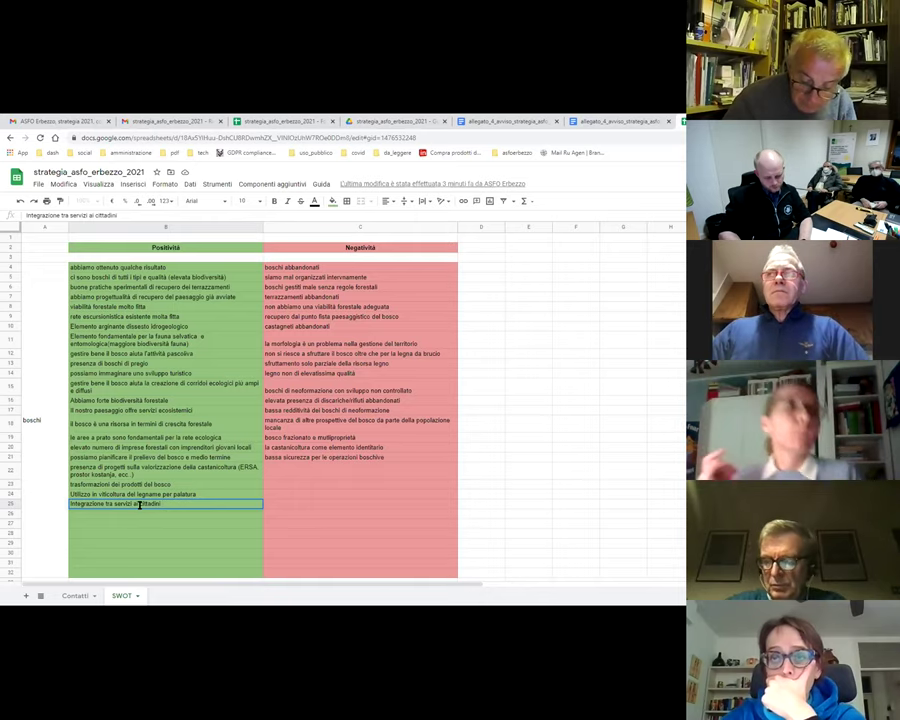
text(ed al turismo)
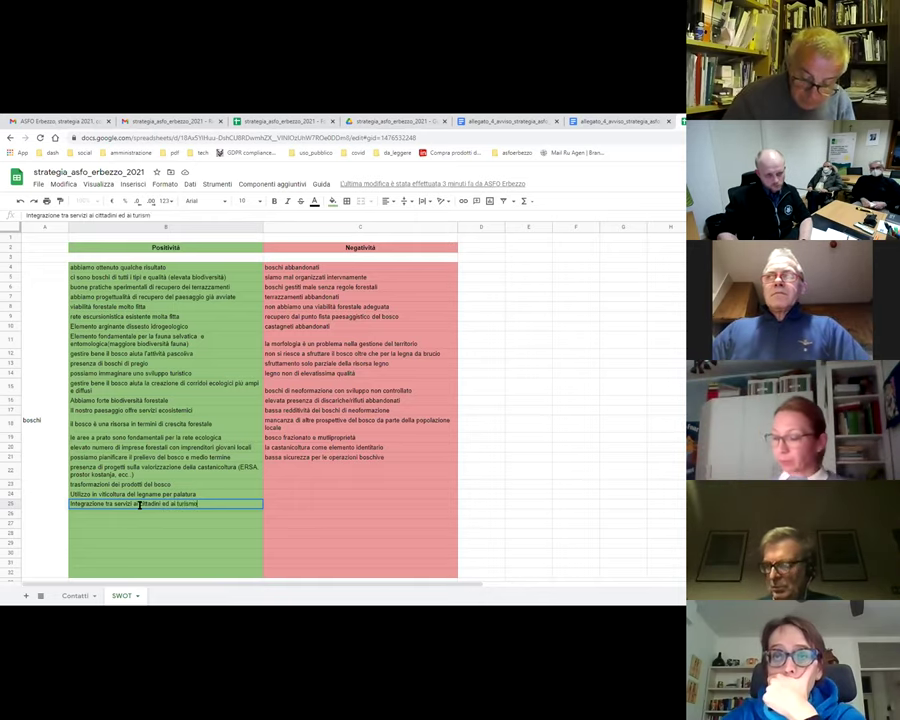
key(BackSpace)
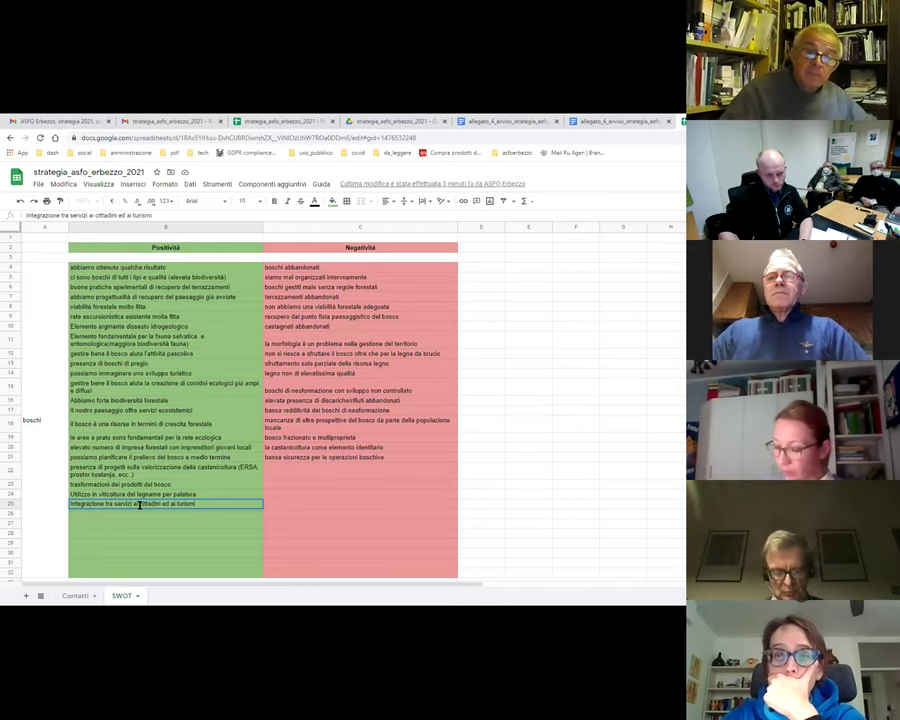
key(Tab)
click(140, 509)
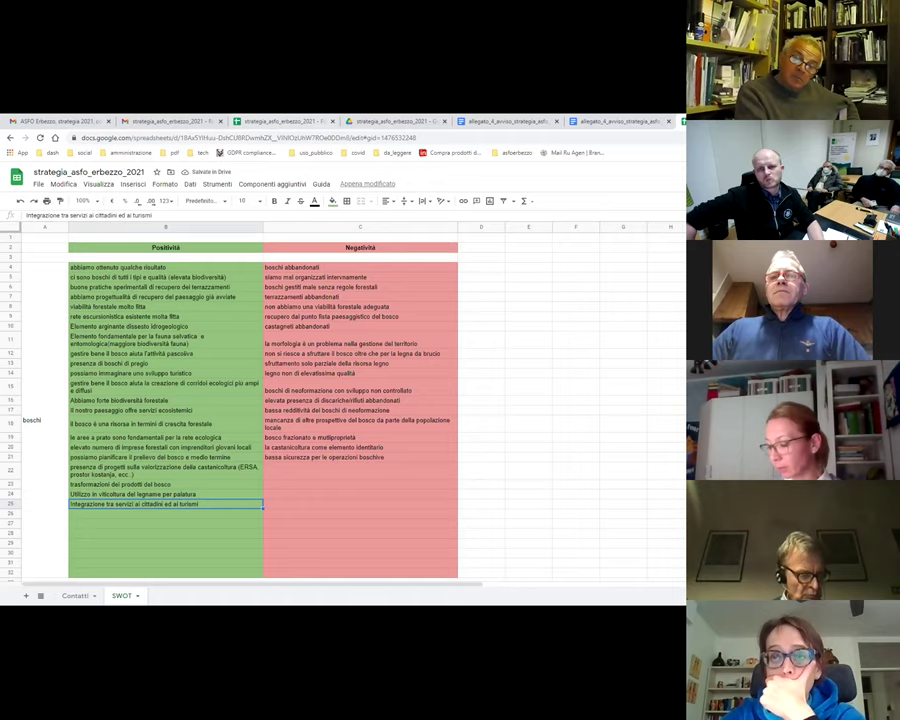
click(552, 120)
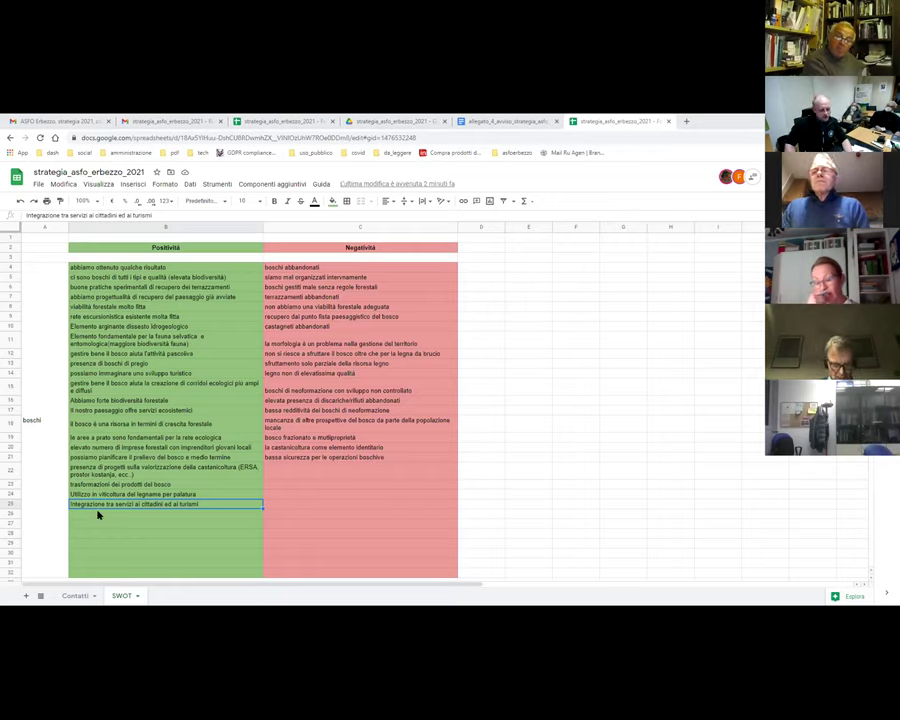
- Select the empty cell B26 in the Positività column
click(105, 516)
- Enter 'formazione ai portatori di interesse in collaborazione con associazione di categoria' in B26, then review Negatività entries
text(formazi)
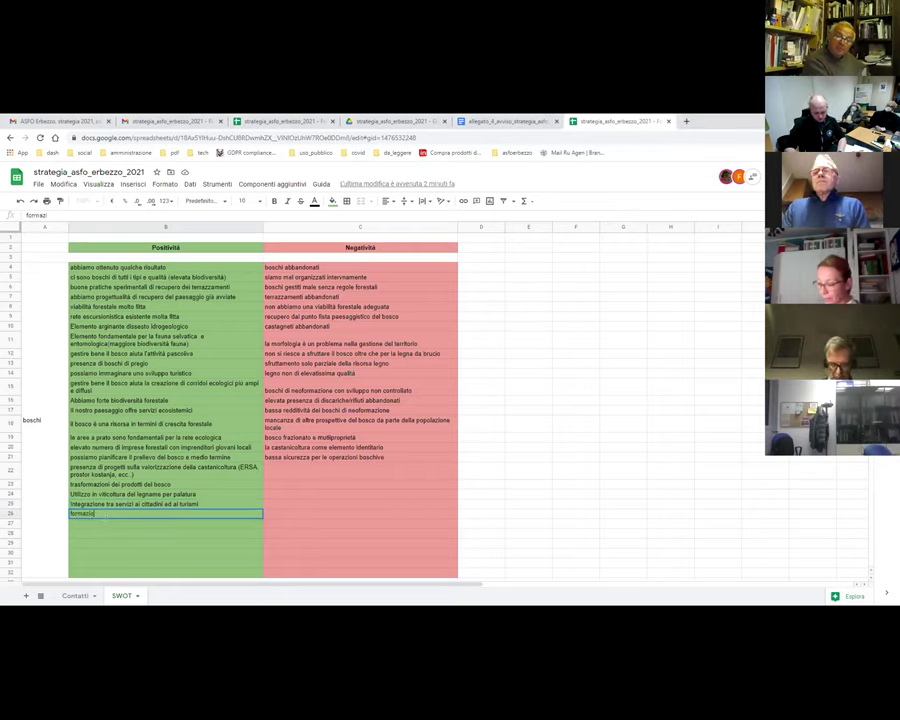
text(one)
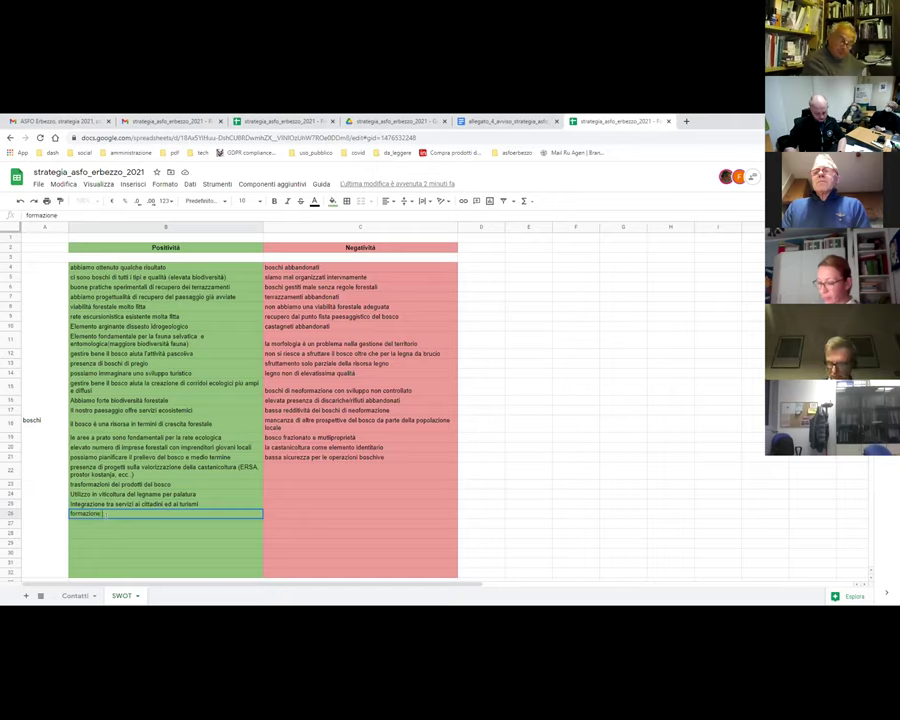
text( ai portatori di interesse in collaborazione)
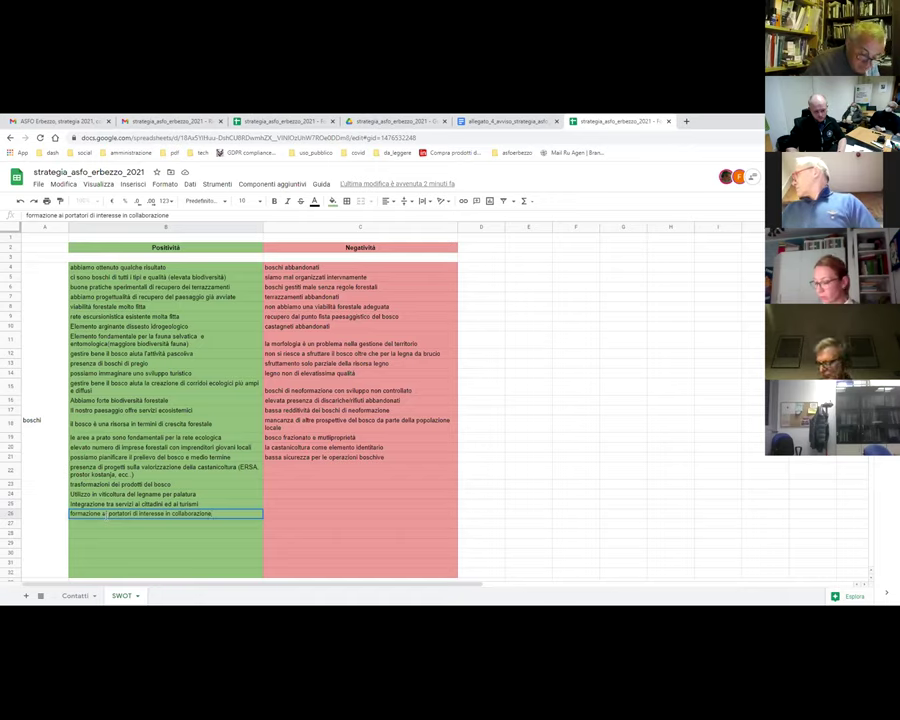
text( con associazione di c)
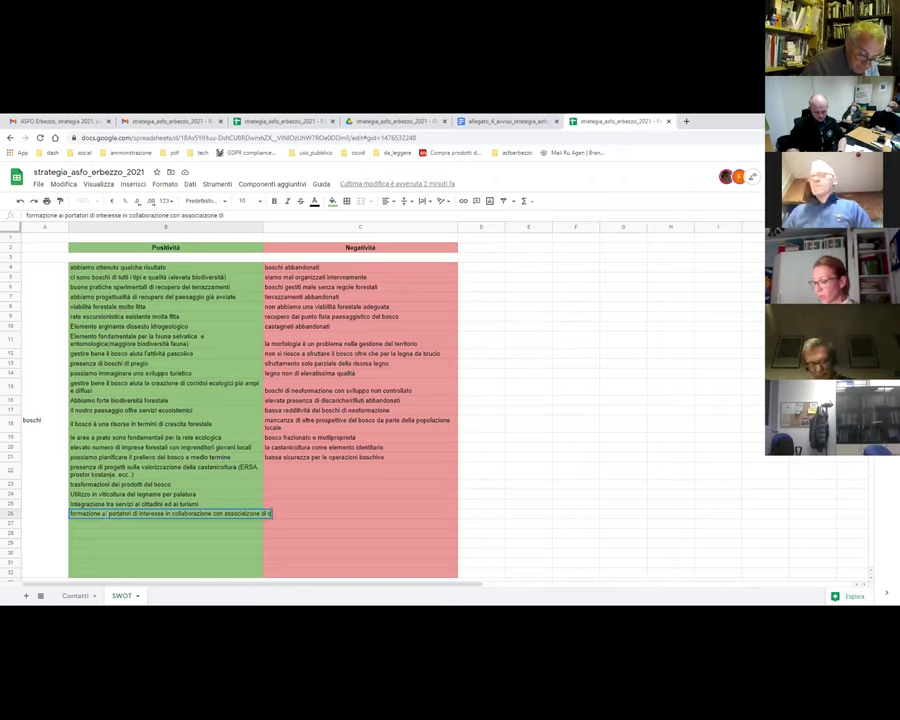
text(ategoria)
key(Return)
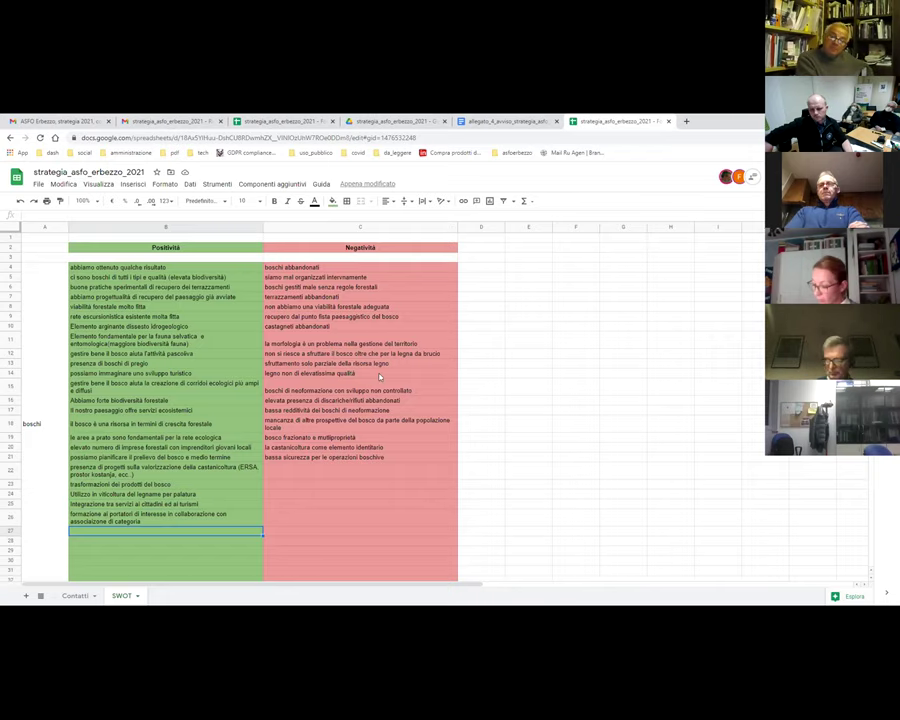
click(345, 456)
click(342, 447)
key(Up)
key(Up)
key(Up)
key(Up)
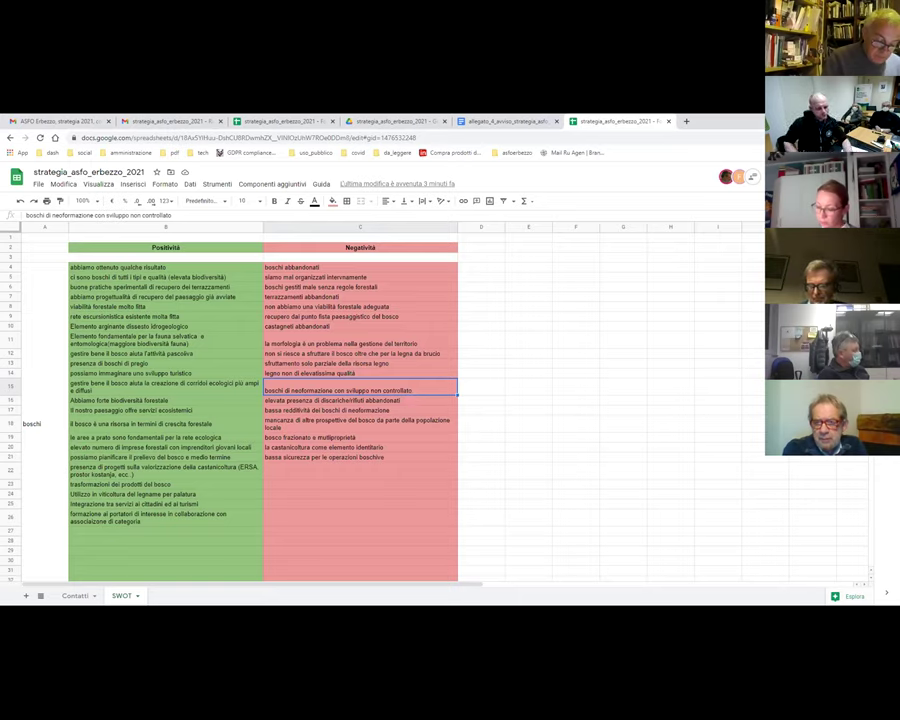
click(121, 532)
- Enter 'ambiente wild è interessante' in cell B27
text(ambiente wild)
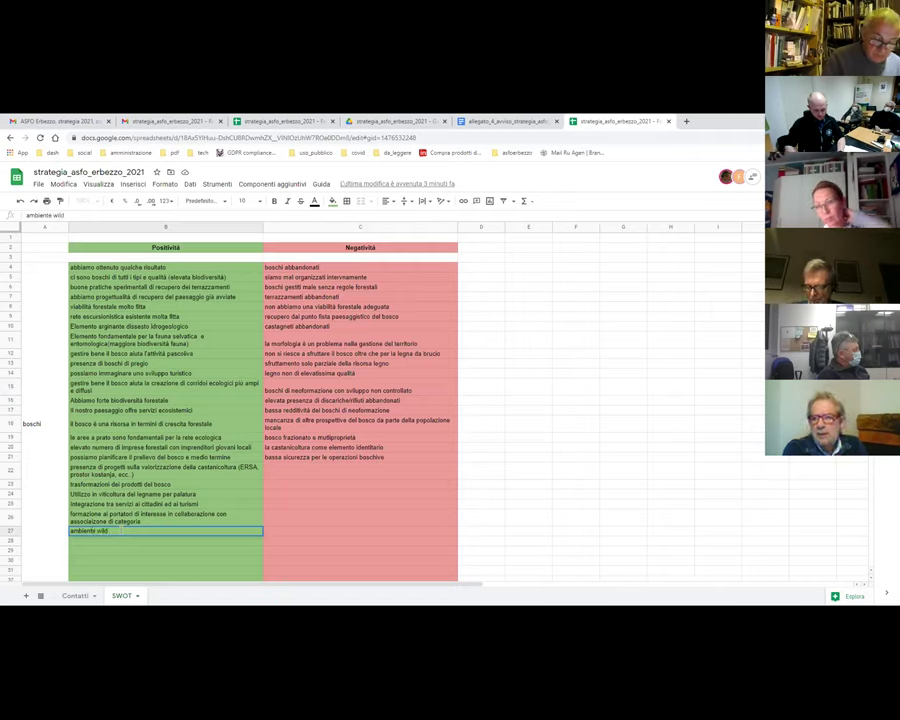
text( è intere)
text(ssante)
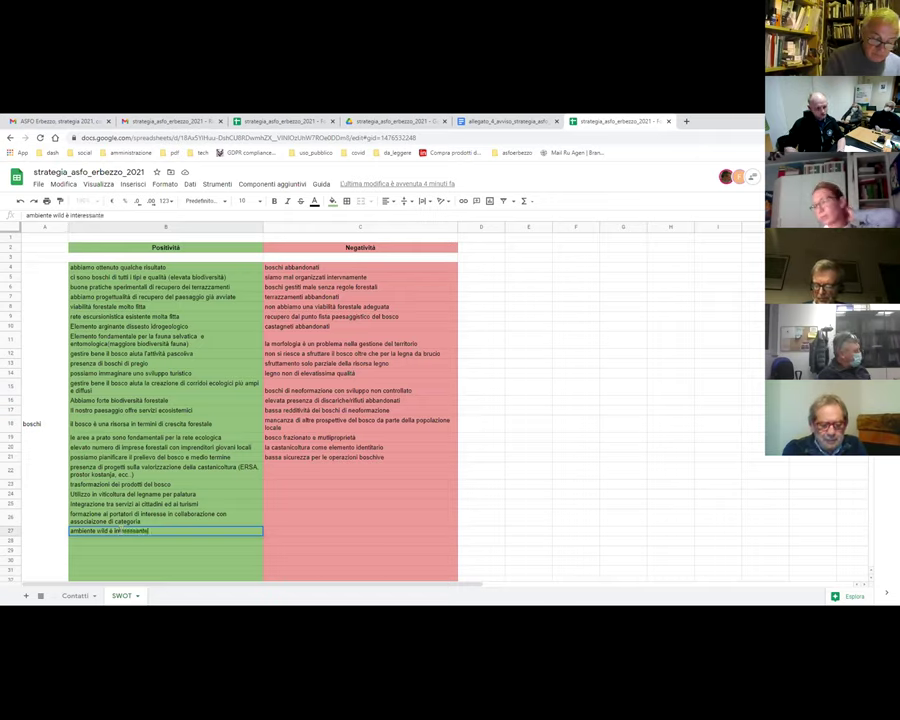
key(Return)
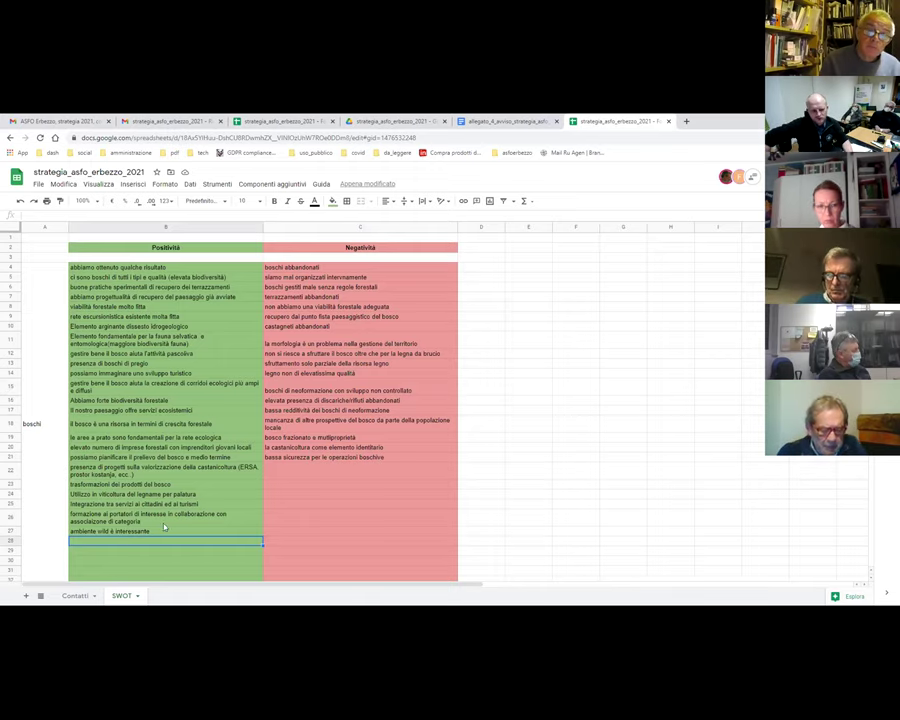
- Edit B27 to read 'ambiente wild / selvaggio è interessante'
click(140, 532)
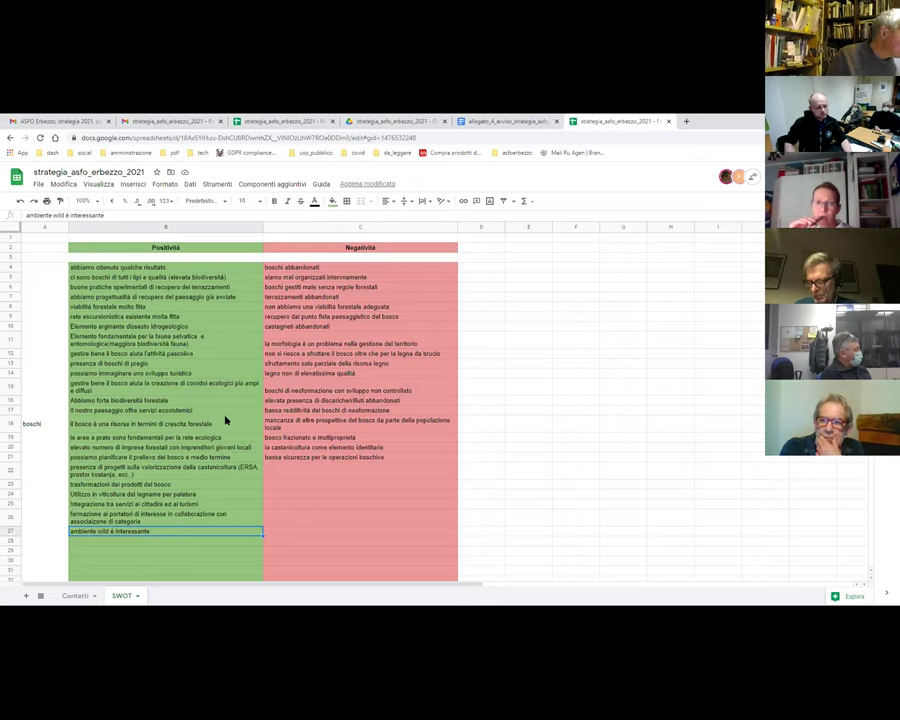
click(66, 215)
text(/ sel)
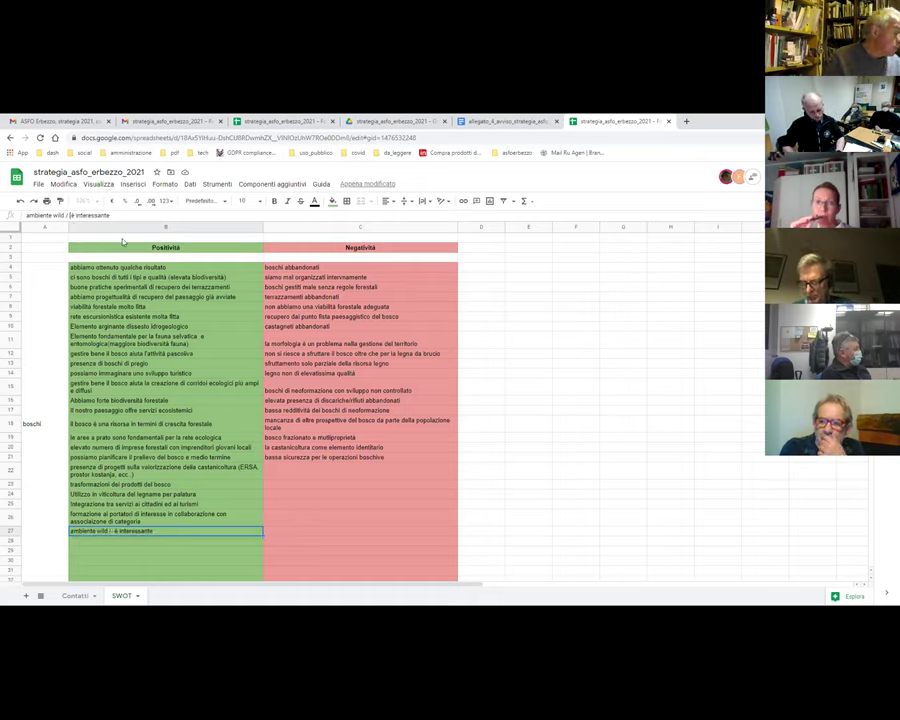
text(vaggio)
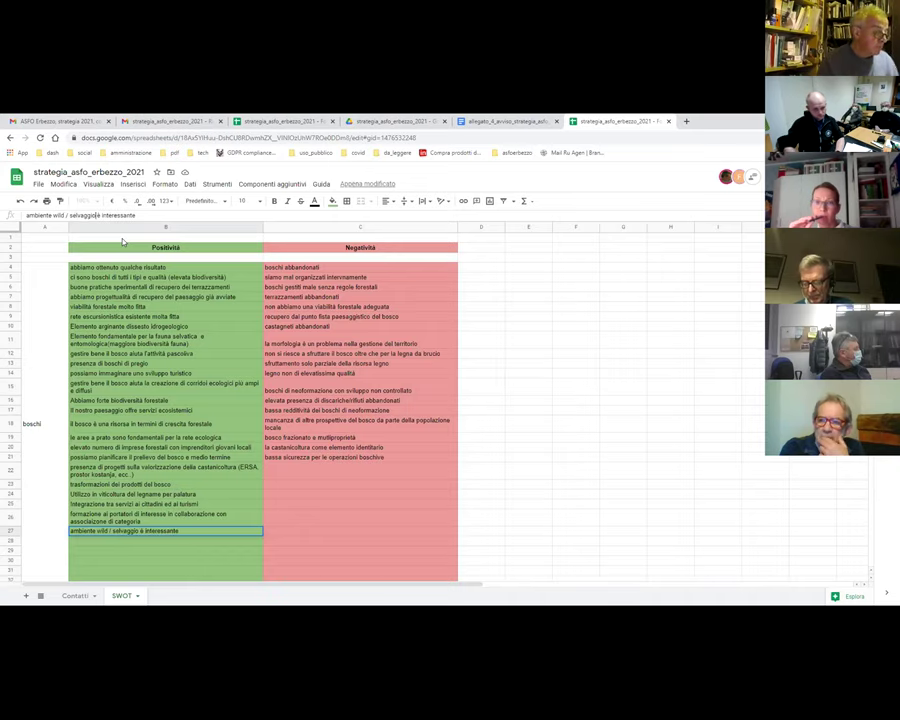
key(Return)
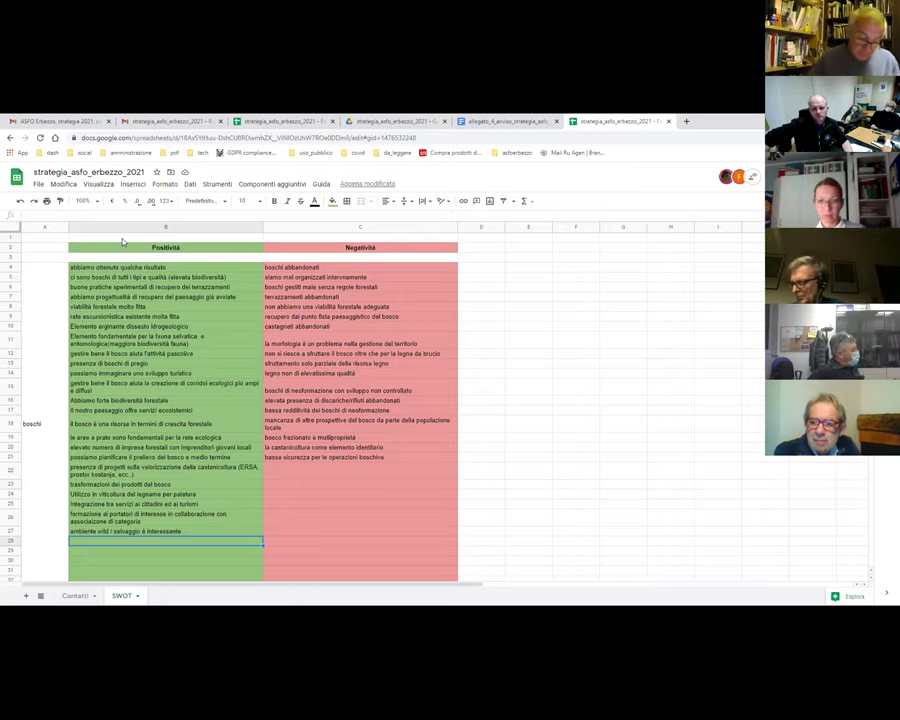
- Switch to the allegato_4_avviso_strategia_asfo_erbezzo document tab
click(497, 122)
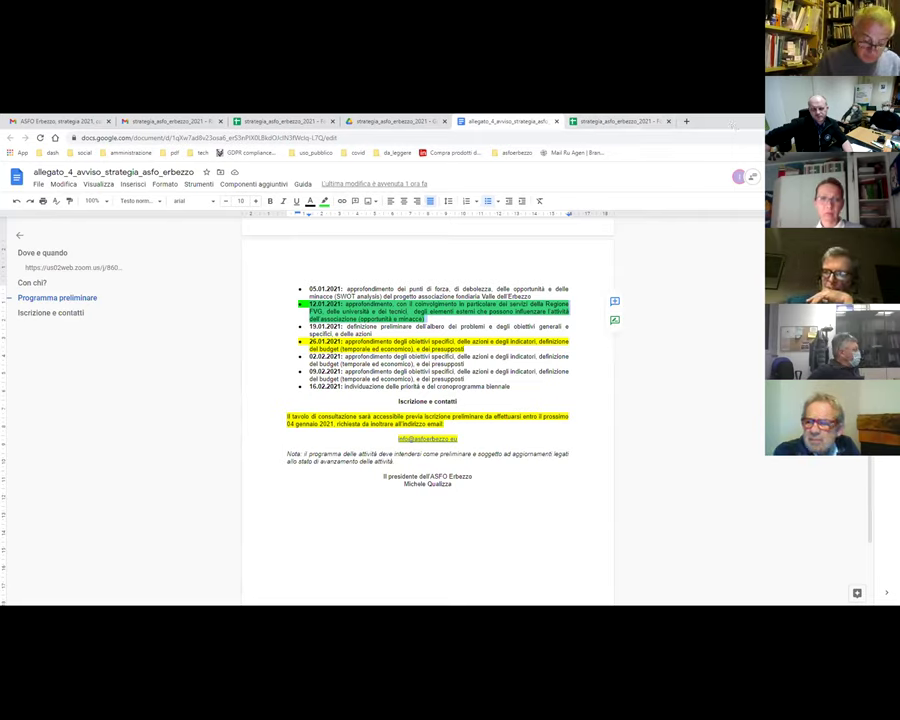
- Pass through the Drive folder tab back to the strategia_asfo_erbezzo_2021 SWOT sheet
click(389, 122)
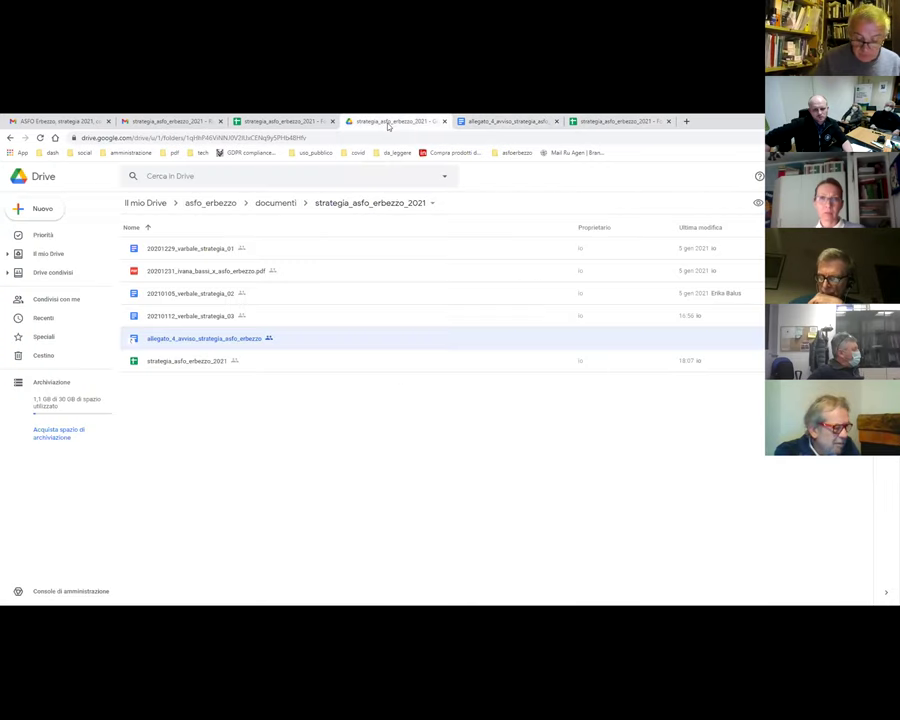
click(287, 124)
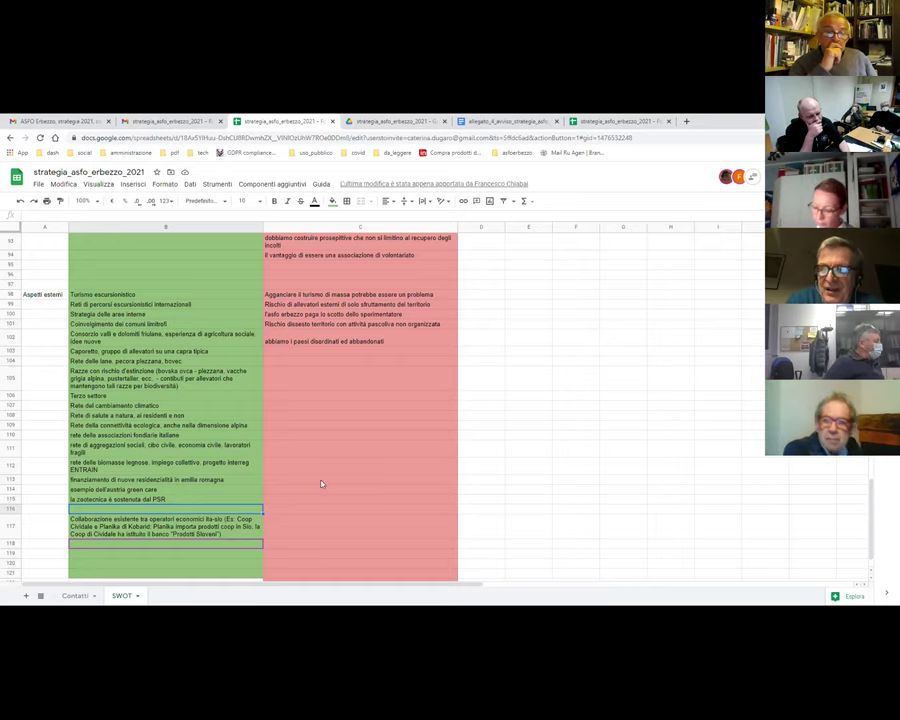
- Enter 'il wild / selvaggio è attrattivo, soprattutto per il nord europa' in cell B120
click(130, 552)
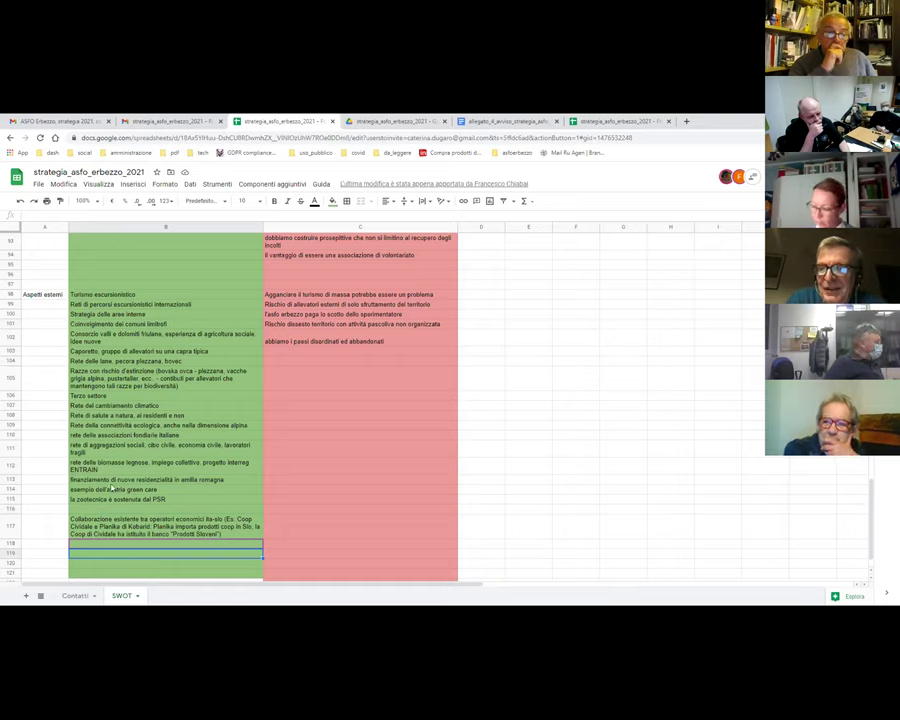
click(112, 565)
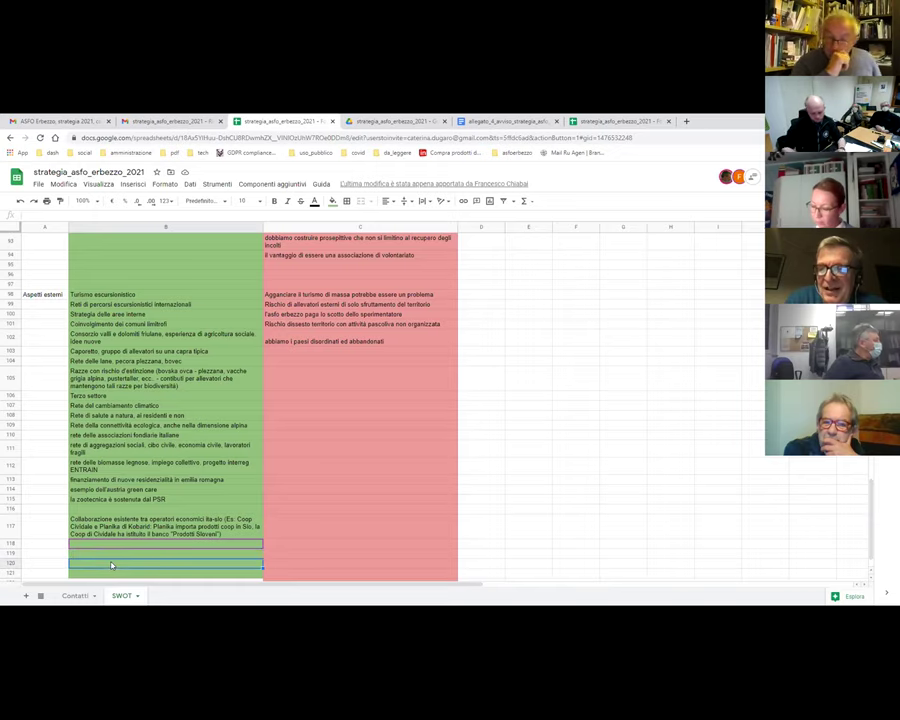
text(il wild / selvaggio o ittrattivo, sop)
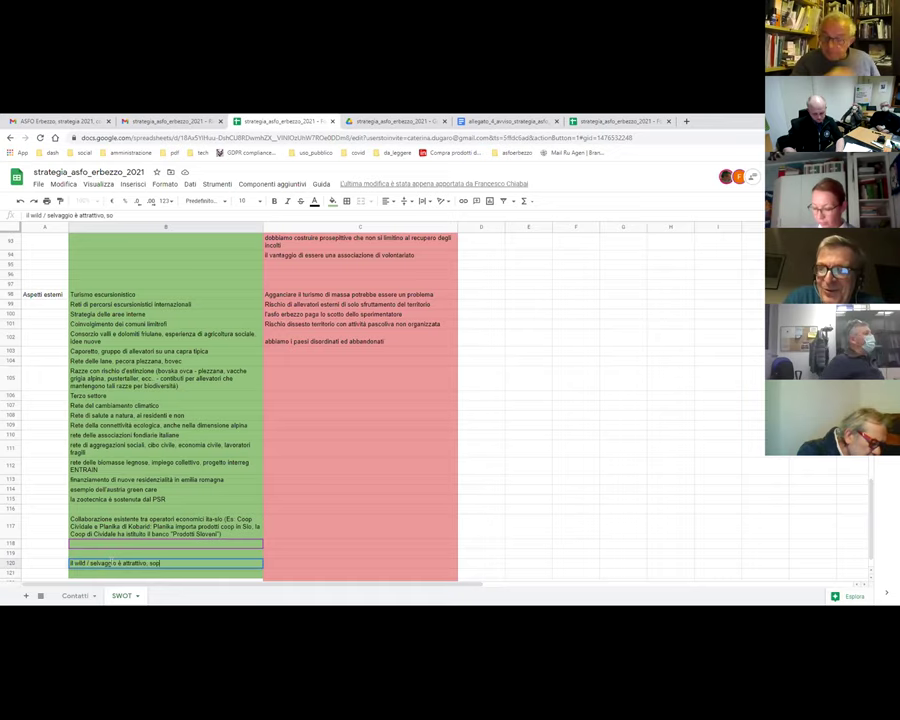
text(rattutto per il nord)
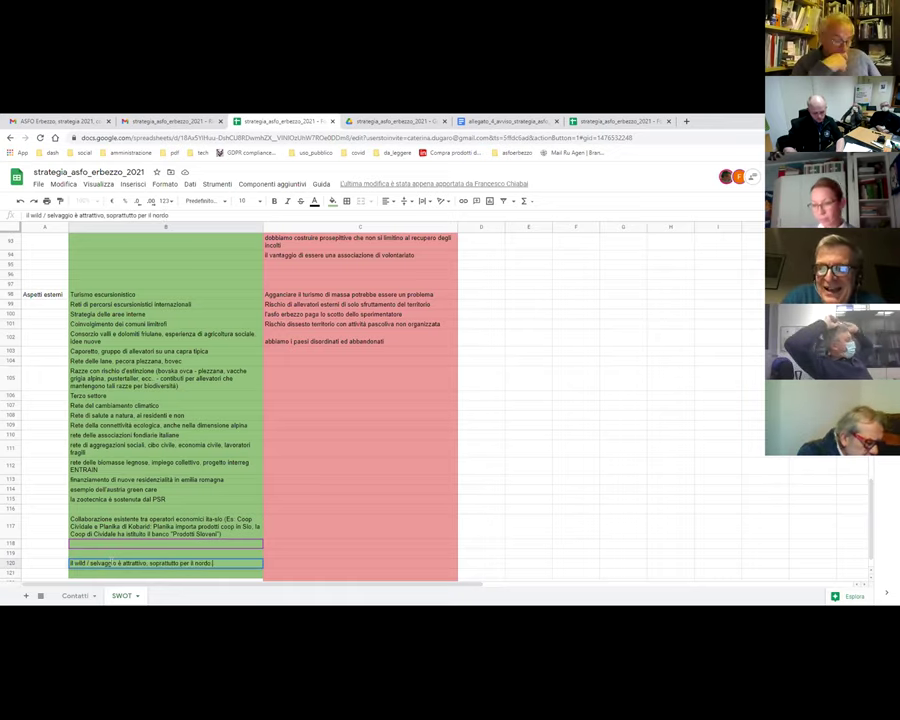
text(europa)
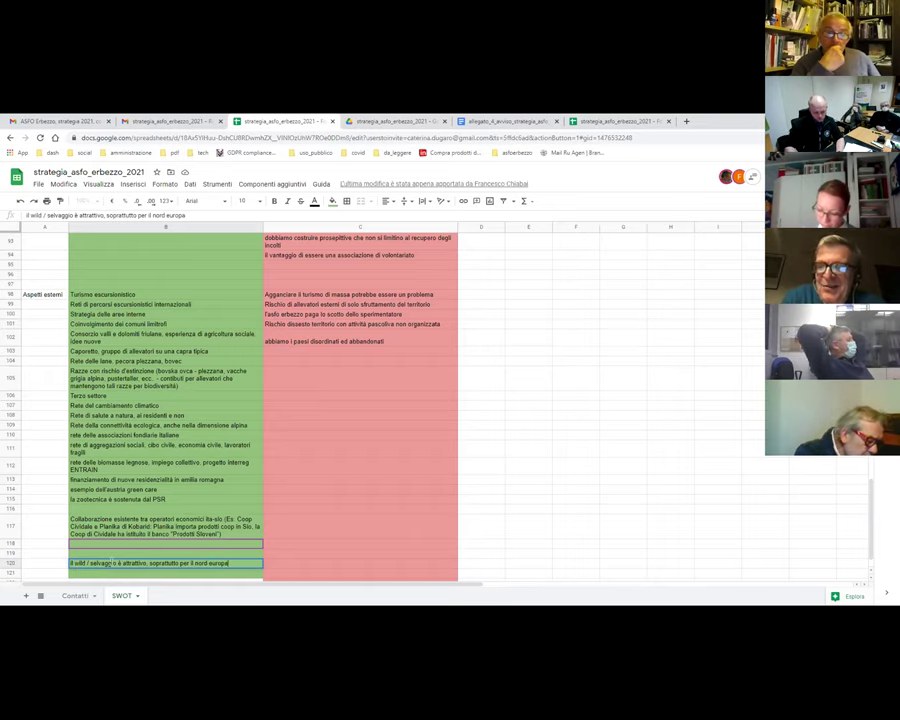
key(Return)
- Append the Valtellina wild remark to the B120 entry and reopen it for editing
click(113, 564)
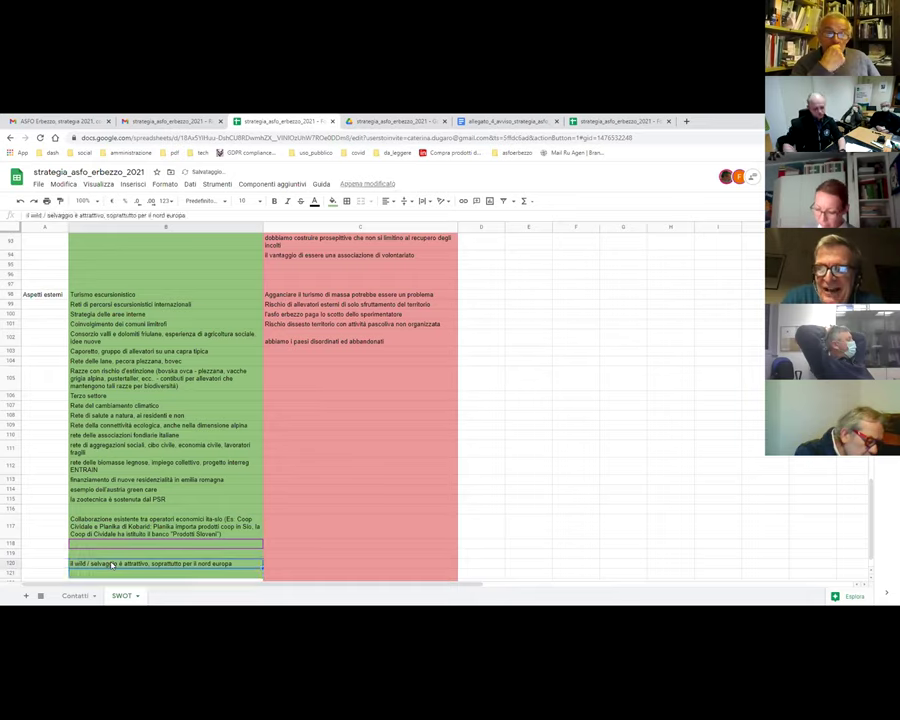
click(189, 216)
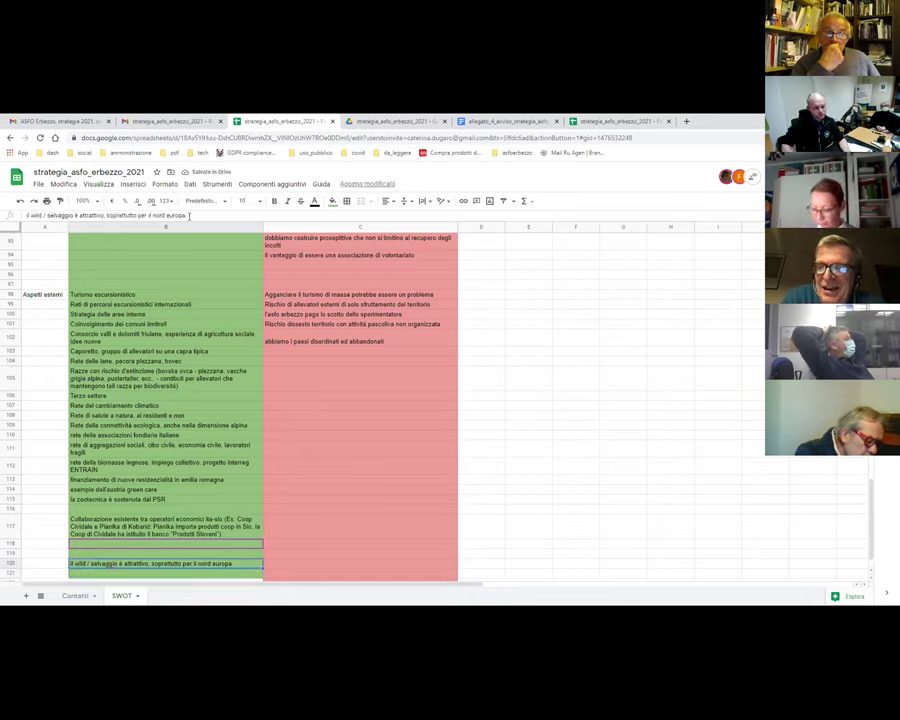
text(, l'alto)
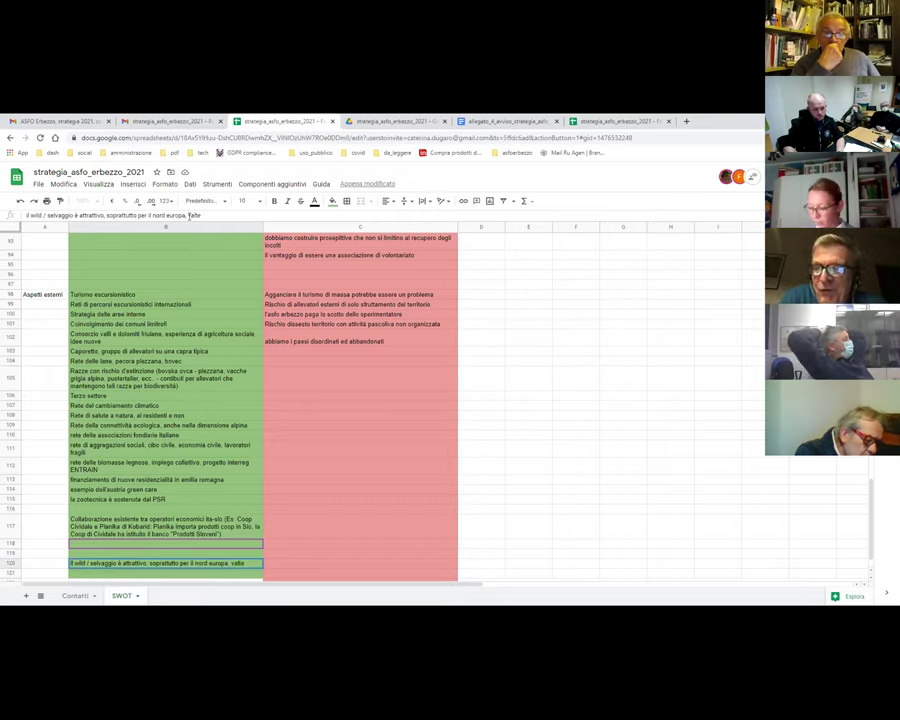
text(ellina)
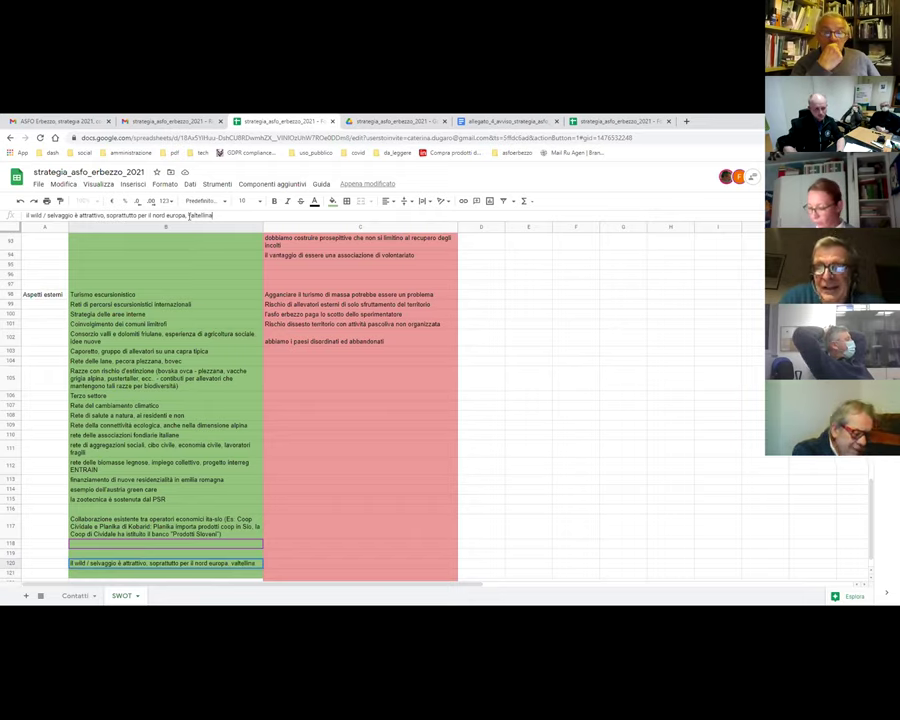
text( wil)
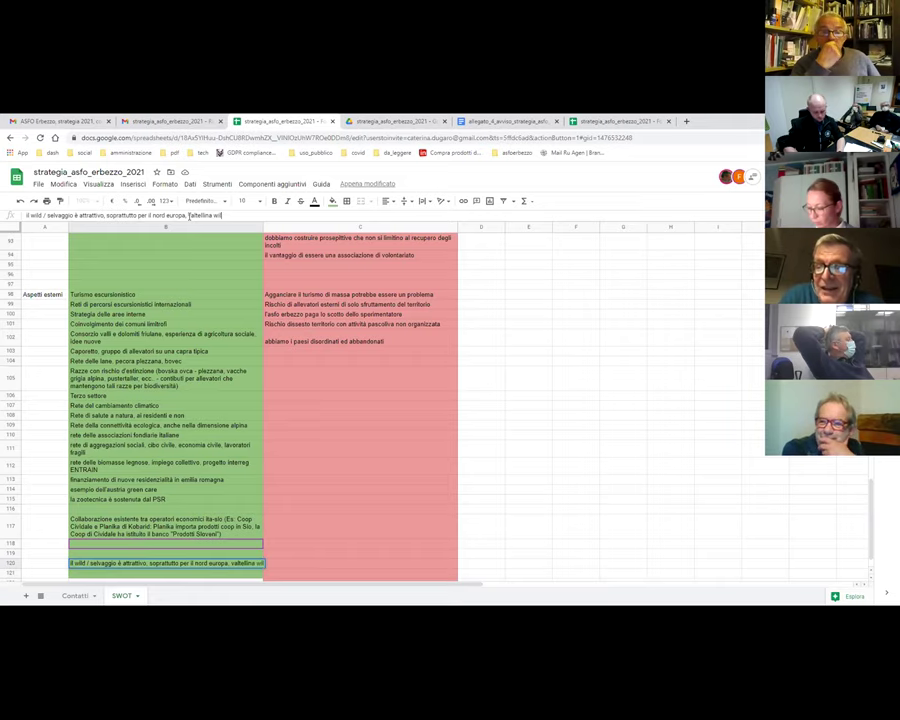
text(d oggi)
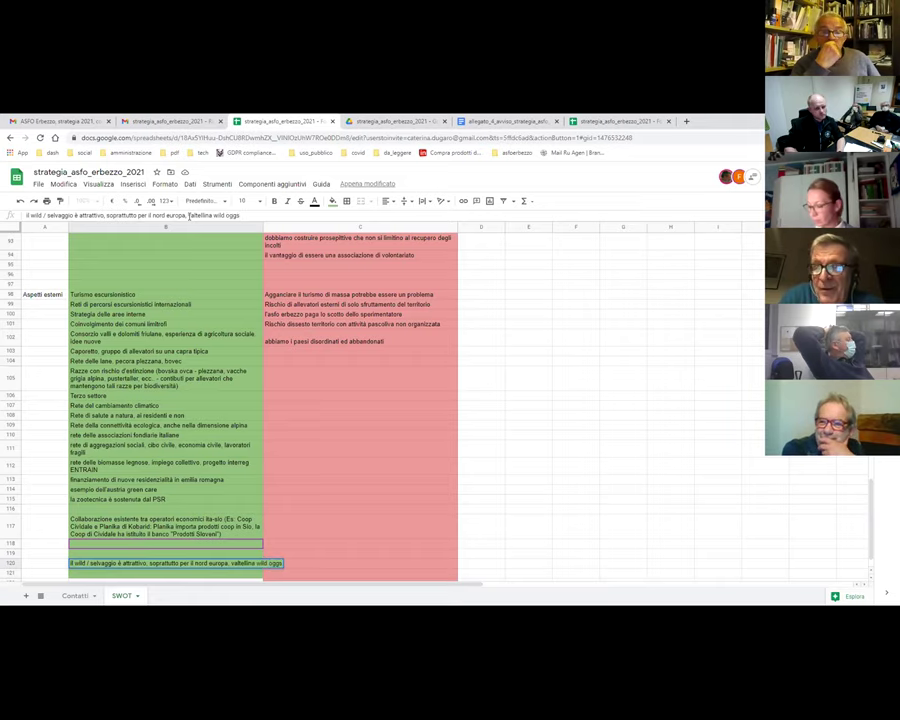
key(Return)
key(Up)
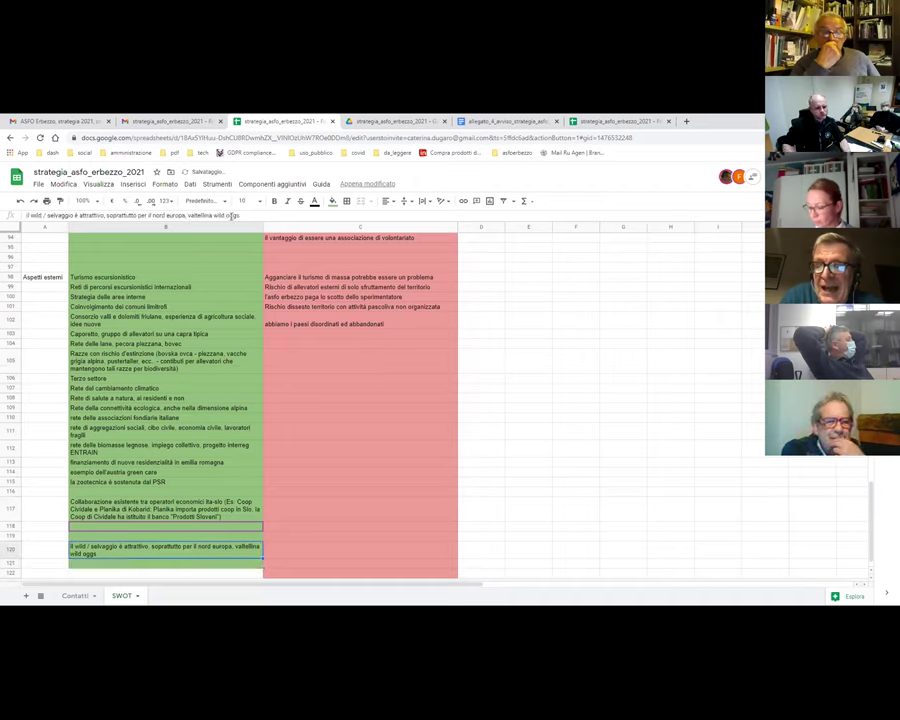
click(229, 215)
- Commit the B120 entry, now ending '…per il nord europa, valtellina wild eggs'
key(Return)
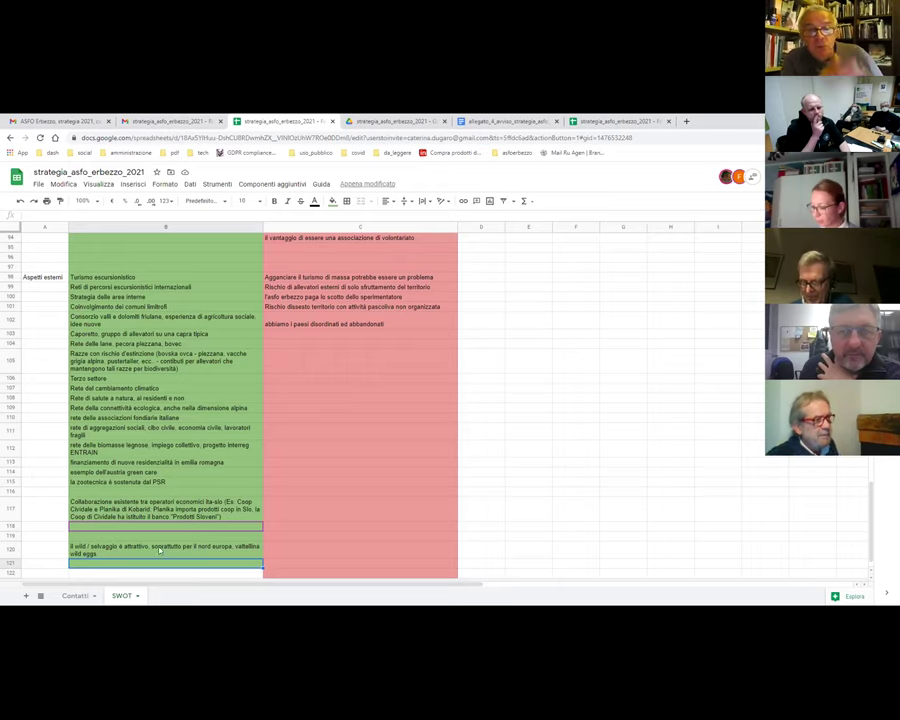
- Toggle bold on and off for the wild entry, then insert extra rows below it
click(118, 555)
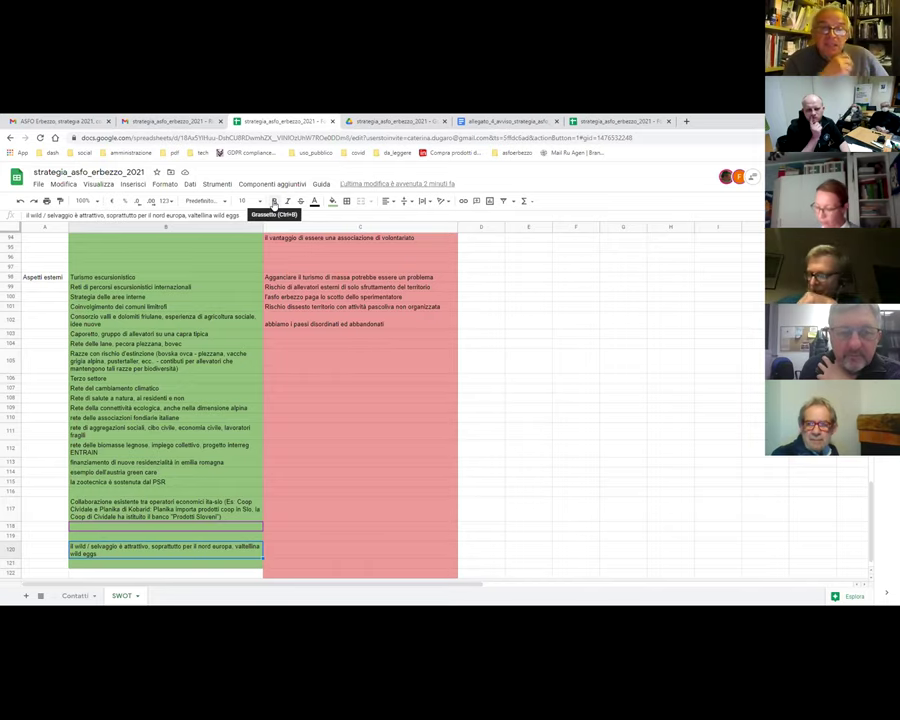
click(274, 202)
click(273, 202)
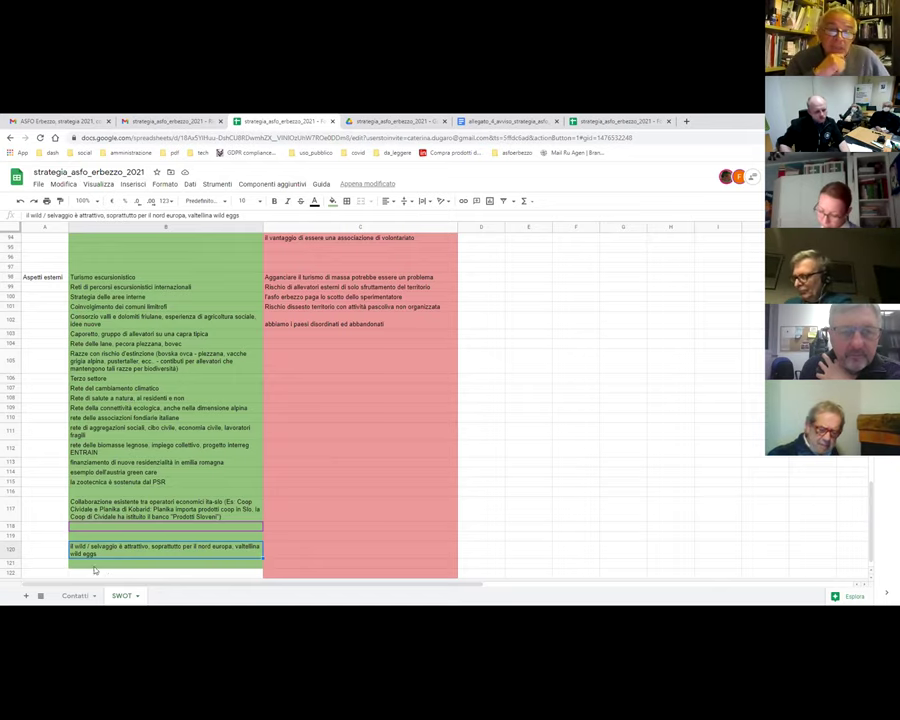
scroll(110, 535, down, 1)
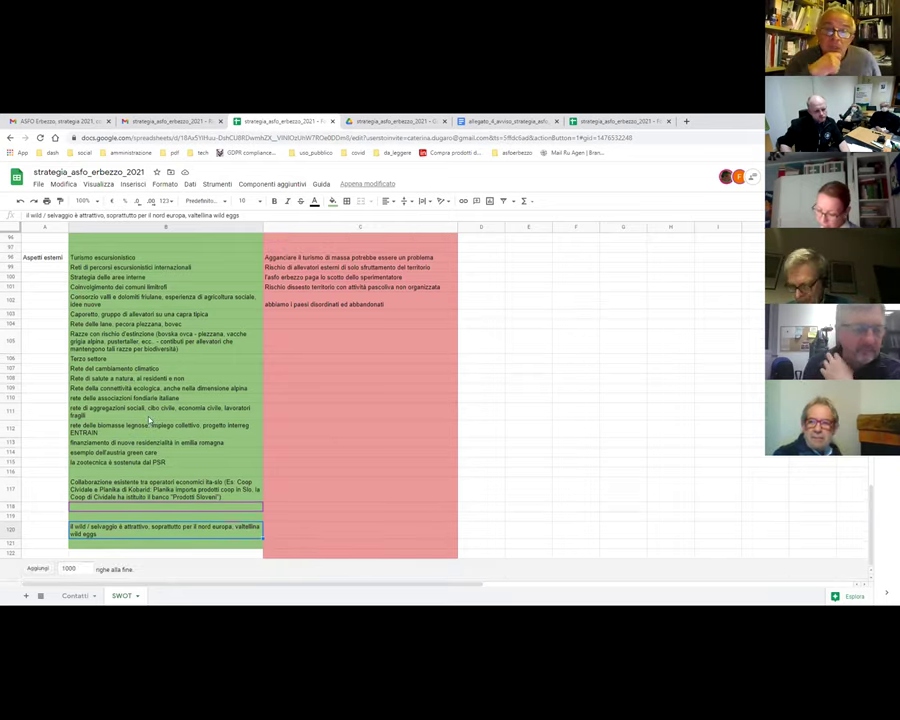
click(8, 544)
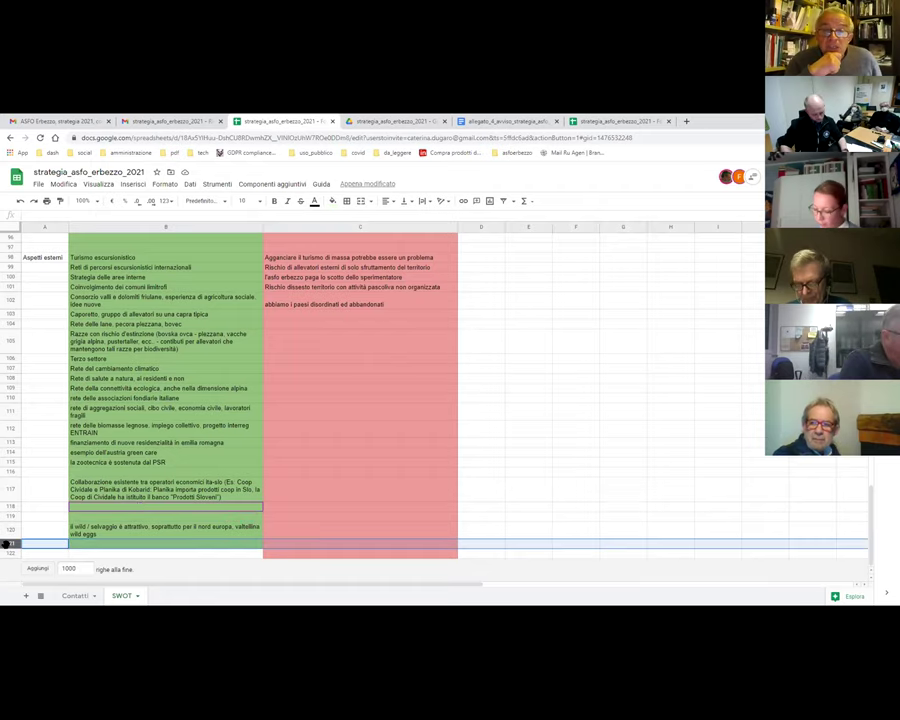
key(ctrl+alt+equal)
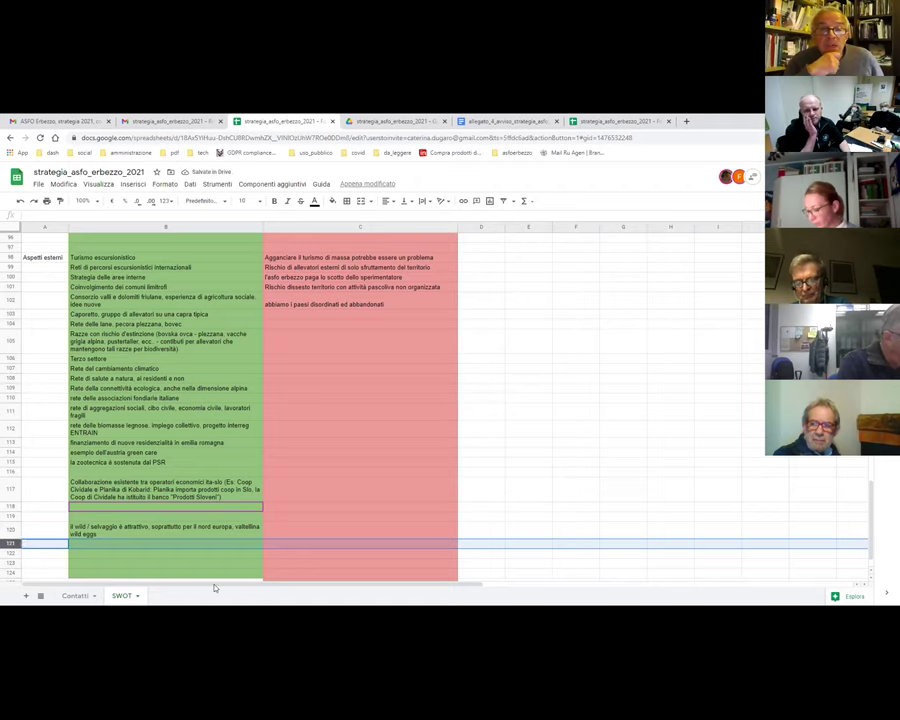
click(92, 546)
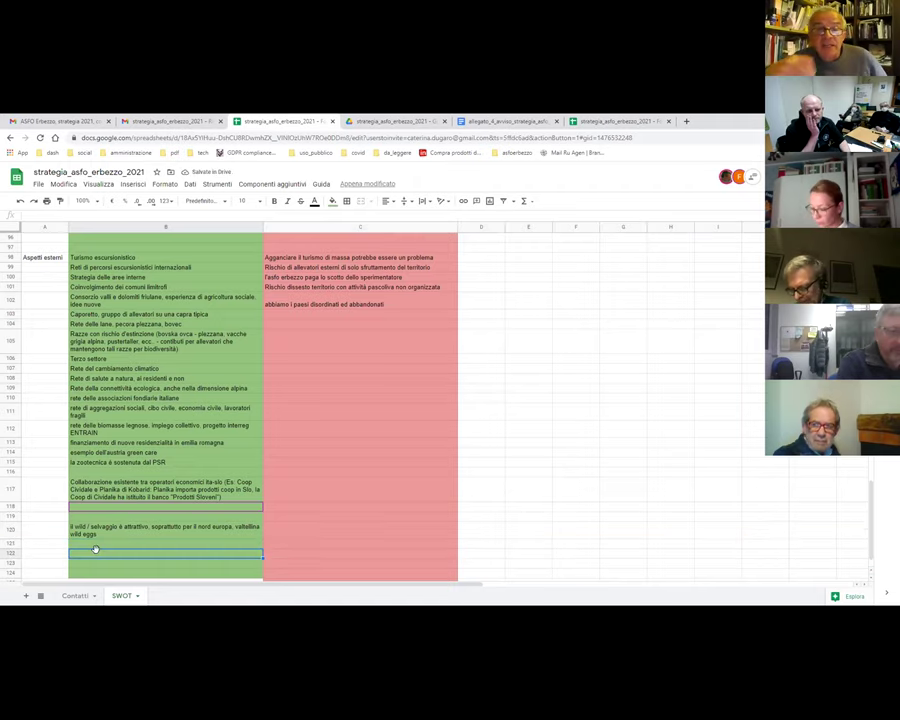
- Delete the empty row 116 so the green-column list closes the gap
click(10, 471)
right_click(10, 471)
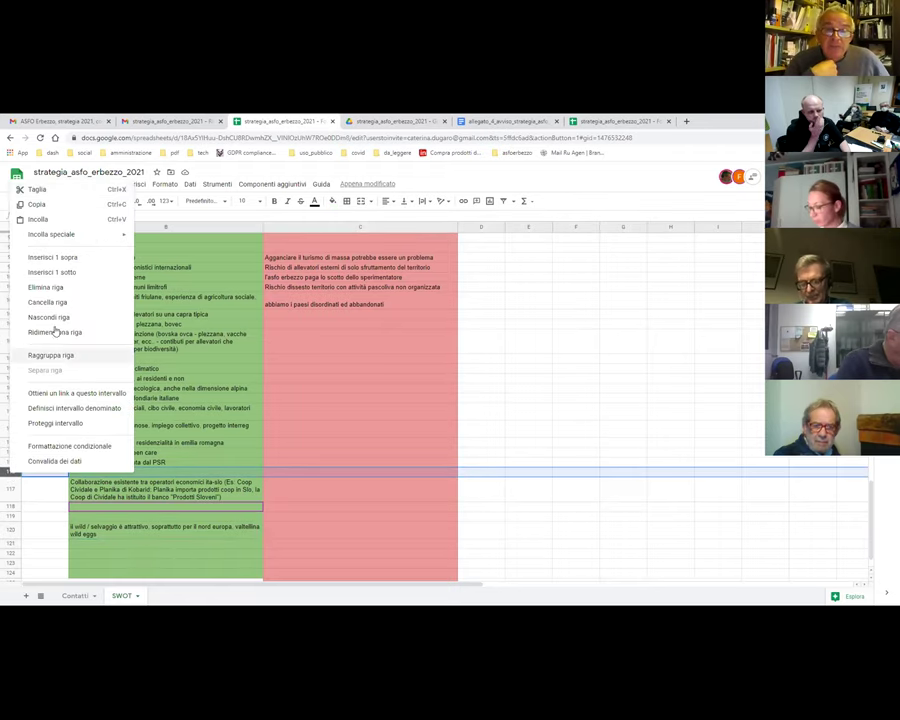
click(37, 288)
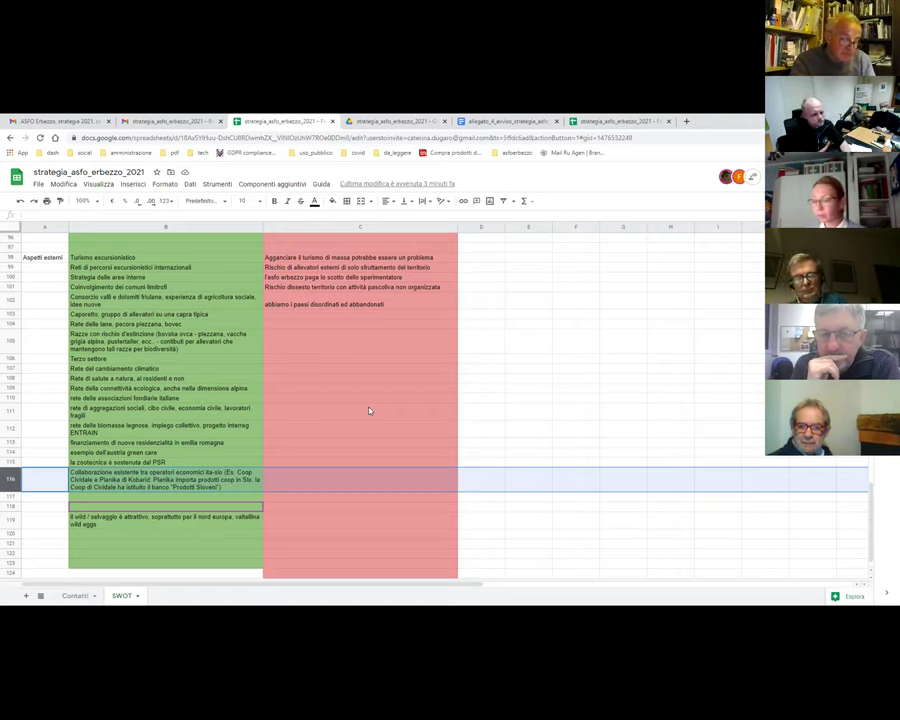
- Add 'attività immateriali nei confronti dei giovani' to column B below the wild entry
click(105, 537)
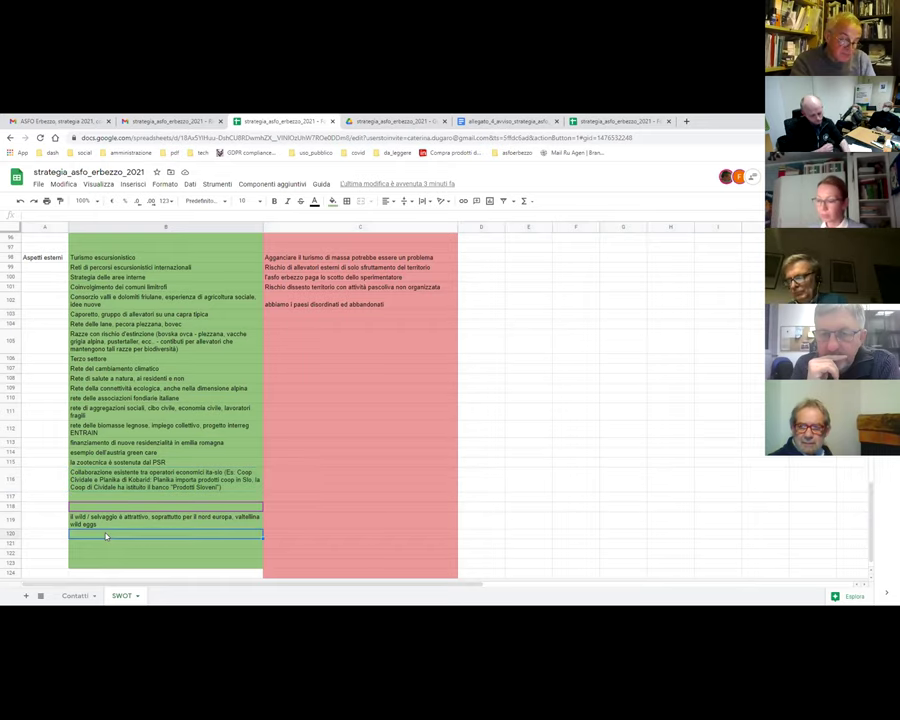
text(attività)
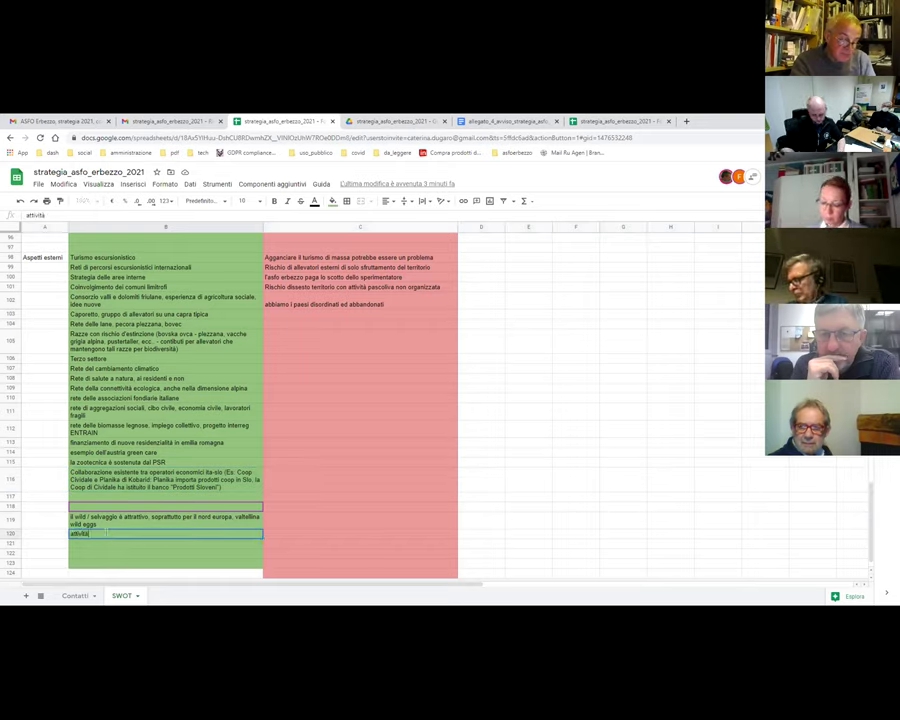
text( immateriali nei)
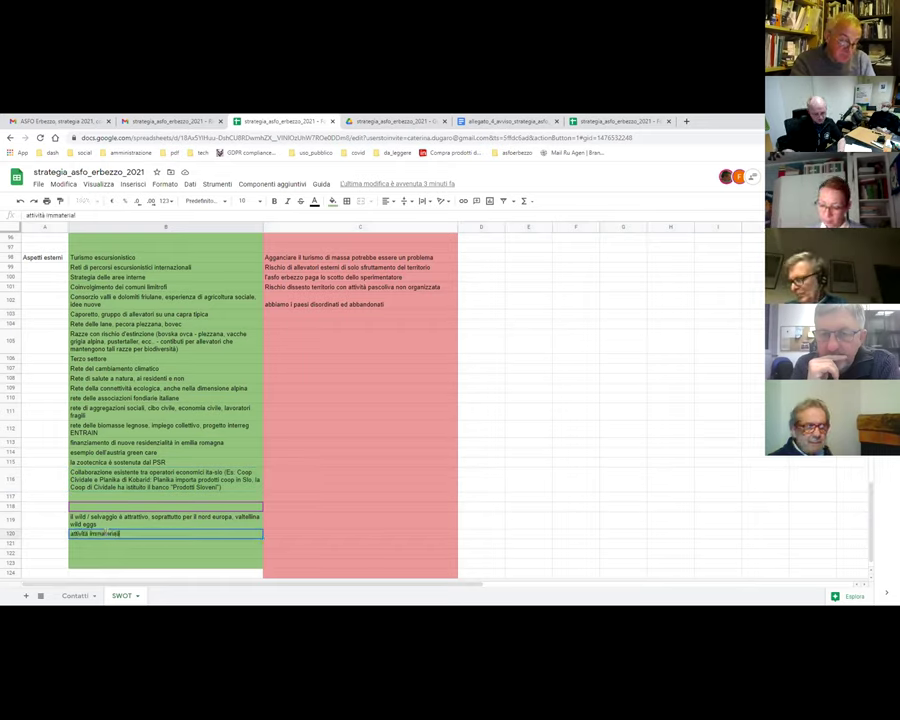
text( conf)
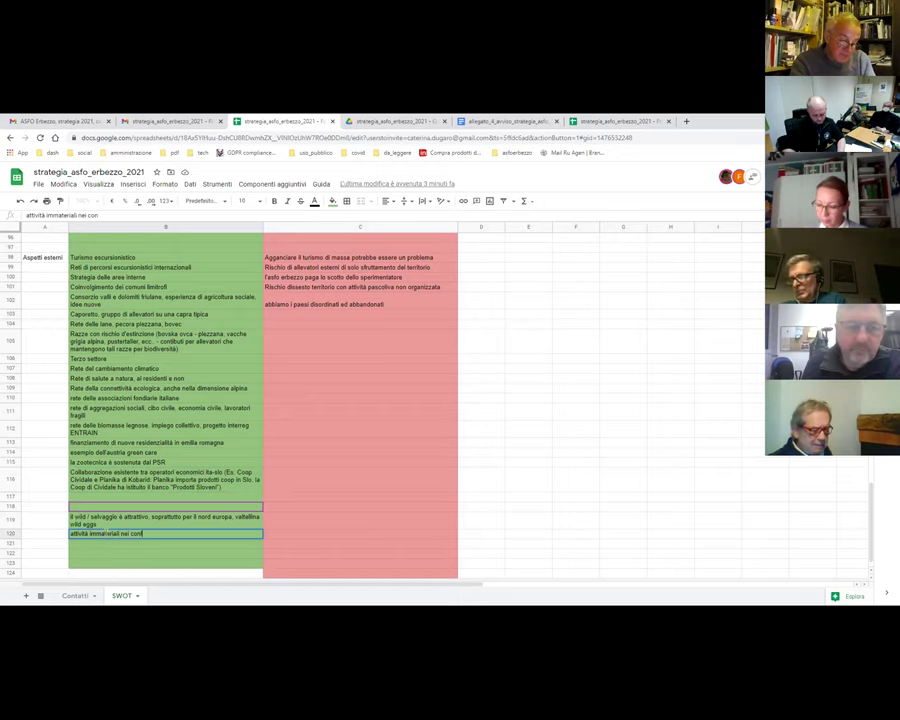
text(ronti dei giovani)
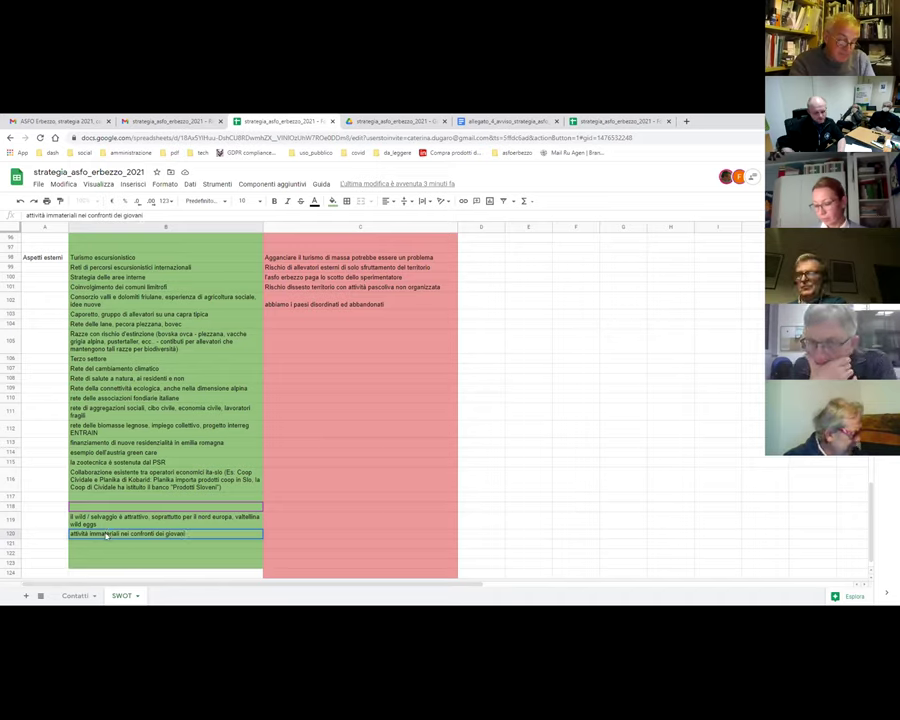
key(Return)
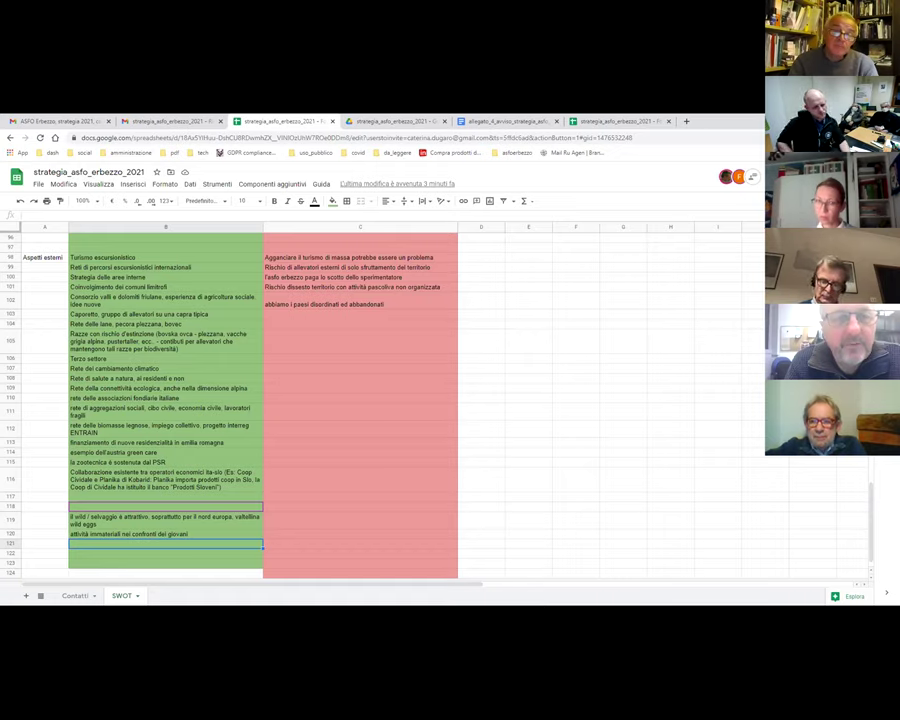
click(94, 555)
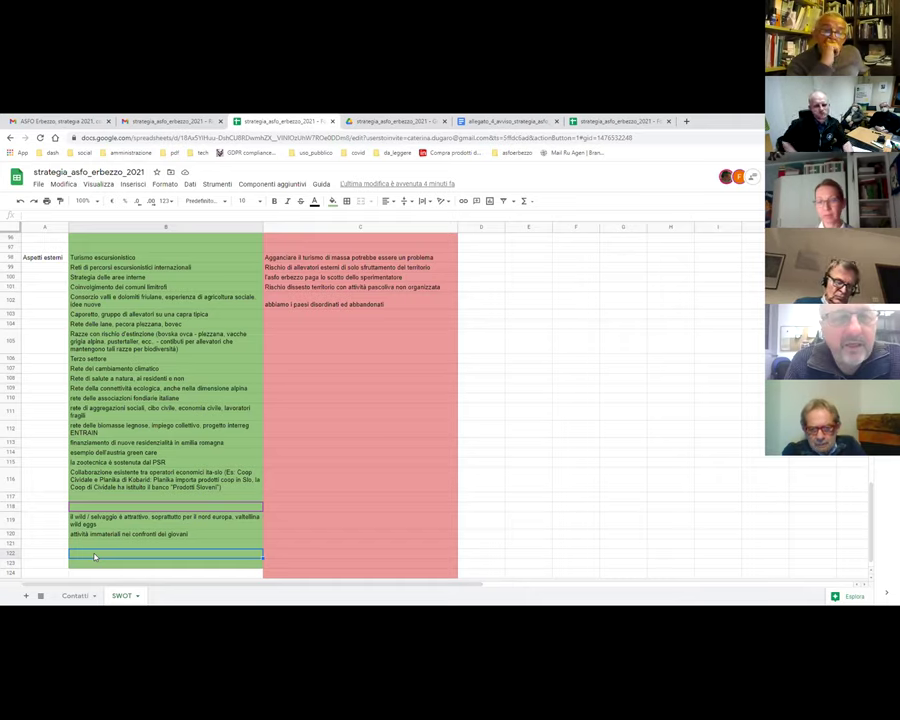
click(150, 121)
- Search the posta - sindaco mailbox for FIT4CO and open the tandems plenary agenda email
click(125, 153)
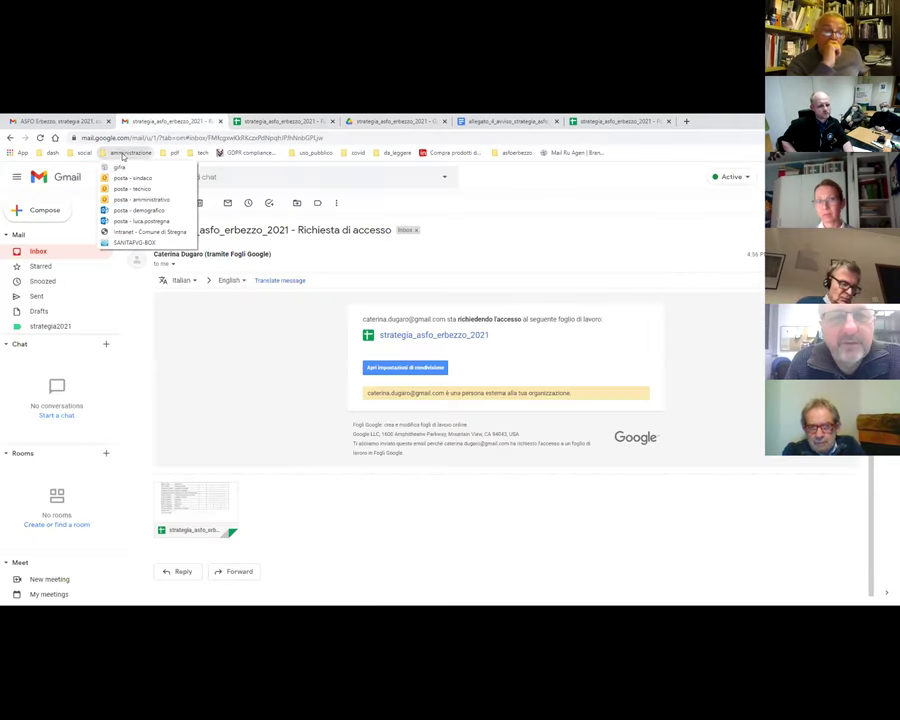
click(132, 178)
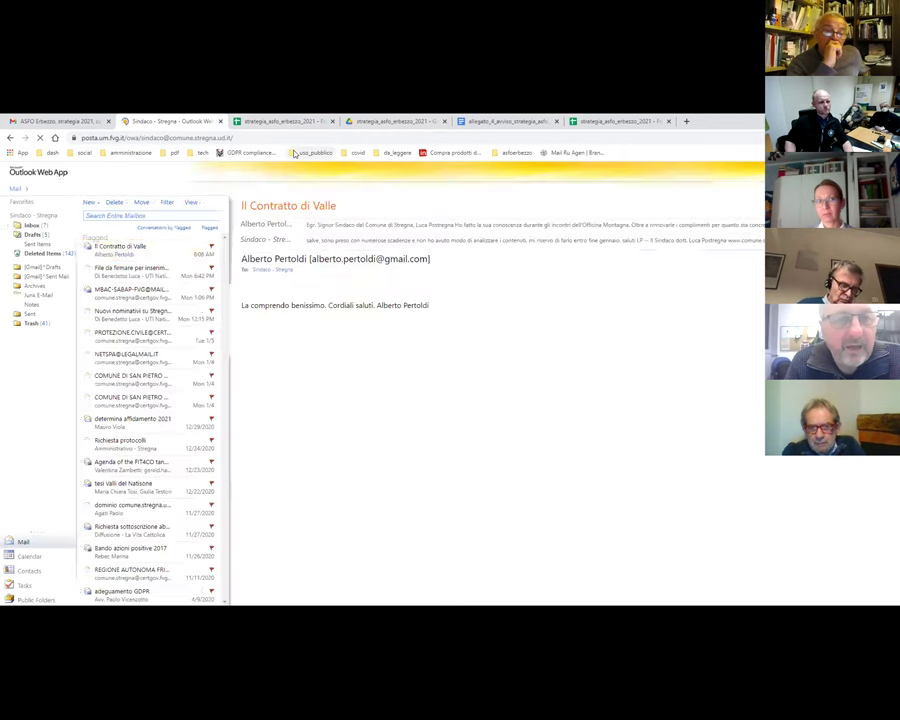
click(111, 215)
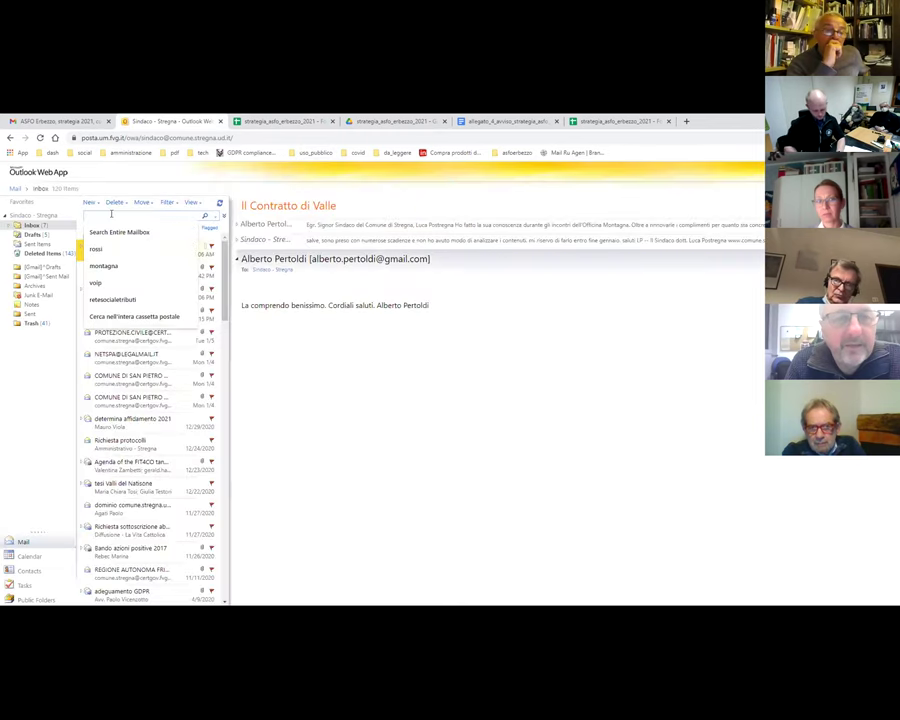
text(fisco)
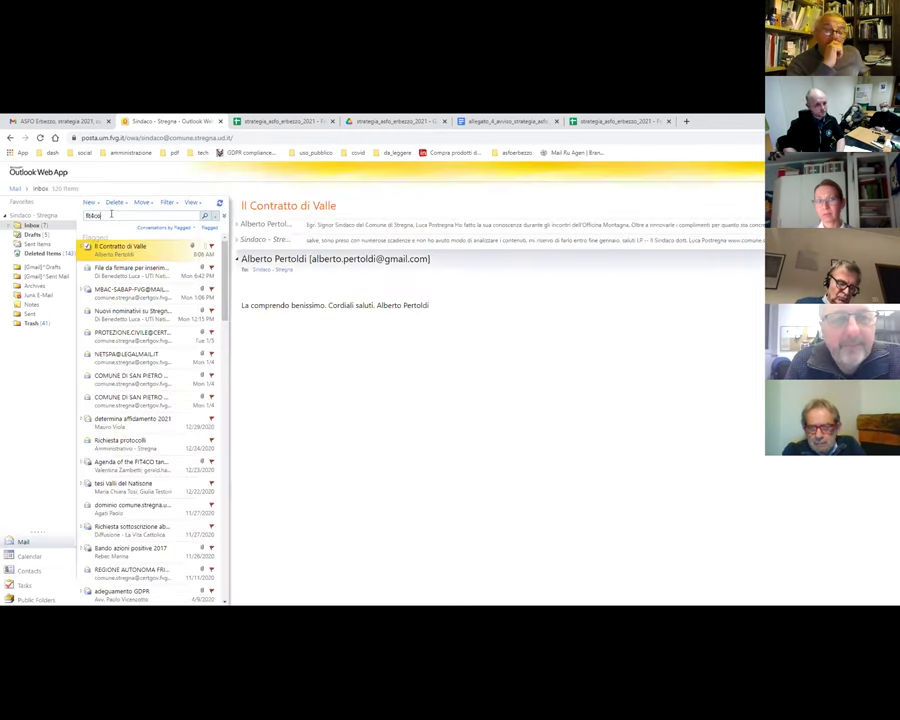
key(Return)
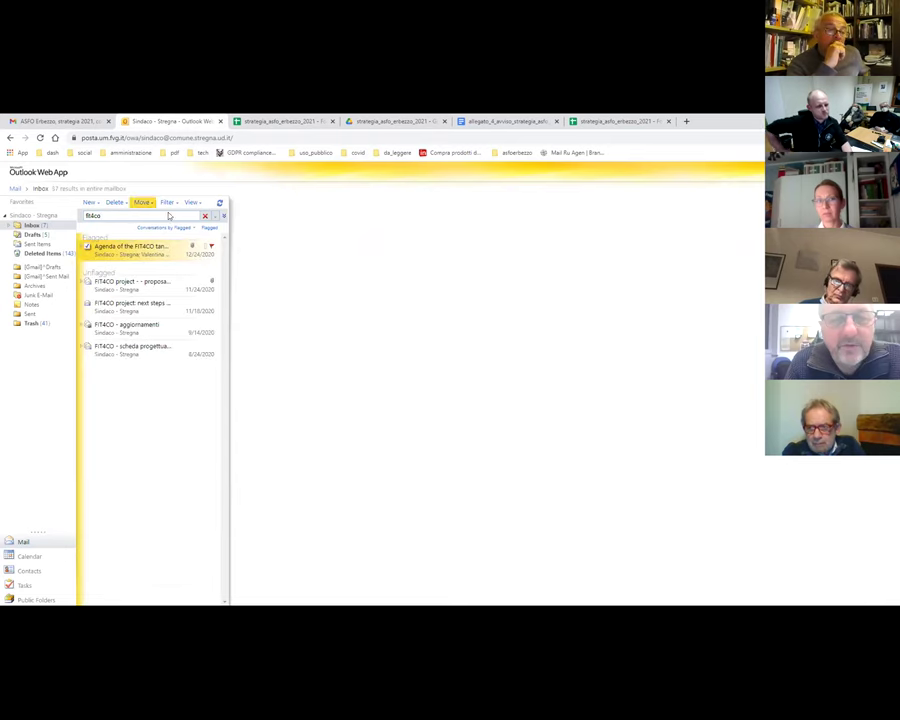
click(140, 252)
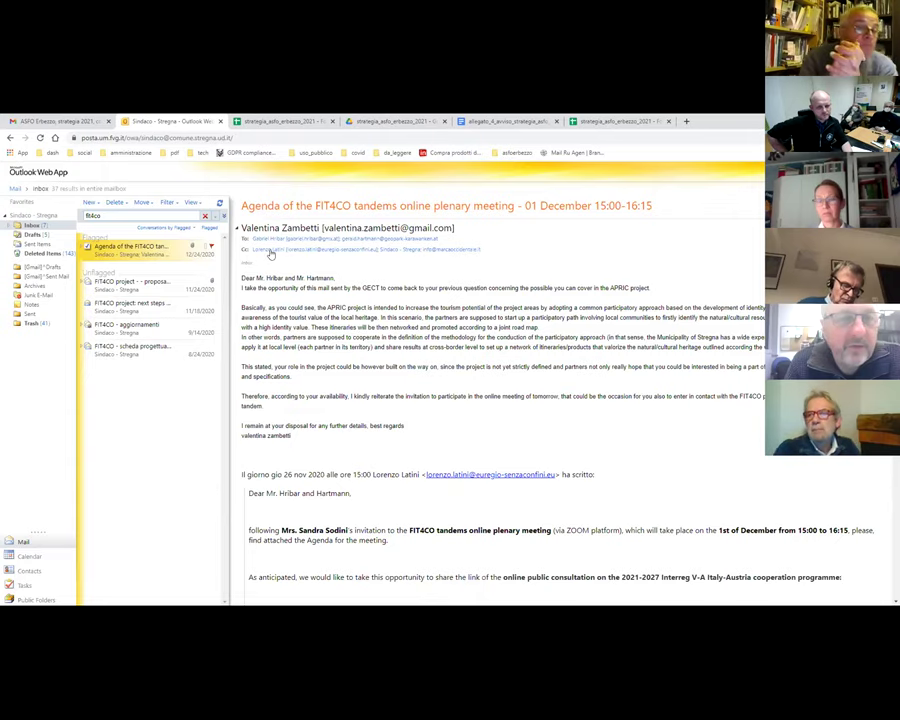
- Open the 'FIT4CO project - proposal for joining a new project in governance of tourism' thread
scroll(410, 340, down, 5)
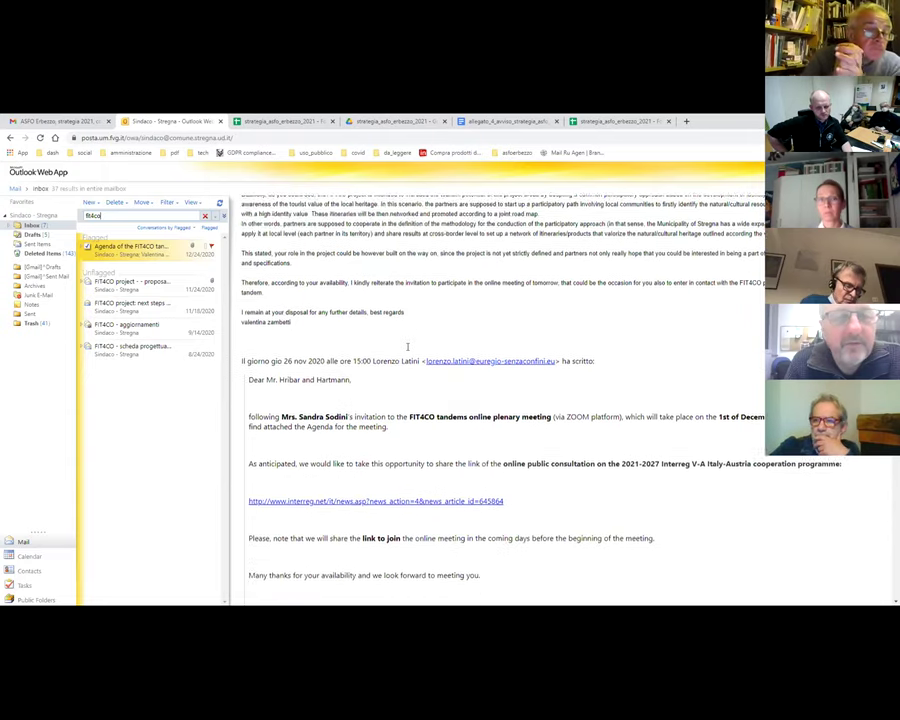
click(147, 285)
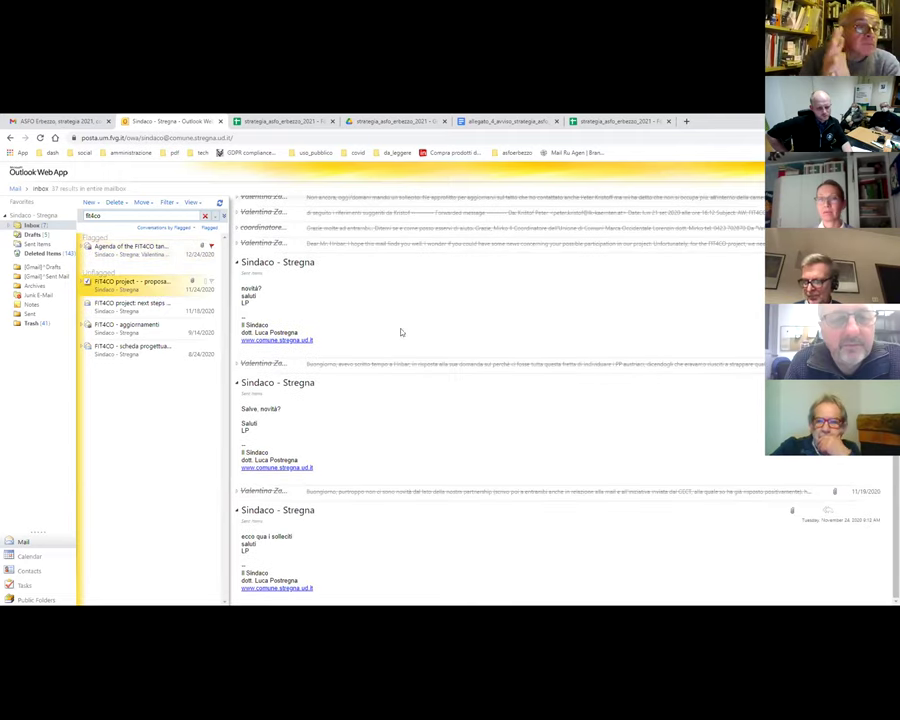
scroll(418, 445, up, 4)
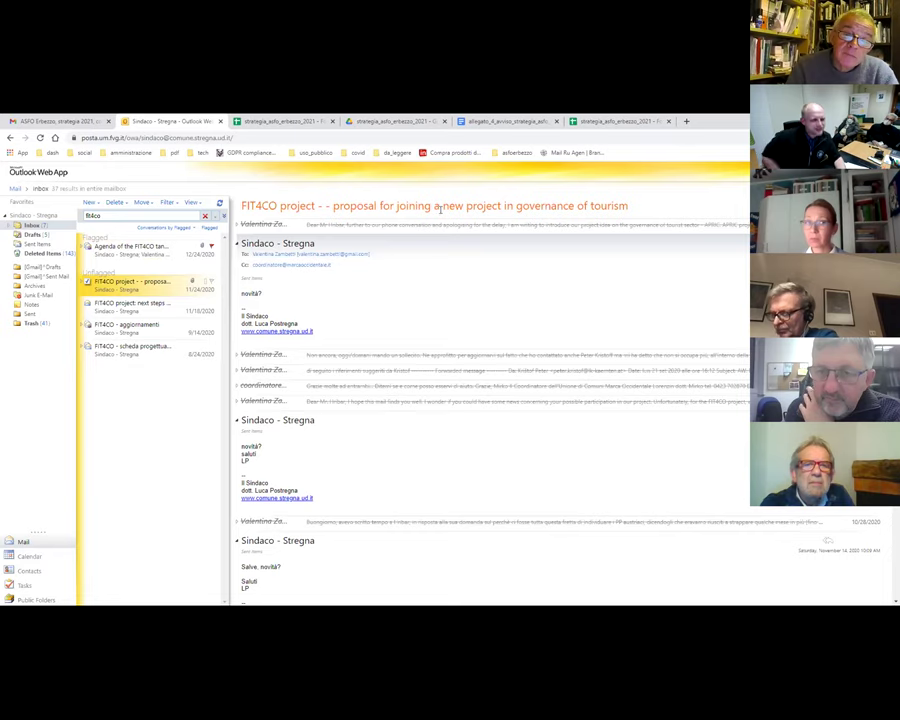
- Replace the fit4co query with an 'asfo' mailbox search, which finds no messages
click(123, 252)
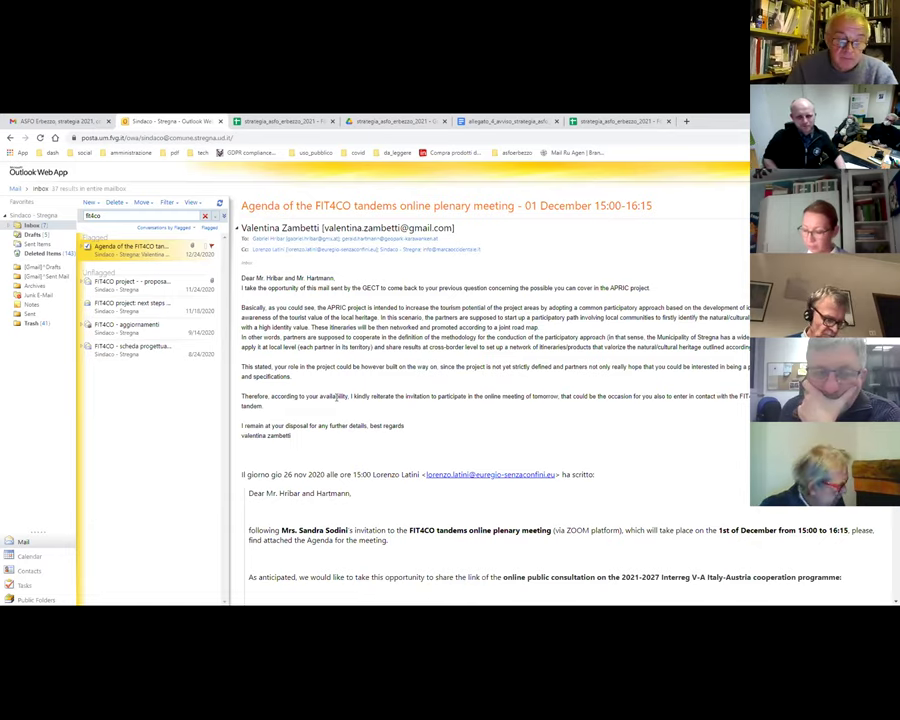
key(ctrl+a)
key(BackSpace)
text(asf)
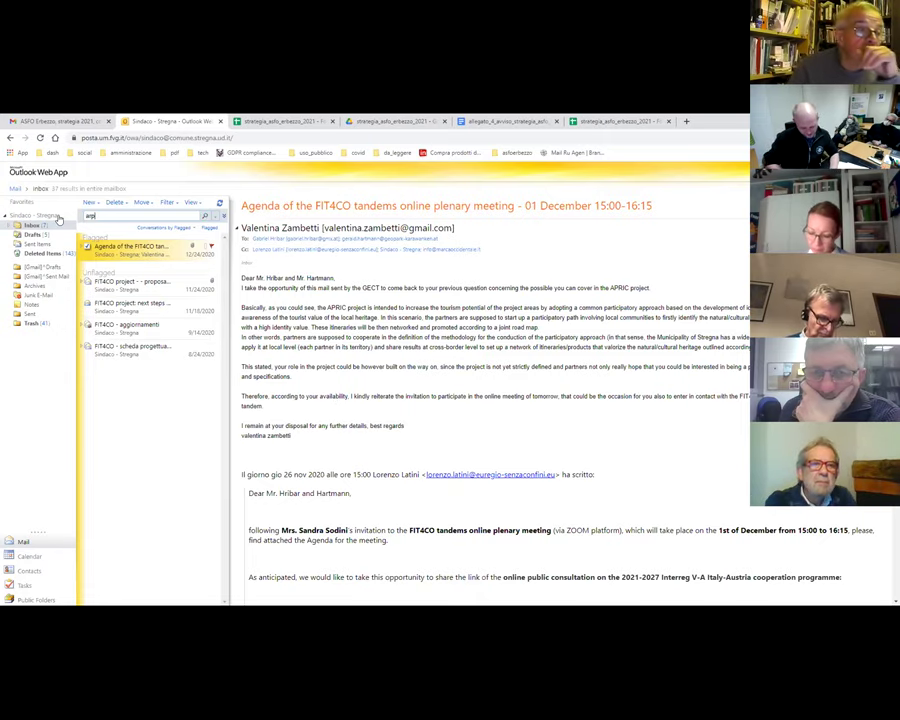
text(o)
key(Return)
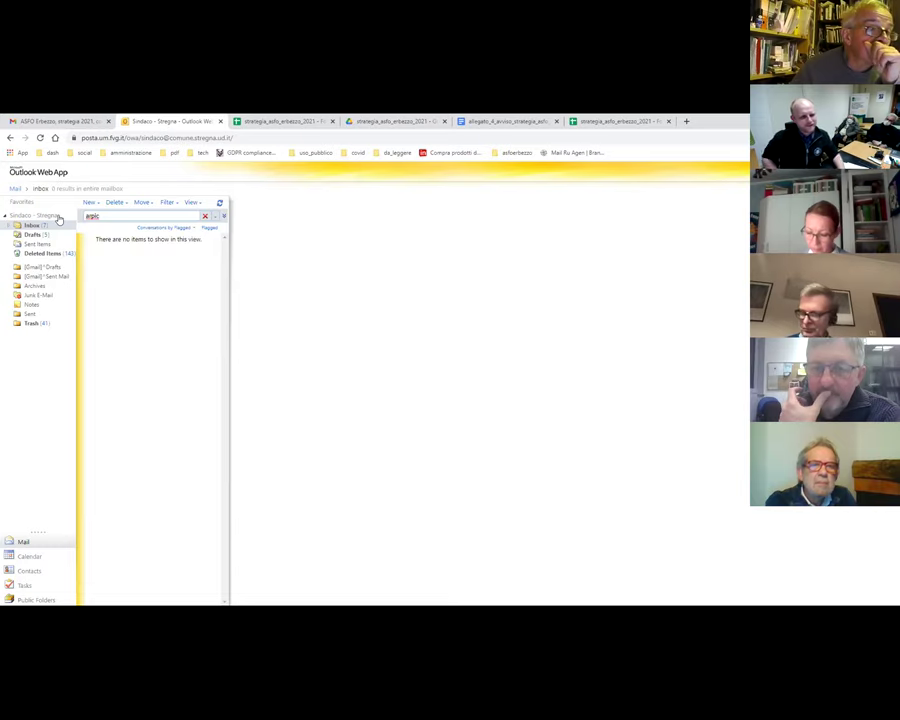
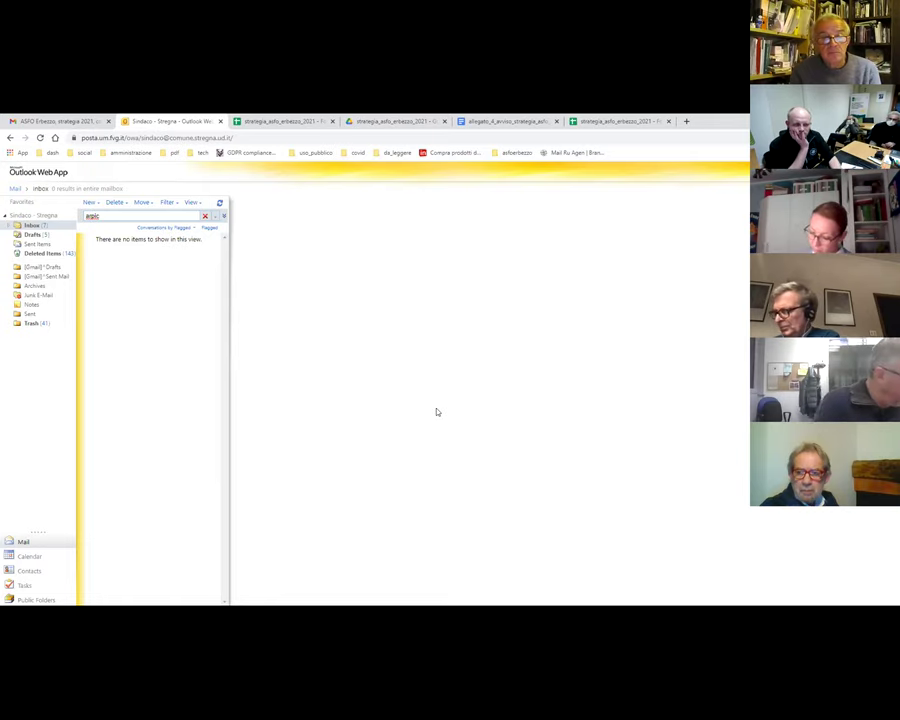
- Switch from Outlook to the strategia_asfo_erbezzo_2021 spreadsheet's SWOT sheet
click(254, 124)
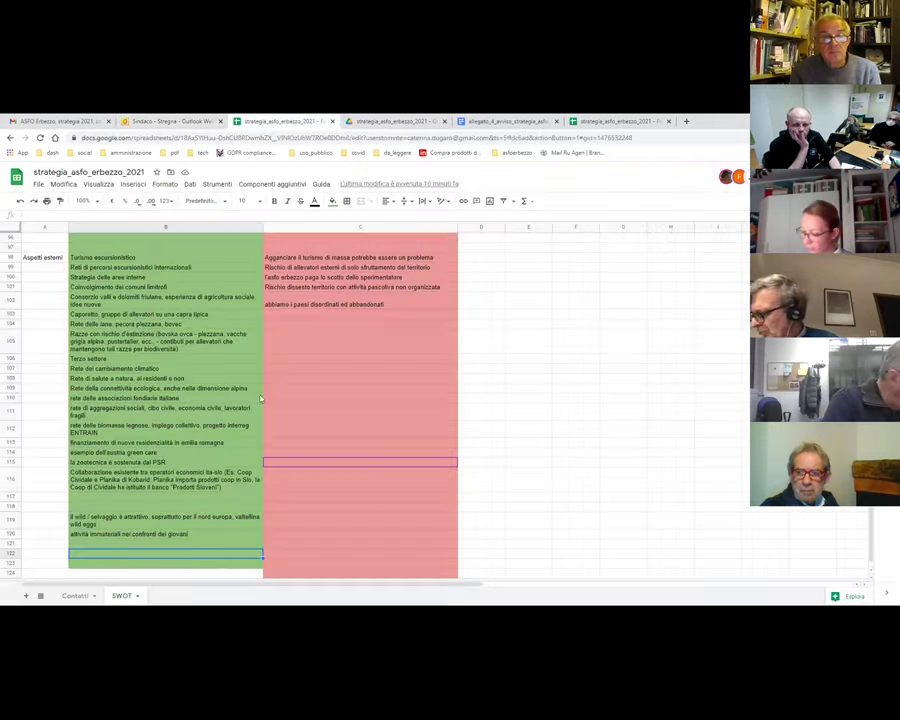
- Append ', formazione' to the row 120 entry about young people in B120
scroll(258, 417, down, 1)
scroll(258, 417, up, 3)
scroll(119, 516, down, 3)
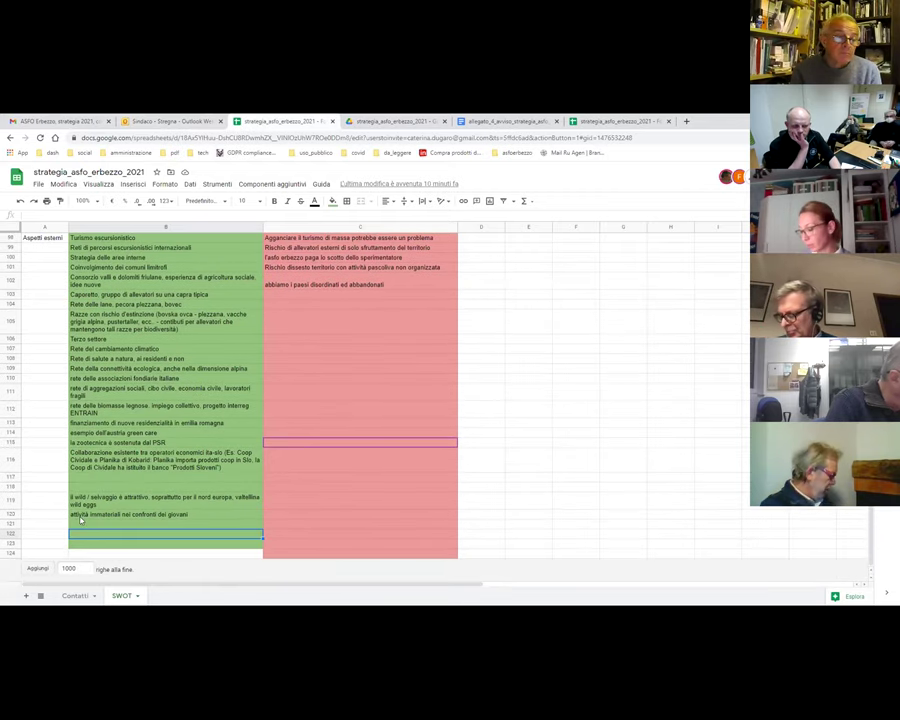
click(139, 515)
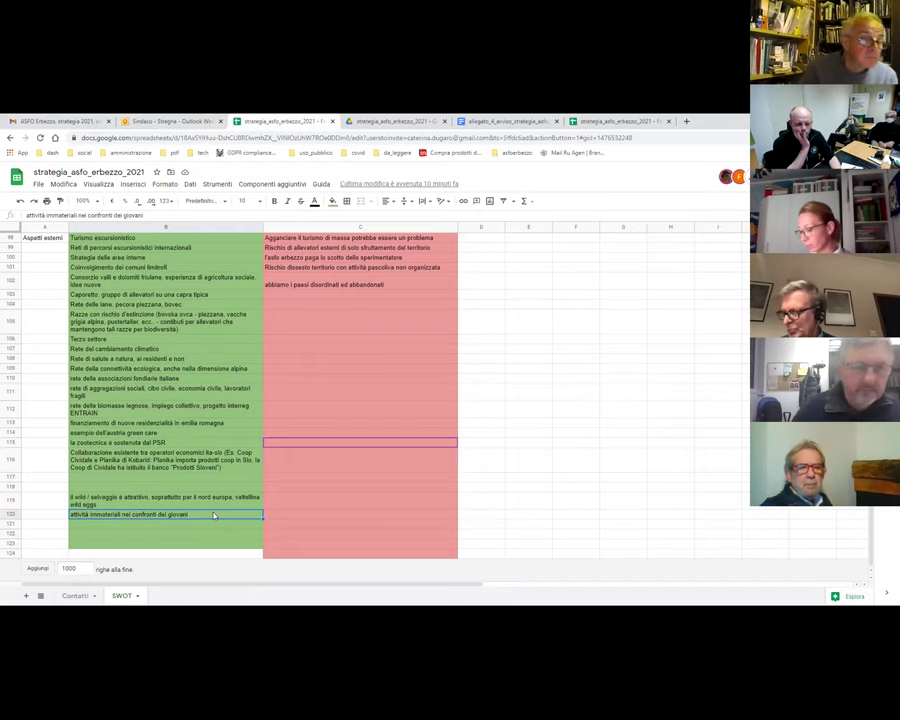
click(155, 216)
text(, )
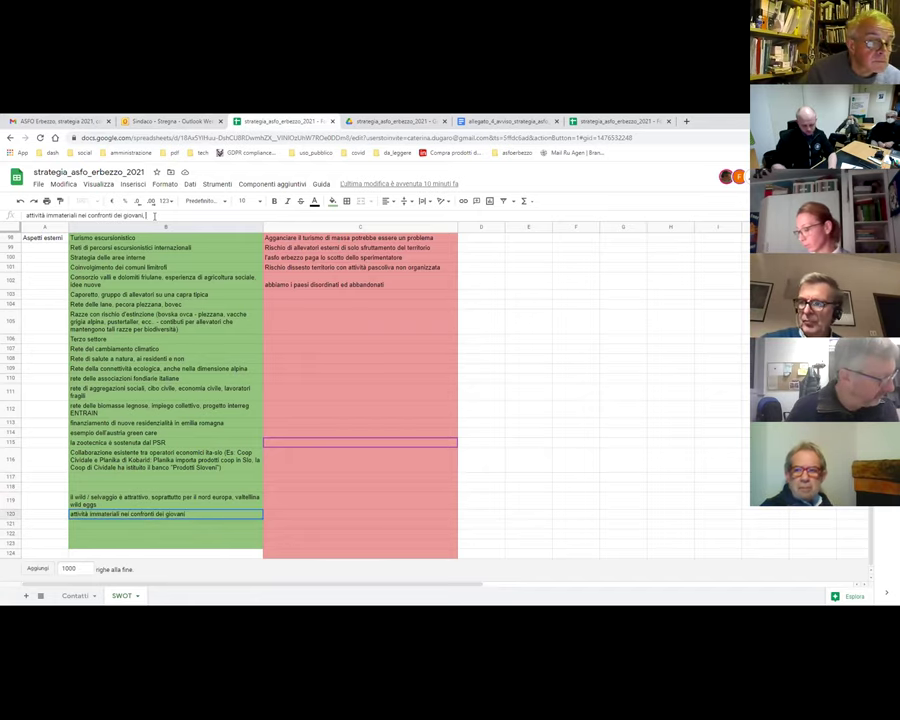
text(formazione)
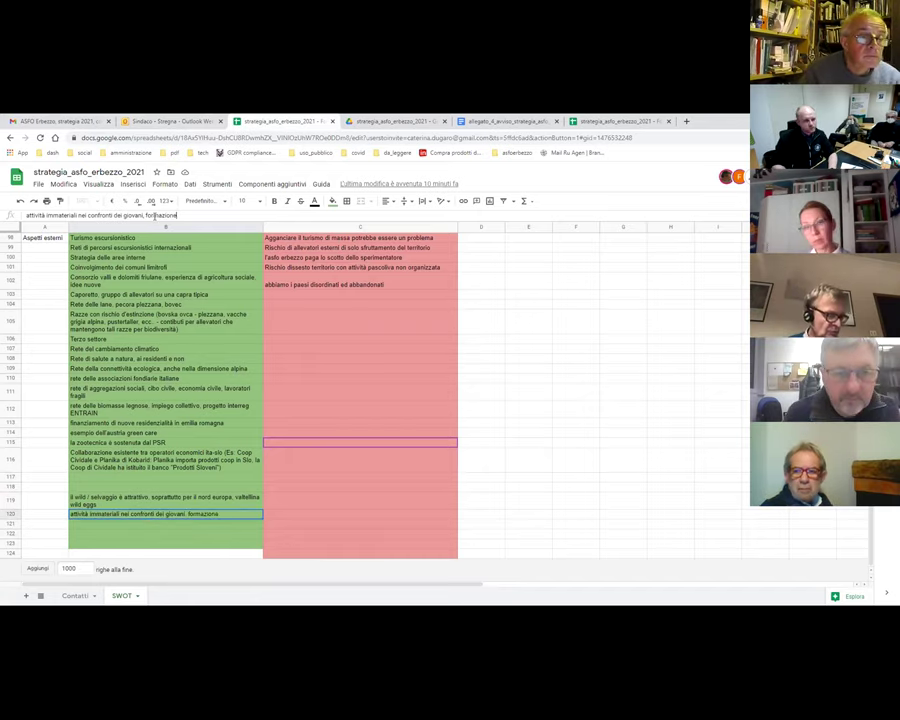
key(Return)
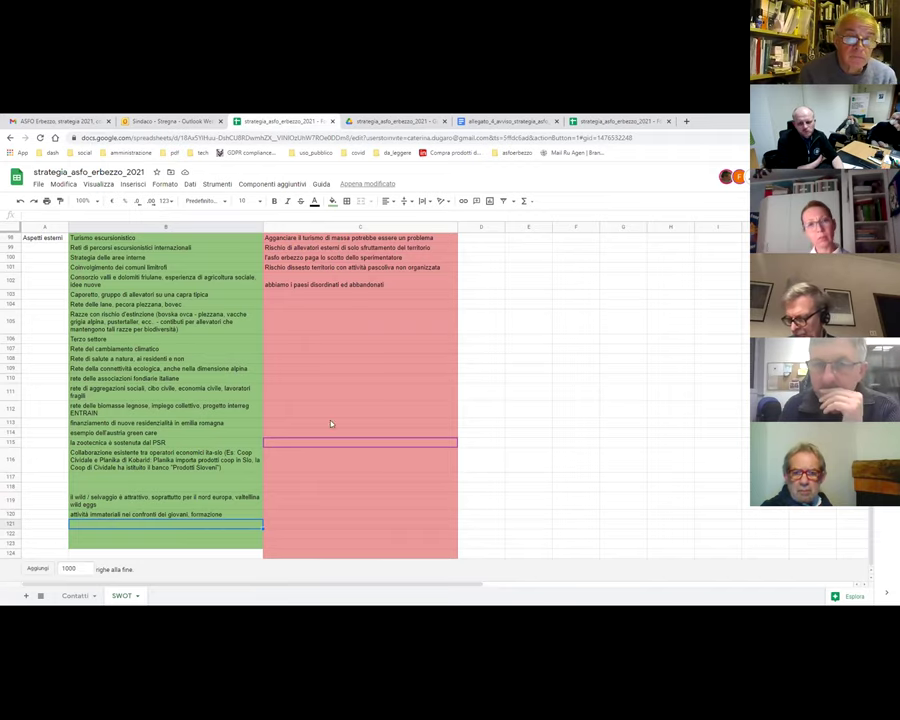
scroll(350, 422, up, 5)
scroll(352, 423, up, 4)
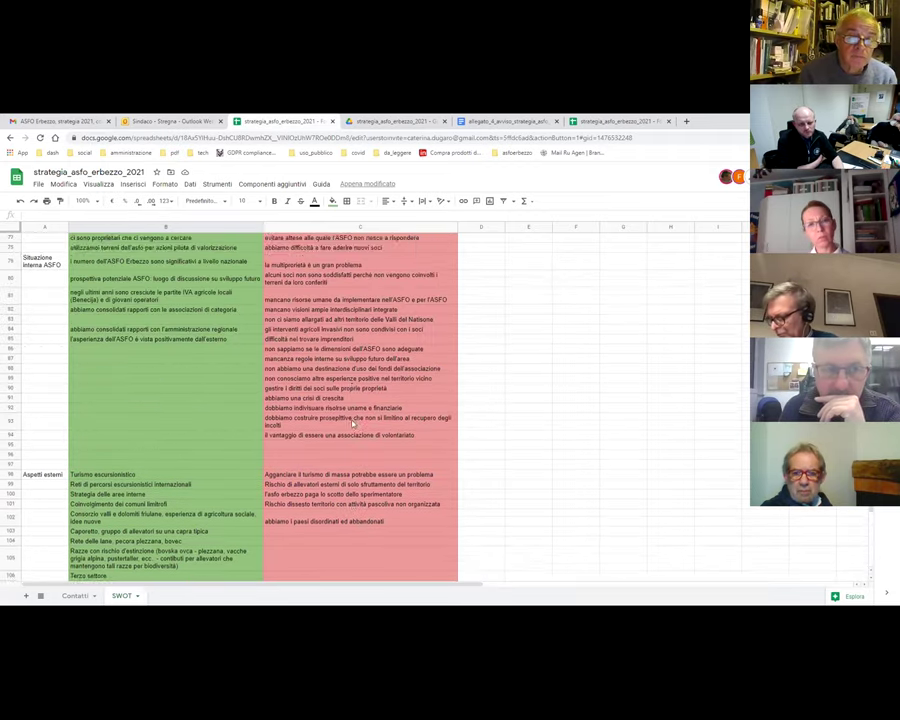
click(307, 386)
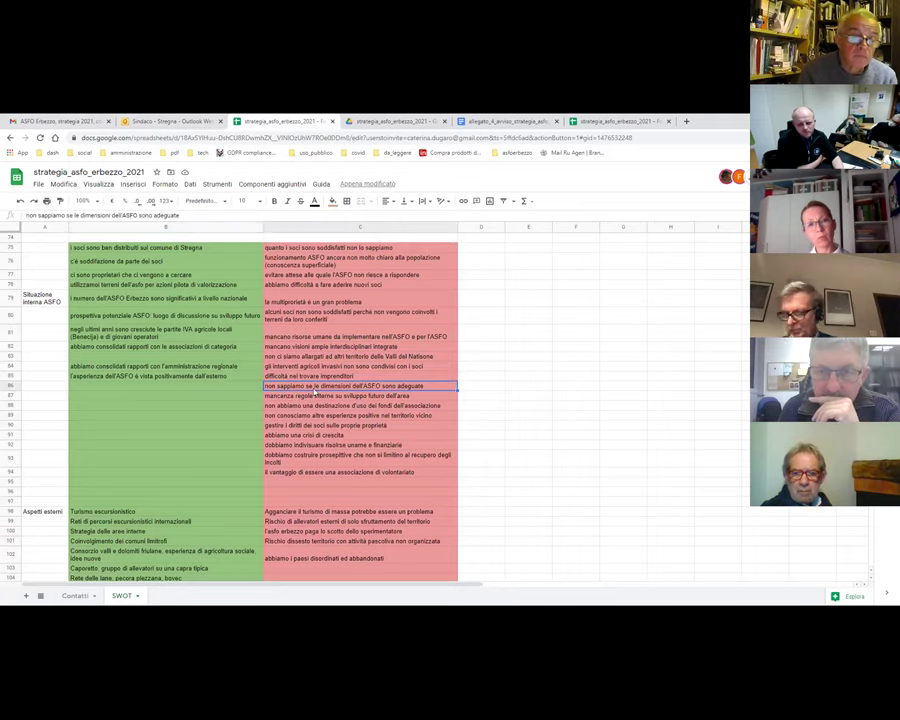
click(344, 395)
click(345, 389)
key(Up)
key(Up)
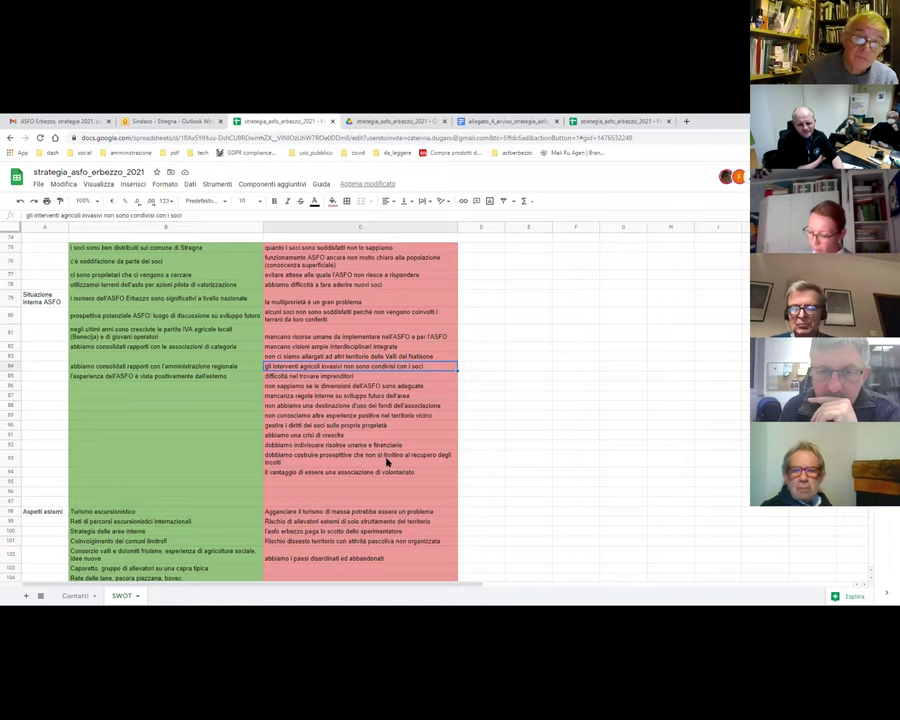
click(328, 434)
key(Up)
key(Up)
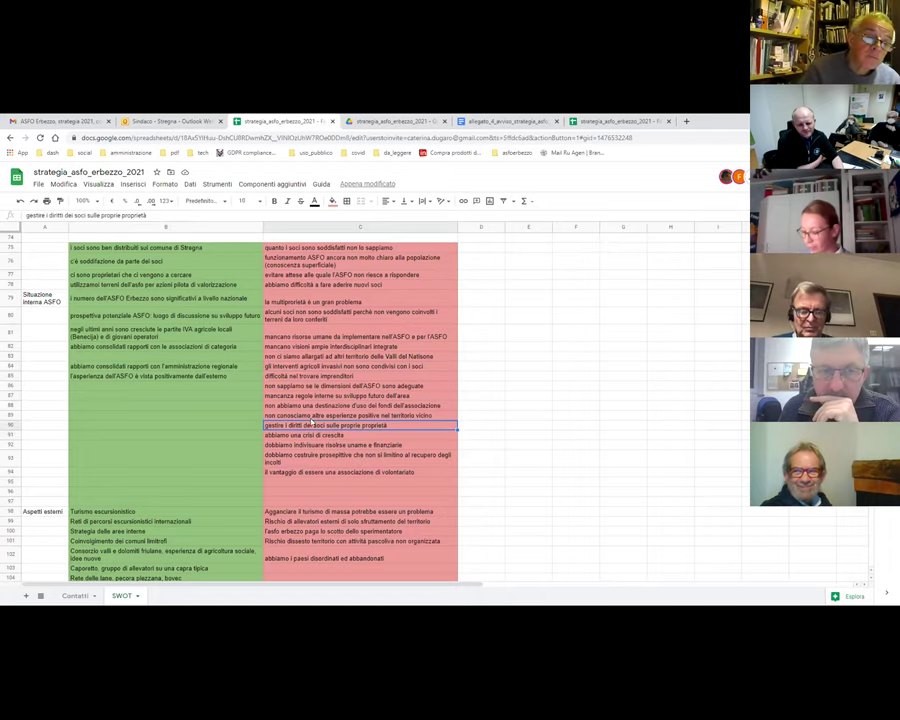
key(Up)
key(Up)
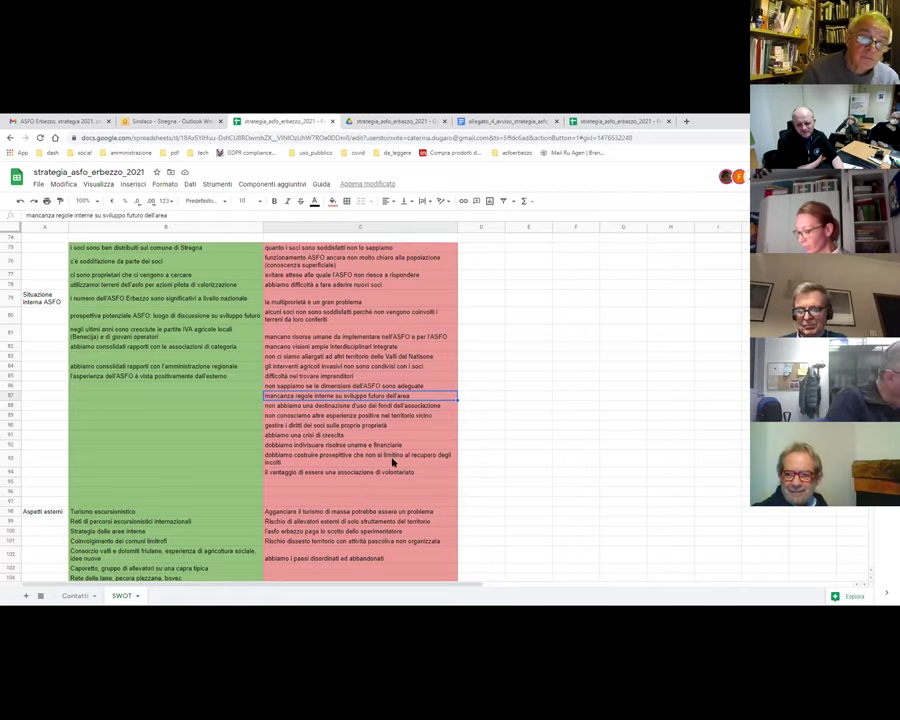
key(Down)
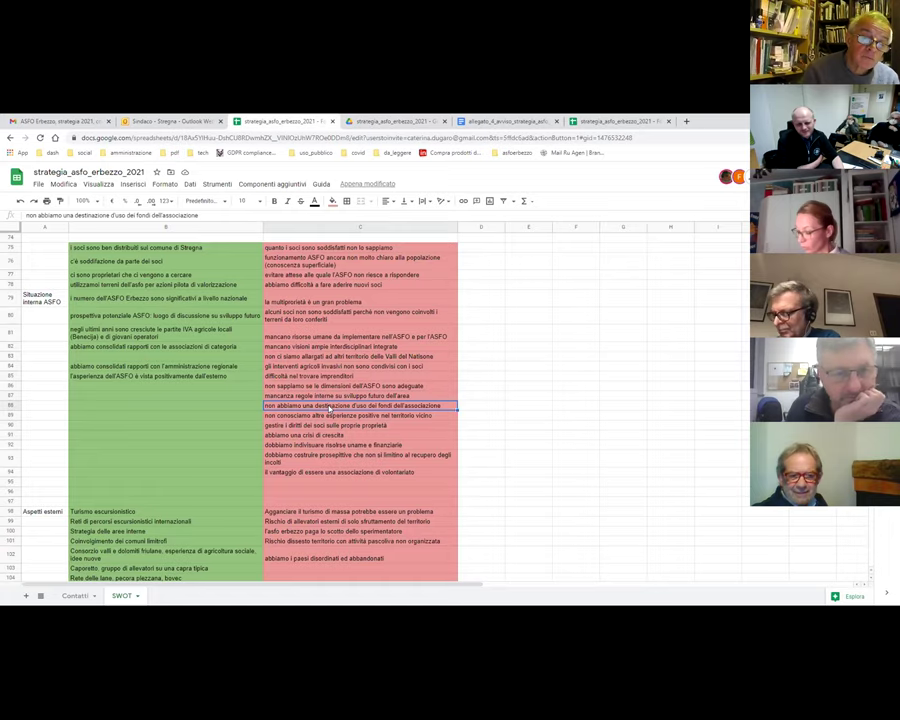
key(Down)
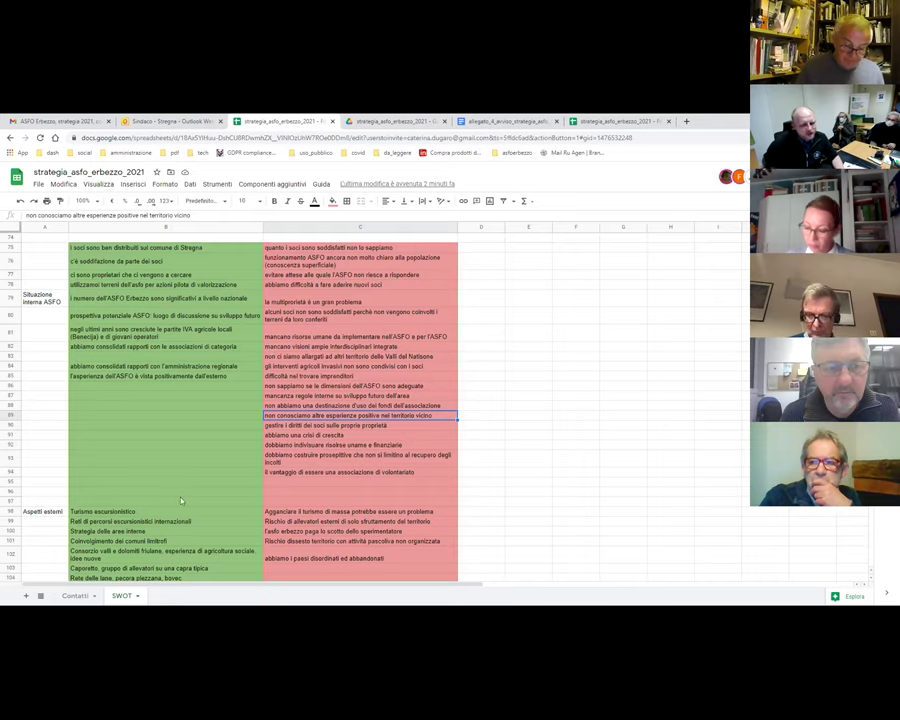
scroll(290, 385, up, 15)
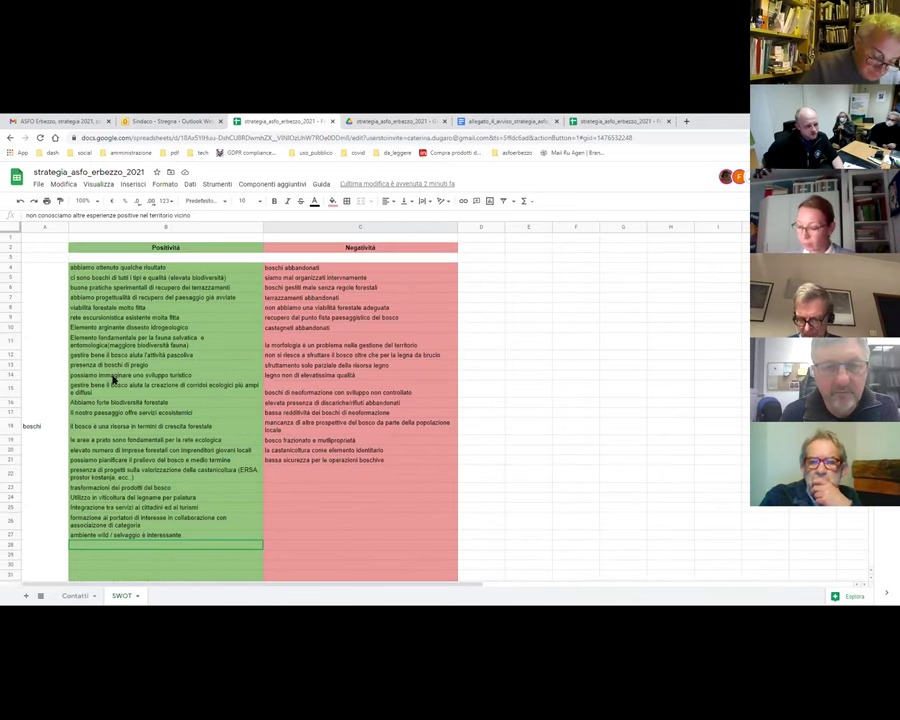
scroll(115, 377, down, 3)
scroll(115, 377, up, 3)
click(36, 420)
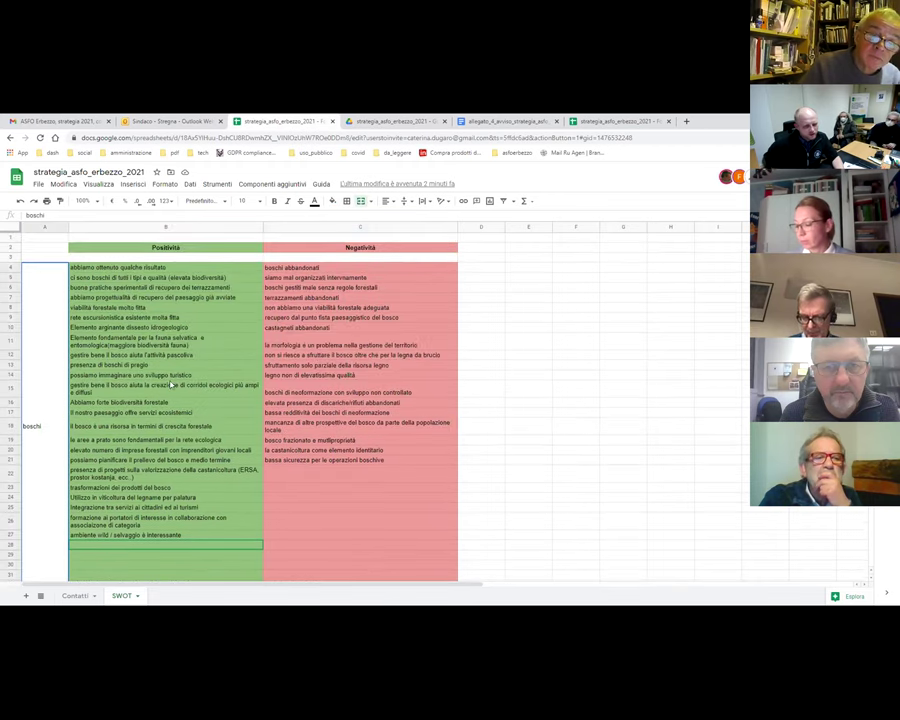
scroll(111, 350, down, 3)
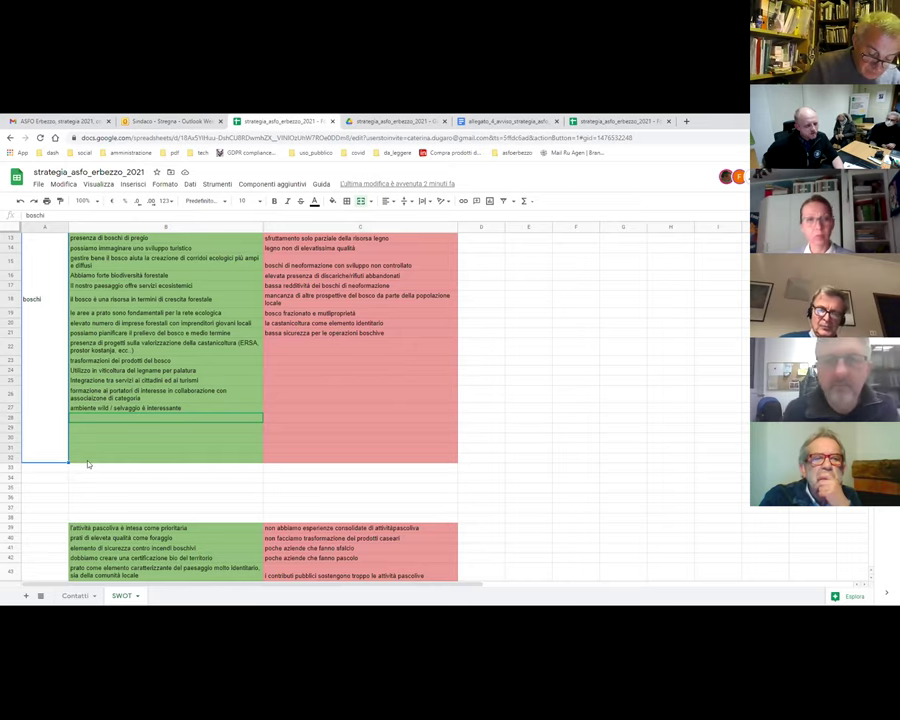
scroll(70, 440, down, 3)
scroll(55, 420, down, 4)
scroll(67, 476, down, 3)
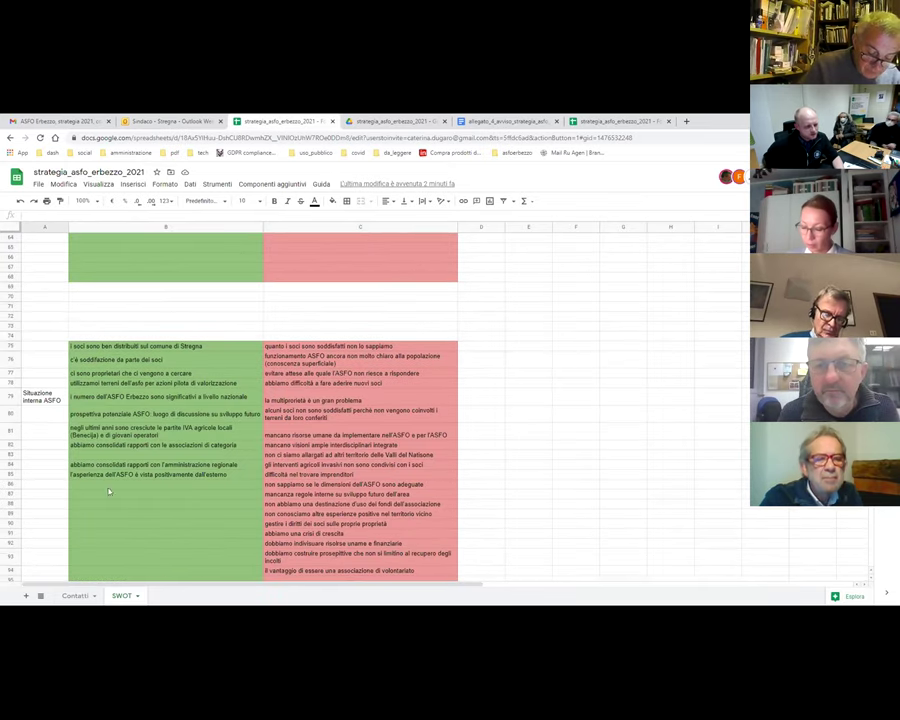
click(38, 396)
scroll(180, 498, down, 5)
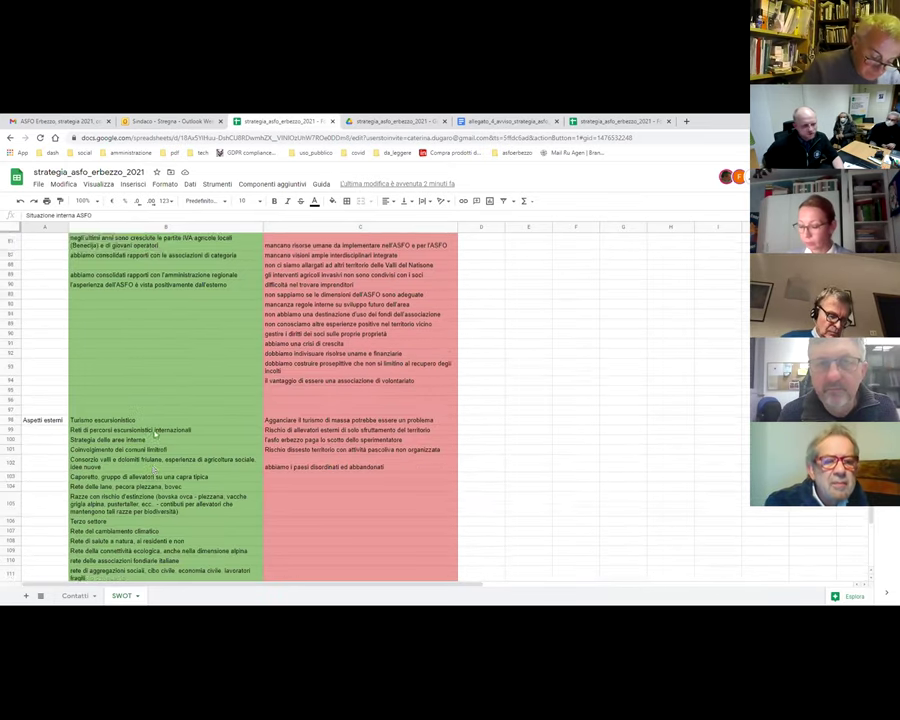
click(36, 334)
drag(330, 363, 350, 566)
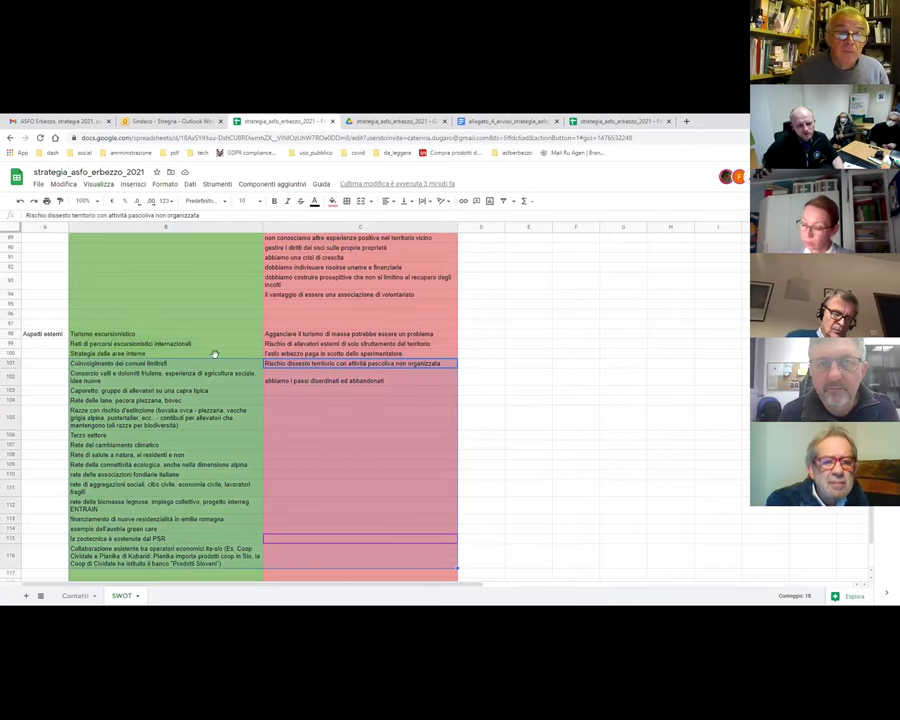
click(45, 334)
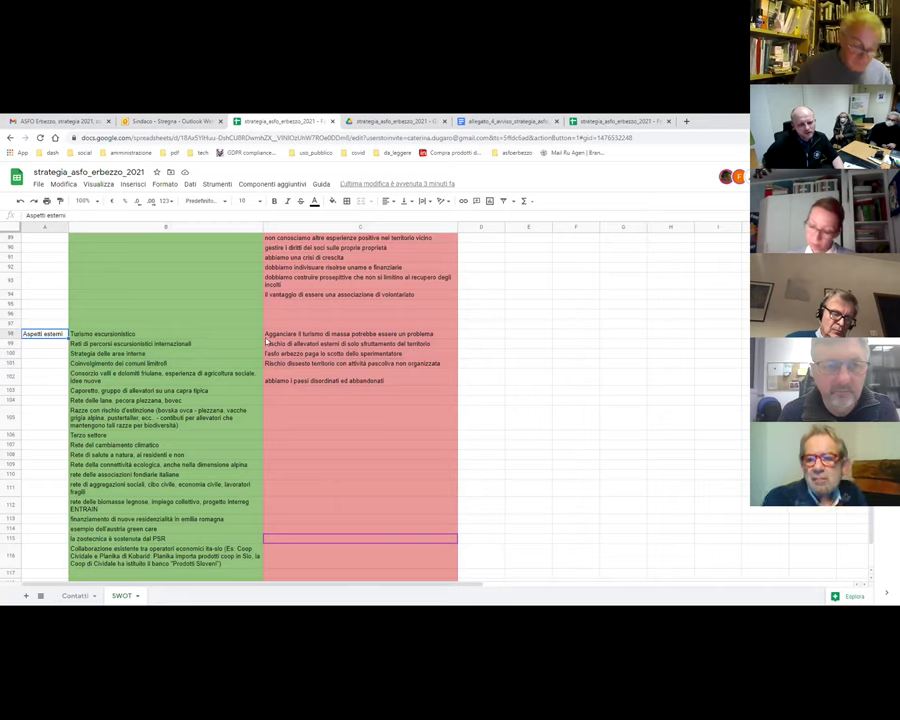
click(323, 341)
shift+click(165, 333)
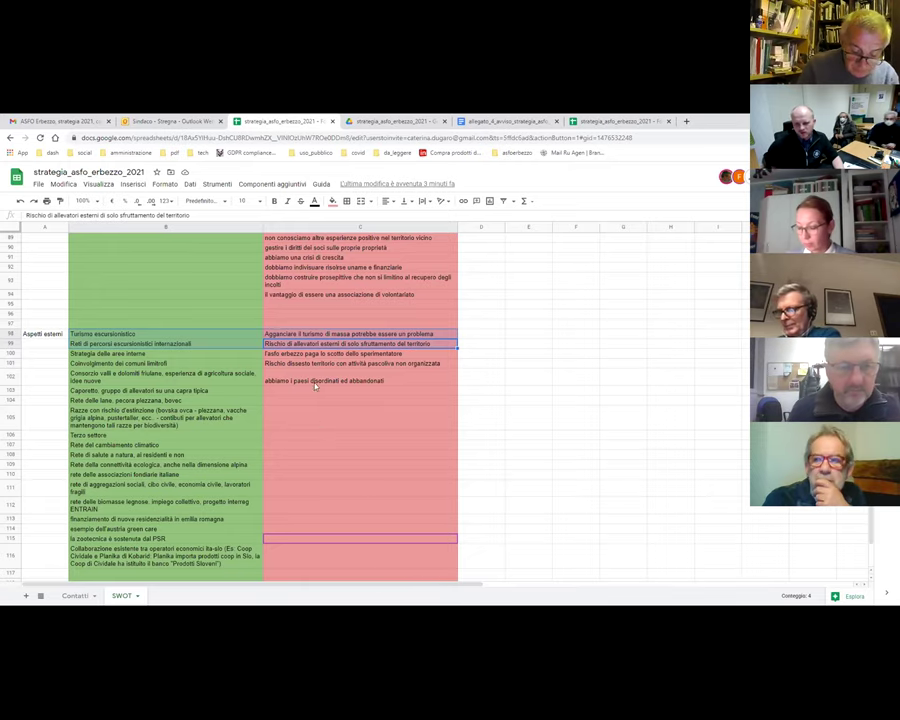
scroll(151, 323, up, 2)
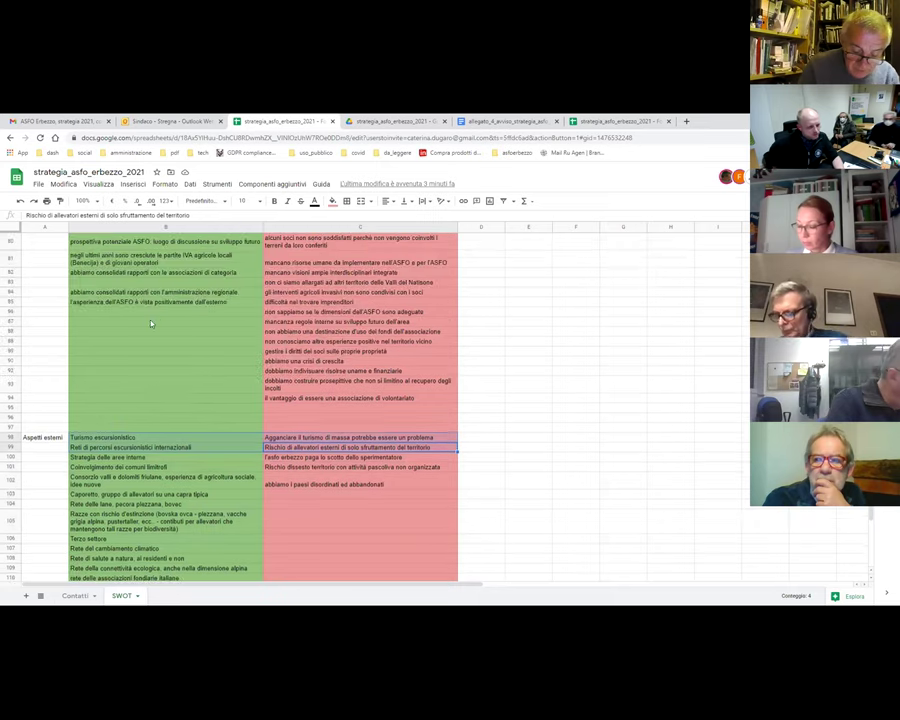
click(43, 438)
scroll(55, 490, up, 7)
scroll(55, 490, down, 3)
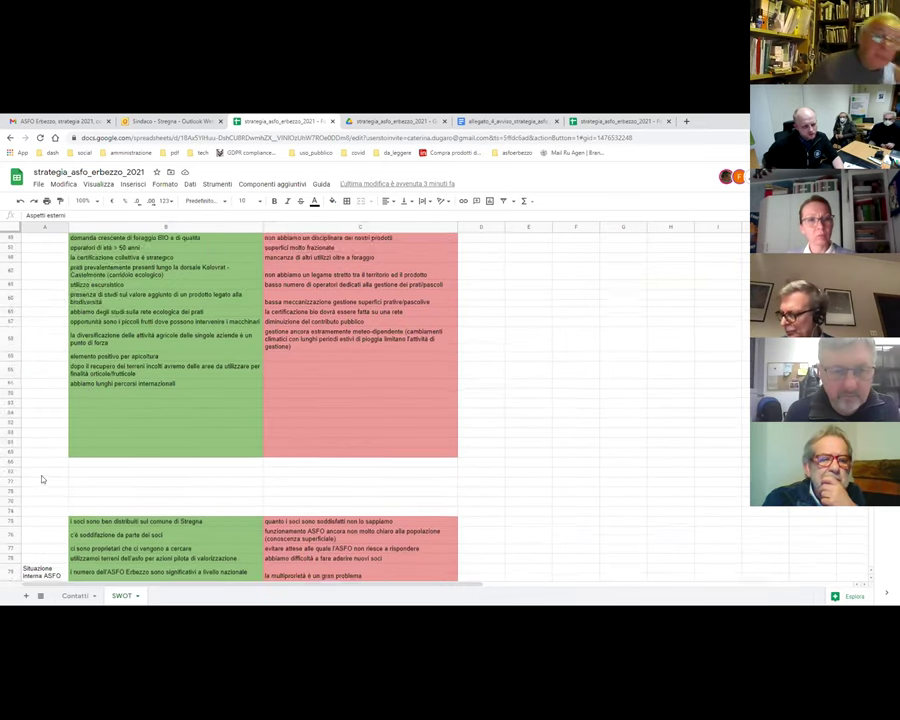
click(42, 452)
scroll(52, 310, up, 4)
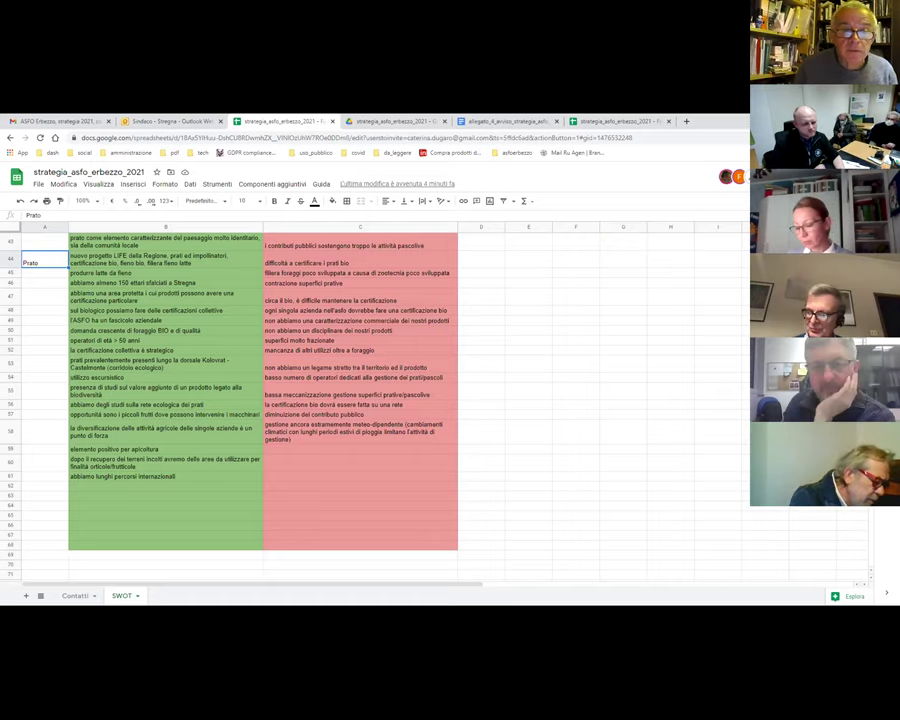
- Enter 'comunità agrarie slovene, esempio a livek' in B62 as a new Prato strength
click(83, 488)
text(comunità ag)
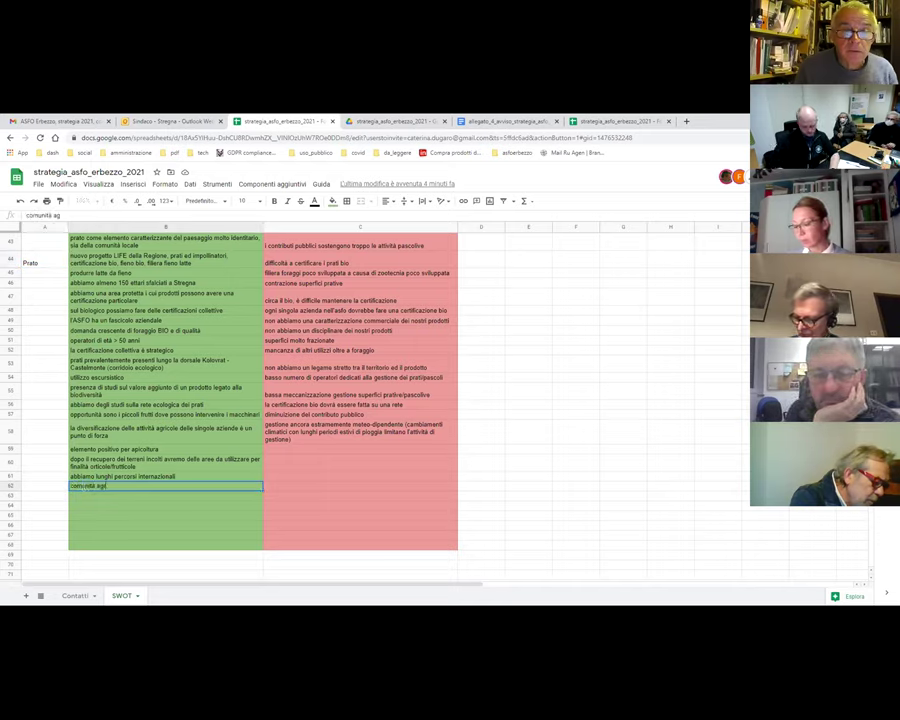
text(rarie sl)
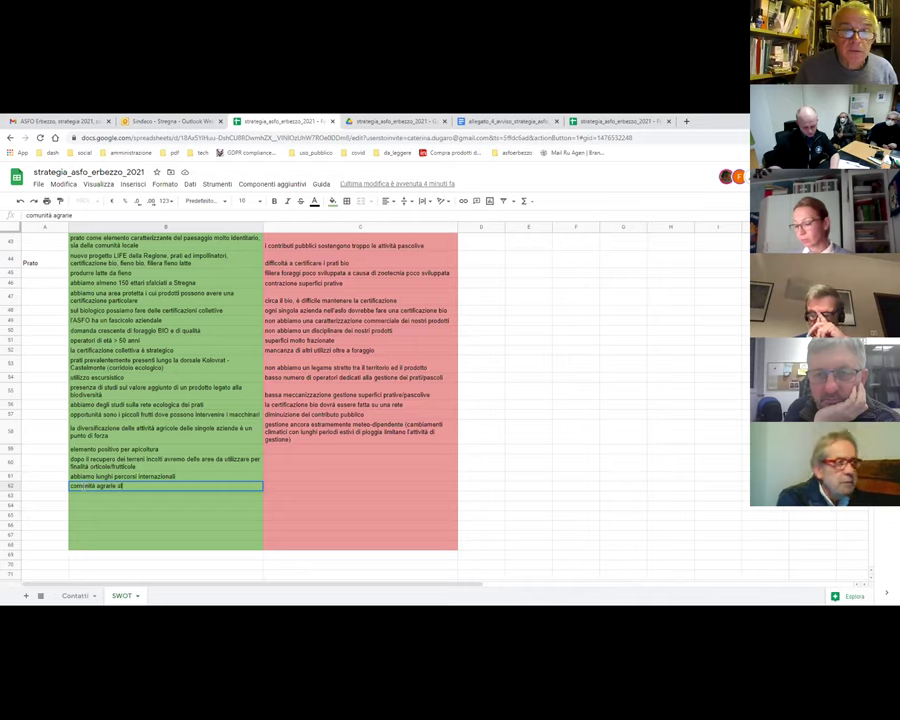
text(ovene, esempio a)
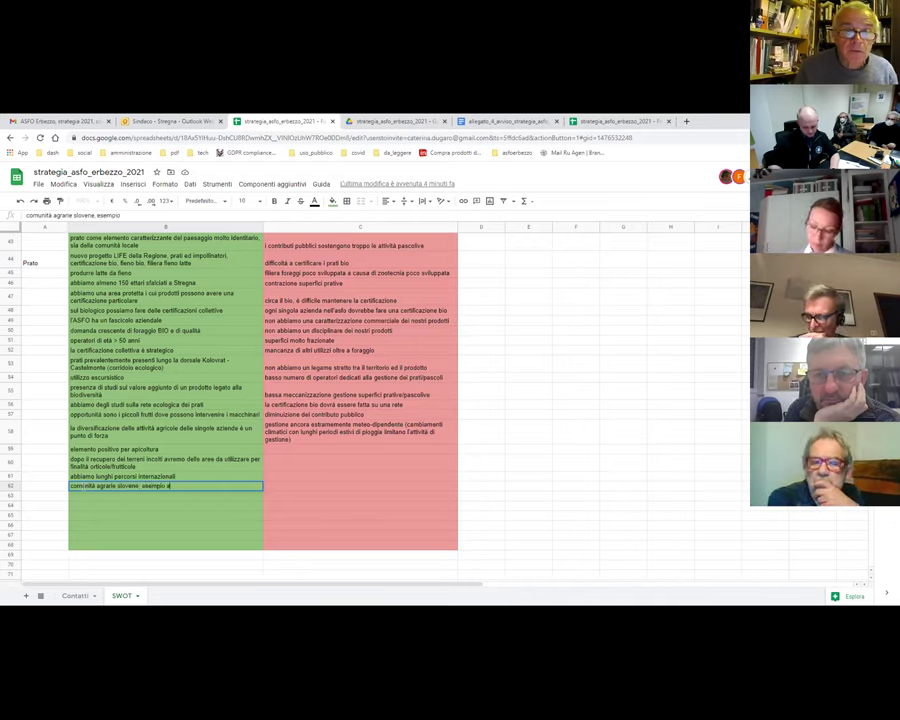
text( livel)
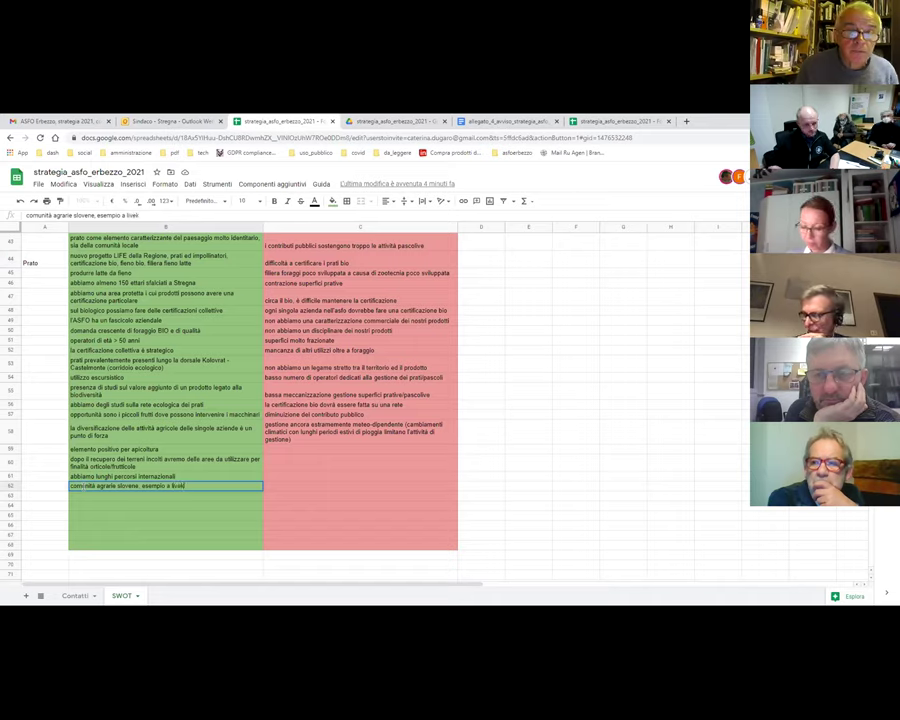
key(Return)
click(84, 487)
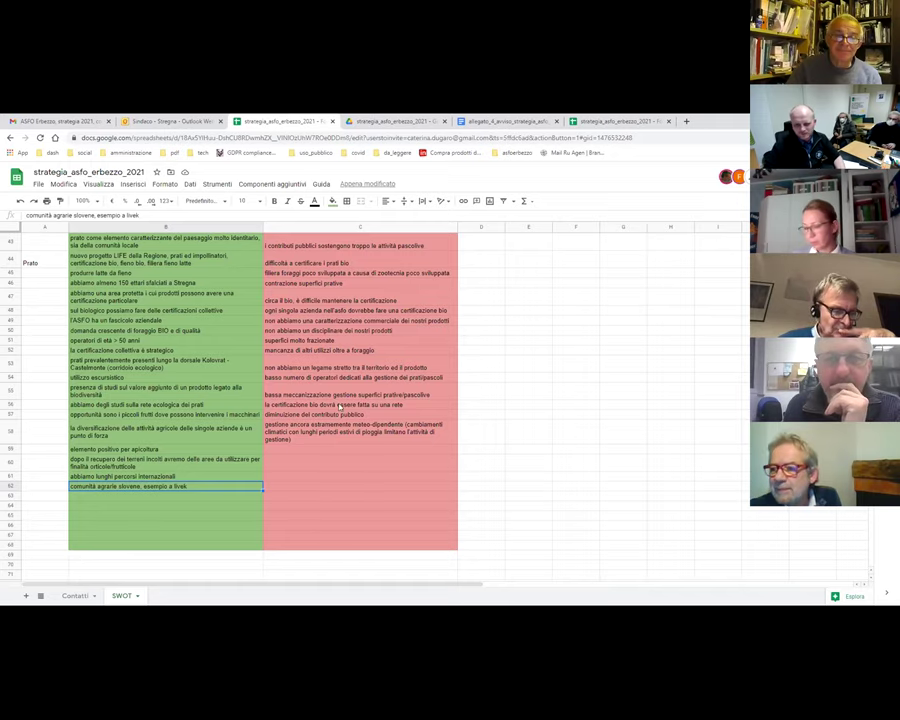
scroll(340, 407, up, 5)
scroll(338, 372, up, 9)
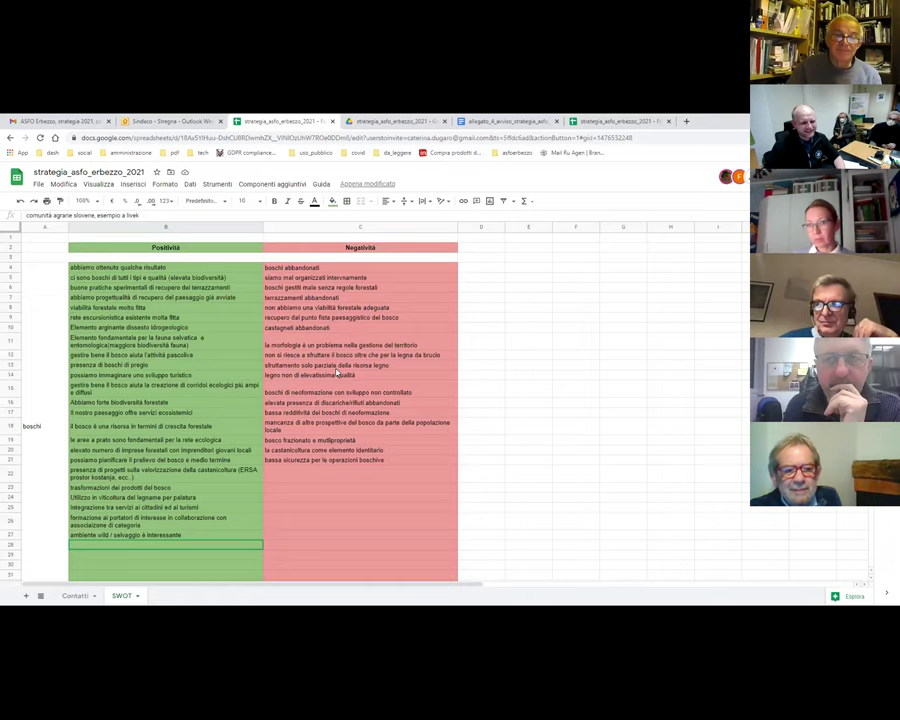
scroll(268, 370, down, 14)
scroll(268, 371, down, 15)
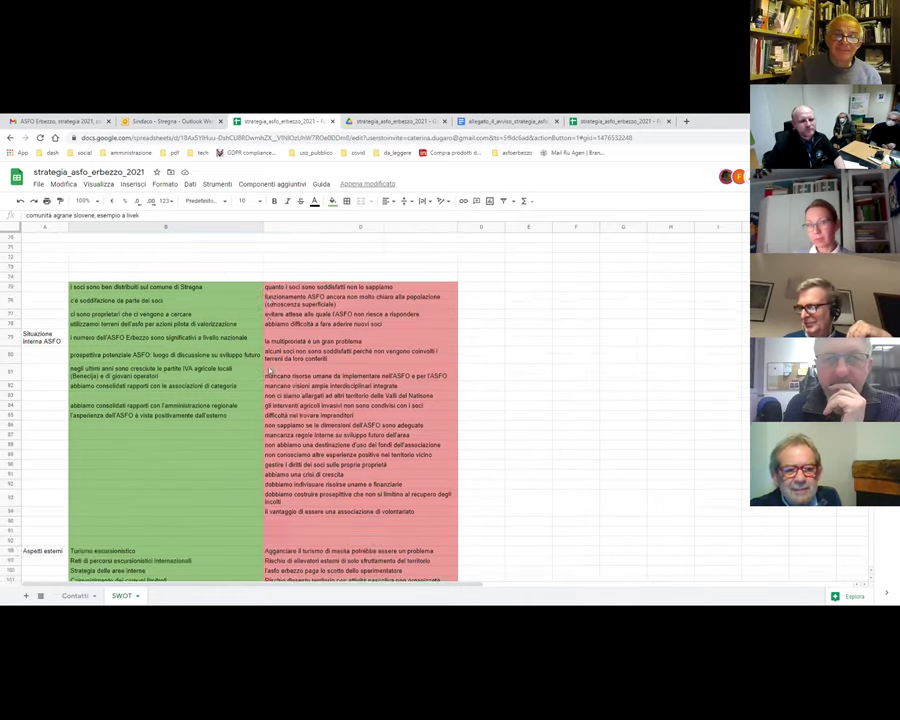